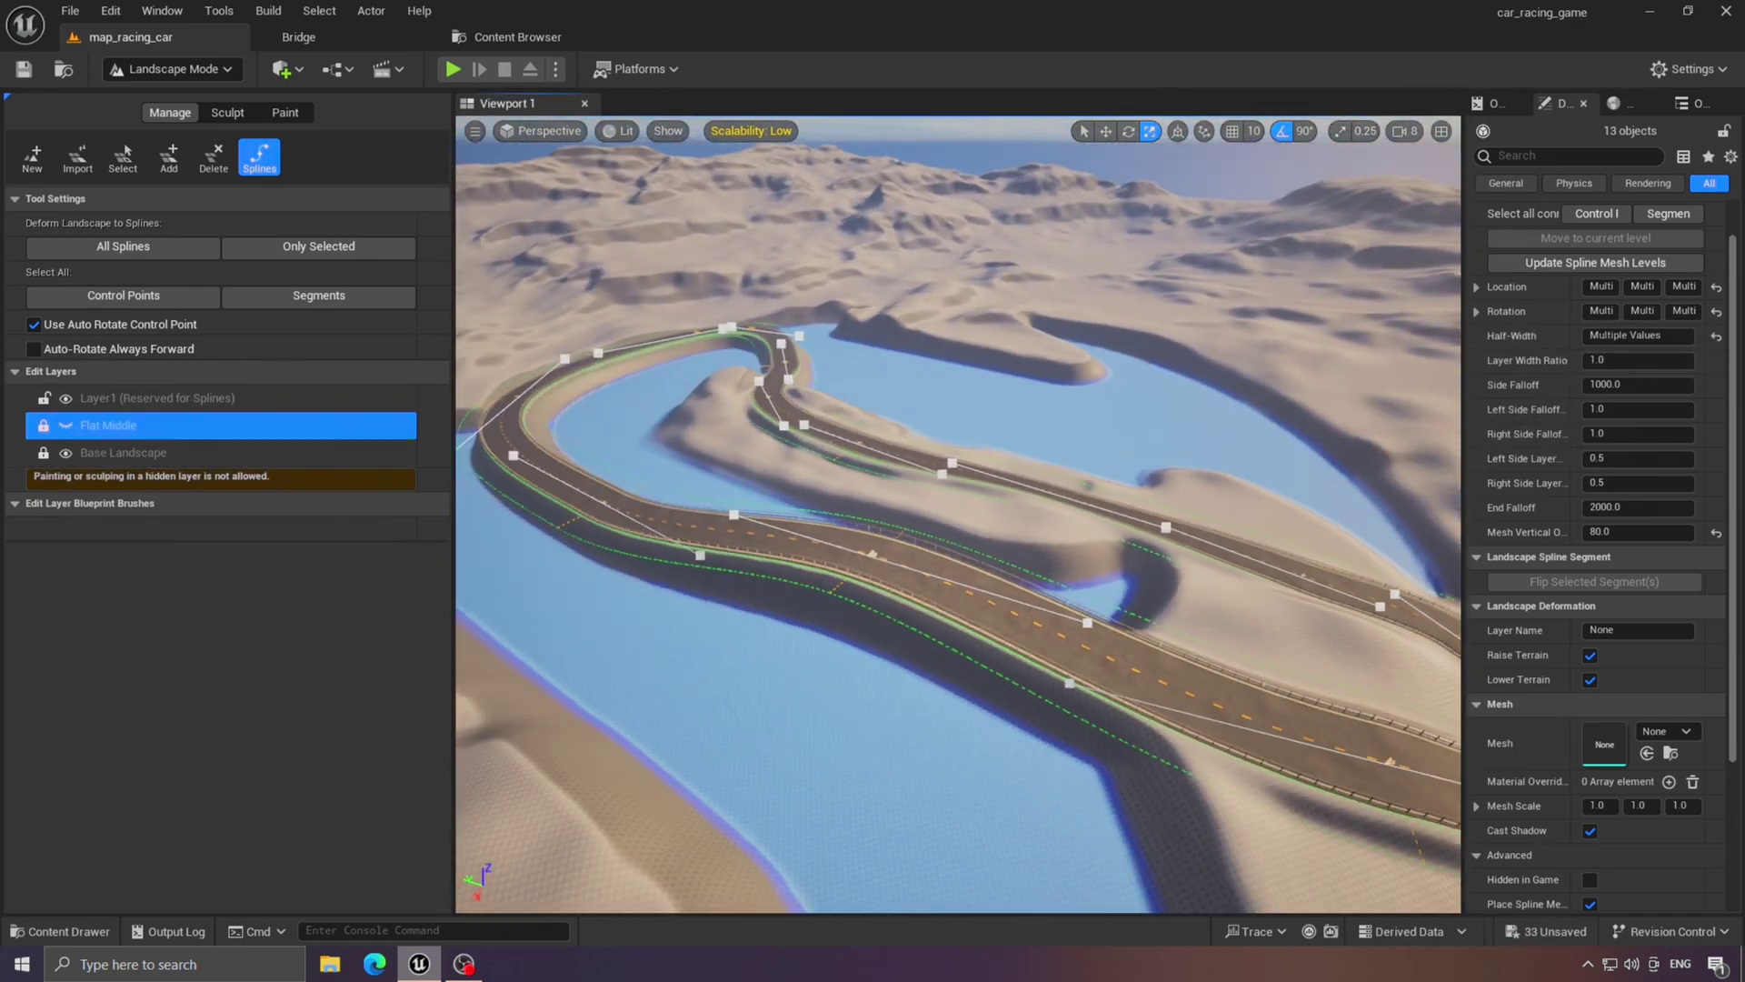
Show the Flat Middle edit layer and hide Base Landscape to examine the road on the flattened terrain.
left_click(66, 425)
left_click(66, 452)
right_click_drag(853, 652, 673, 591)
left_click(1031, 690)
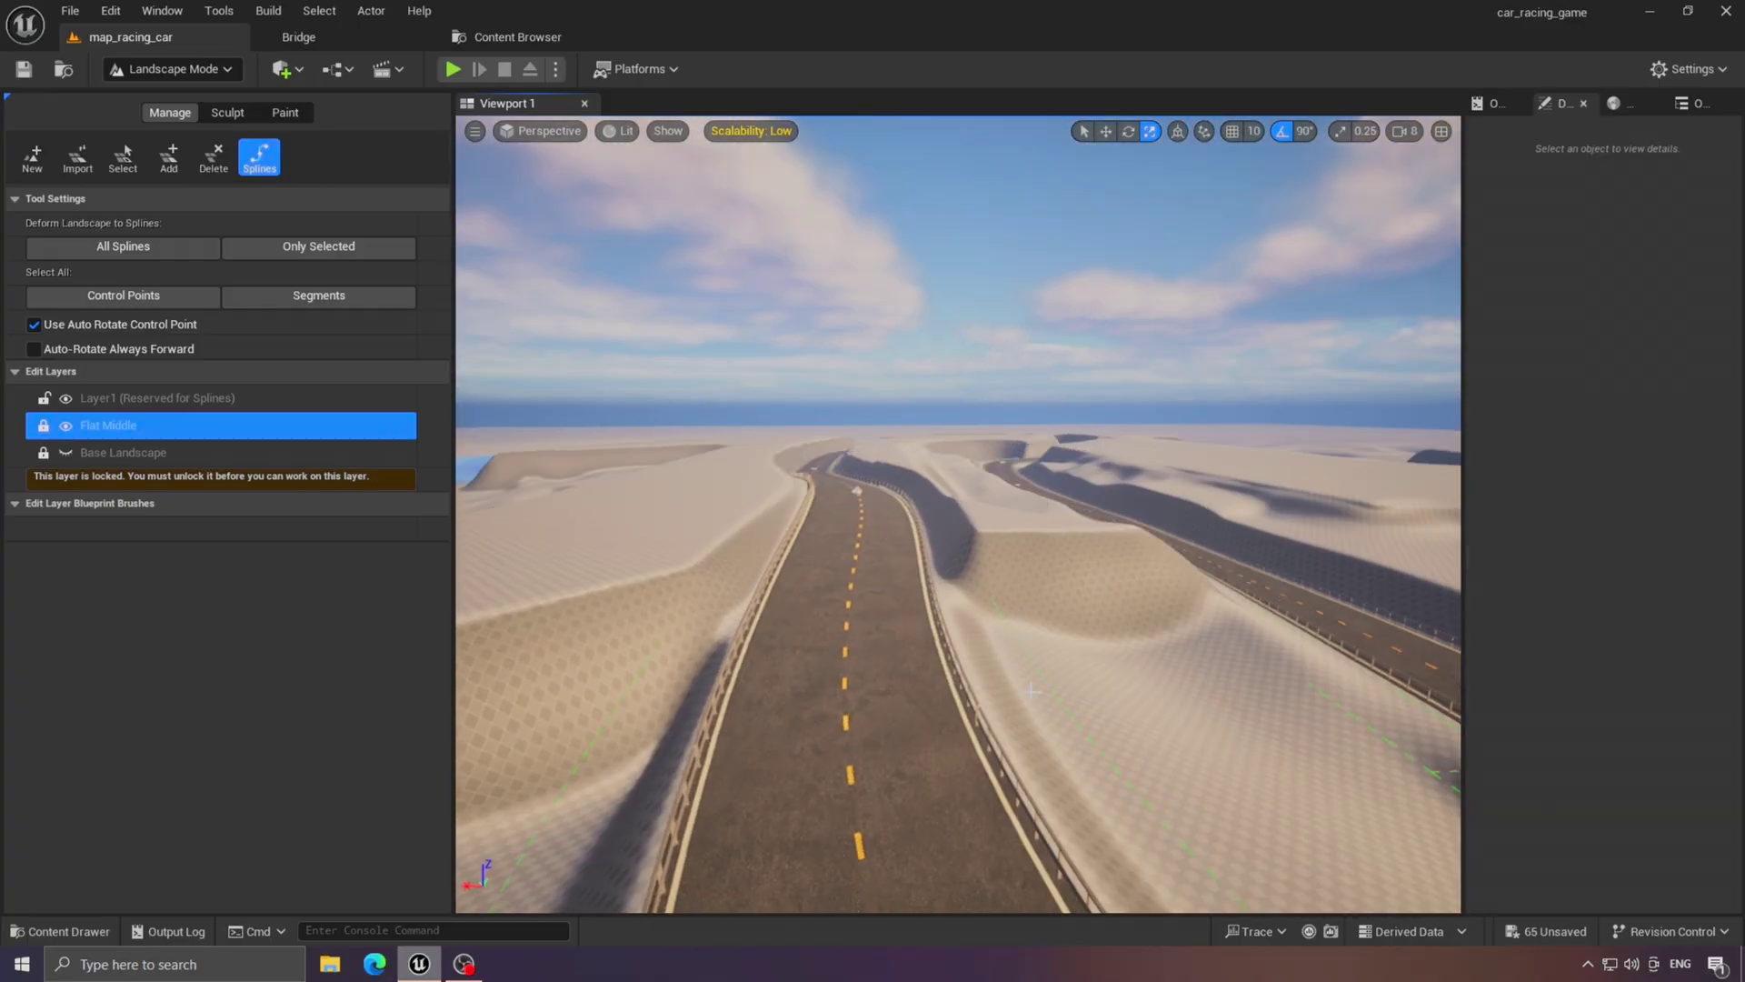
key("w")
right_click_drag(1031, 691, 1016, 737)
key("w")
key("w")
Hide the Flat Middle edit layer and show Base Landscape to compare the terrain around the road.
left_click(66, 425)
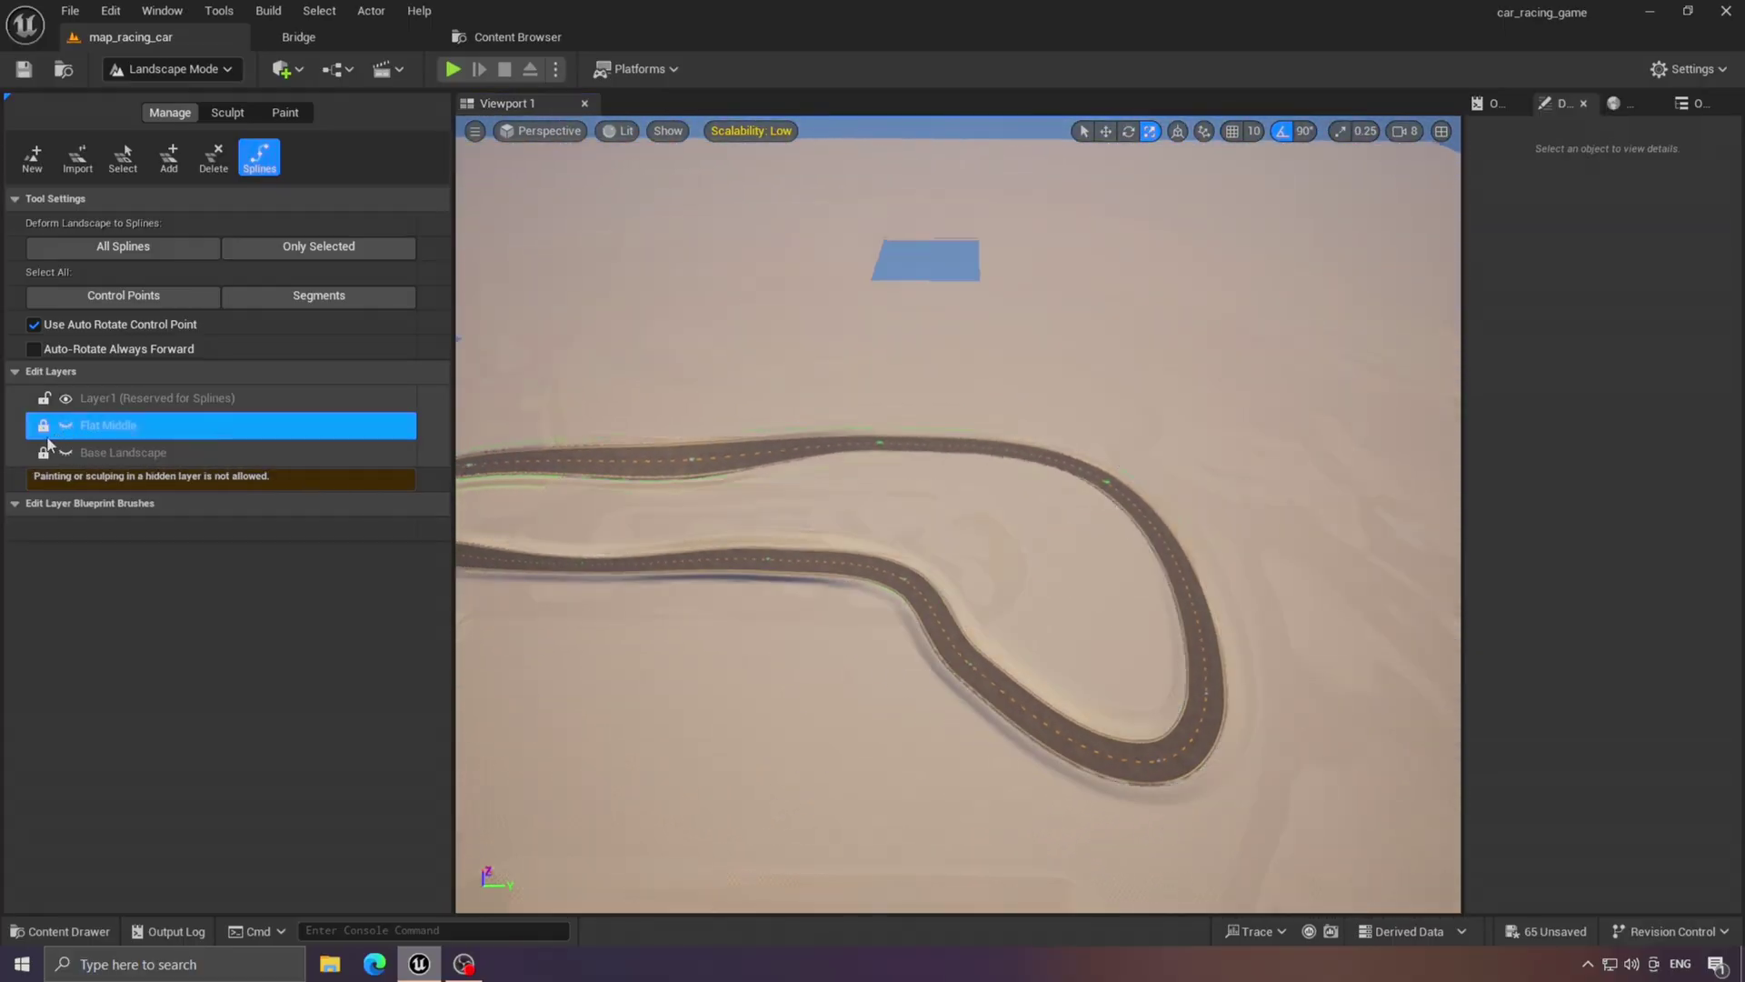
left_click(66, 452)
right_click_drag(798, 590, 795, 595)
right_click_drag(795, 596, 793, 600)
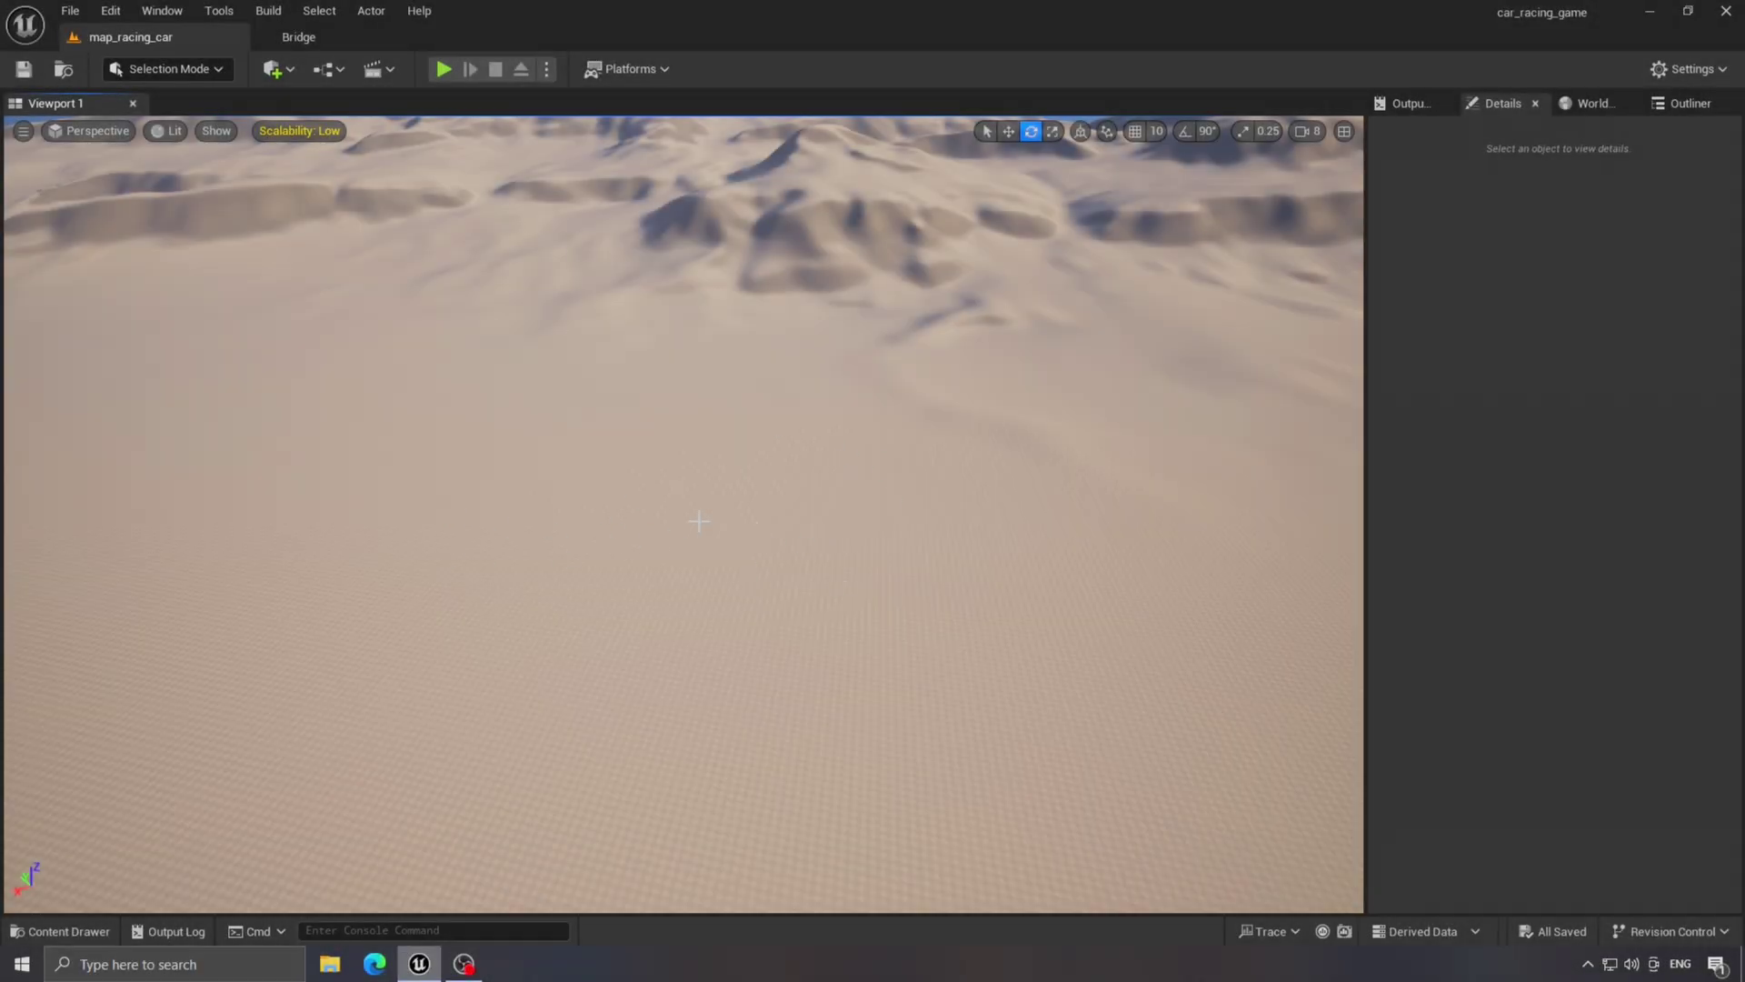
Switch the editor to Landscape mode with the flat middle of the terrain in view.
mouse_move(907, 510)
right_mouse_down()
mouse_move(786, 513)
mouse_move(805, 494)
mouse_move(818, 511)
mouse_move(906, 510)
right_mouse_up()
right_click_drag(609, 693, 609, 692)
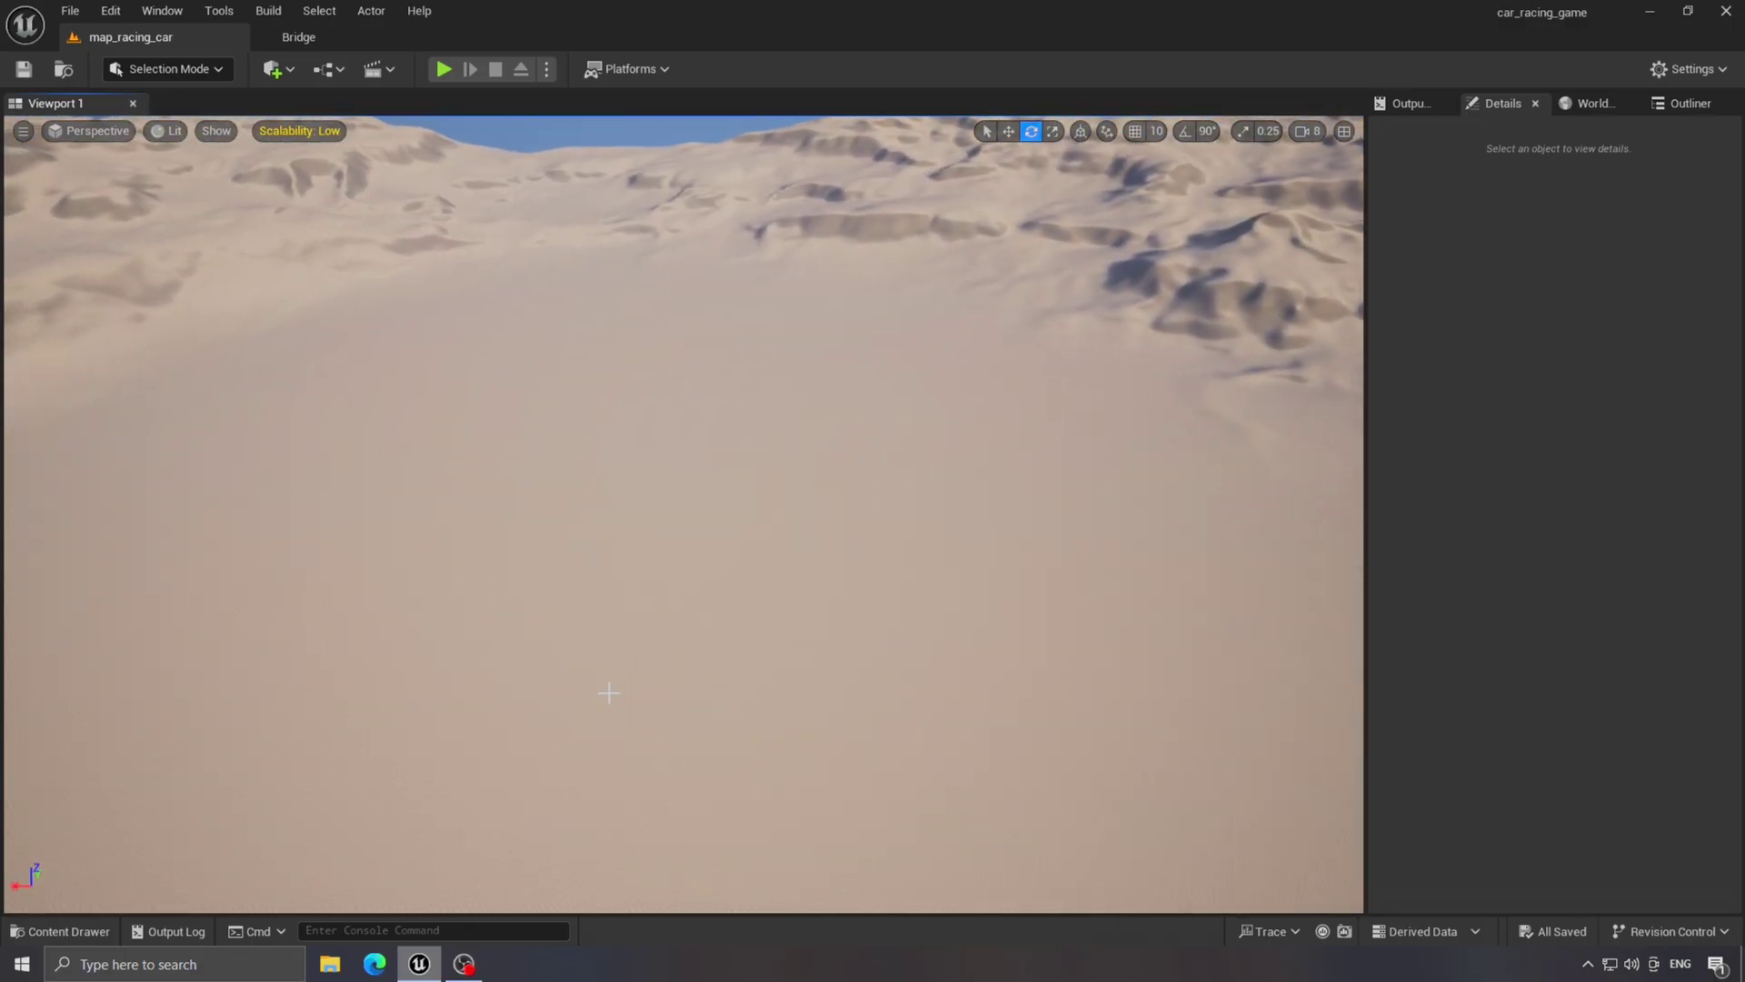
left_click(166, 71)
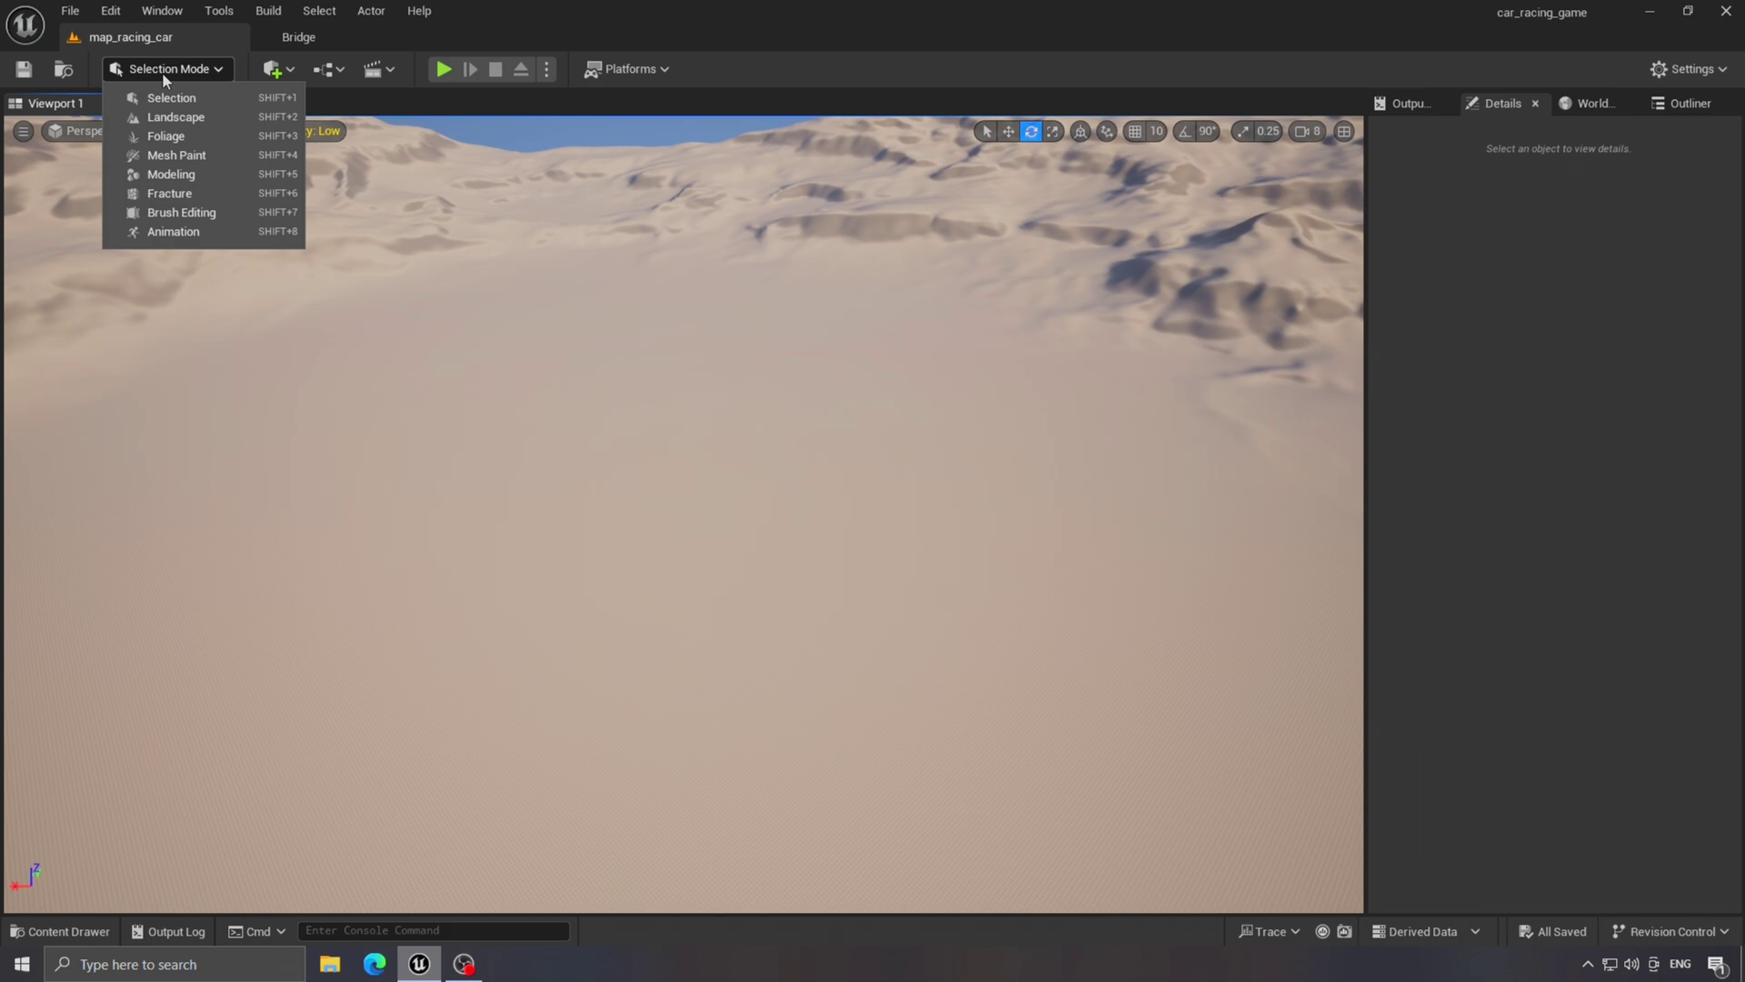
left_click(174, 118)
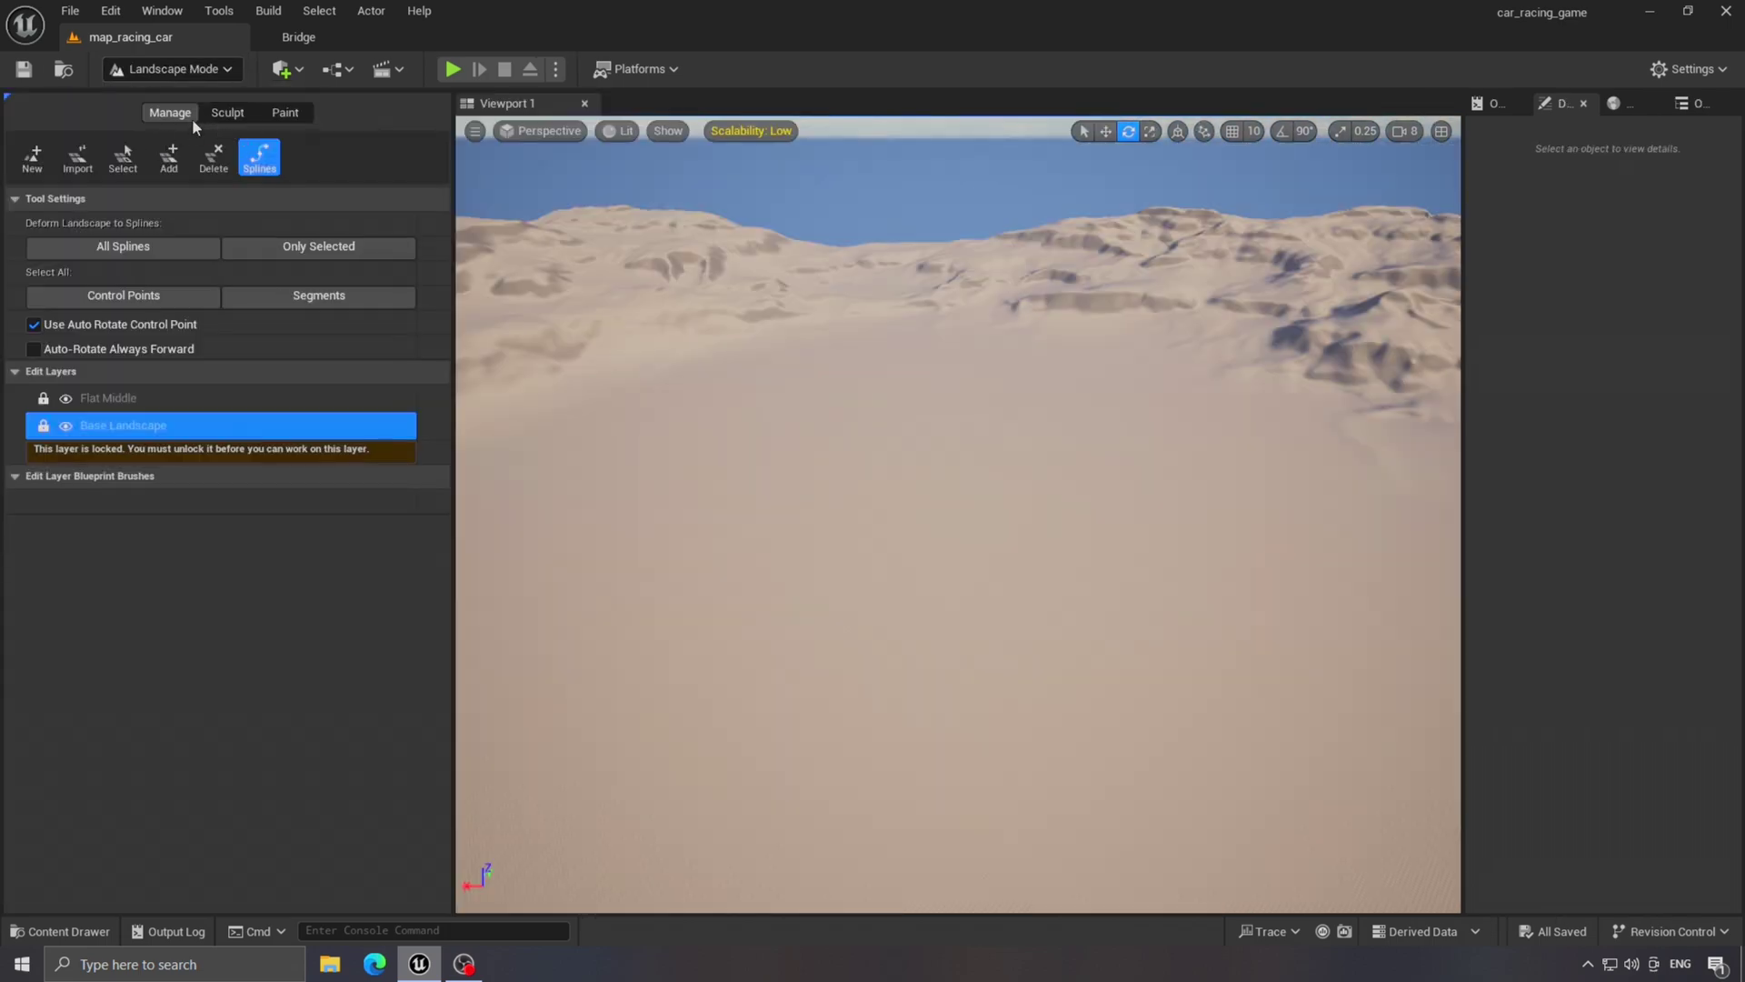
Create a new edit layer above Flat Middle and reserve it for splines.
left_click(135, 404)
right_click(135, 404)
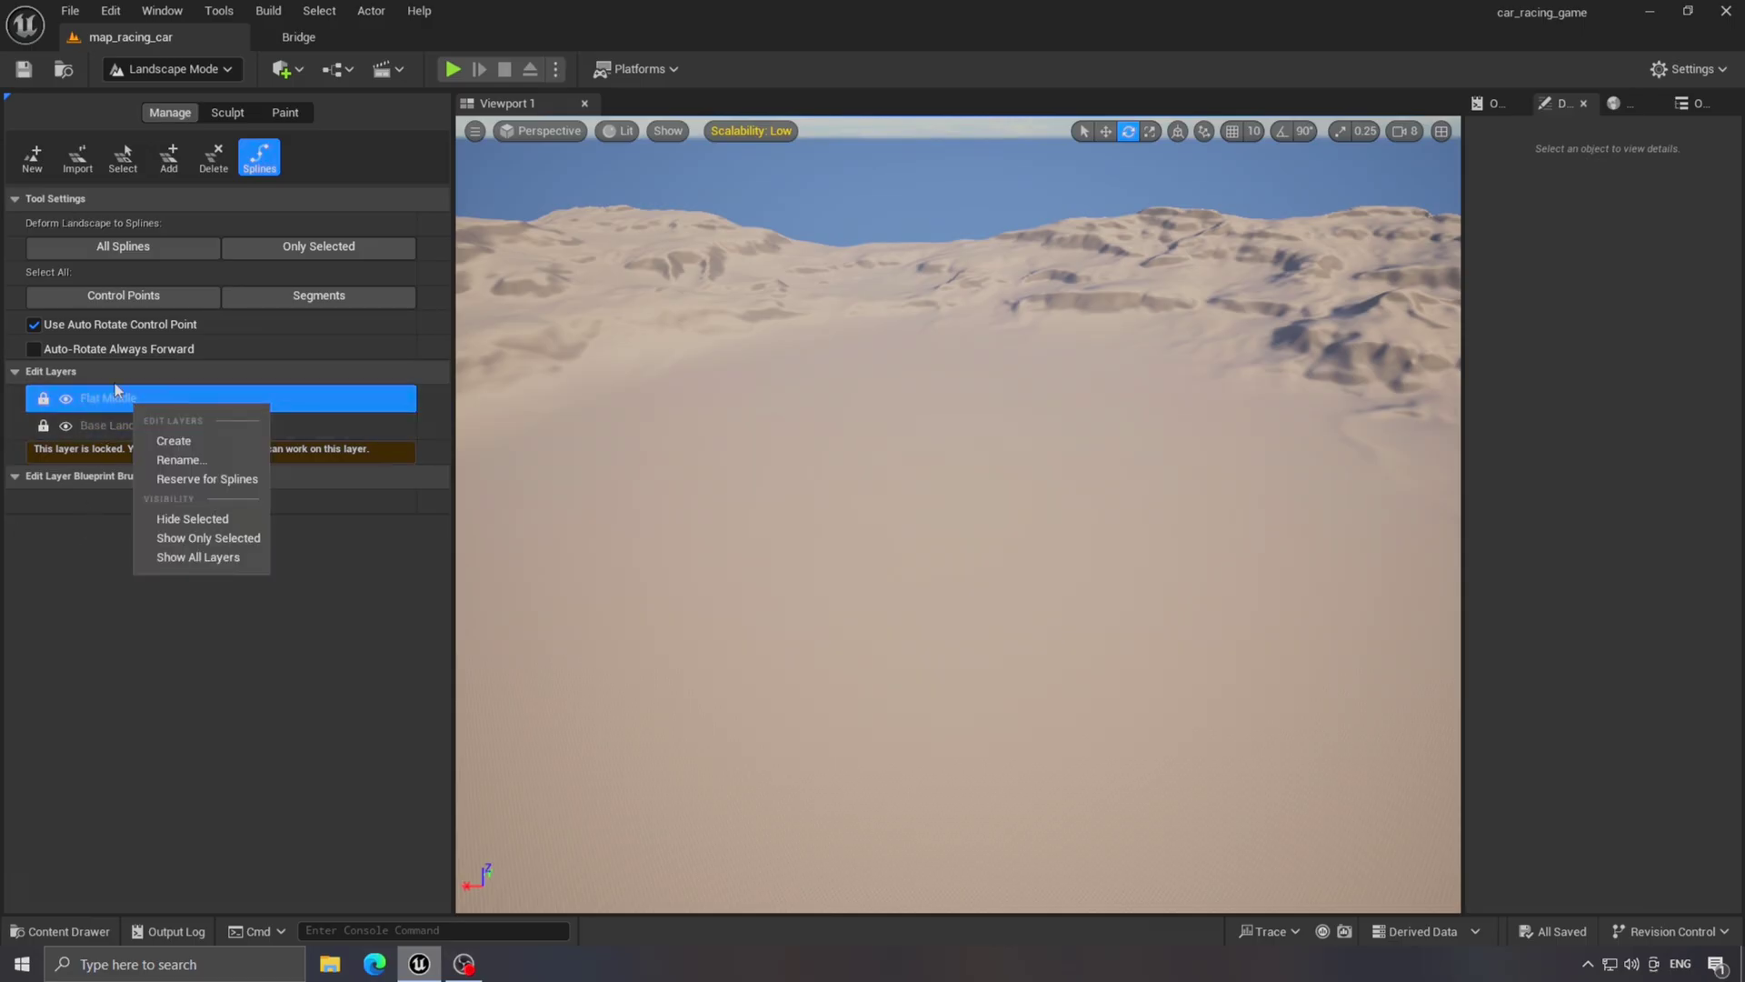
left_click(186, 443)
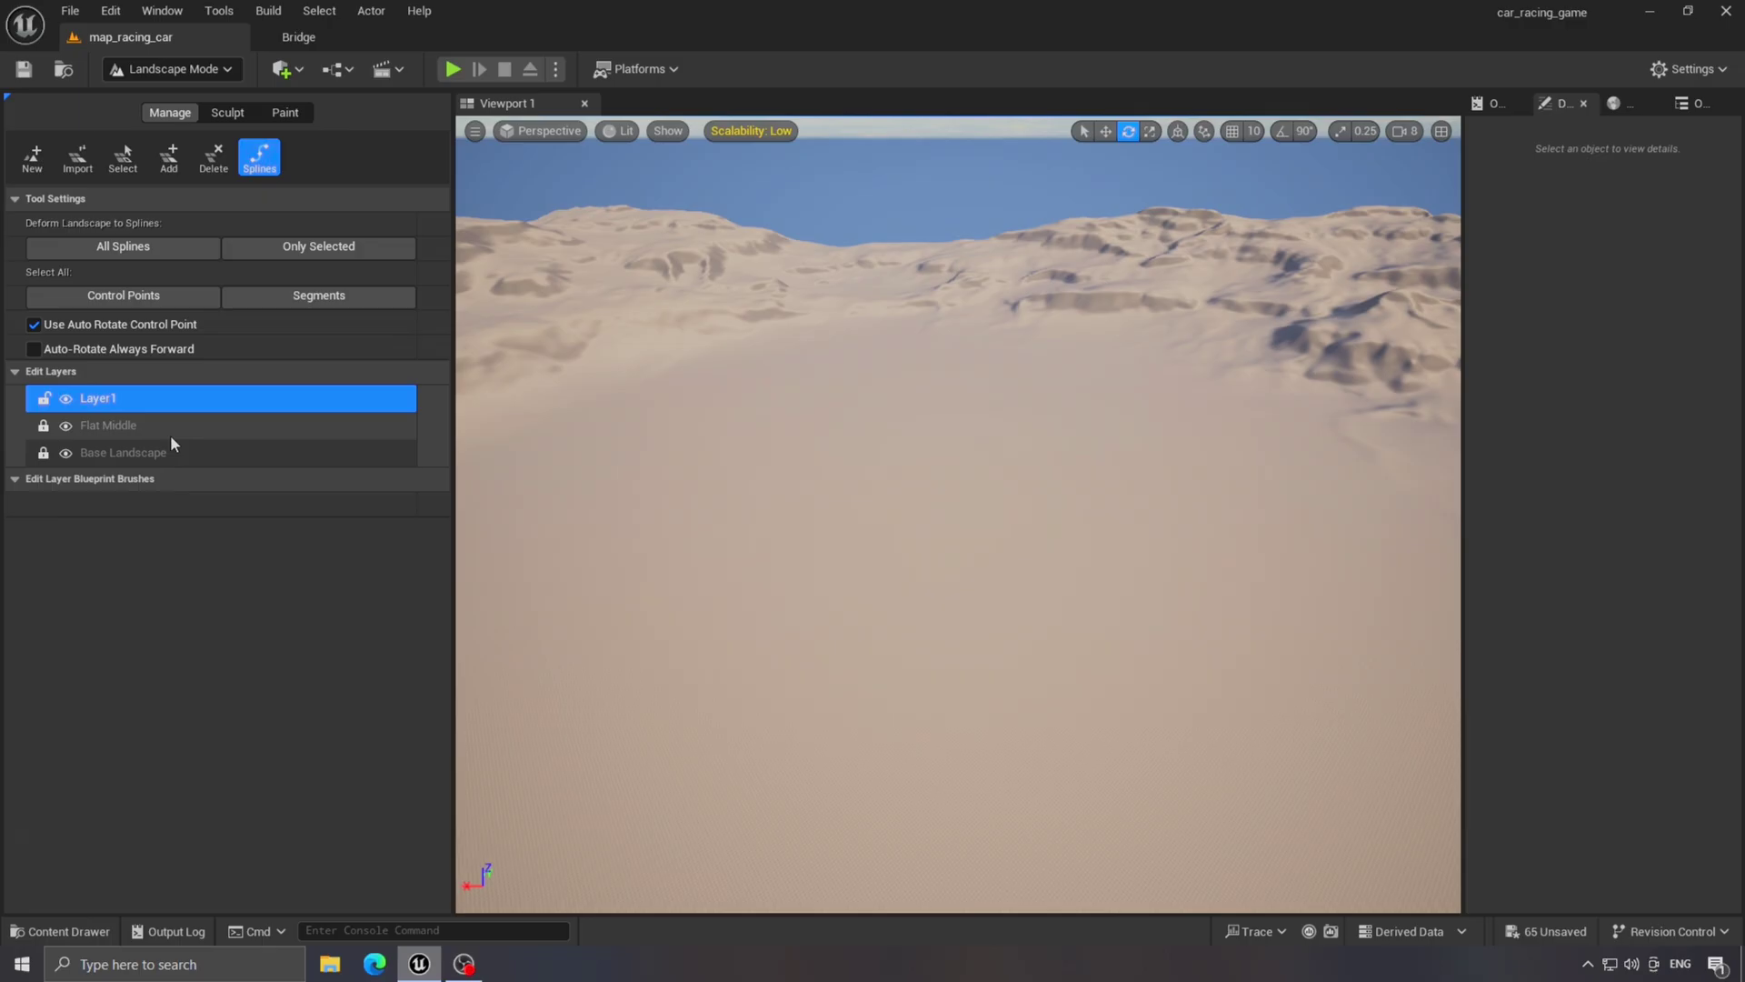
right_click(169, 405)
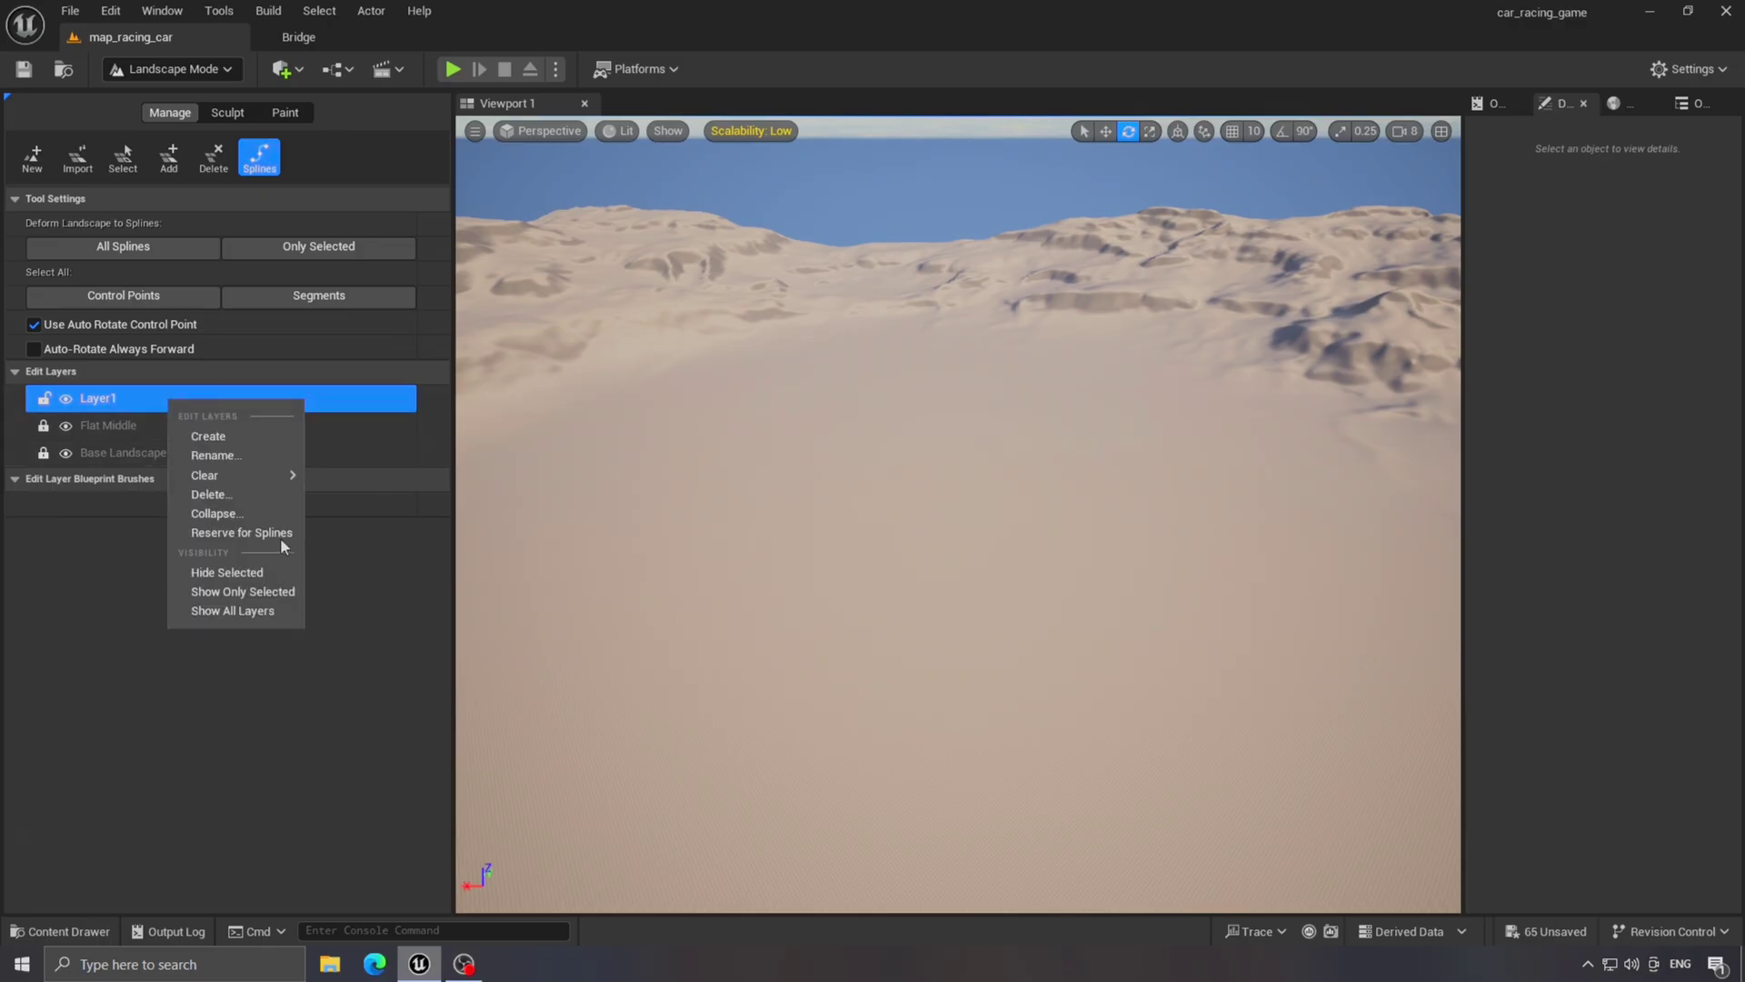
left_click(255, 540)
left_click(994, 514)
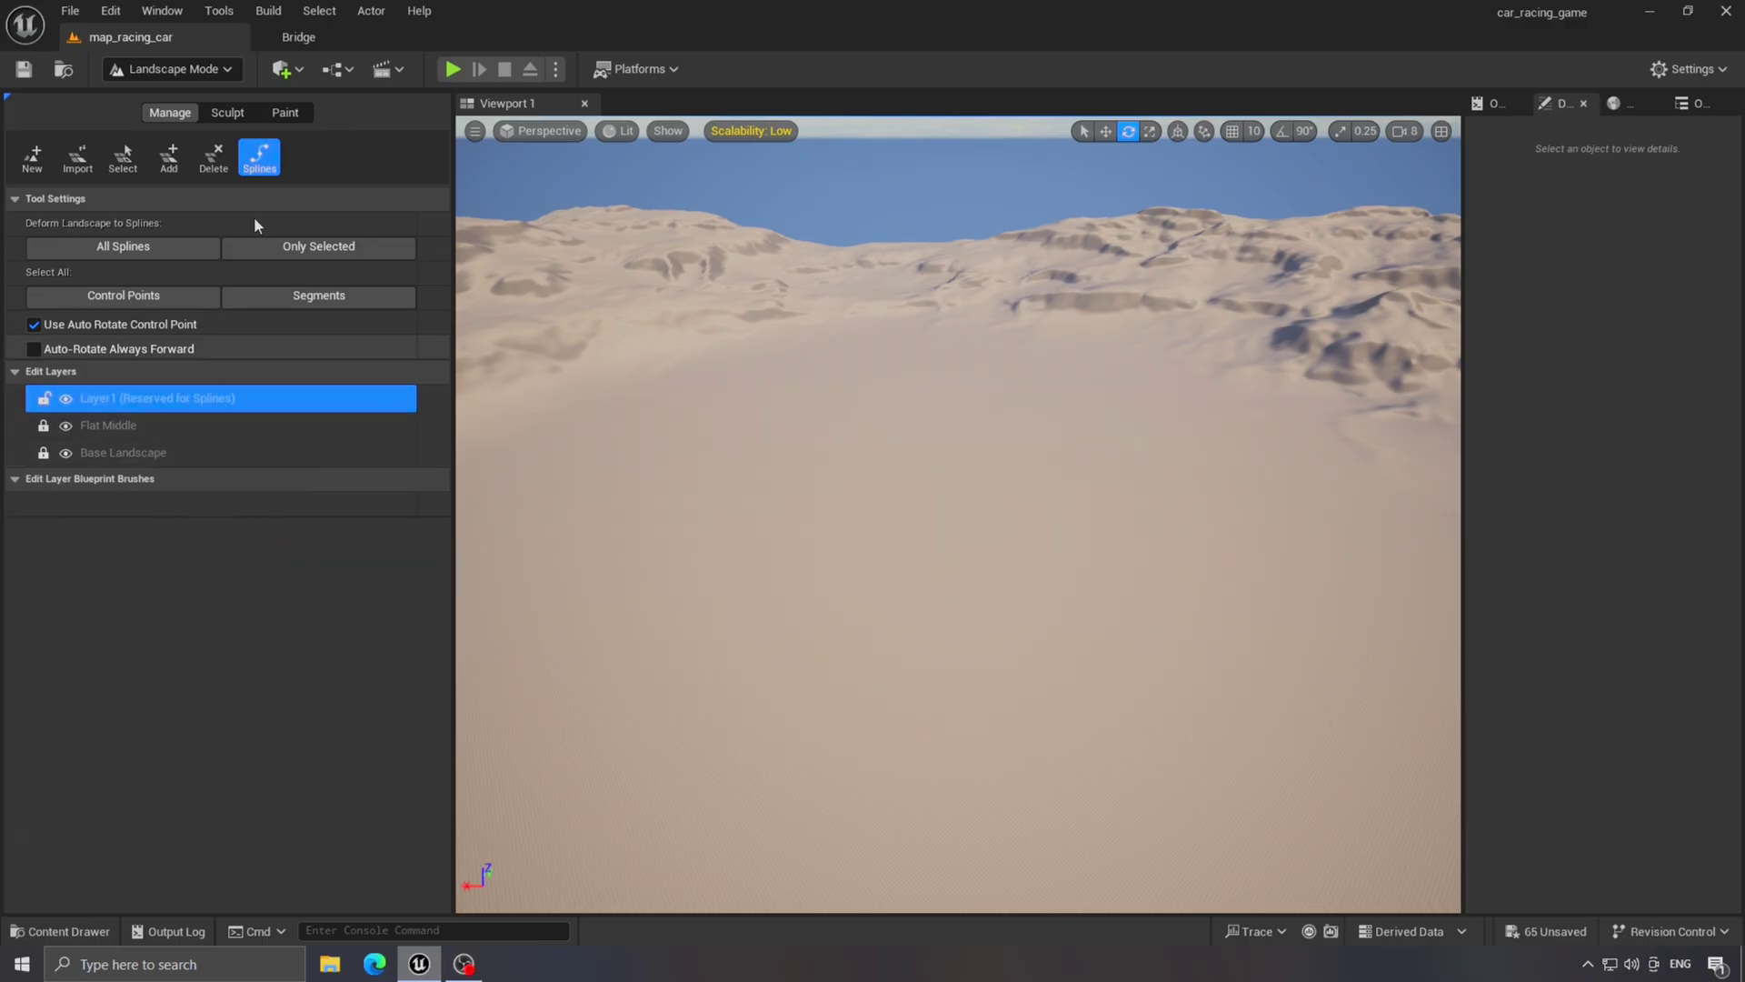
Place the first two landscape spline control points on the flat ground to form the opening straight segment.
right_click_drag(929, 655, 984, 730)
right_click_drag(894, 688, 950, 664)
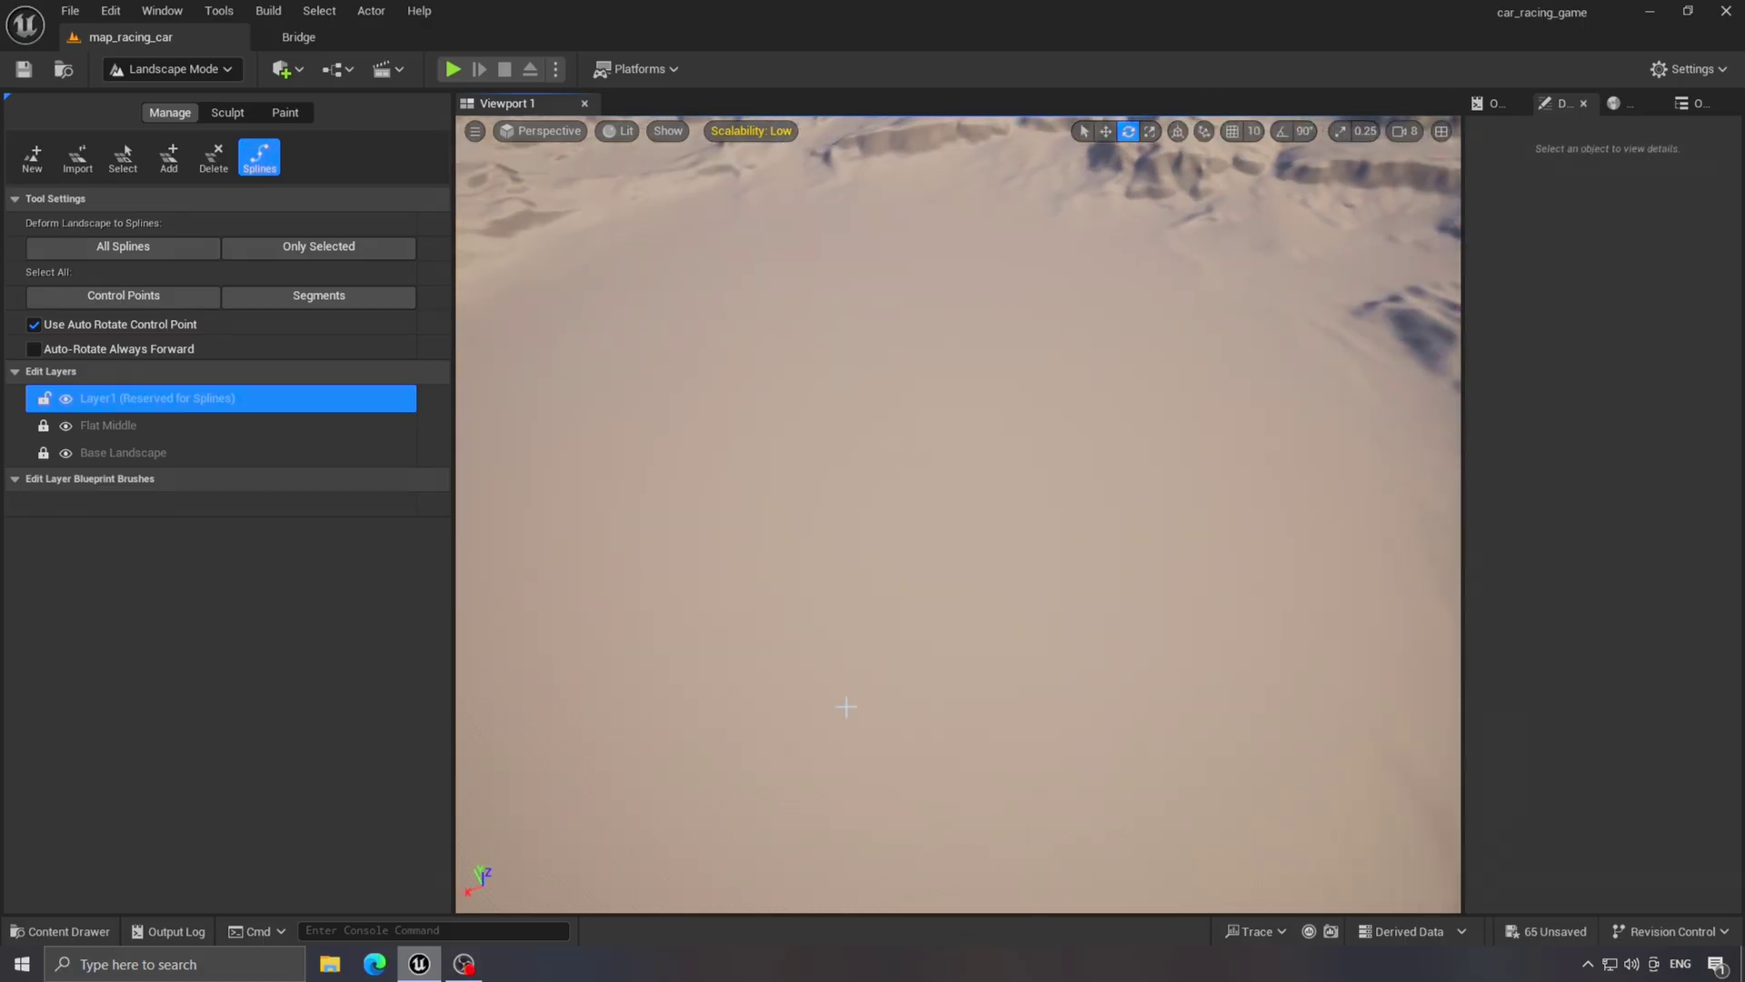
left_click(873, 762, "ctrl")
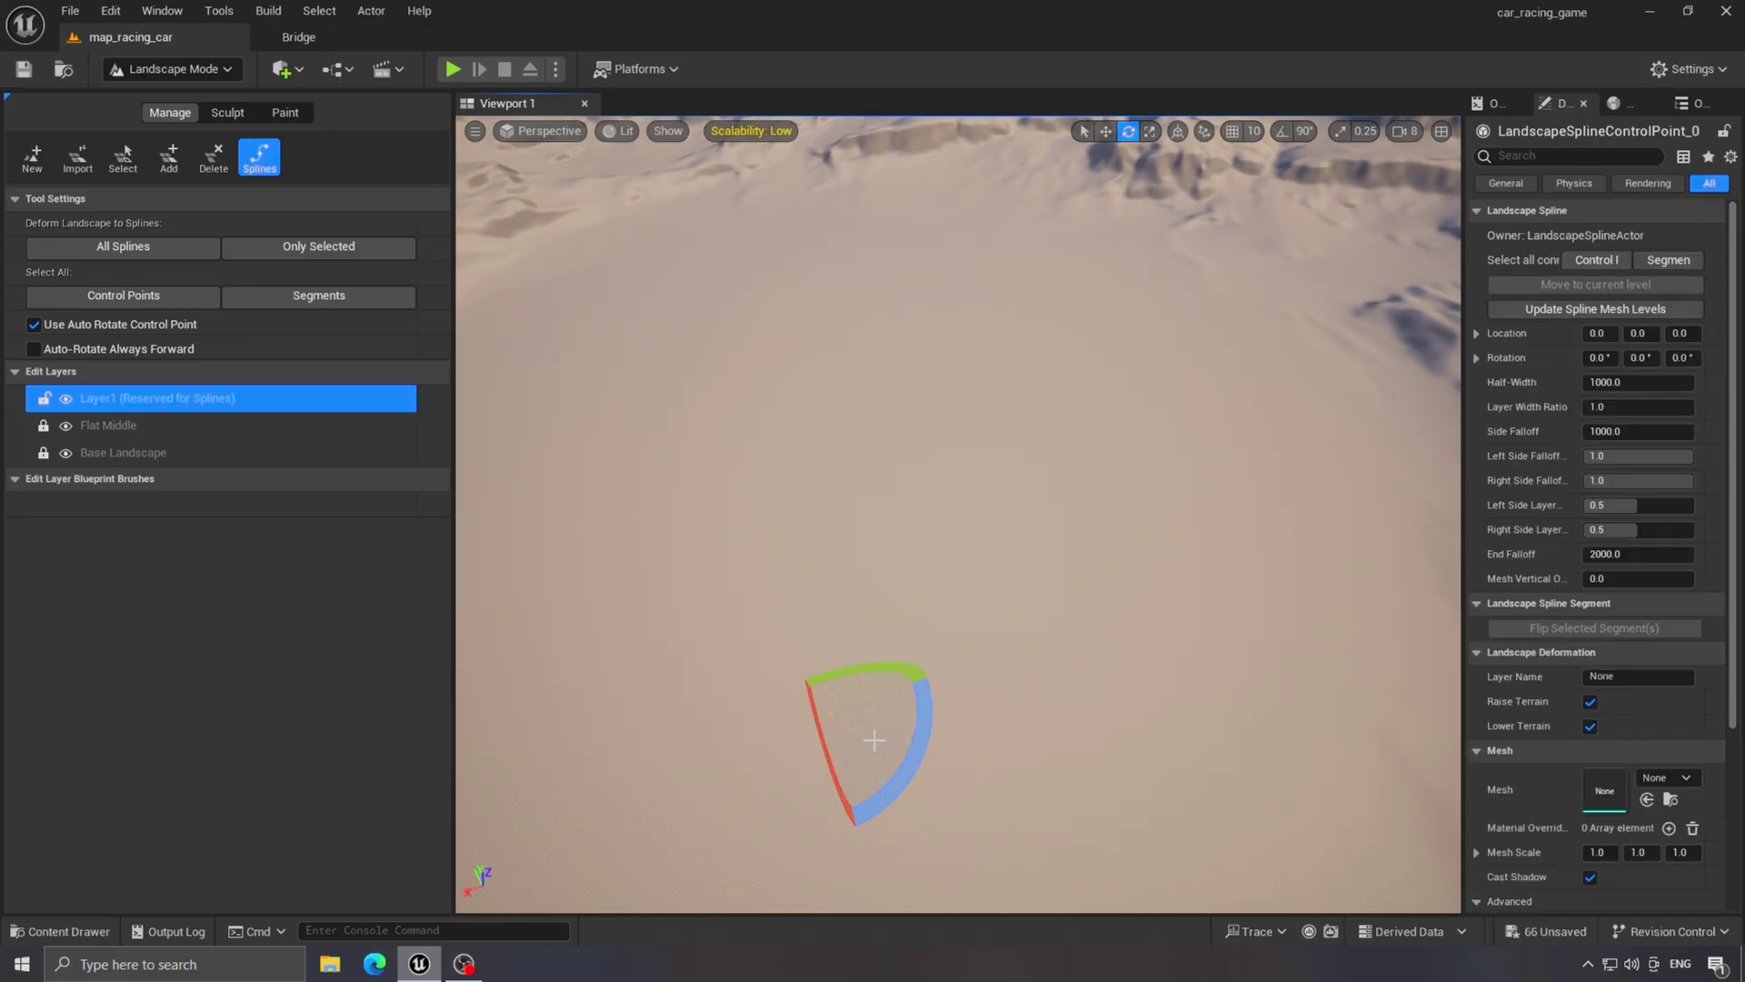
mouse_move(1033, 768)
right_mouse_down()
mouse_move(1023, 780)
mouse_move(1038, 775)
right_mouse_up()
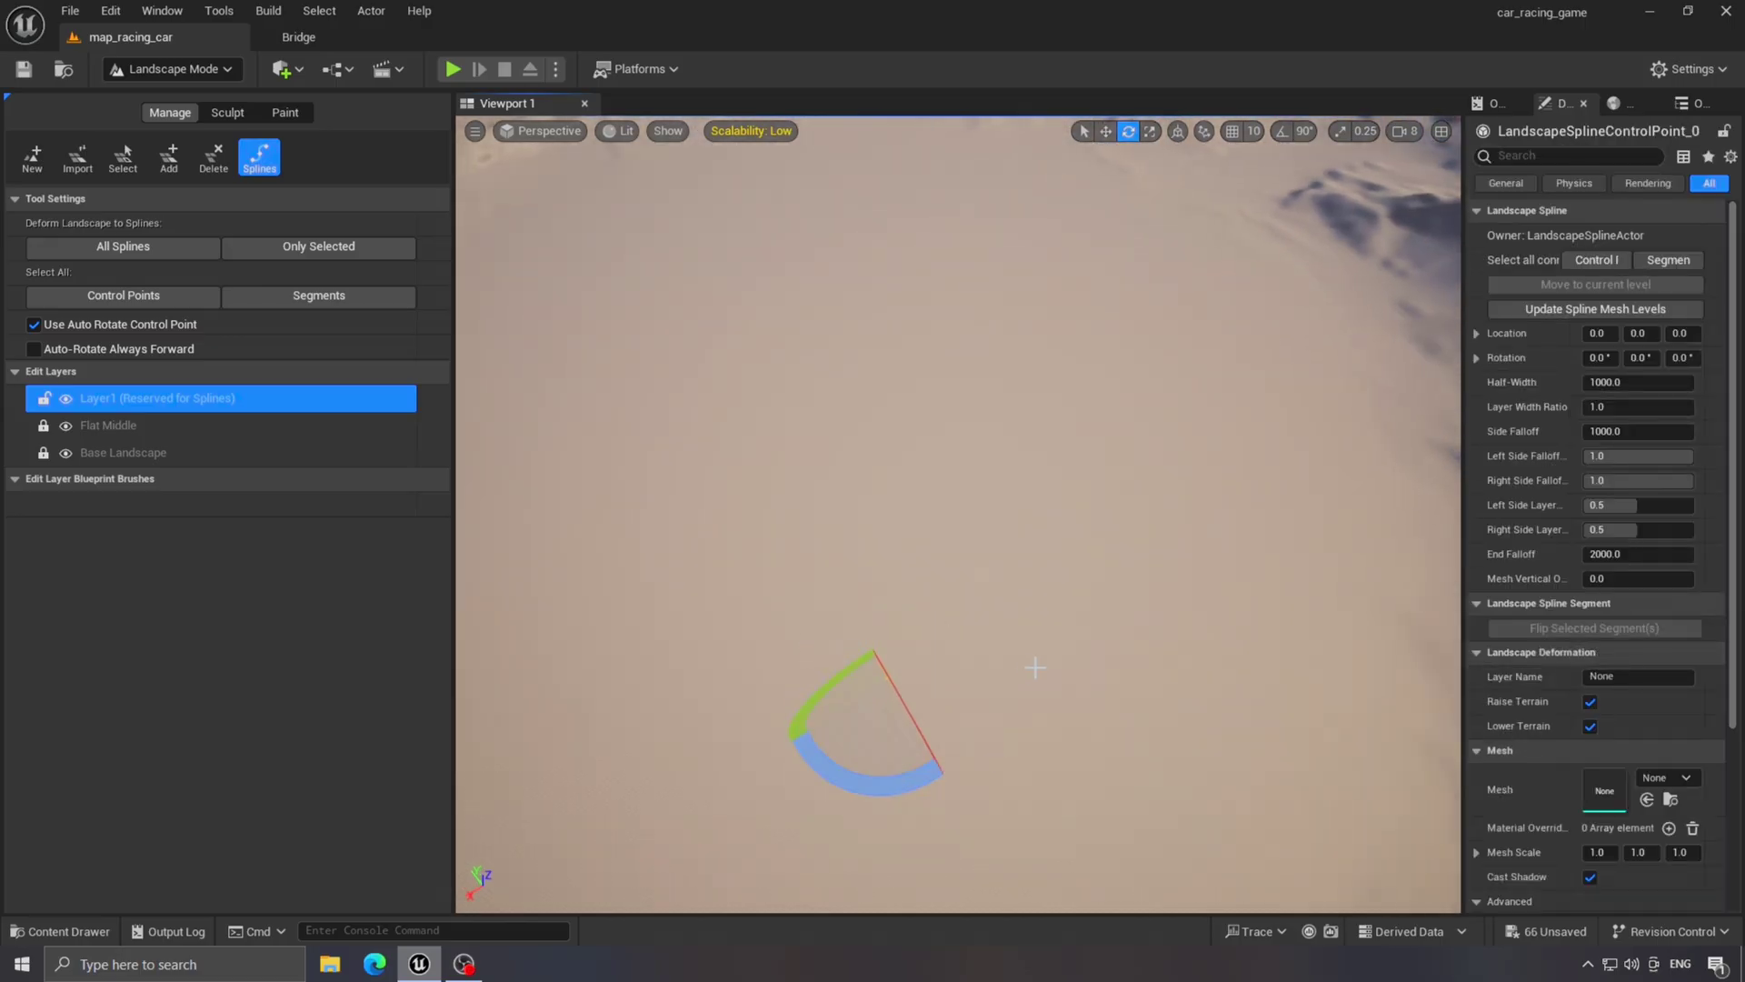
right_click_drag(1036, 668, 1013, 666)
right_click_drag(991, 766, 926, 616)
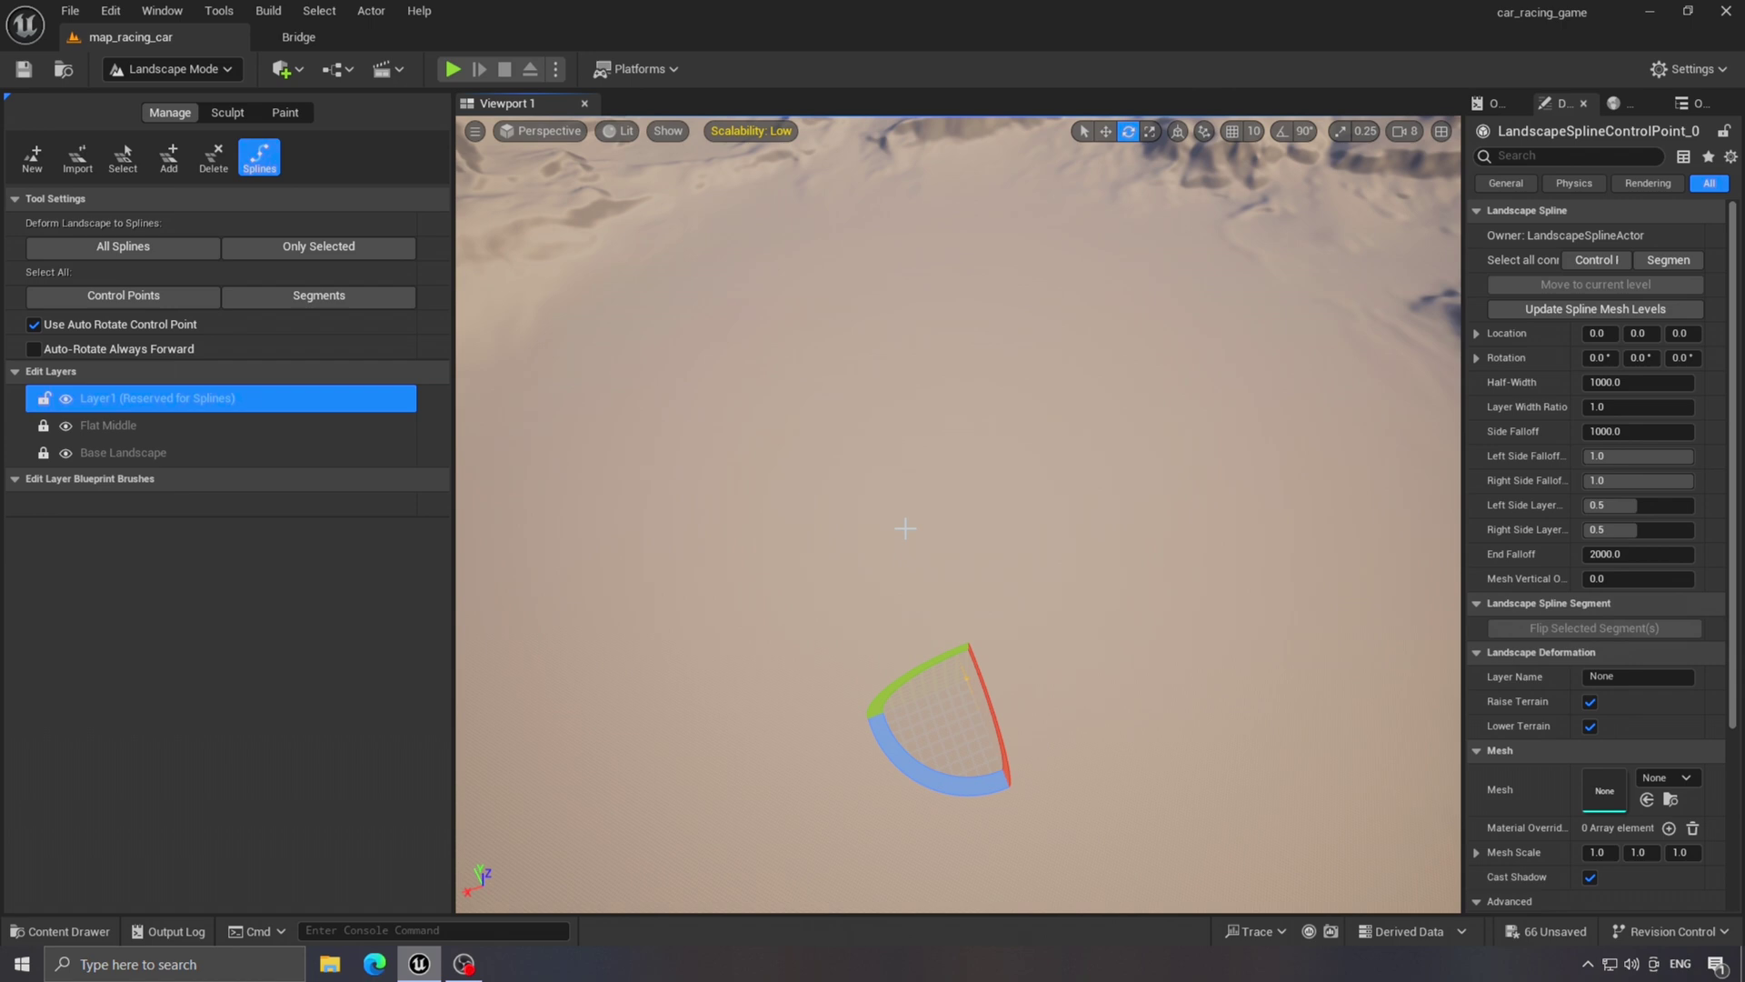
left_click(888, 499, "ctrl")
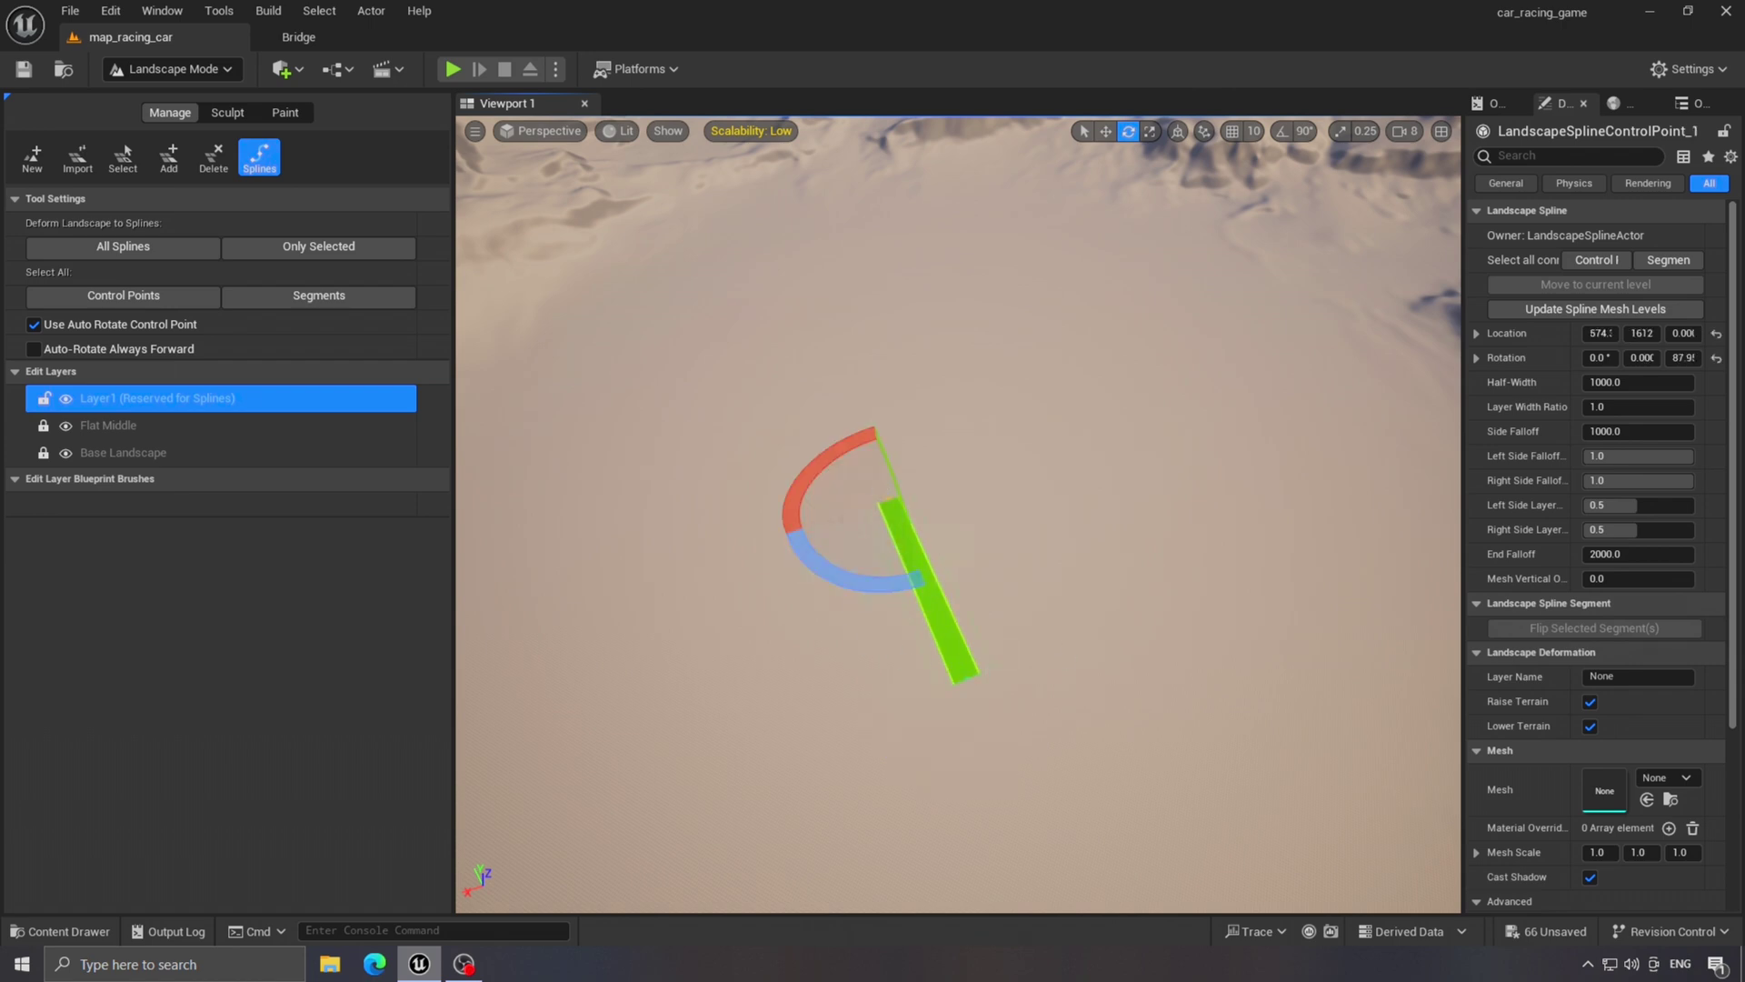
Extend the spline with three more control points, bending it round into the first curve.
mouse_move(895, 618)
right_mouse_down()
mouse_move(889, 586)
mouse_move(907, 614)
right_mouse_up()
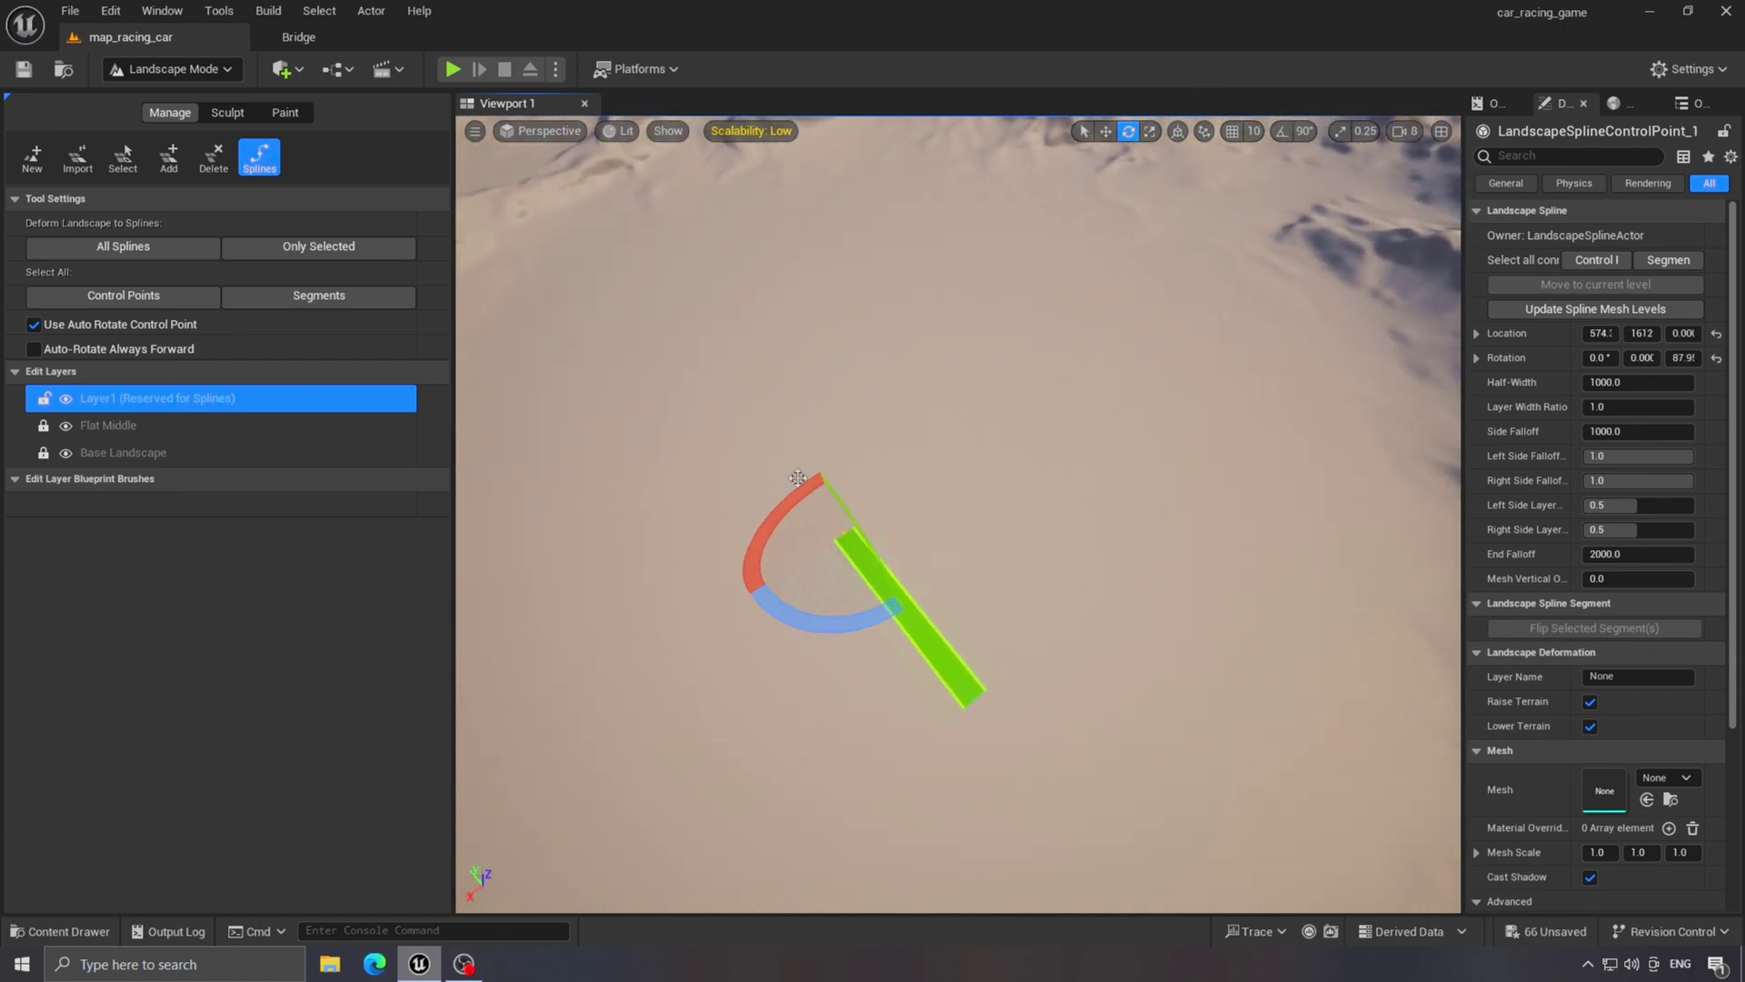
left_click(742, 446, "ctrl")
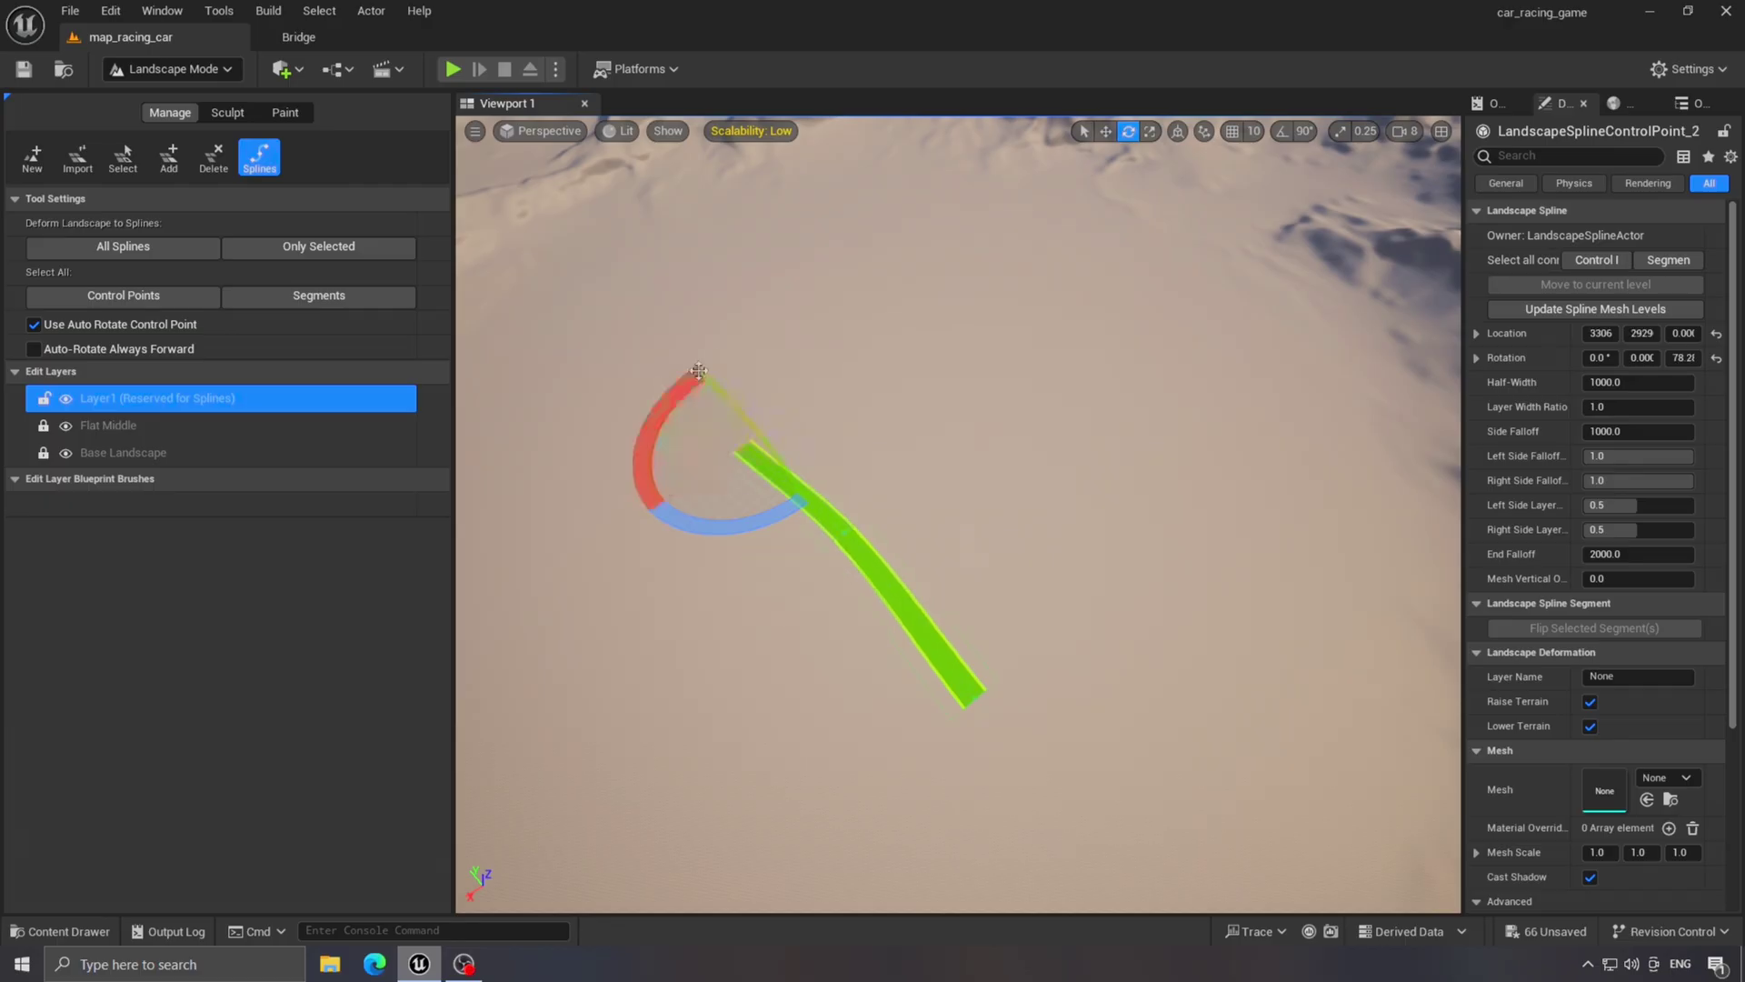
left_click(711, 329, "ctrl")
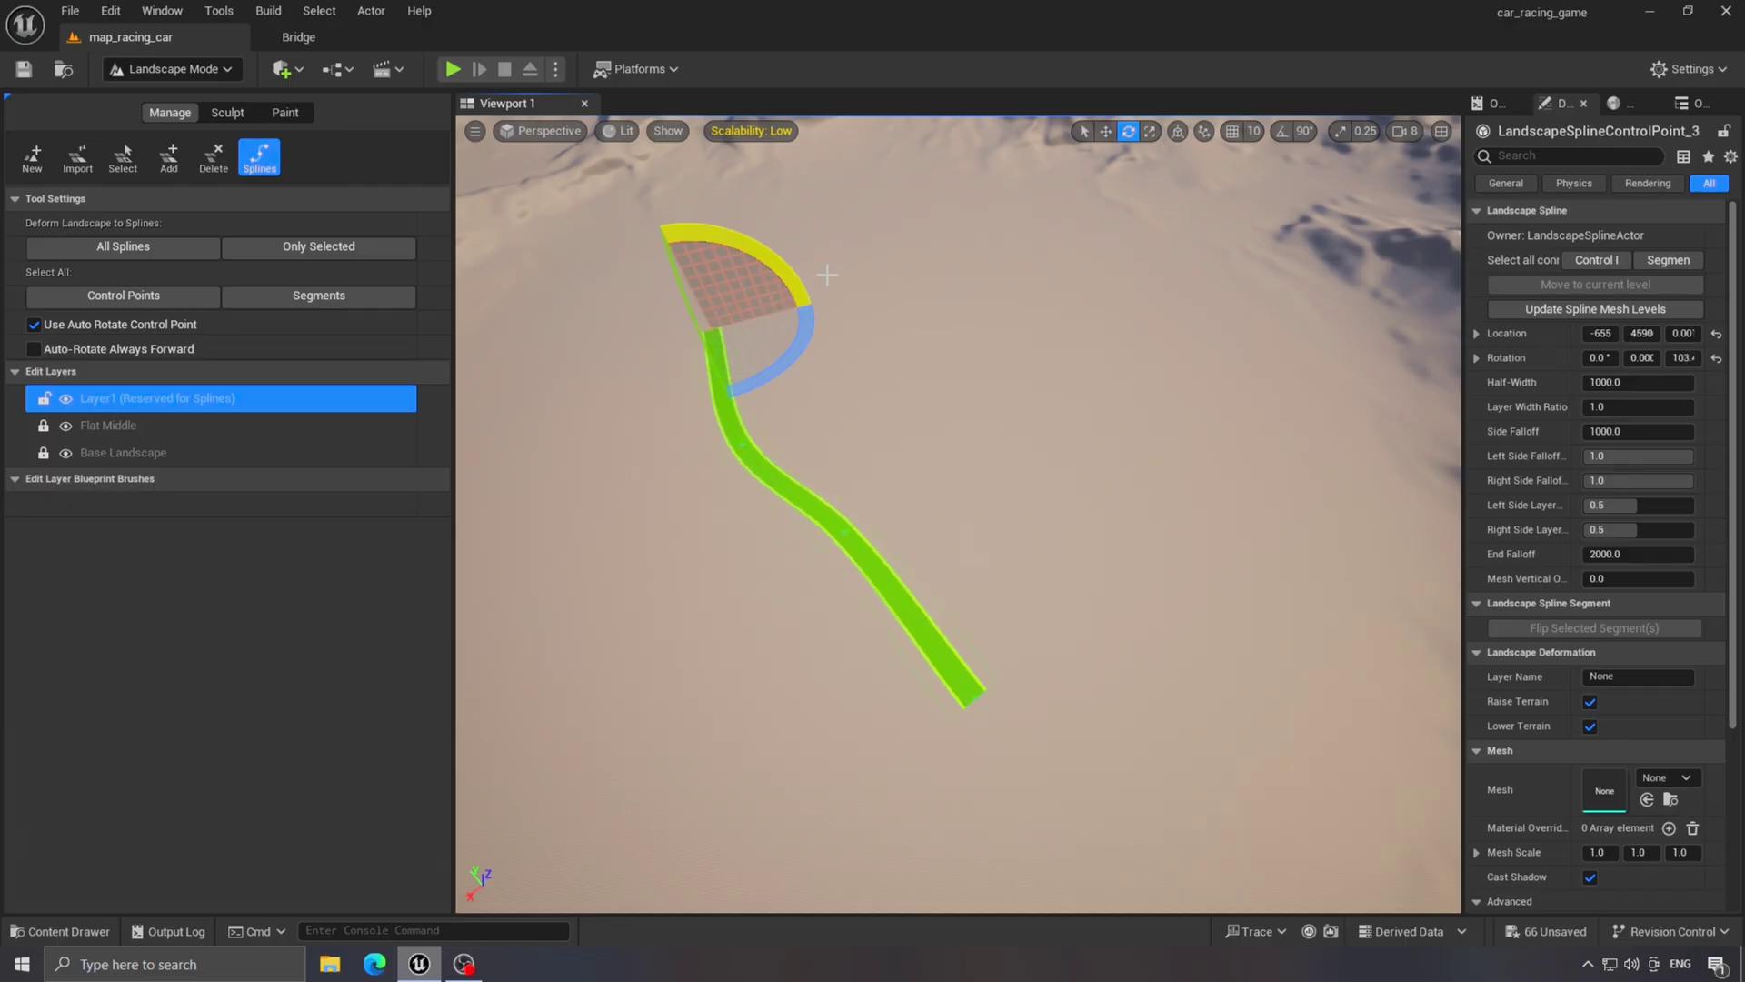
left_click(827, 267, "ctrl")
key("q")
right_click_drag(1100, 368, 696, 391)
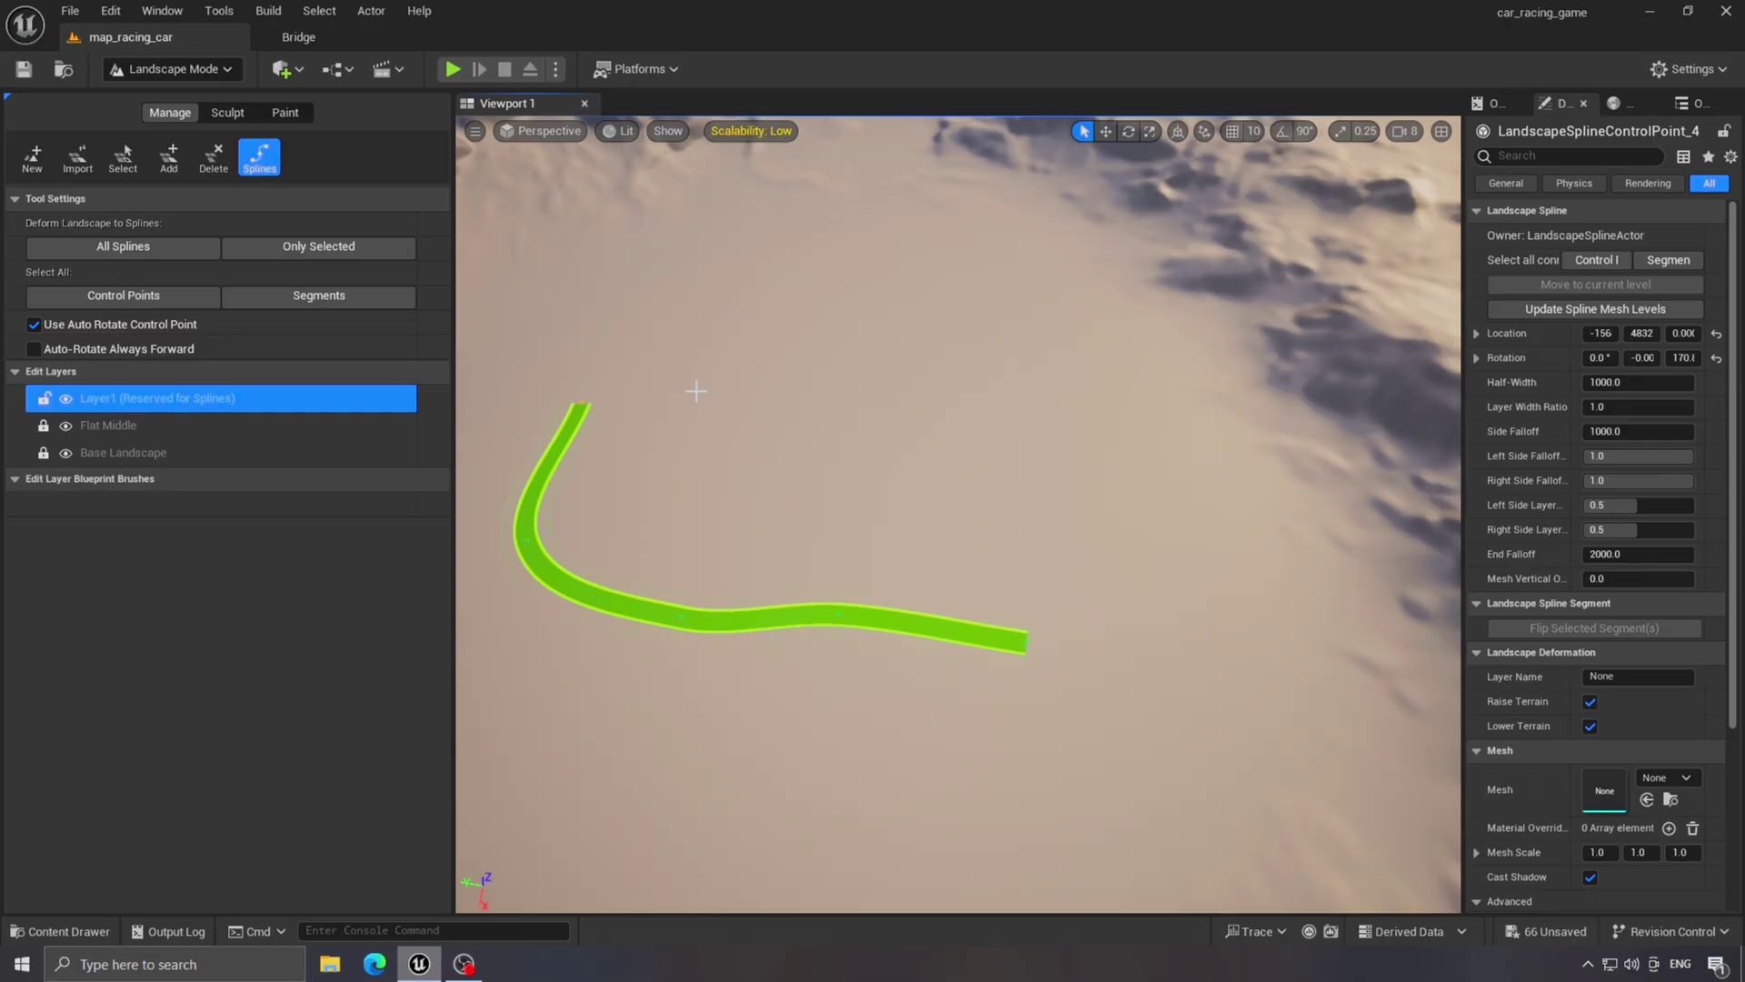
Undo the last control point and add replacements that turn the end of the spline back in a hook.
key("ctrl+z")
left_click(623, 385, "ctrl")
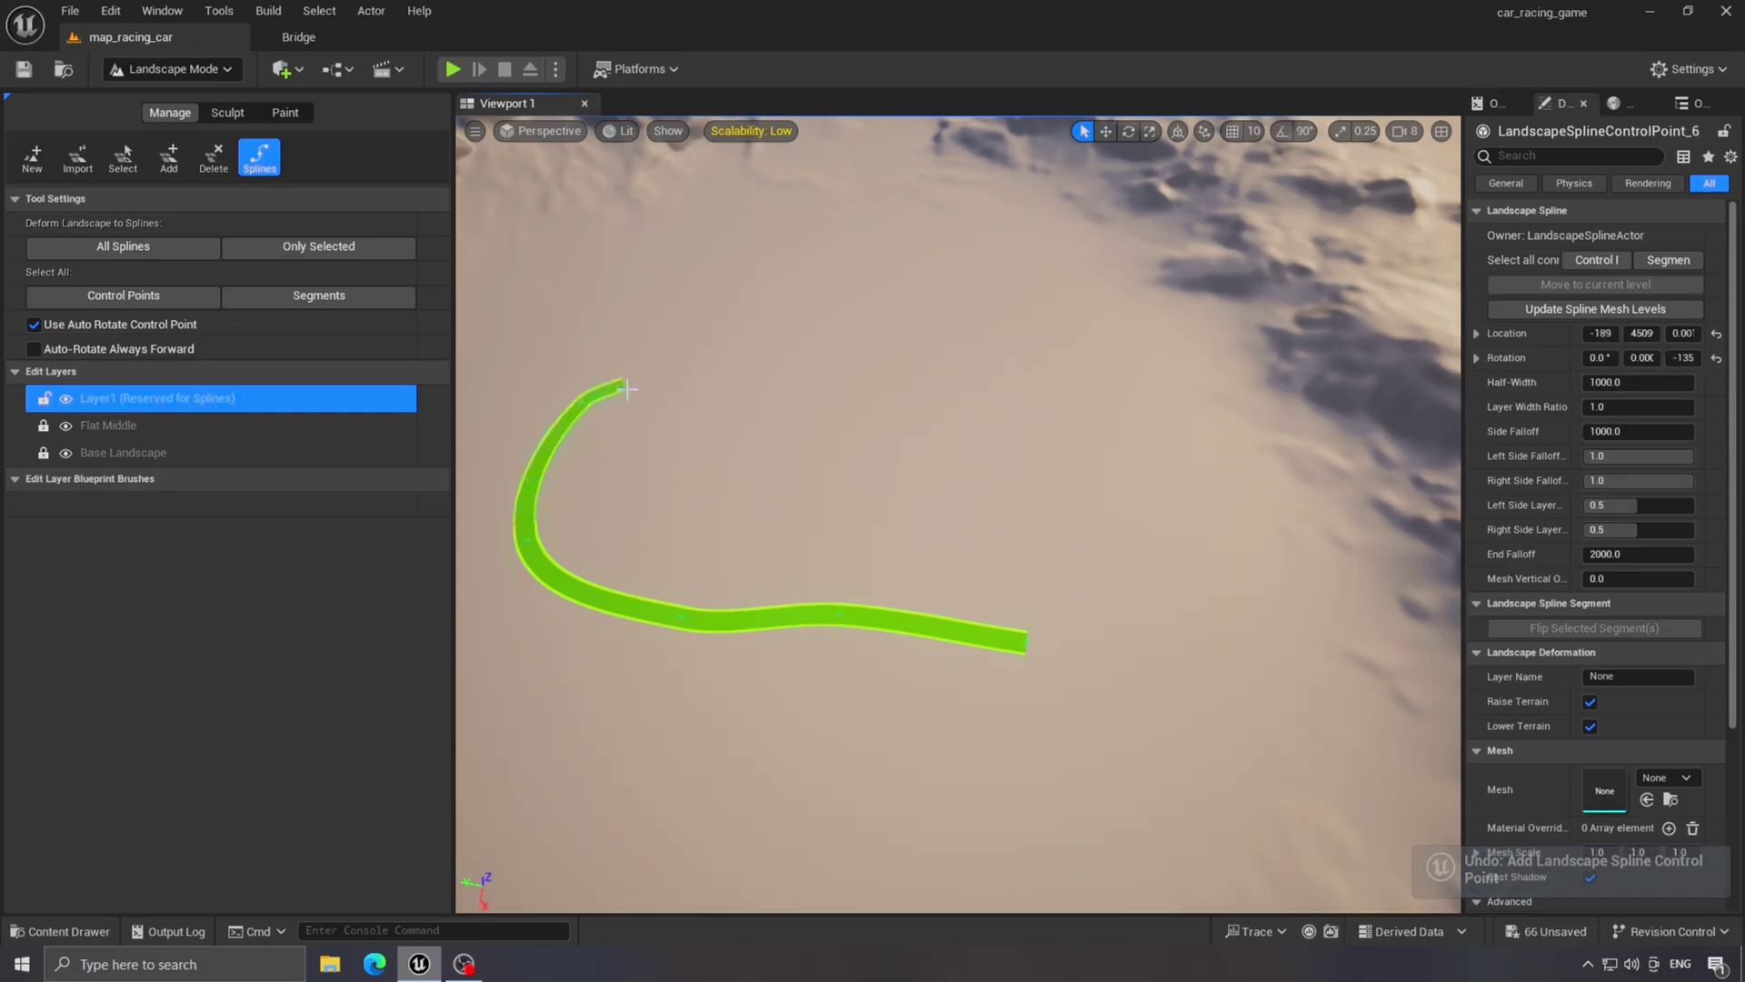
left_click(697, 494)
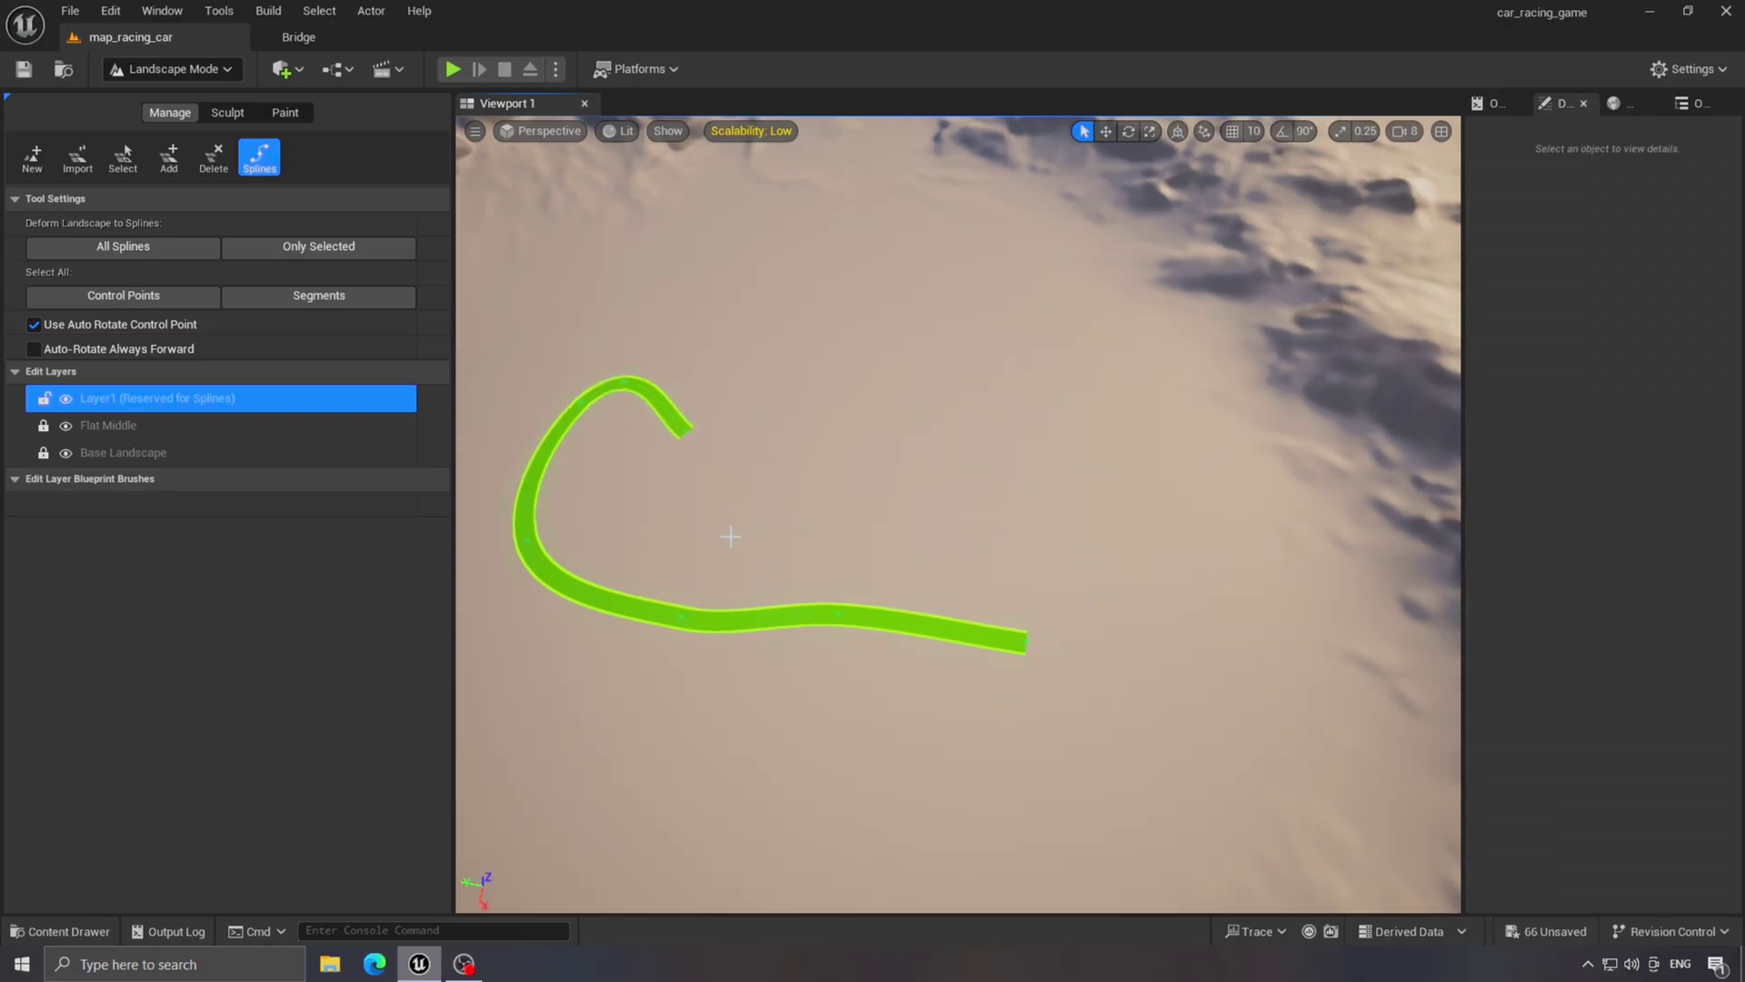
Undo the last added spline control point and redo it.
key("ctrl+z")
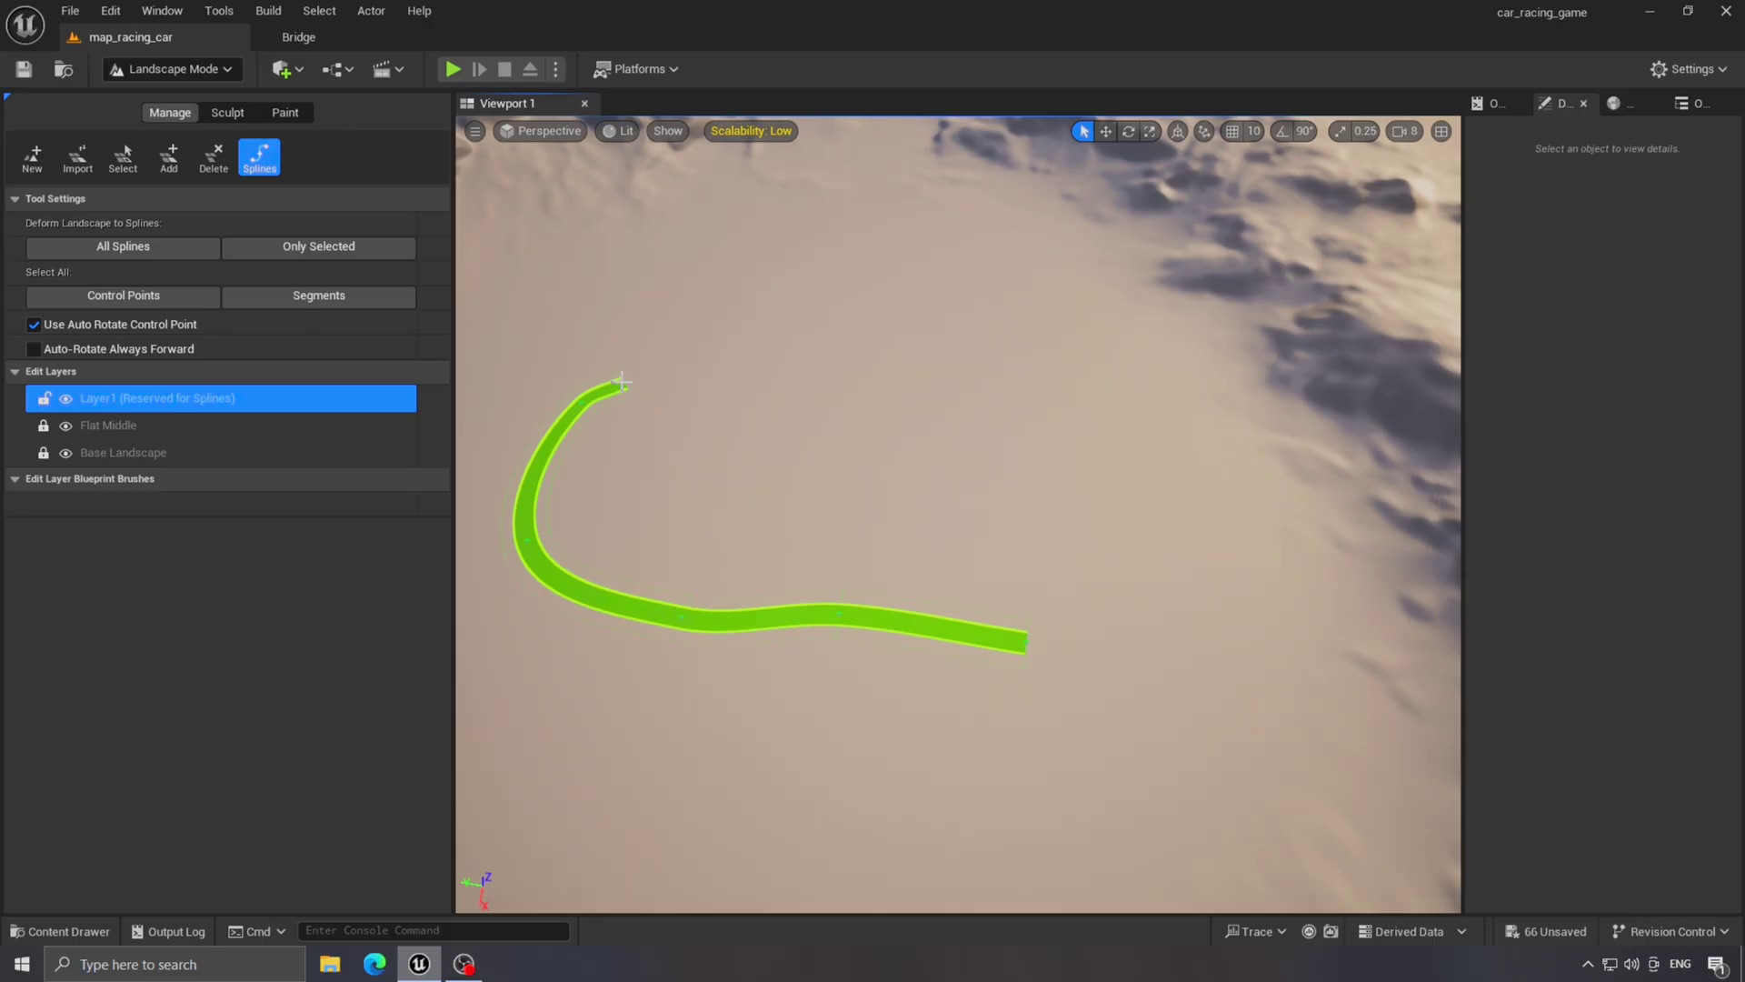
key("ctrl+y")
left_click(111, 10)
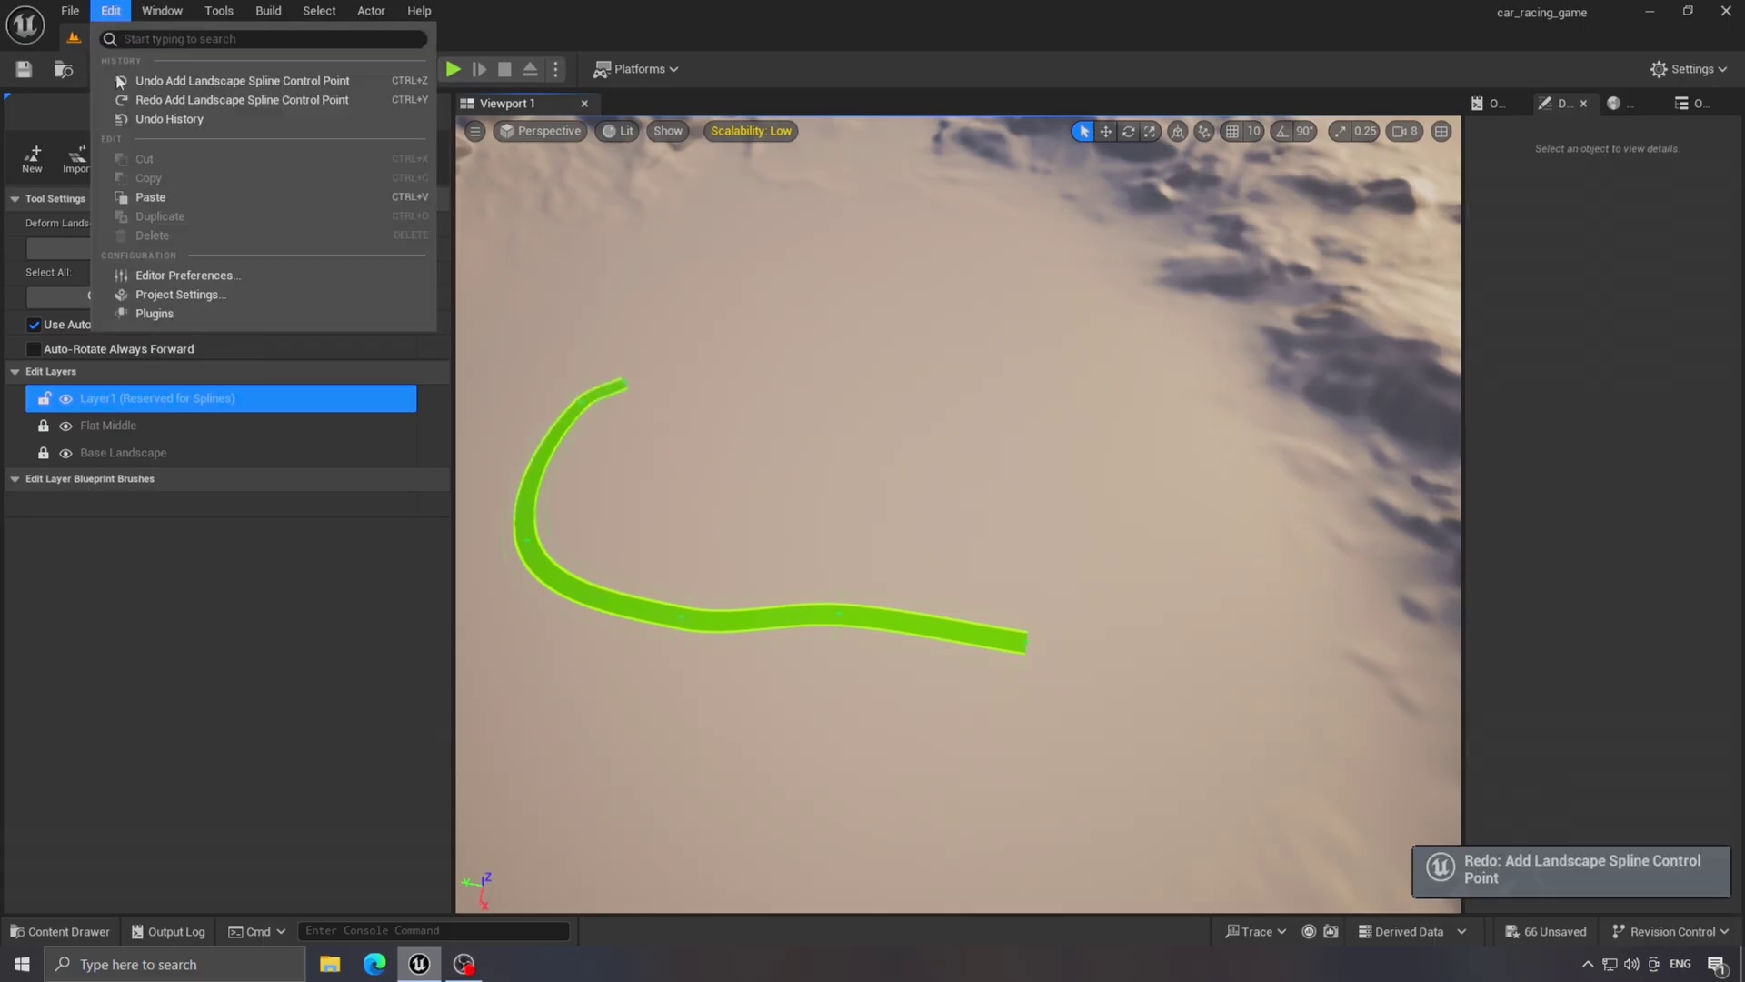
left_click(131, 100)
Continue the spline from its end point along a return stretch and close it into a loop at the starting point.
left_click(684, 431)
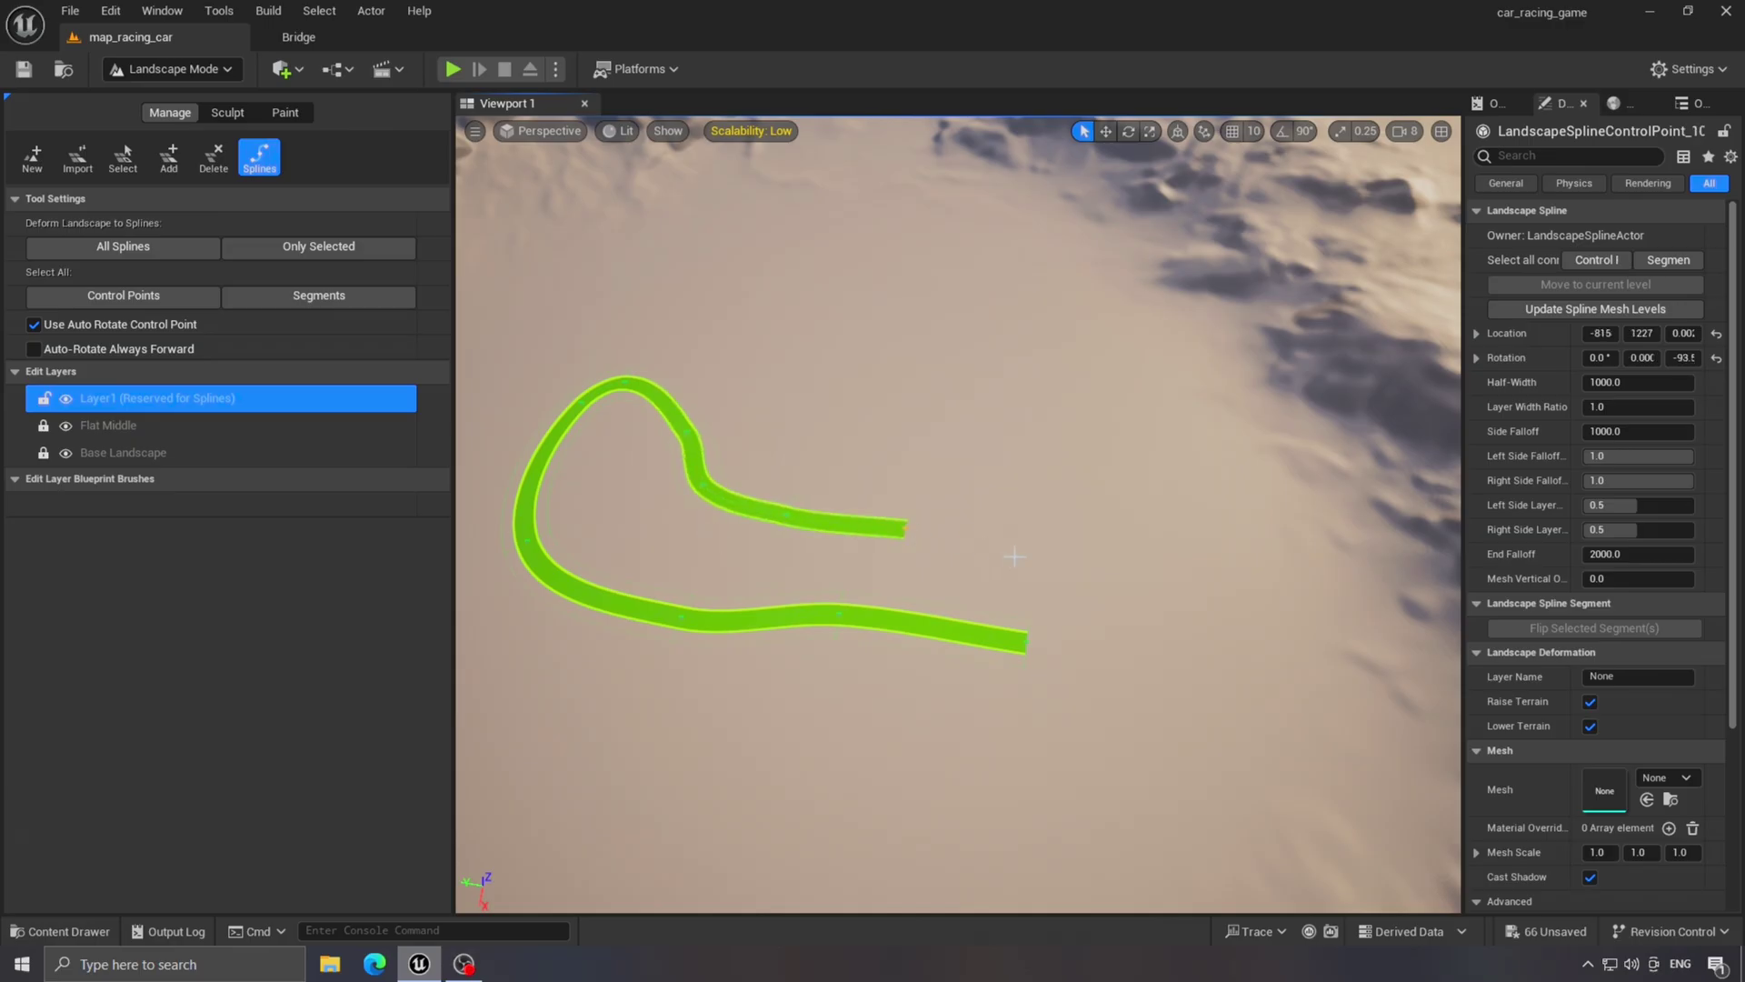
key("w")
right_click_drag(1027, 597, 1084, 590)
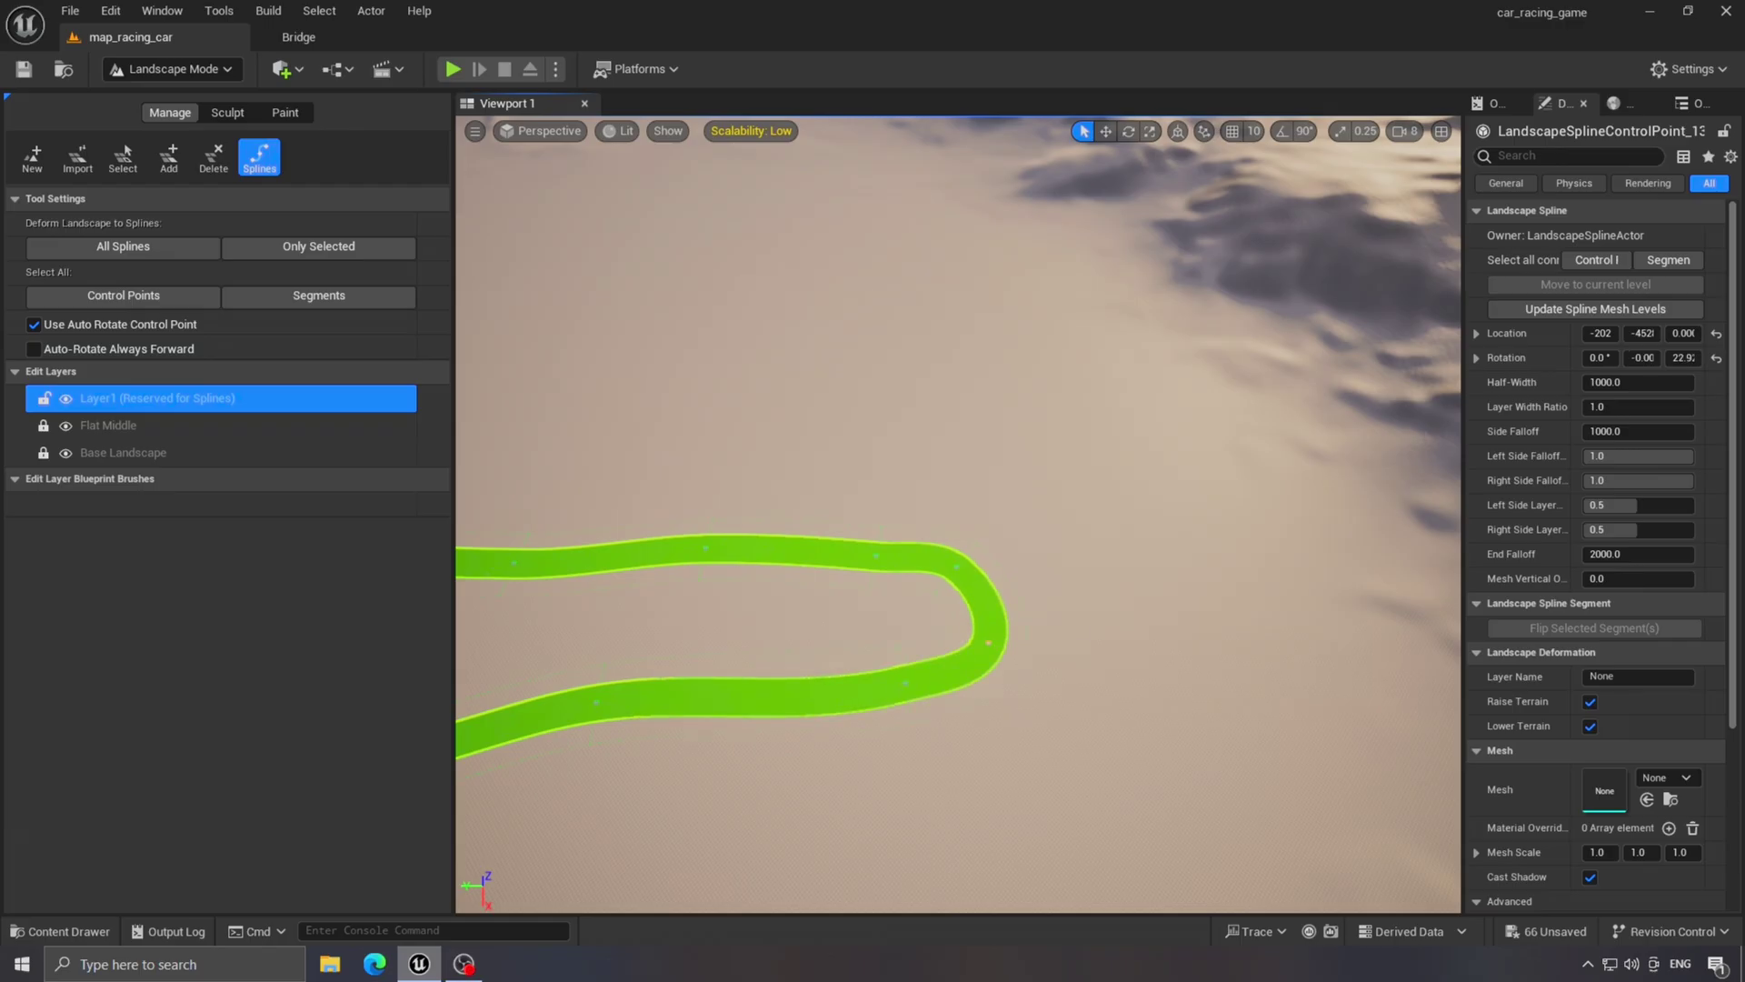
key("w")
right_click_drag(991, 636, 795, 545)
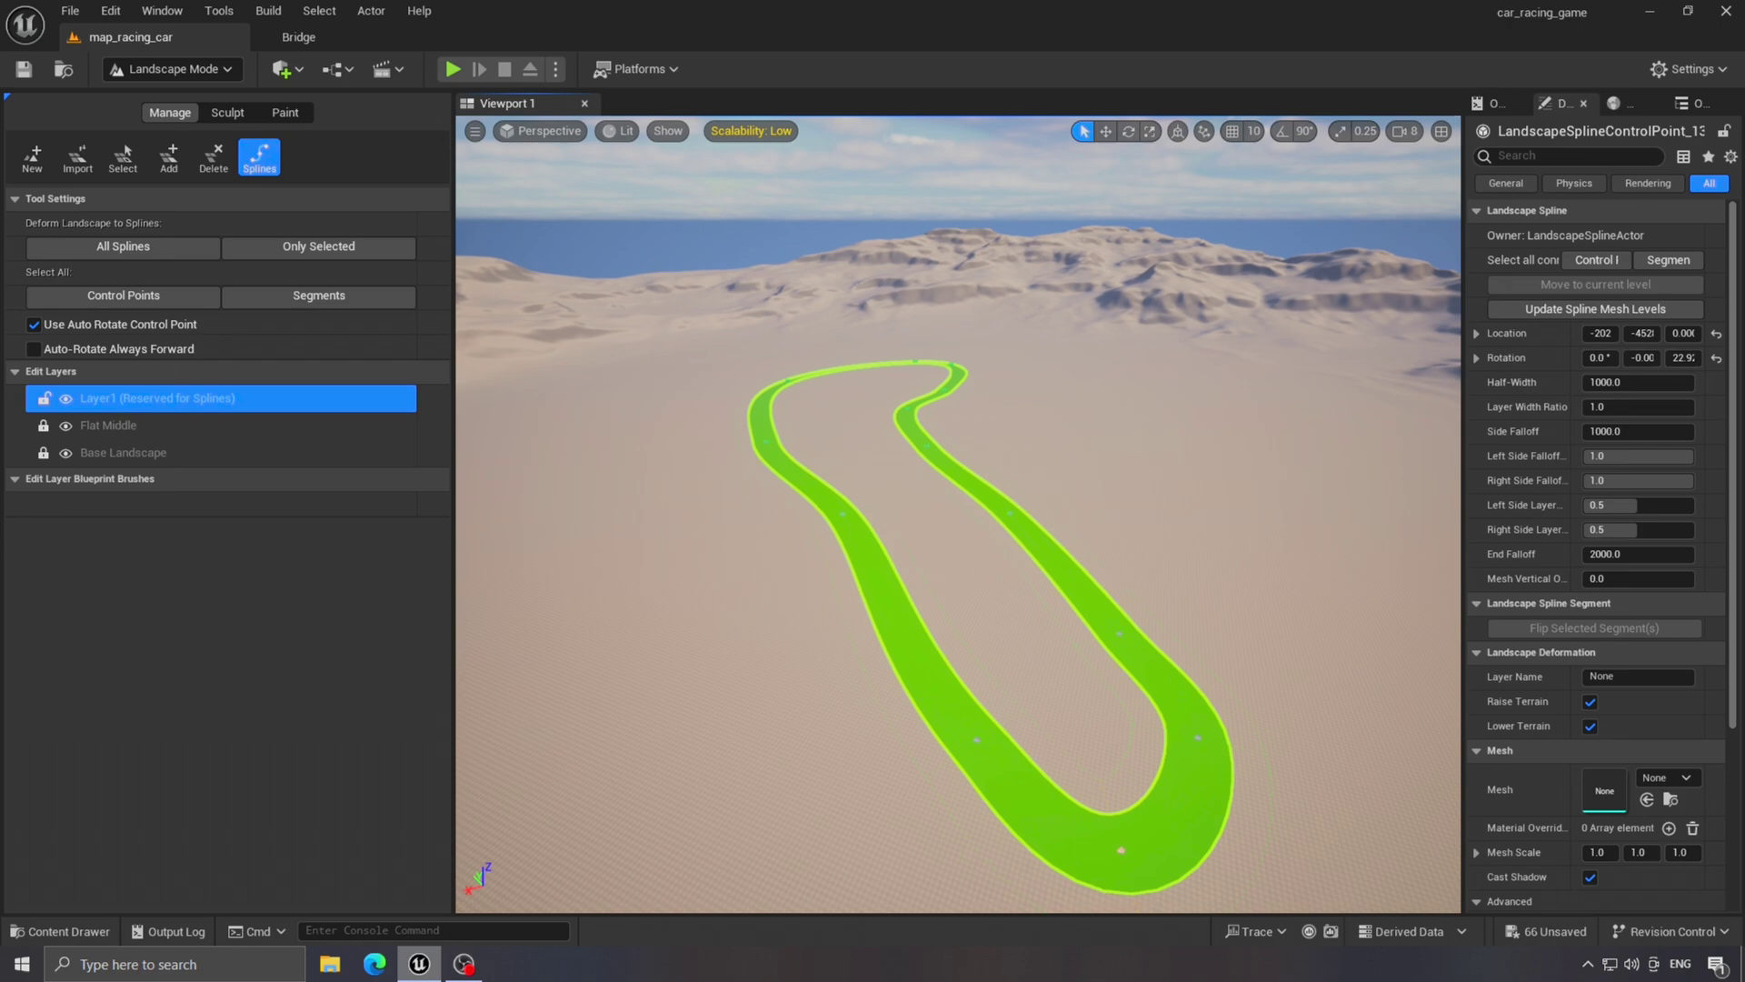
Raise the spline's starting control point to a Z location of about 435.
right_click_drag(942, 506, 998, 556)
key("w")
left_click(925, 515)
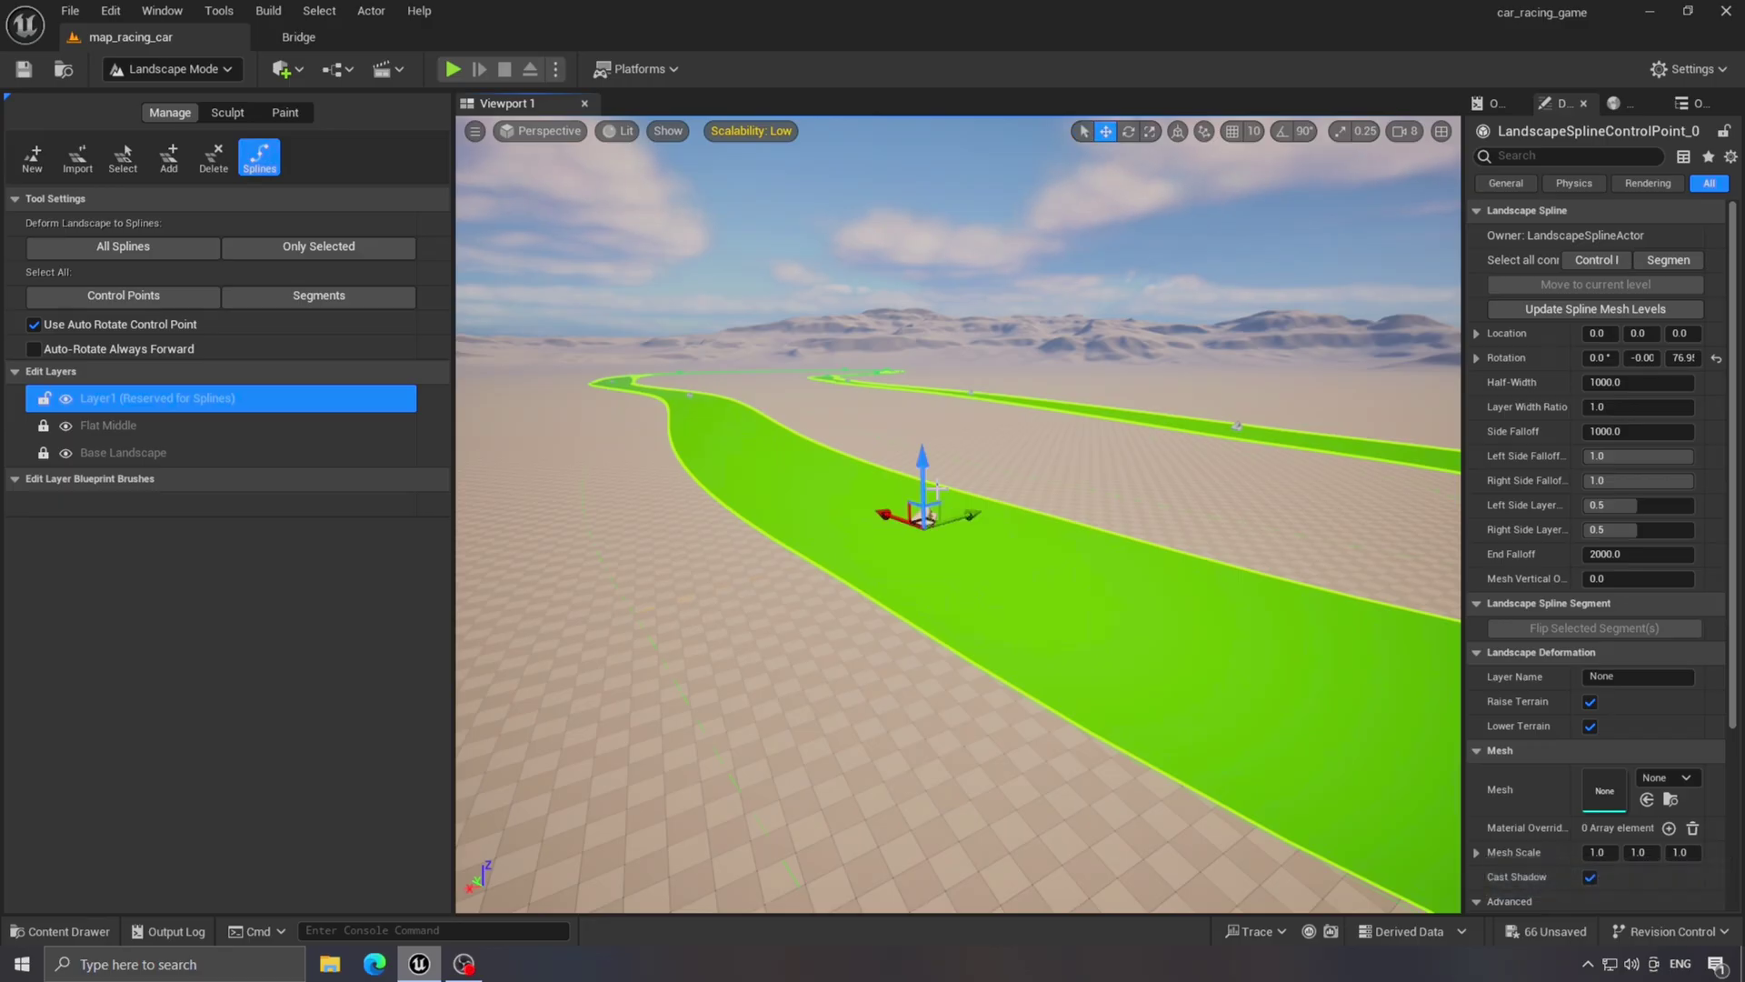
left_click_drag(921, 482, 930, 425)
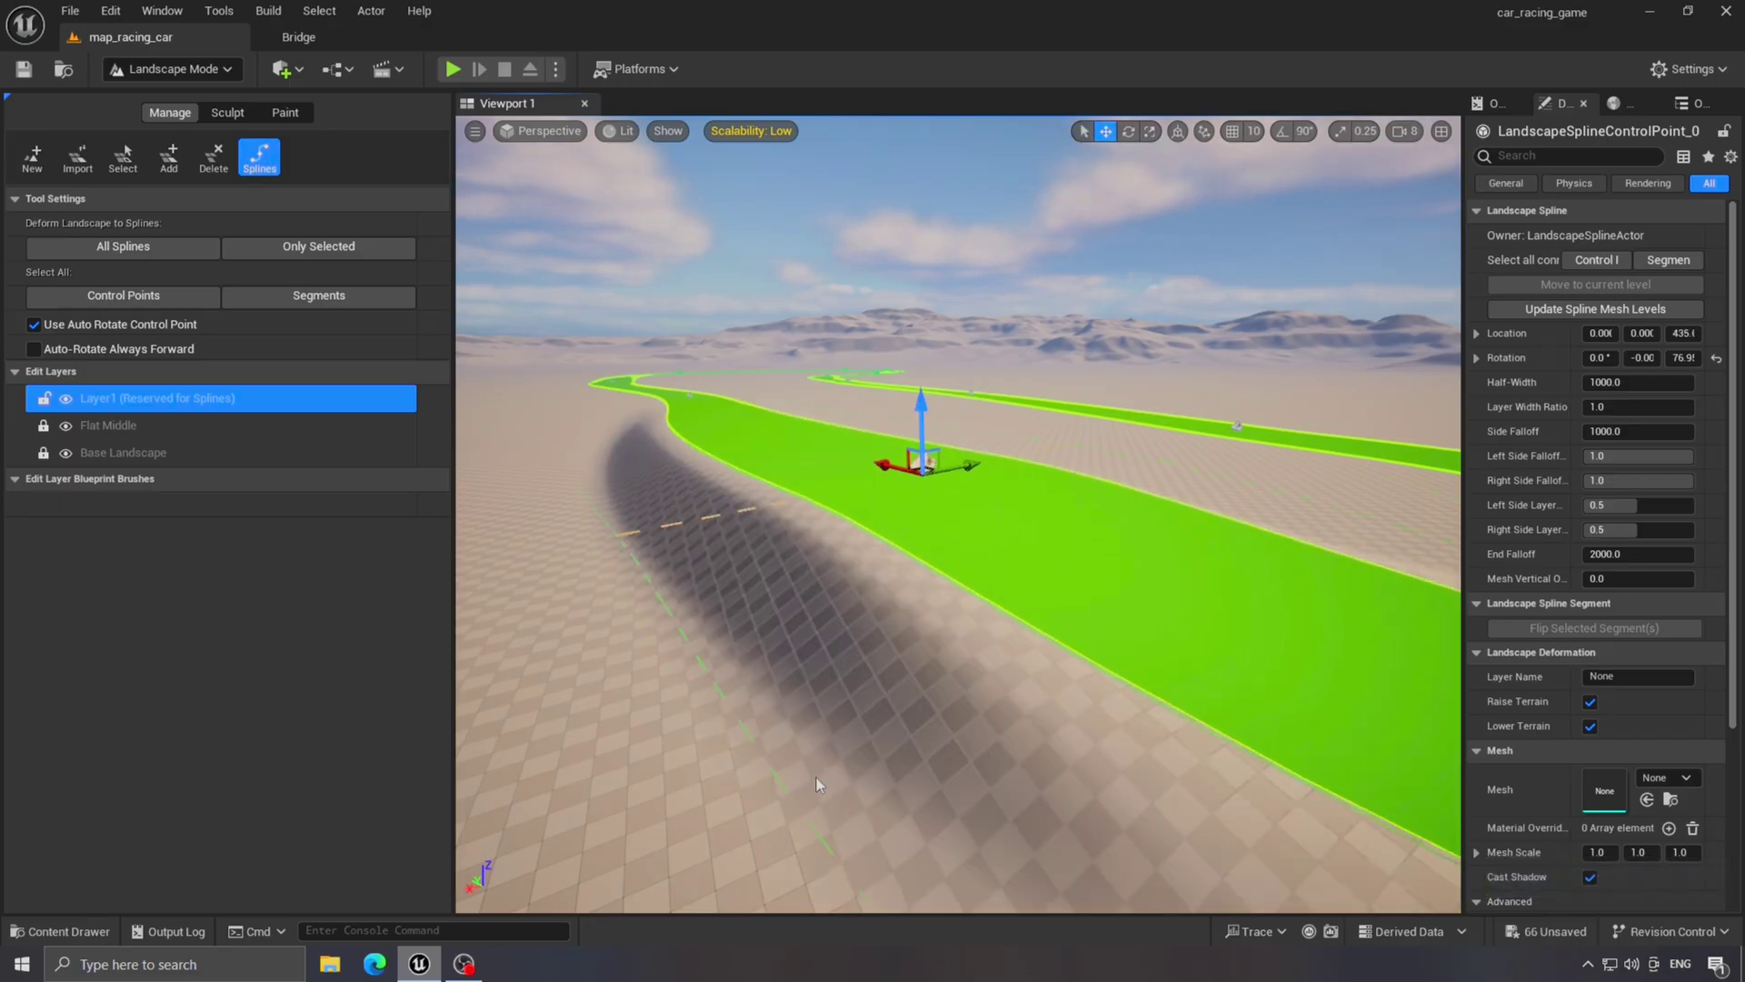
Raise the second control point, next to the starting point, to a Z location of about 761.
mouse_move(816, 777)
right_mouse_down()
mouse_move(895, 786)
mouse_move(672, 750)
mouse_move(822, 747)
right_mouse_up()
key("w")
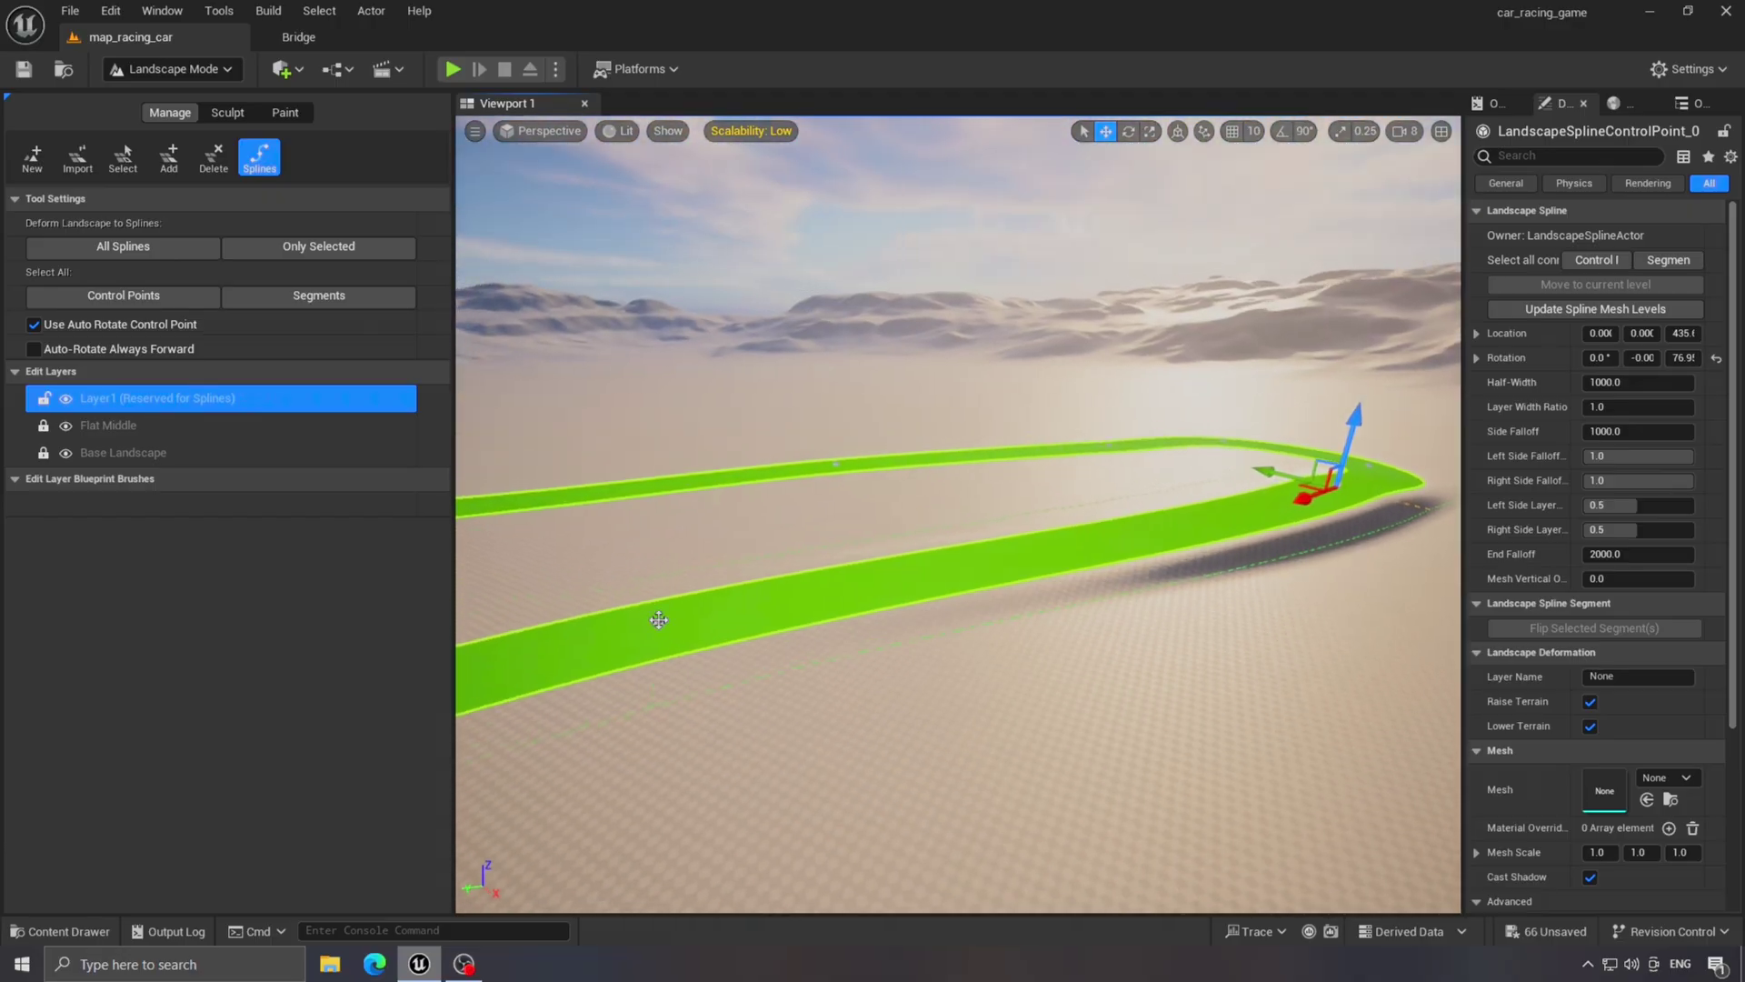
left_click(656, 615)
left_click_drag(641, 567, 635, 533)
key("a")
right_click_drag(637, 536, 1040, 596)
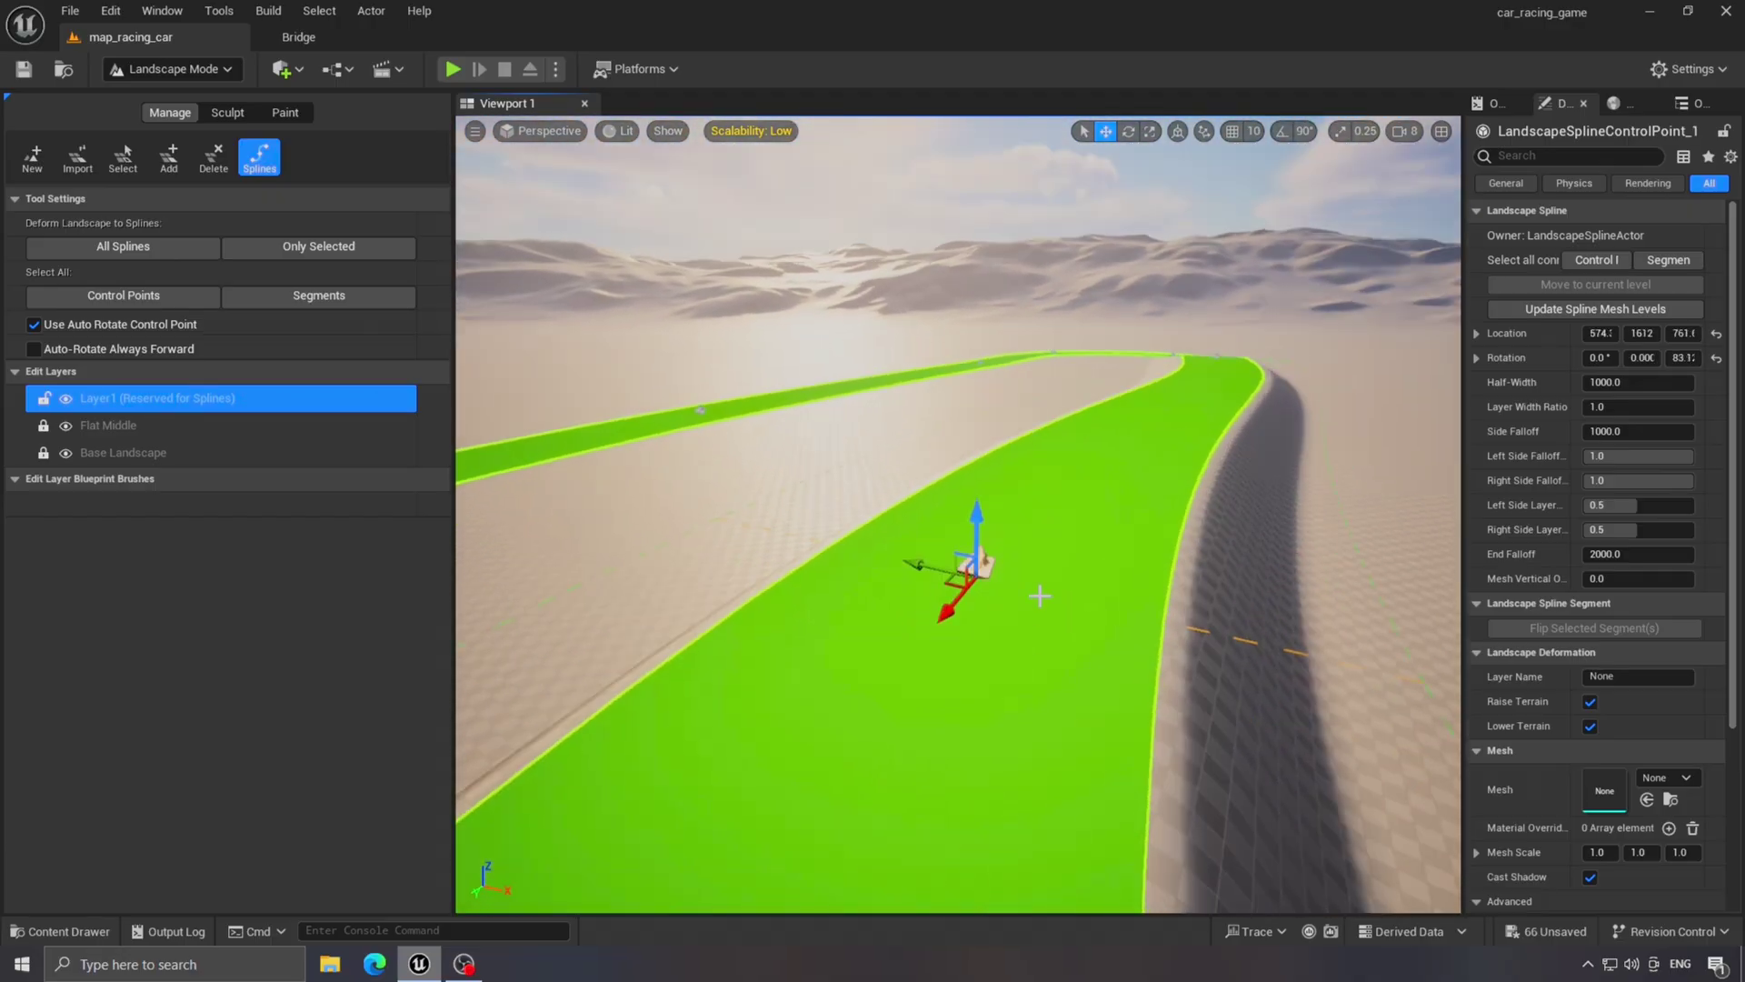
Bank the raised second control point by rotating it about 11 degrees around its X axis.
left_click_drag(1057, 538, 1031, 507)
key("s")
right_click_drag(1032, 509, 795, 589)
key("w")
key("e")
left_click_drag(901, 518, 901, 519)
Lower two neighbouring control points on the return stretch of the loop so the road dips into the terrain.
key("a")
right_click_drag(1060, 627, 727, 563)
key("d")
key("w")
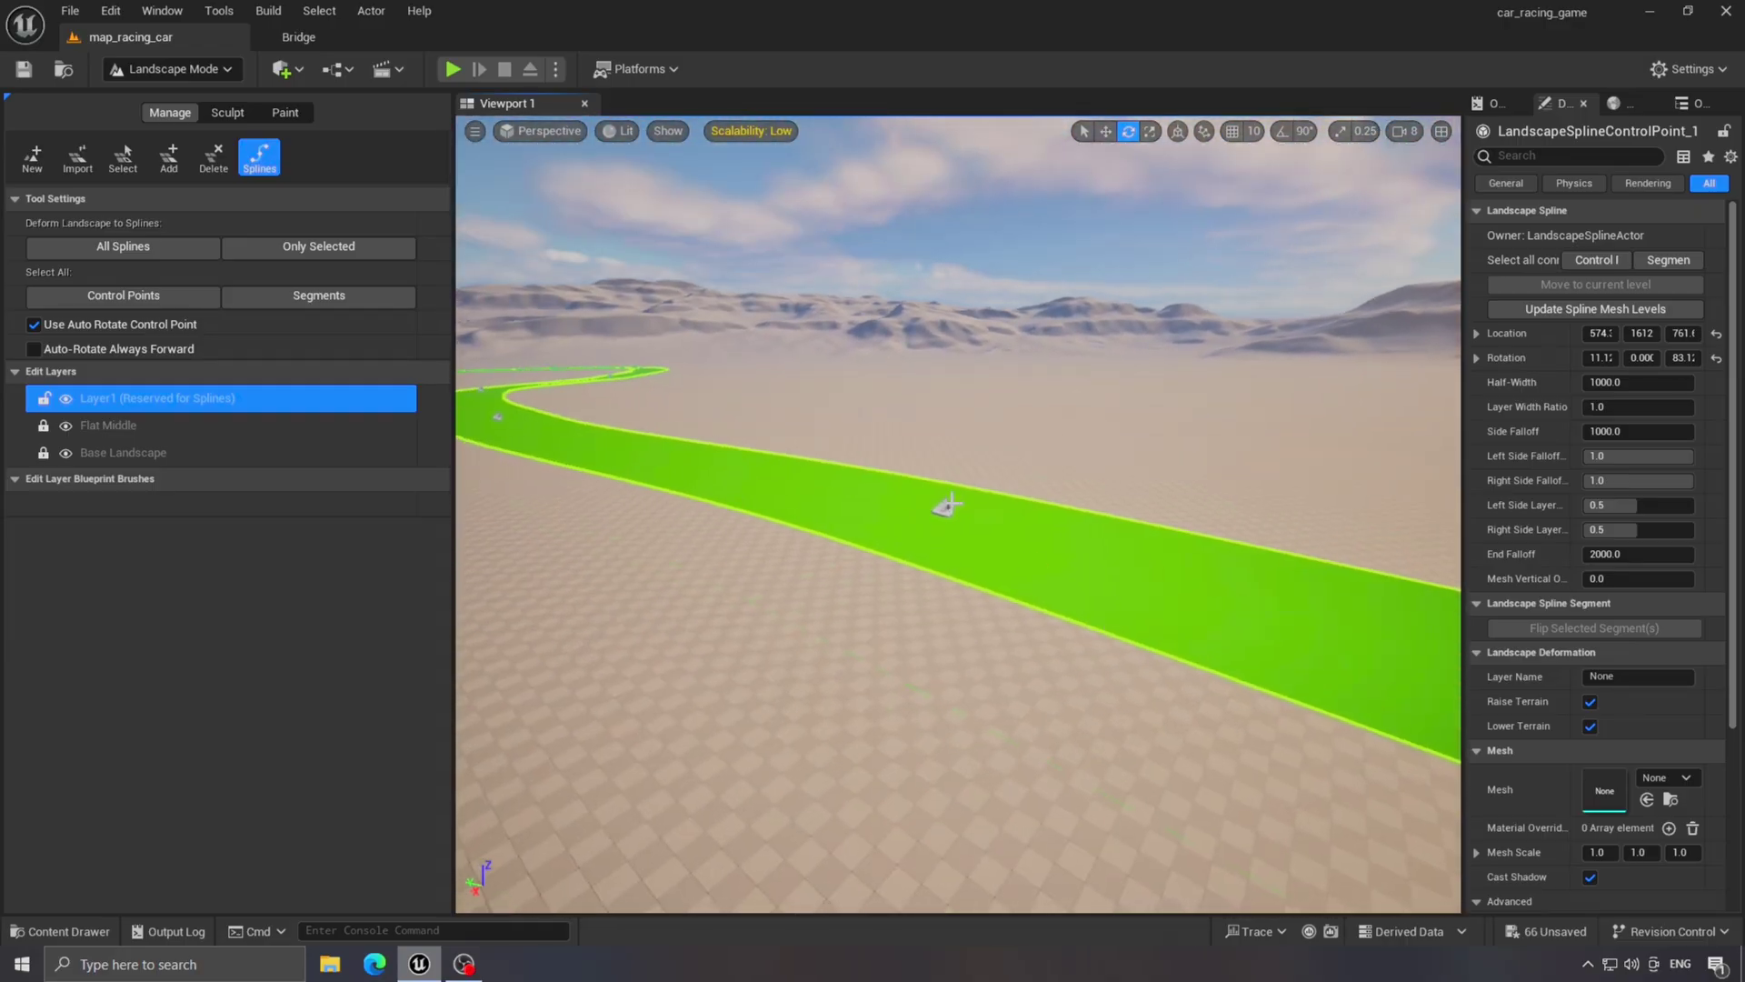
left_click_drag(947, 452, 945, 477)
right_click_drag(945, 477, 652, 430)
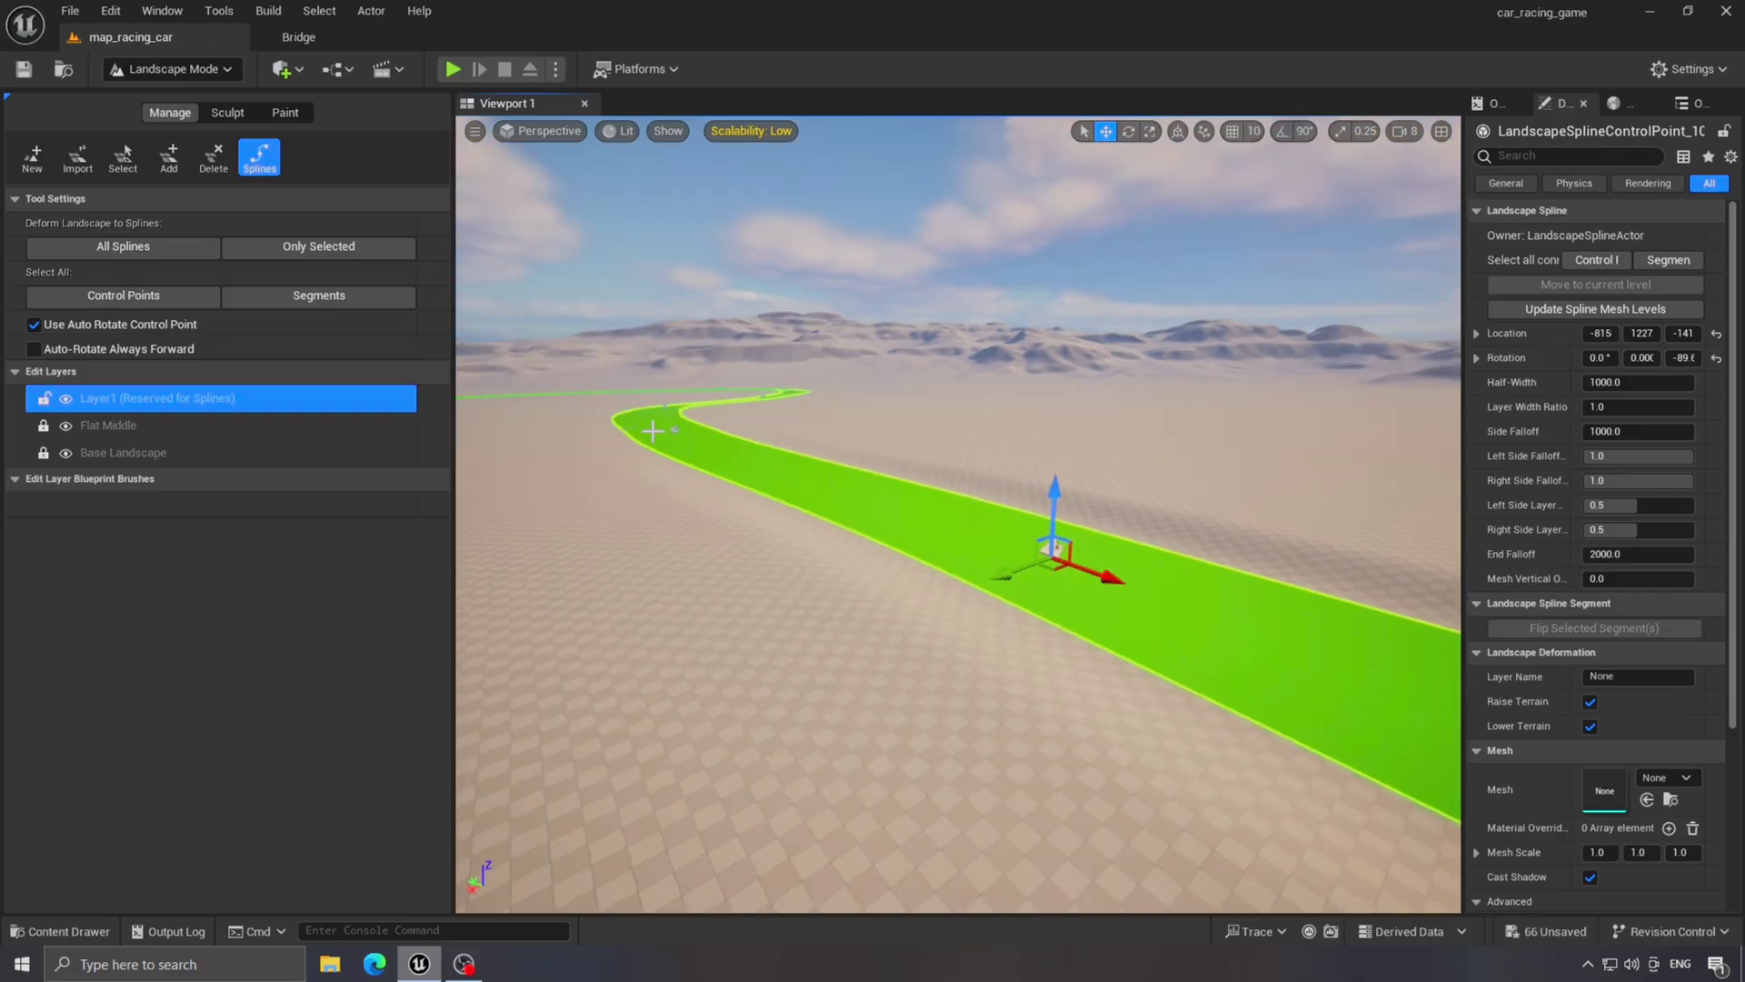
left_click_drag(671, 403, 673, 422)
right_click_drag(673, 421, 958, 381)
Increase the Half-Width of the banked second control point to widen the road there.
key("s")
key("w")
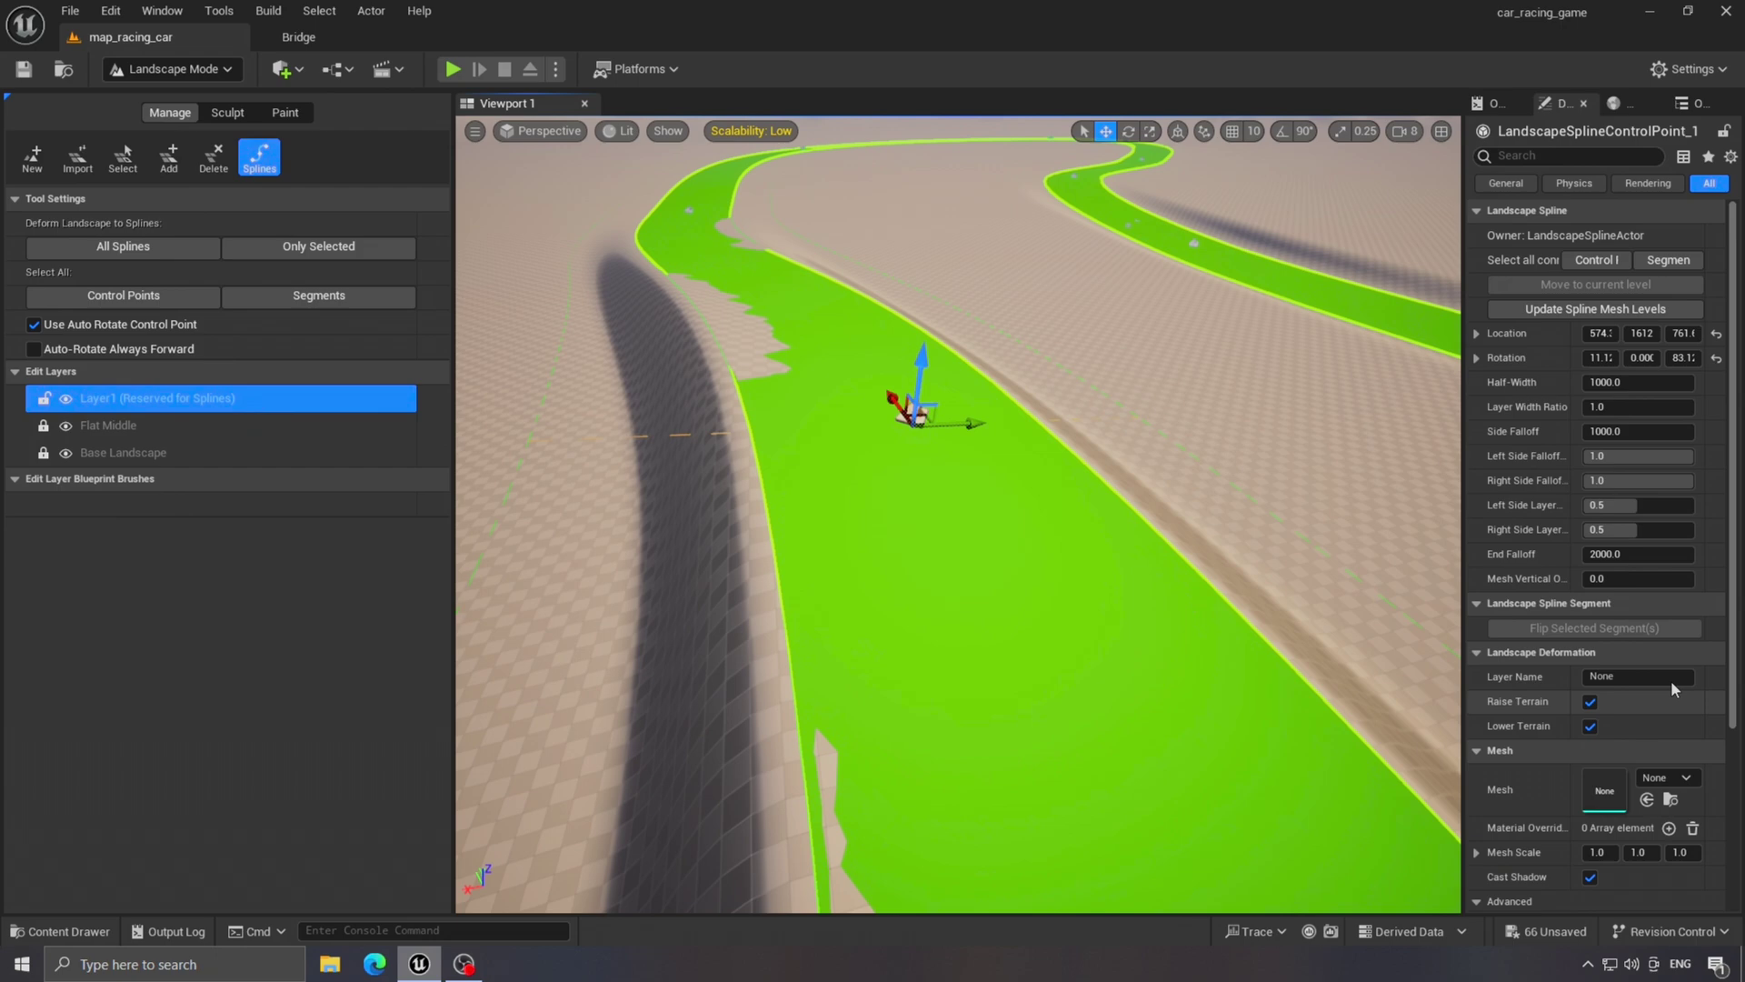
left_click_drag(1636, 382, 1708, 382)
mouse_move(1147, 593)
right_mouse_down()
mouse_move(1345, 618)
mouse_move(1147, 593)
right_mouse_up()
key("s")
Increase the Half-Width of the starting control point to about 1311.
left_click_drag(1636, 382, 1672, 382)
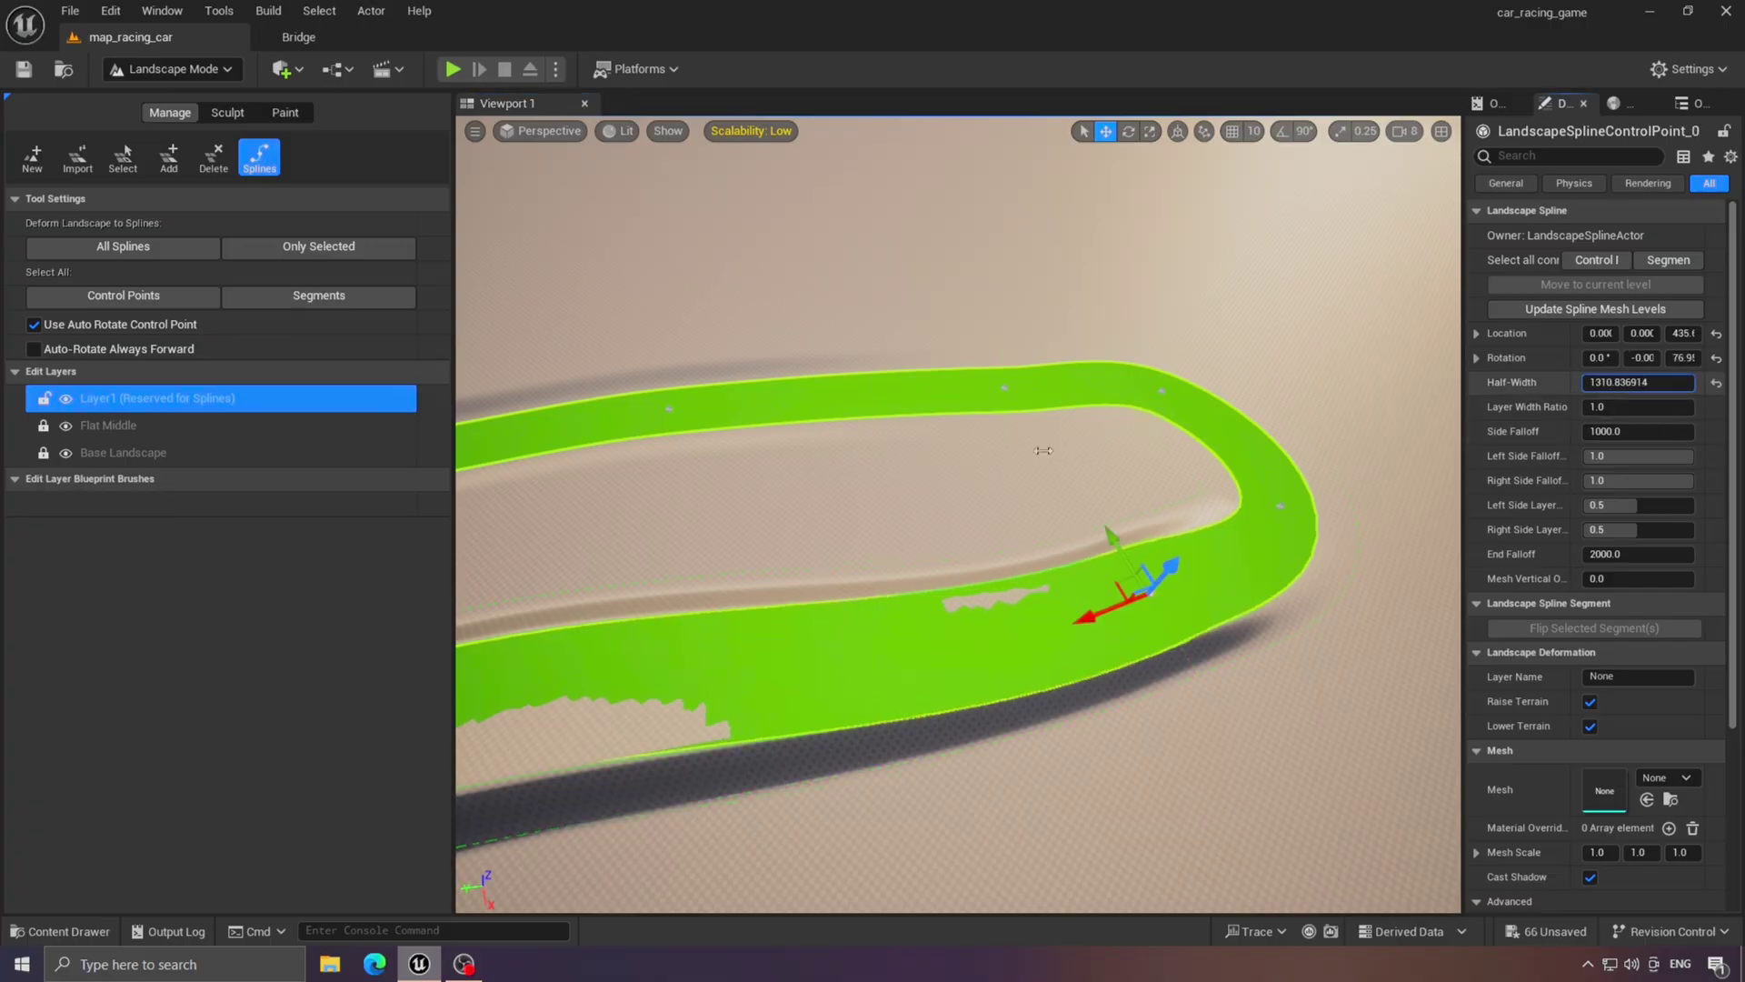
key("w")
right_click_drag(1113, 604, 1147, 593)
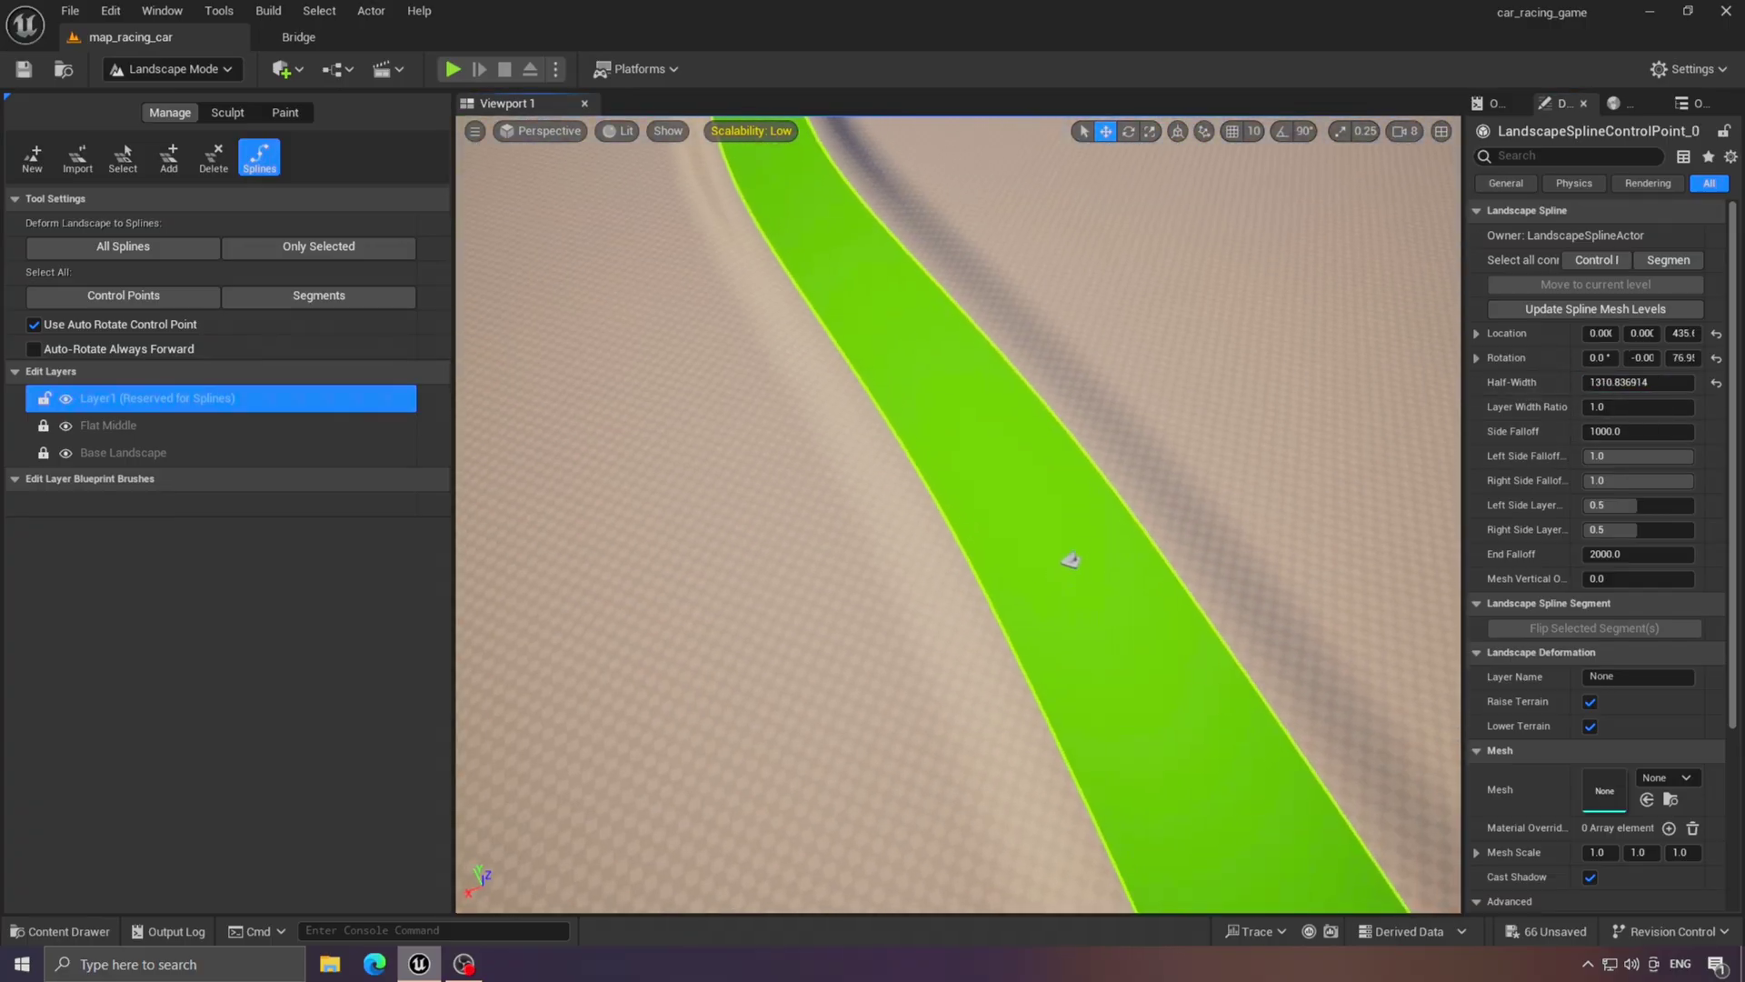
Reduce the Half-Width of a control point on the return stretch of the loop to about 603.
left_click_drag(1636, 382, 1599, 382)
key("s")
mouse_move(1147, 593)
right_mouse_down()
mouse_move(1345, 581)
mouse_move(1131, 572)
right_mouse_up()
right_click_drag(571, 518, 571, 518)
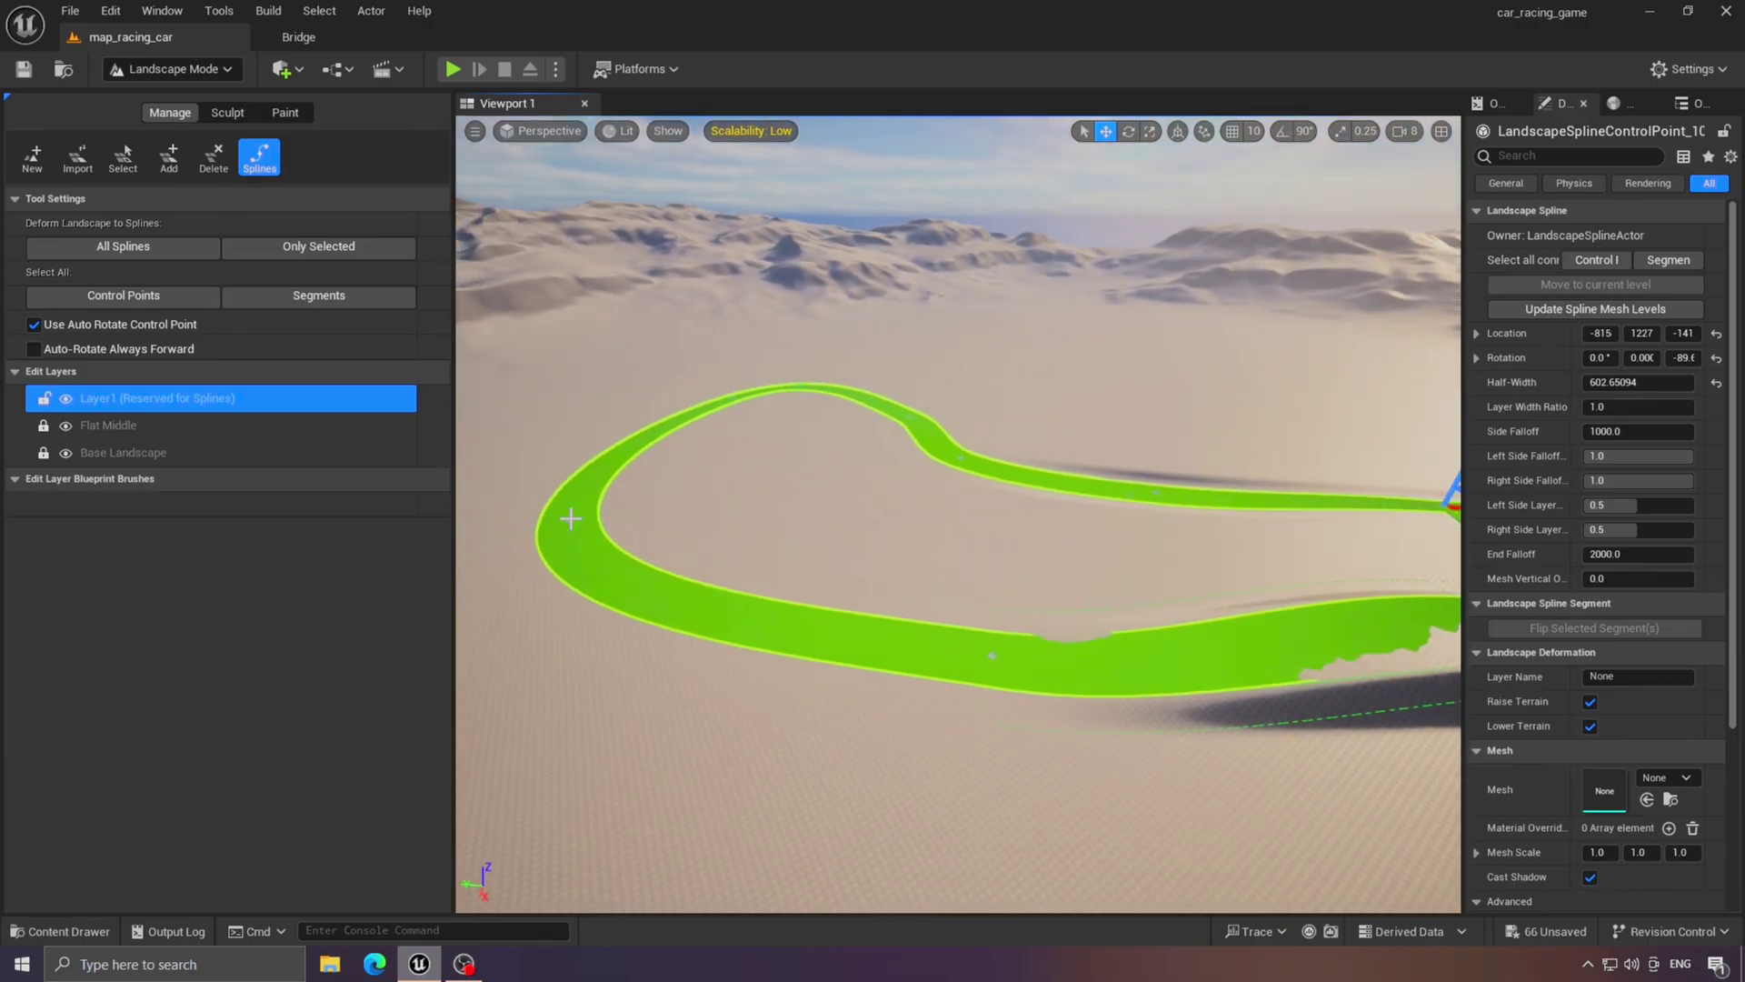
Lower the control point at the far bend of the road to a height of about -49 and save everything.
right_click_drag(744, 419, 816, 411)
left_click(1051, 607)
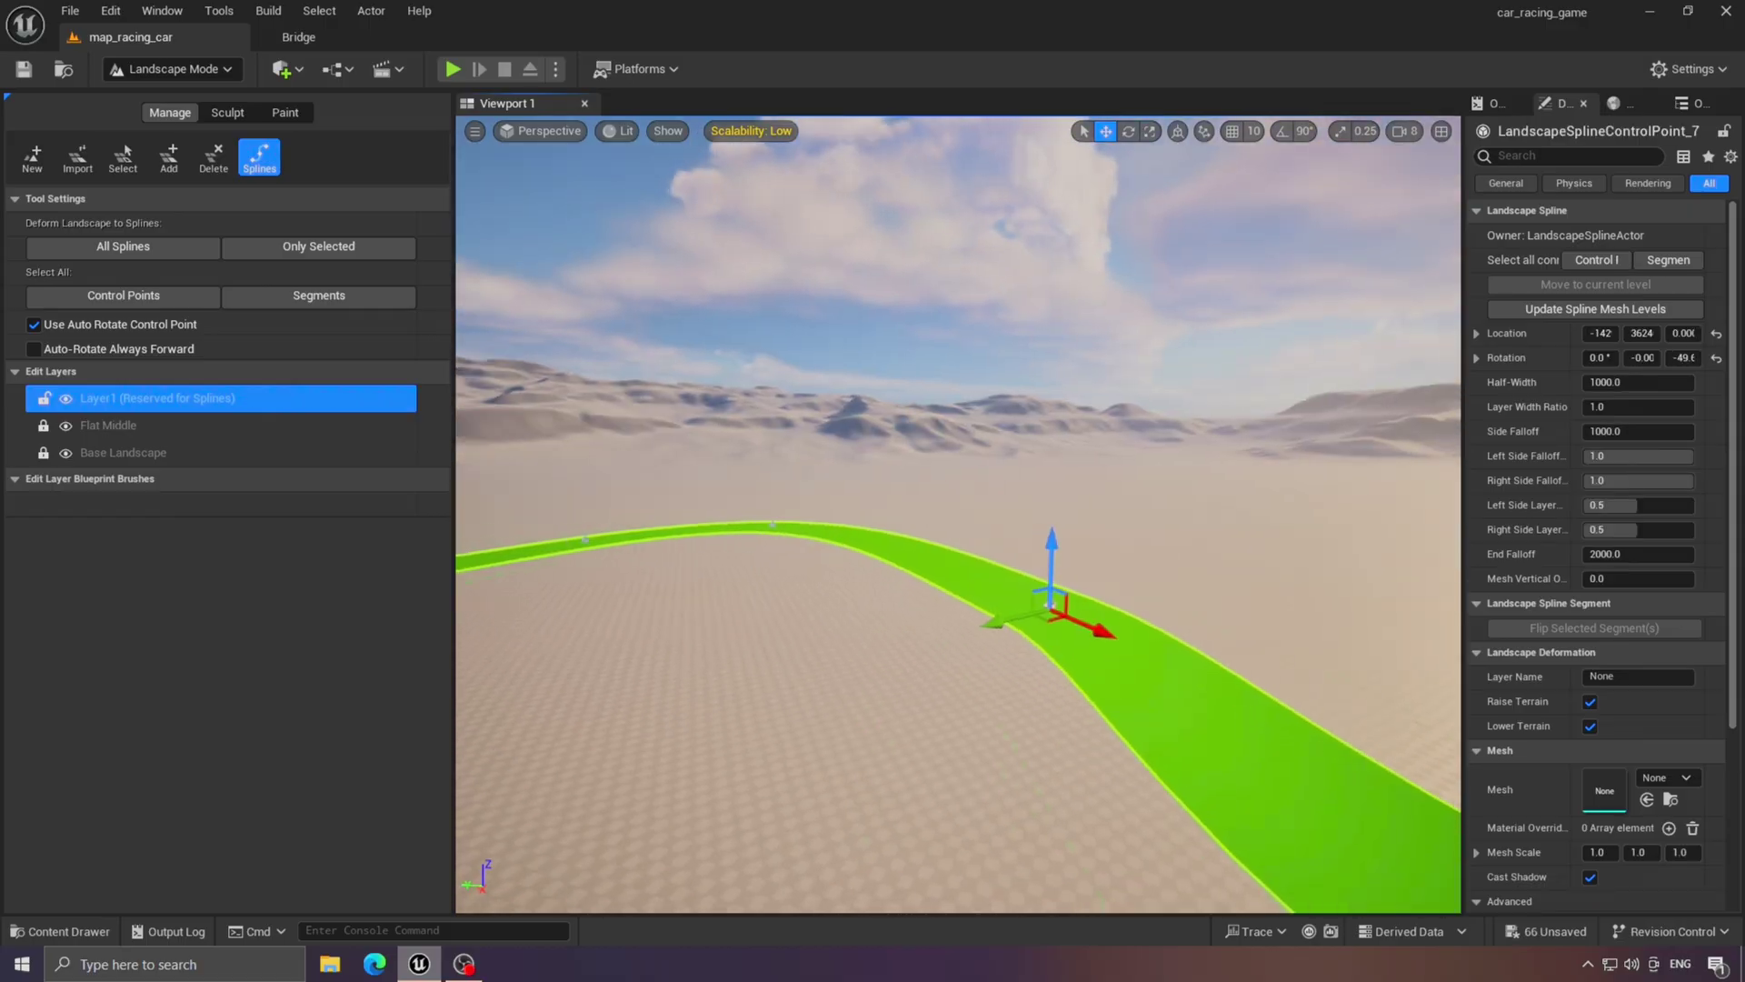
left_click_drag(1054, 546, 1055, 544)
right_click_drag(1055, 543, 1055, 543)
key("ctrl+shift+s")
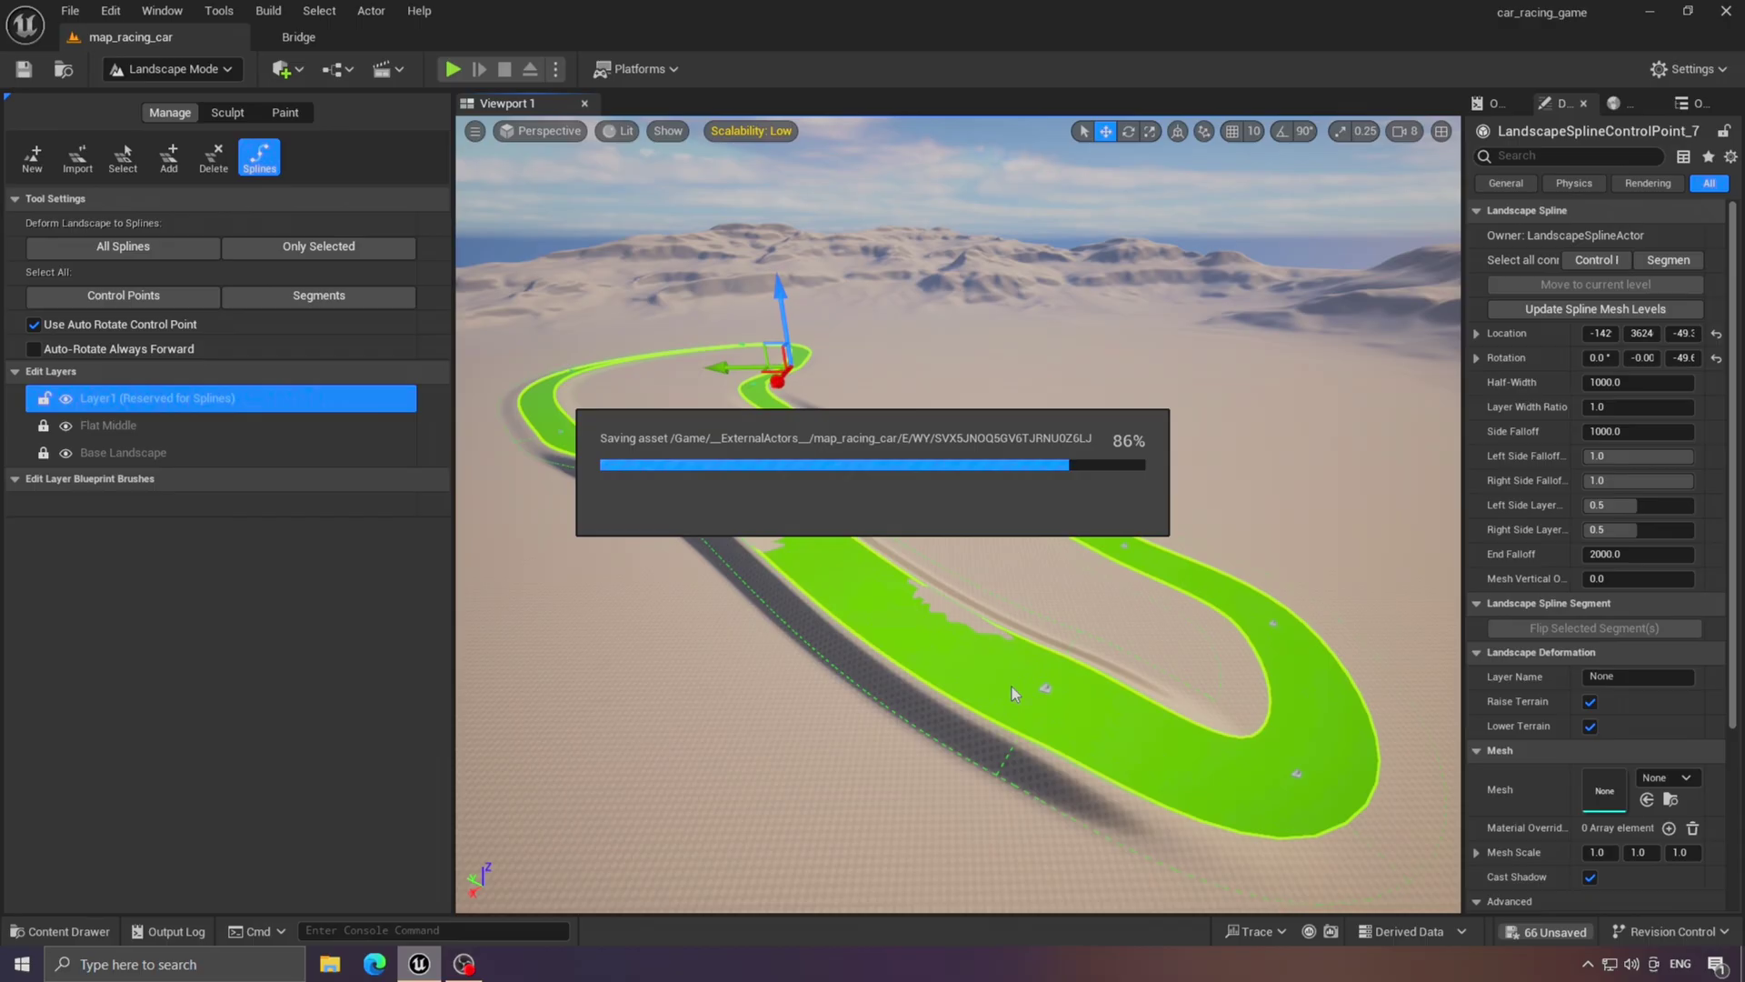
Switch to Modeling mode and create a 100 × 100 × 100 box on the terrain beside the road.
left_click(193, 80)
left_click(190, 99)
right_click_drag(670, 596, 640, 650)
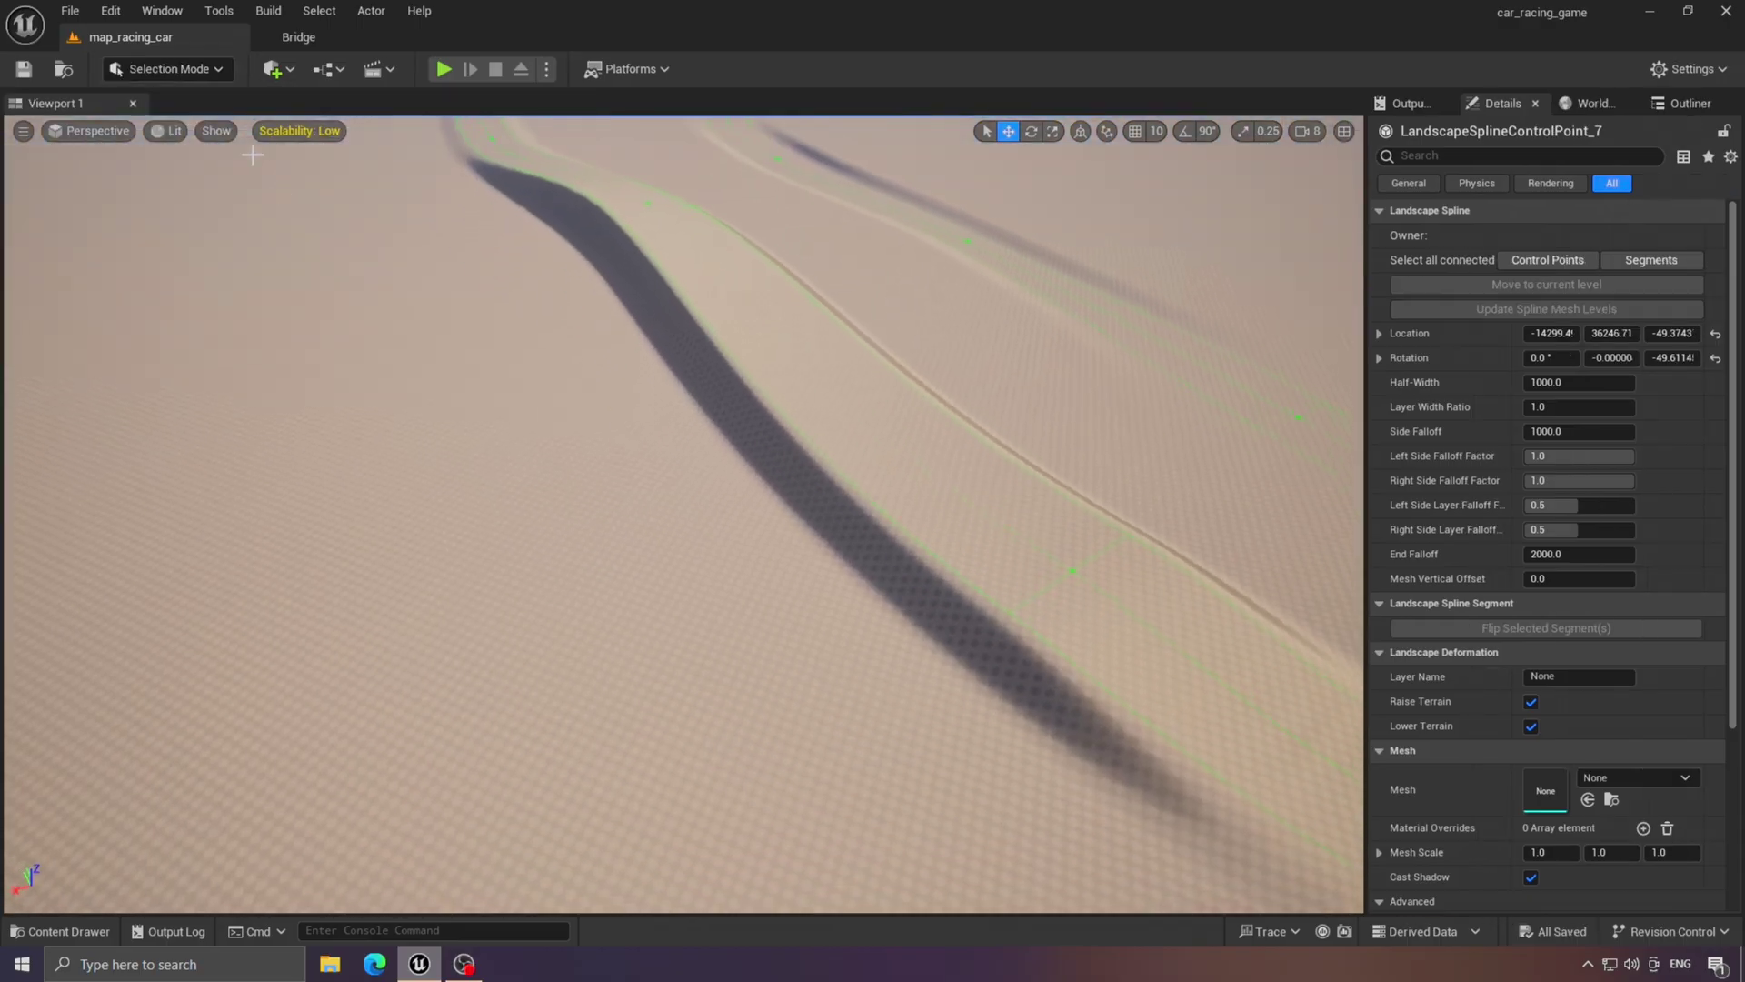
left_click(209, 73)
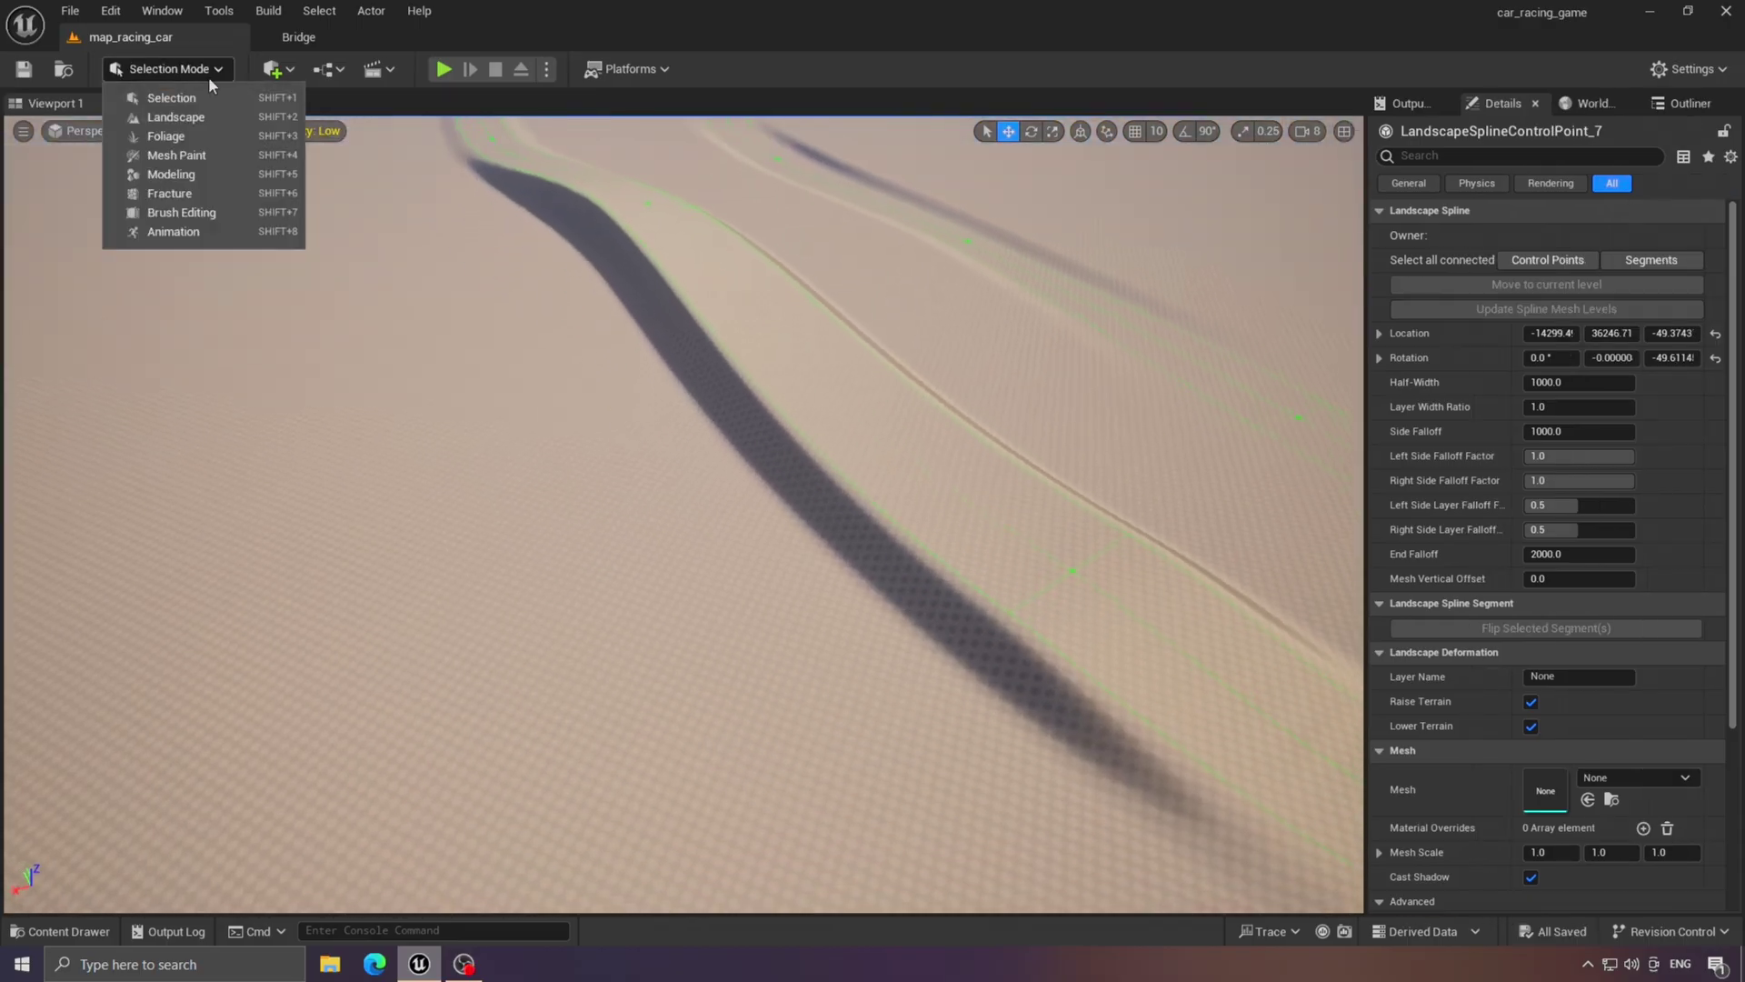
left_click(169, 174)
left_click(733, 603)
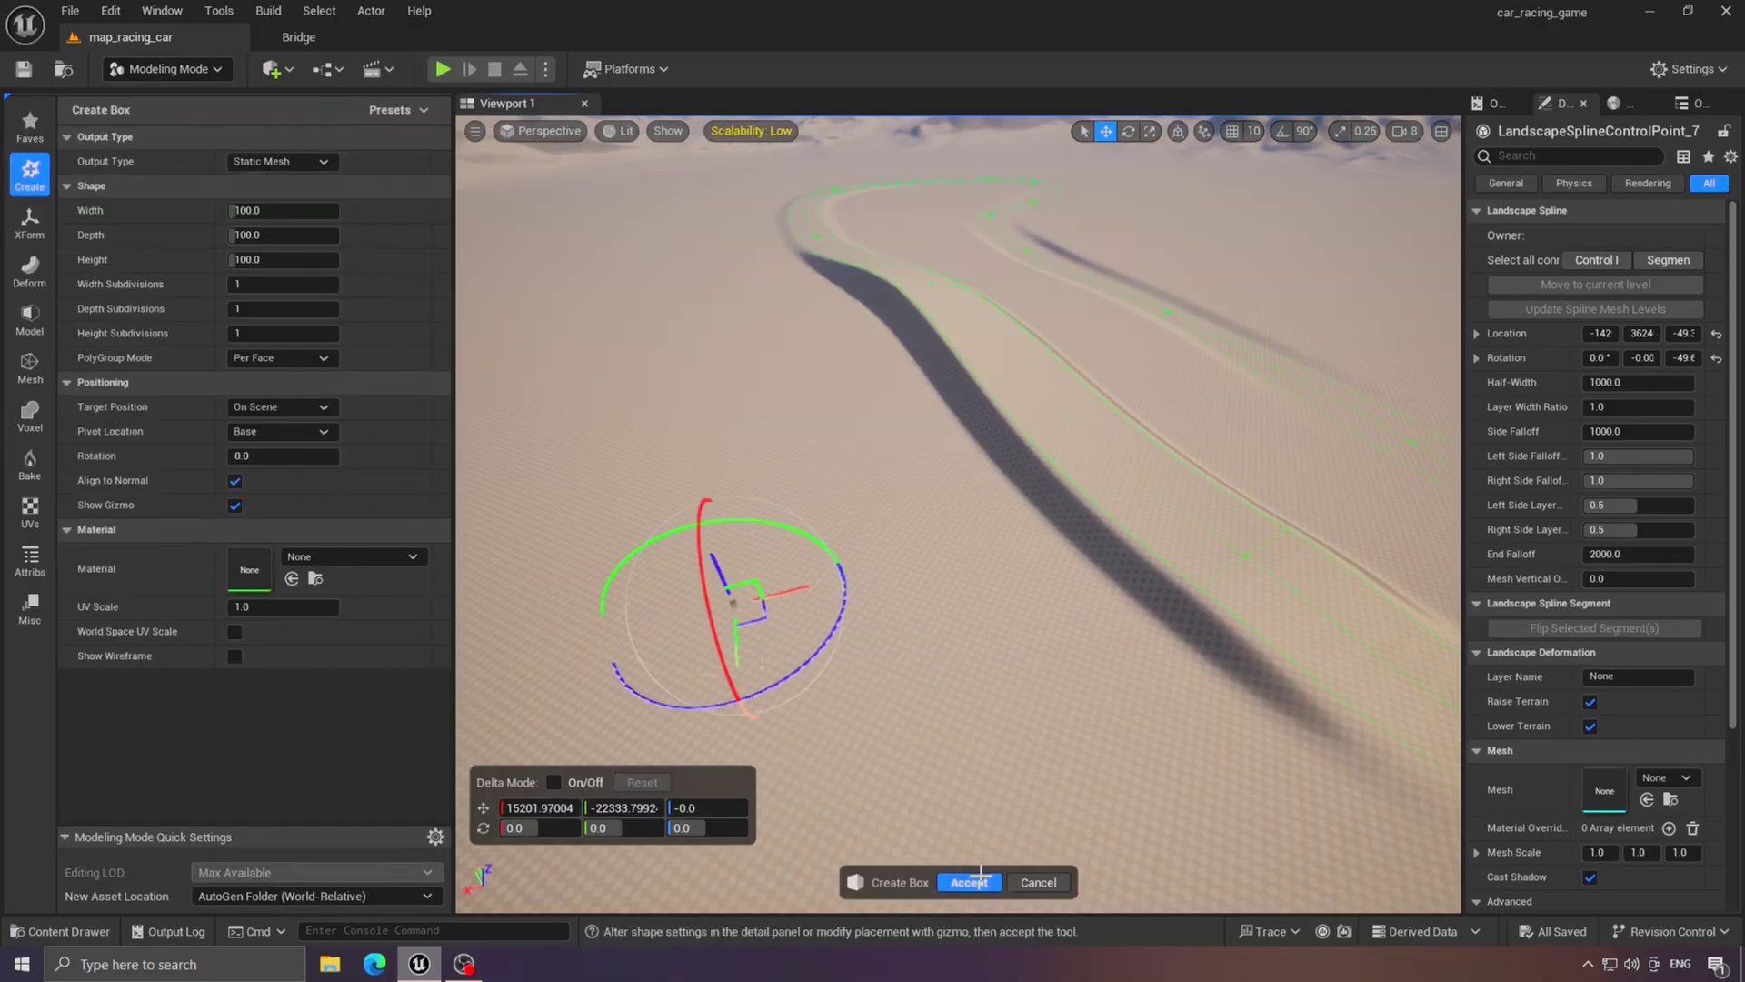
left_click(969, 882)
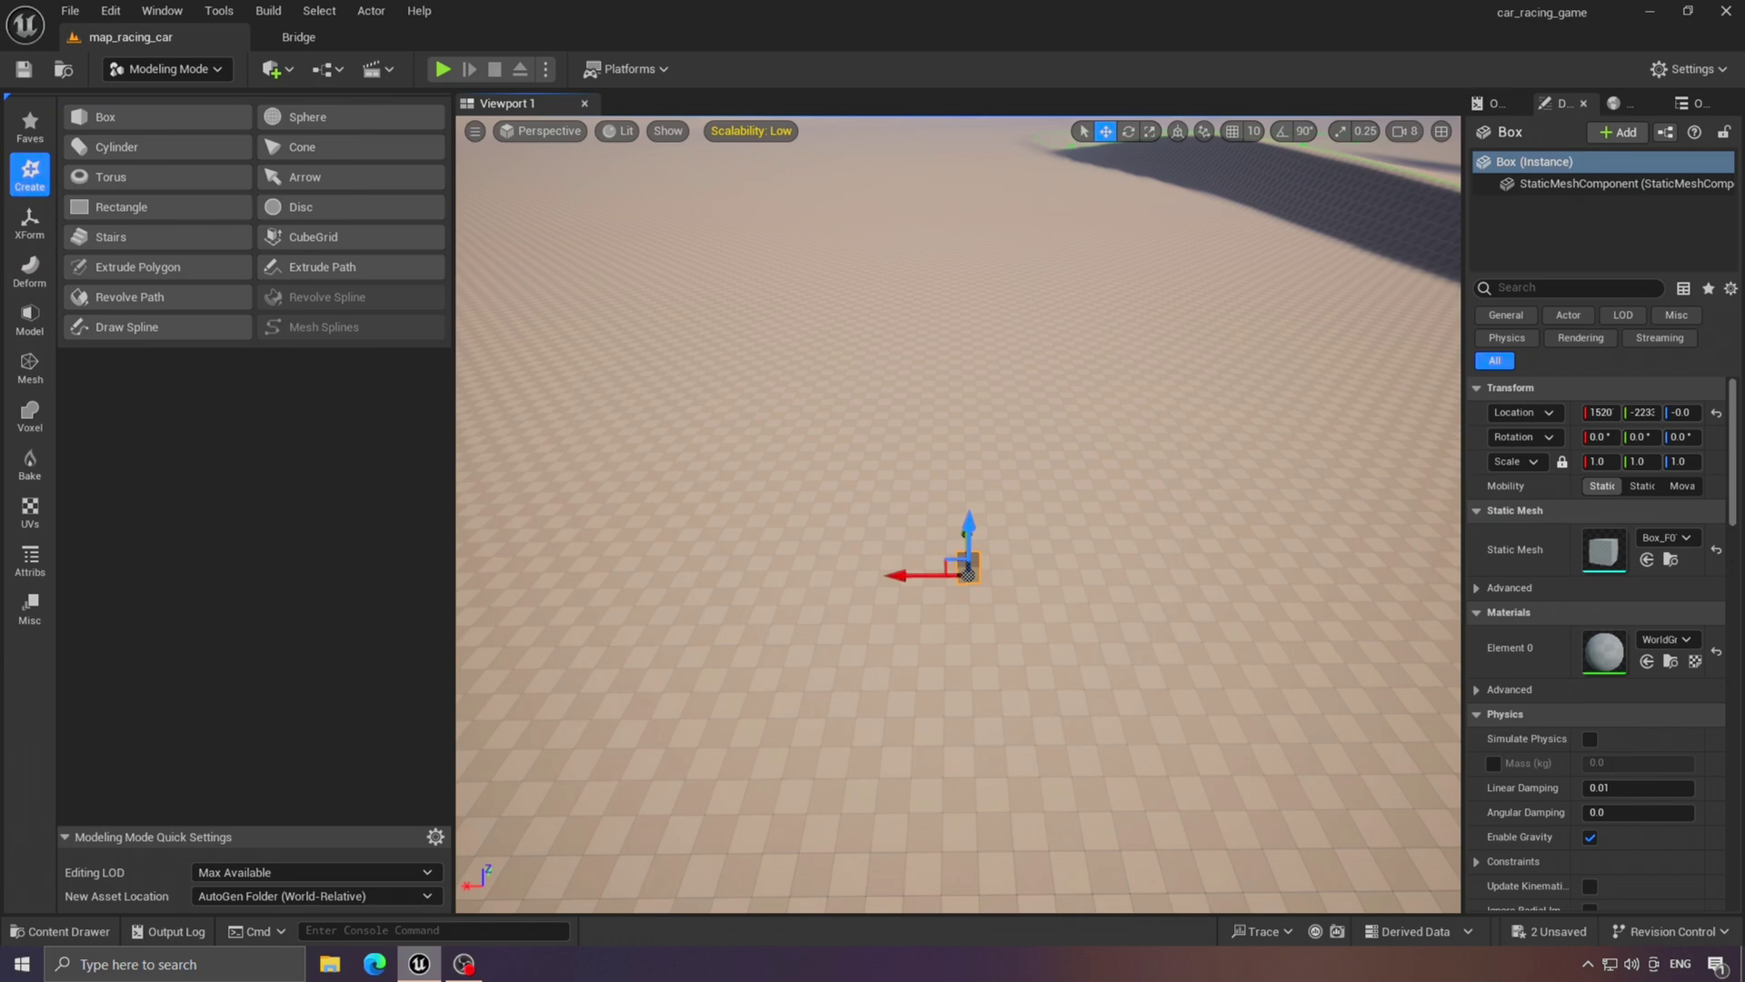
Scale the box into a flat slab, about 17.2 in X, 20.7 in Y and 0.145 in Z.
left_click(1413, 130)
left_click_drag(1267, 172, 1172, 174)
right_click_drag(982, 696, 1058, 742)
left_click_drag(849, 640, 695, 642)
right_click_drag(1099, 718, 946, 659)
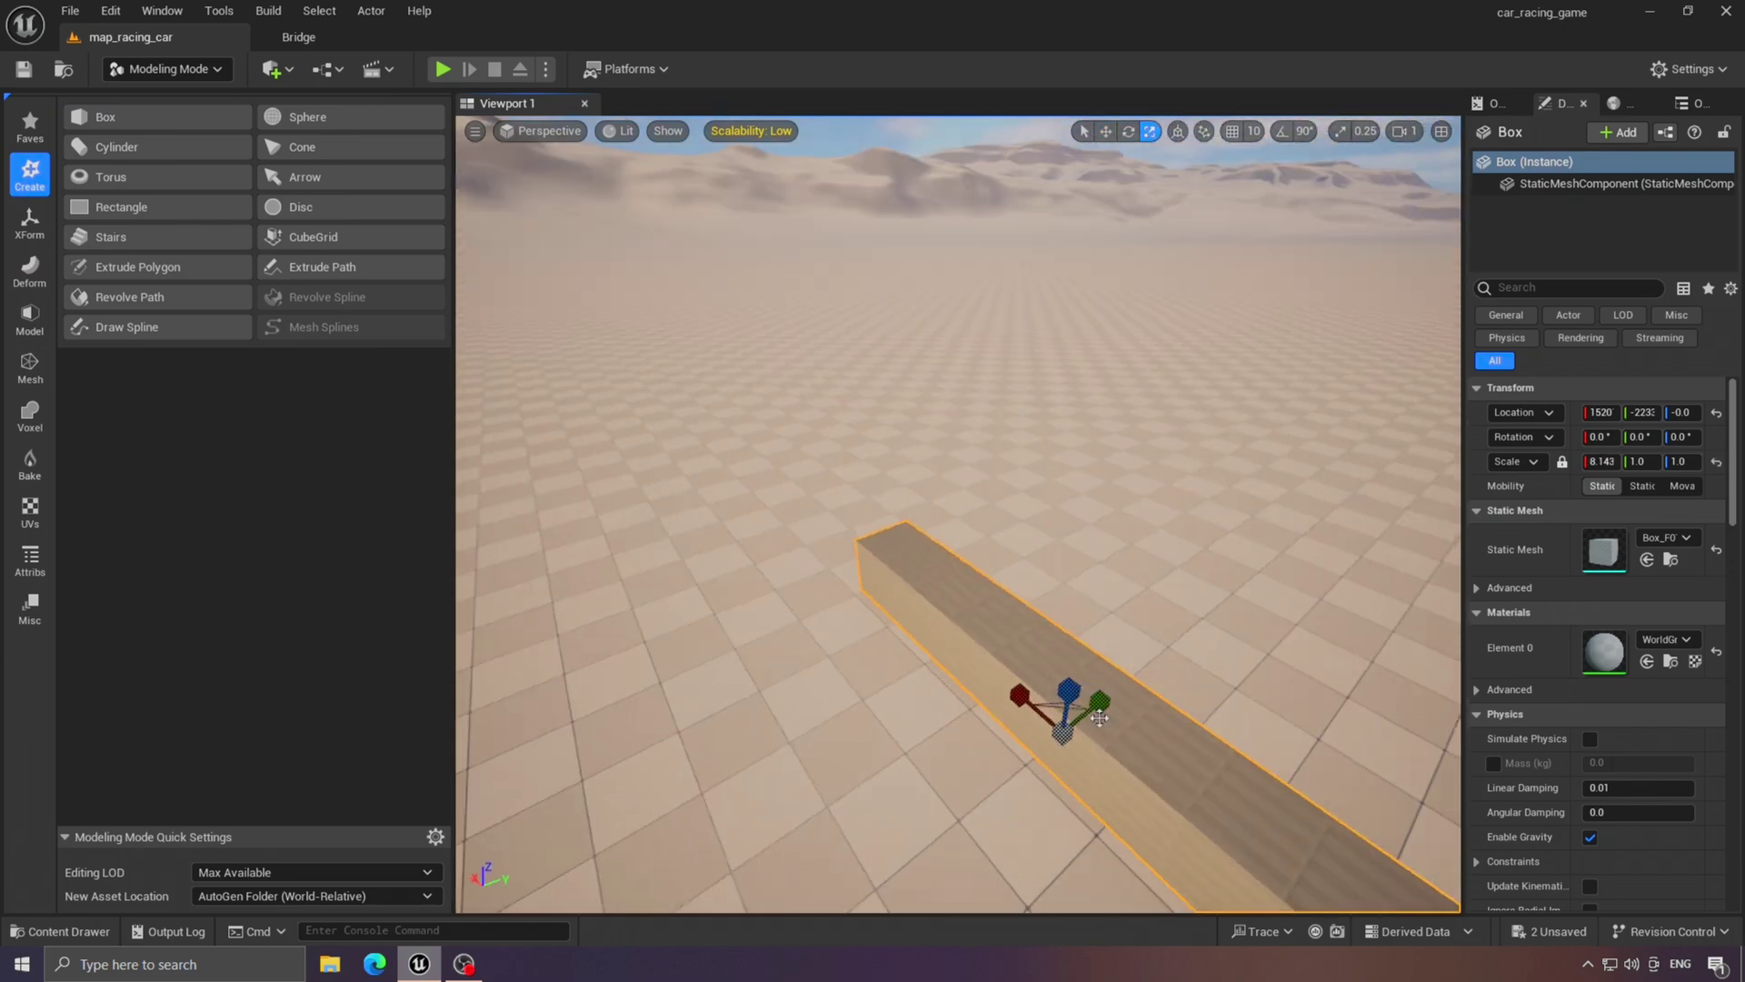
left_click_drag(1068, 691, 1354, 600)
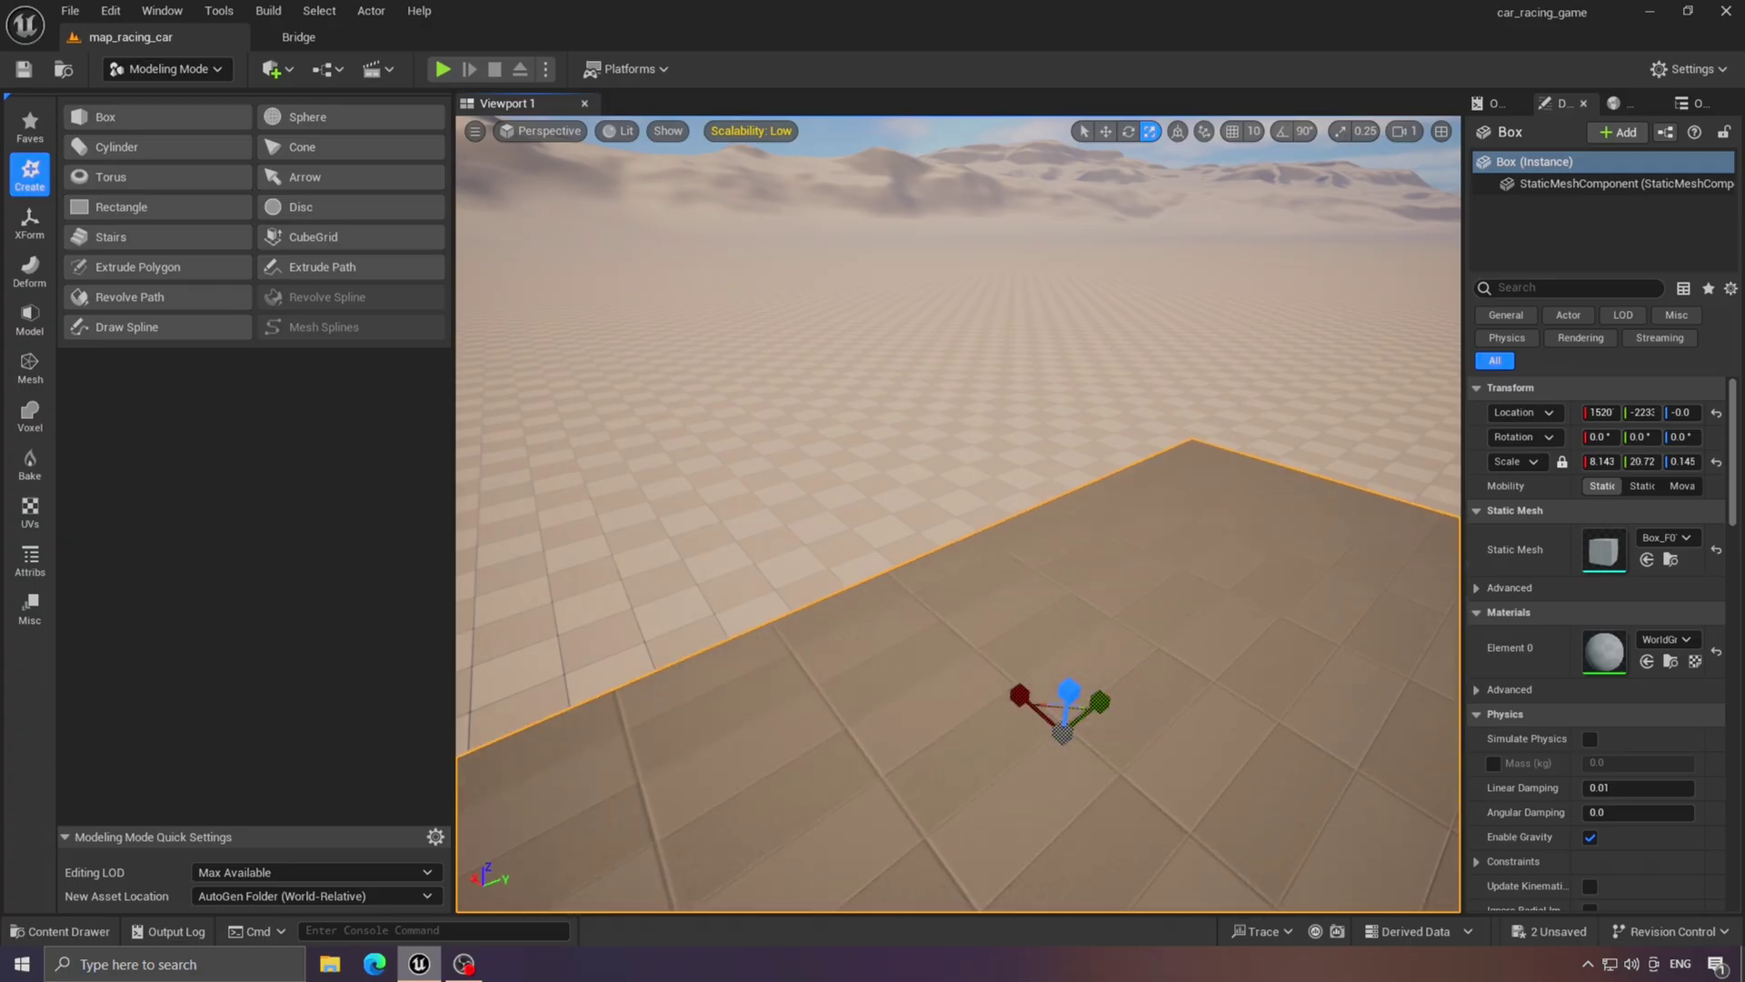
right_click_drag(1102, 705, 1241, 795)
right_click_drag(950, 576, 909, 568)
left_click_drag(913, 487, 725, 490)
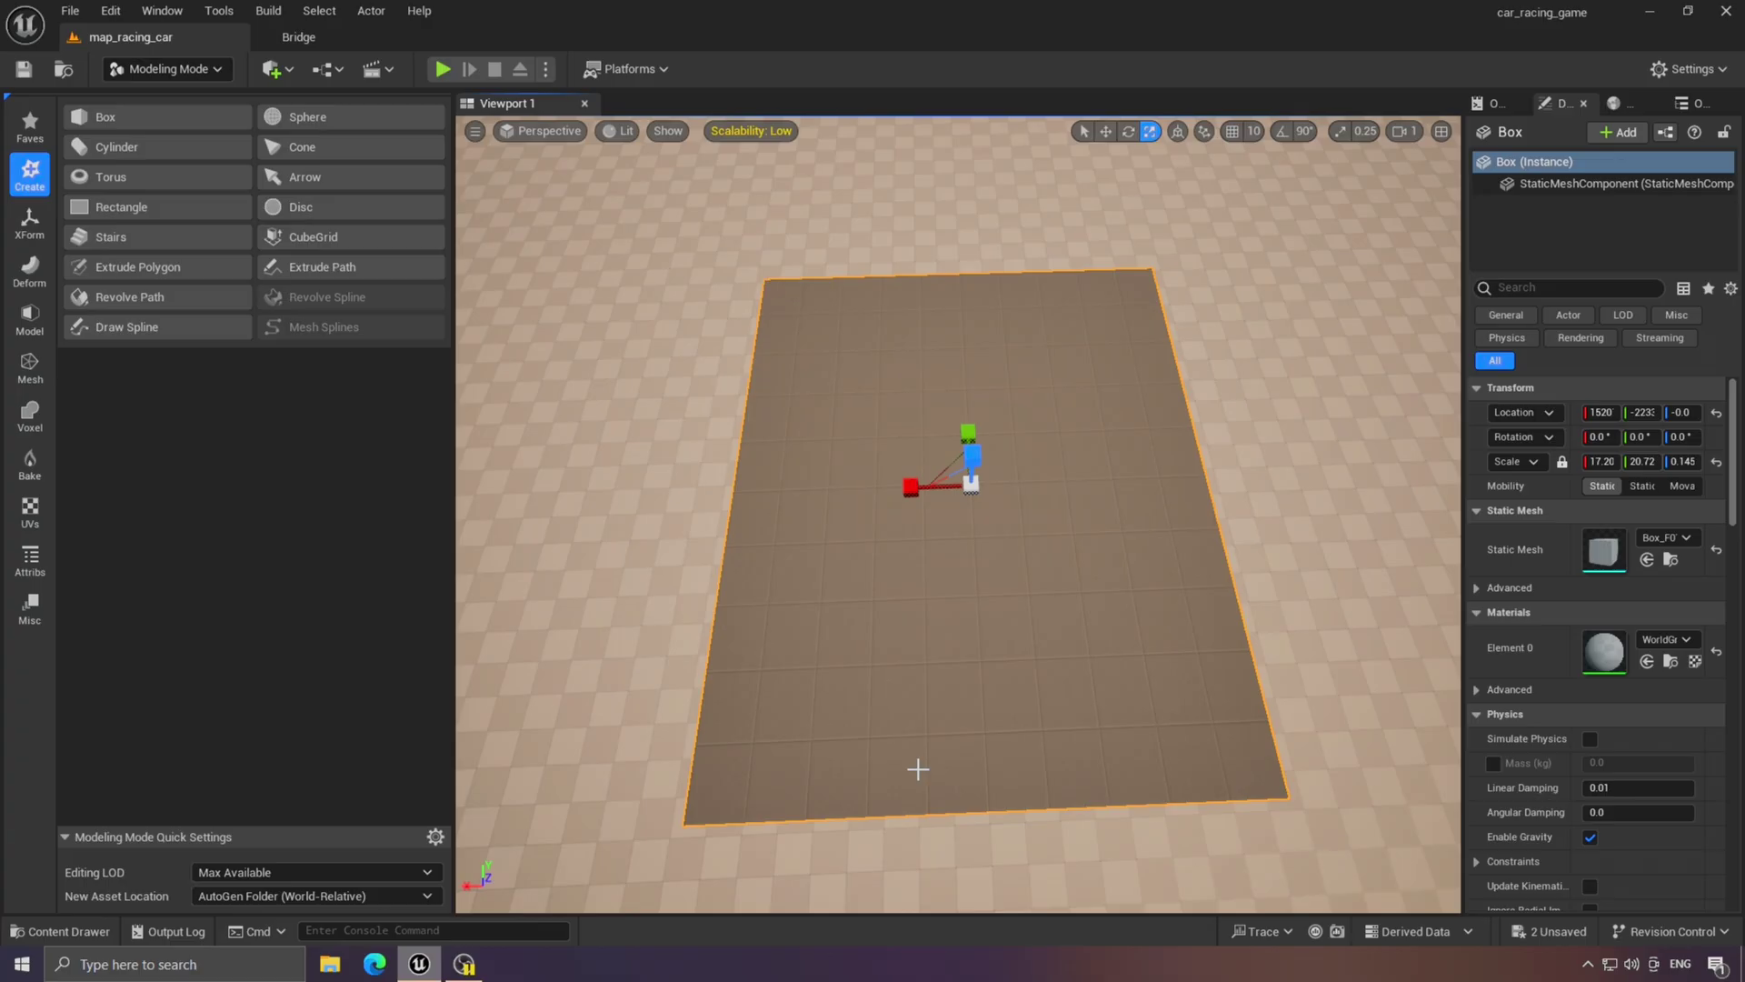
Add the Fine American Road surface from Quixel Bridge to the project and apply its material to the slab.
left_click(330, 43)
left_click(980, 348)
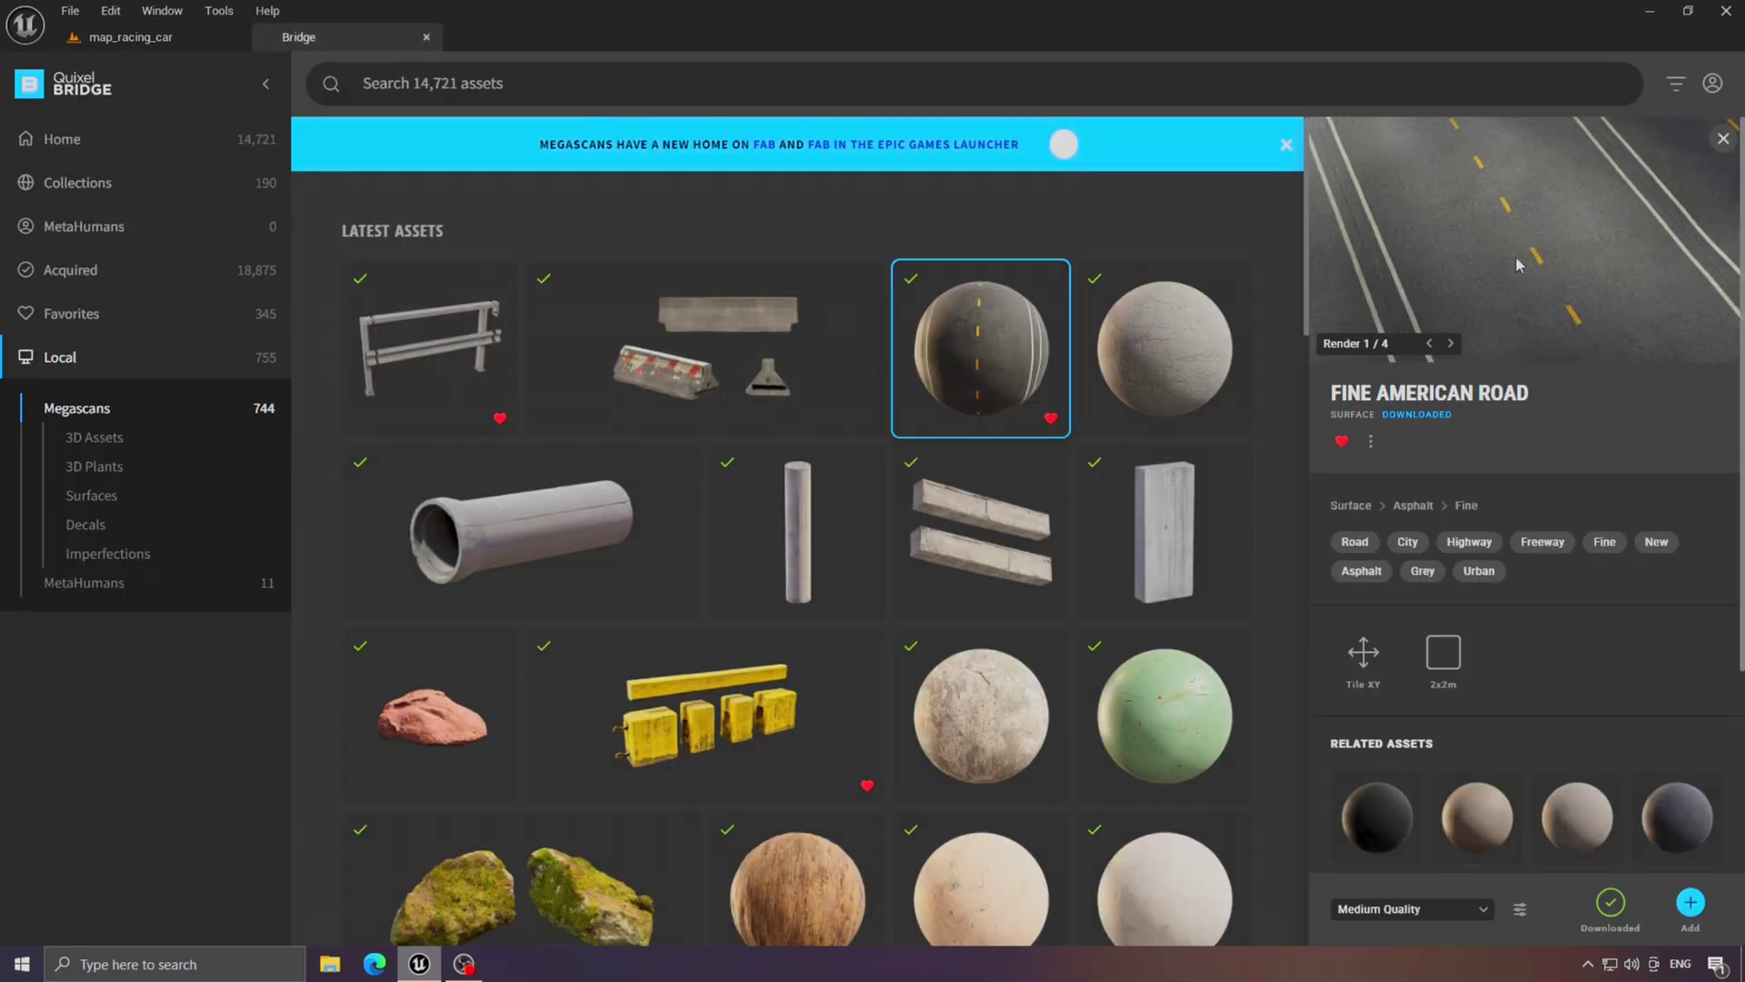
left_click(1688, 903)
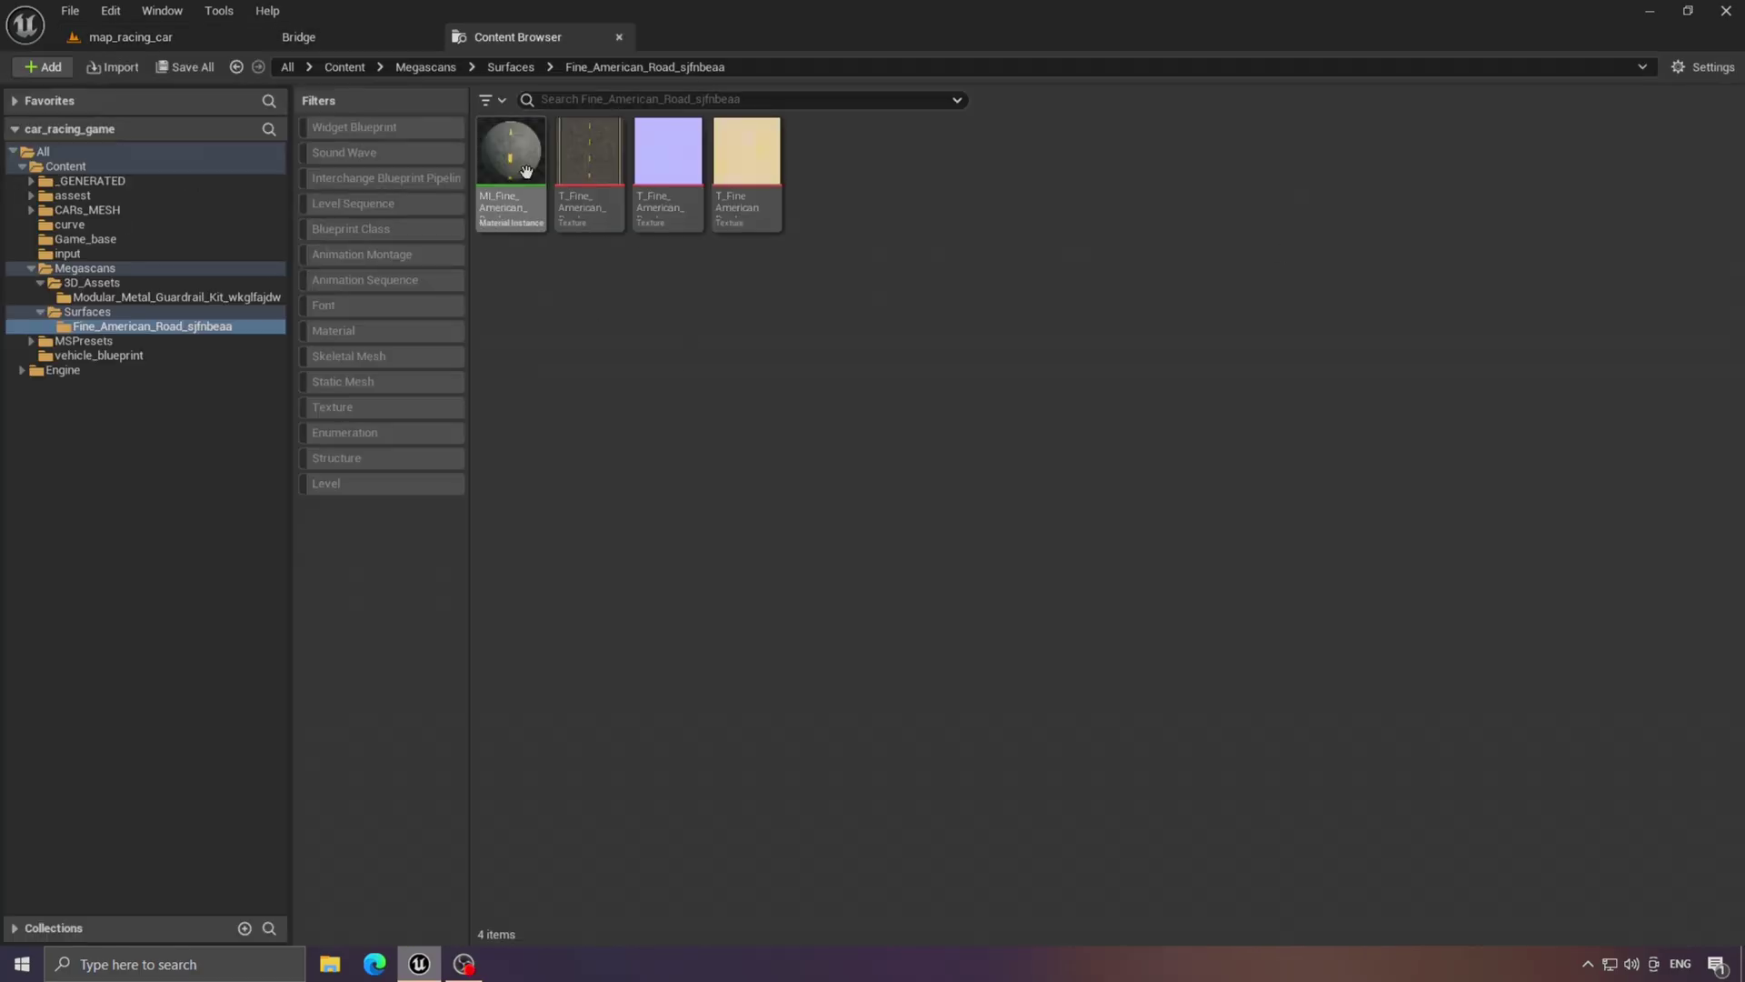
left_click_drag(526, 172, 1063, 591)
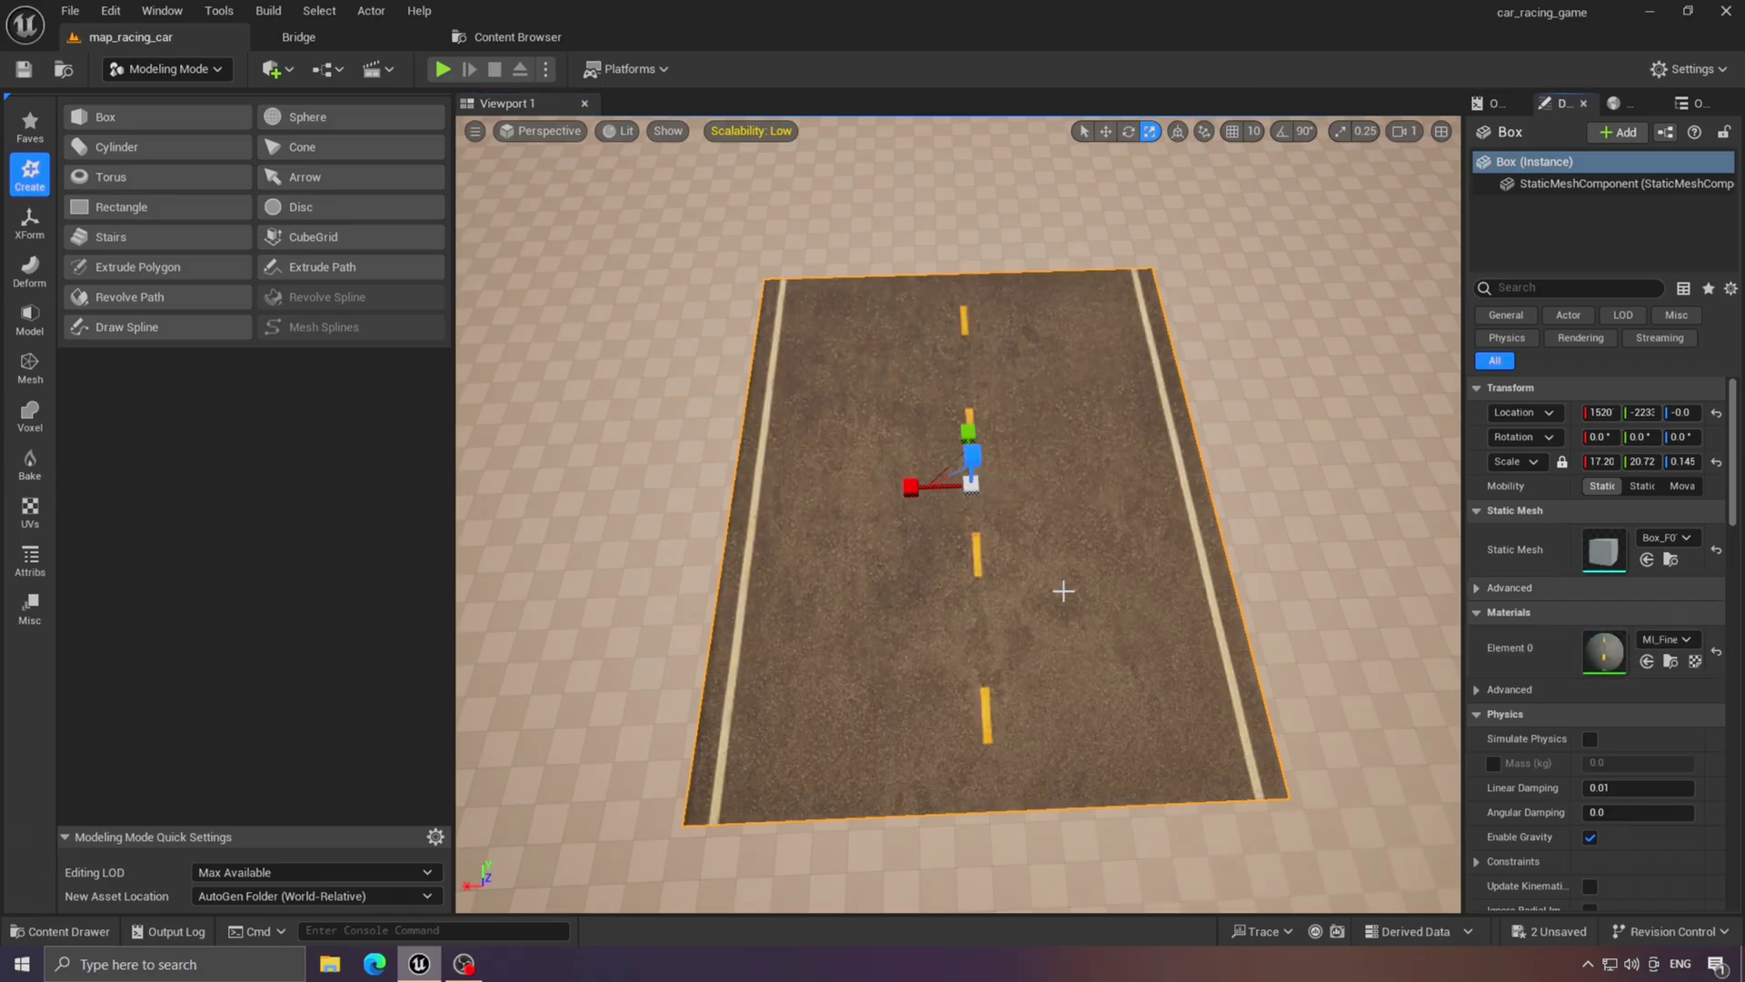
mouse_move(1103, 609)
right_mouse_down()
mouse_move(1072, 563)
mouse_move(1103, 608)
right_mouse_up()
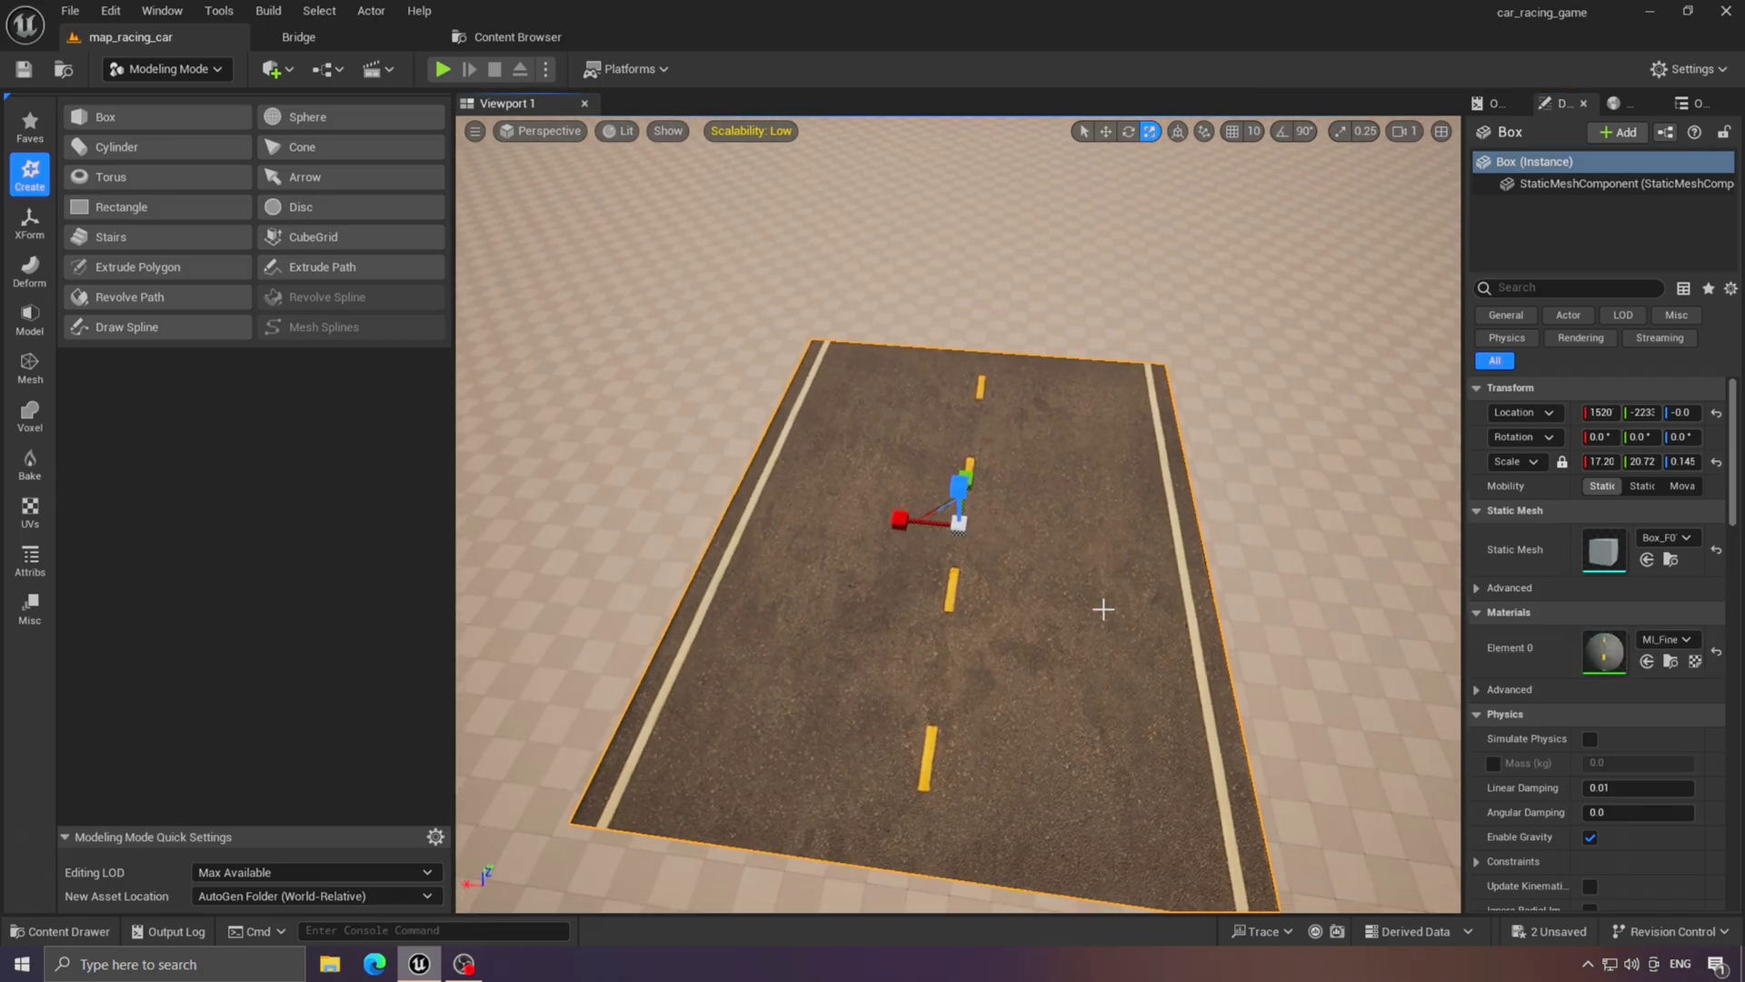
Bake the slab's rotation and full scale into its mesh, and rename the generated static mesh Box_path.
left_click(30, 225)
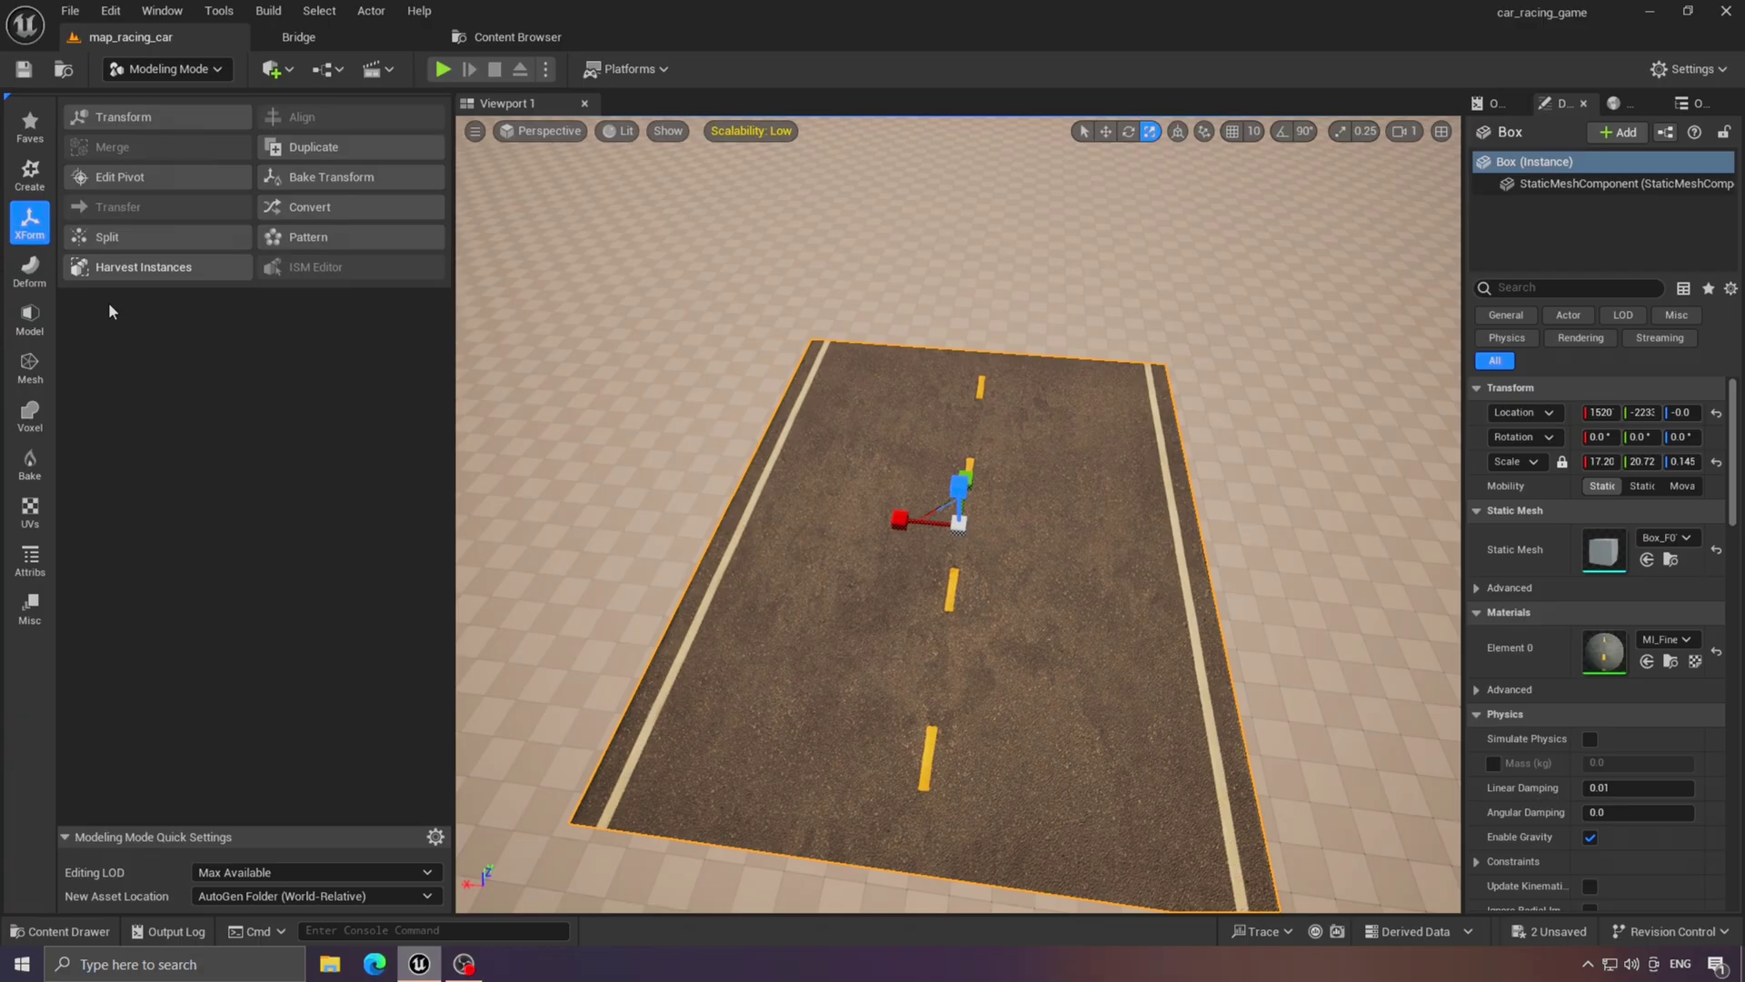
left_click(332, 178)
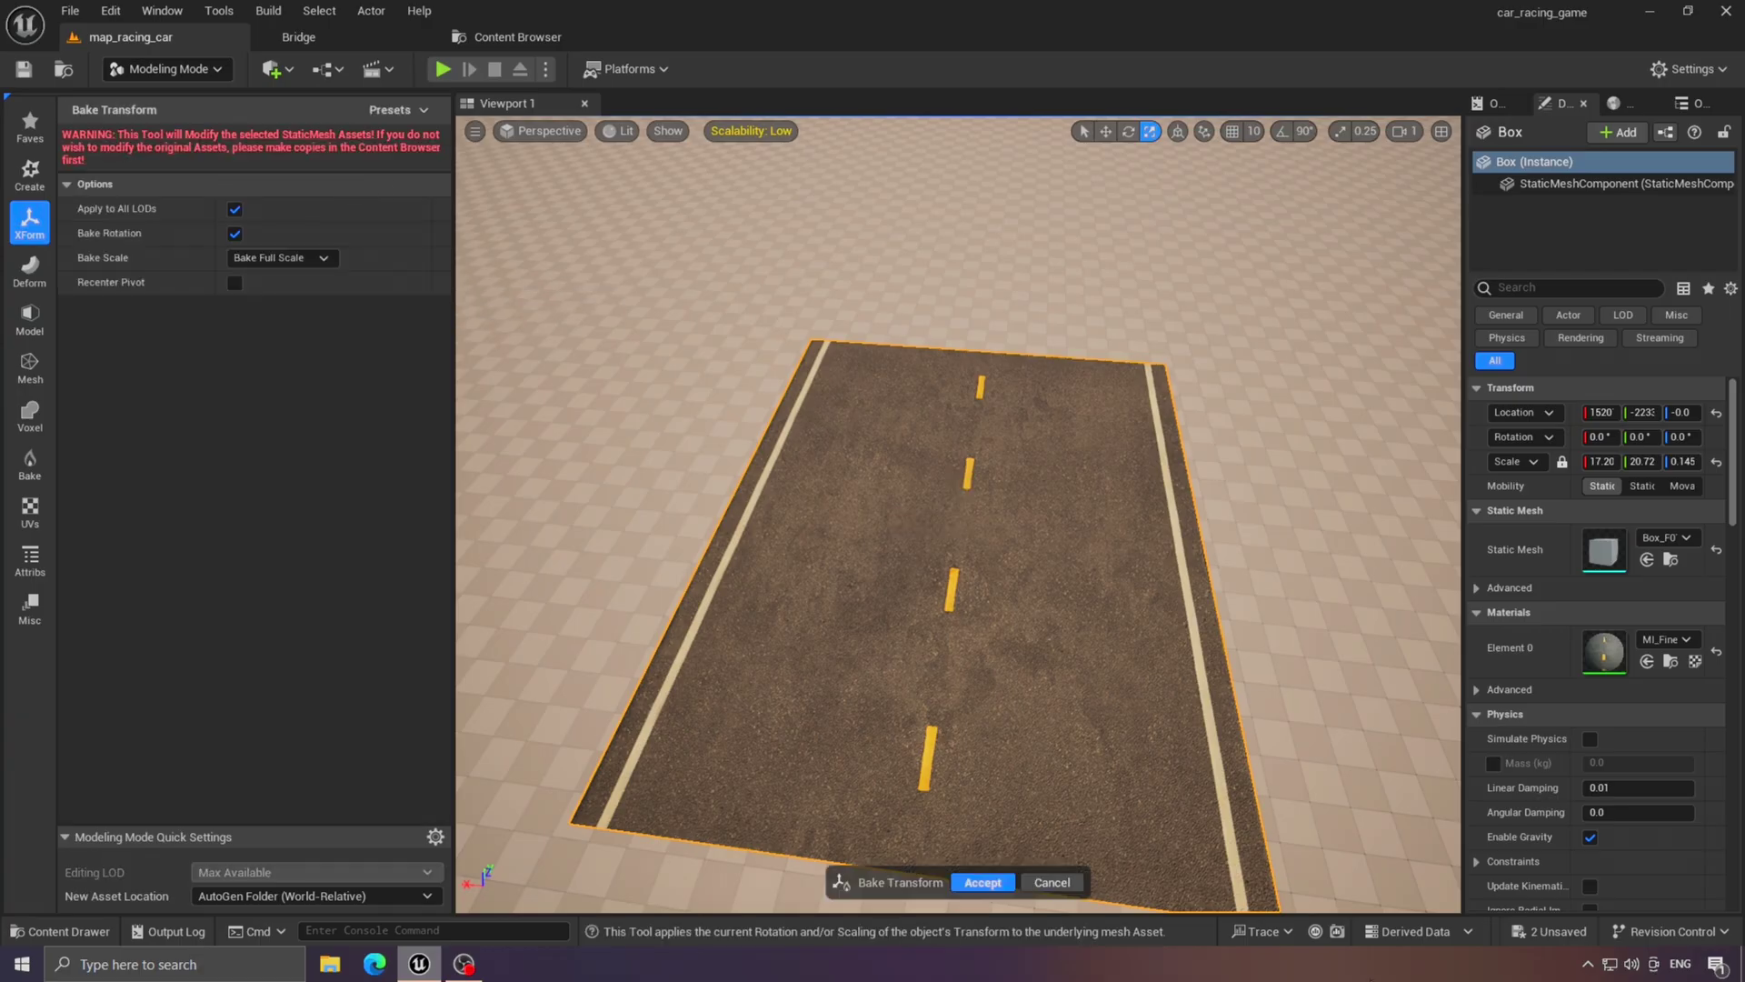
left_click(980, 880)
left_click(516, 36)
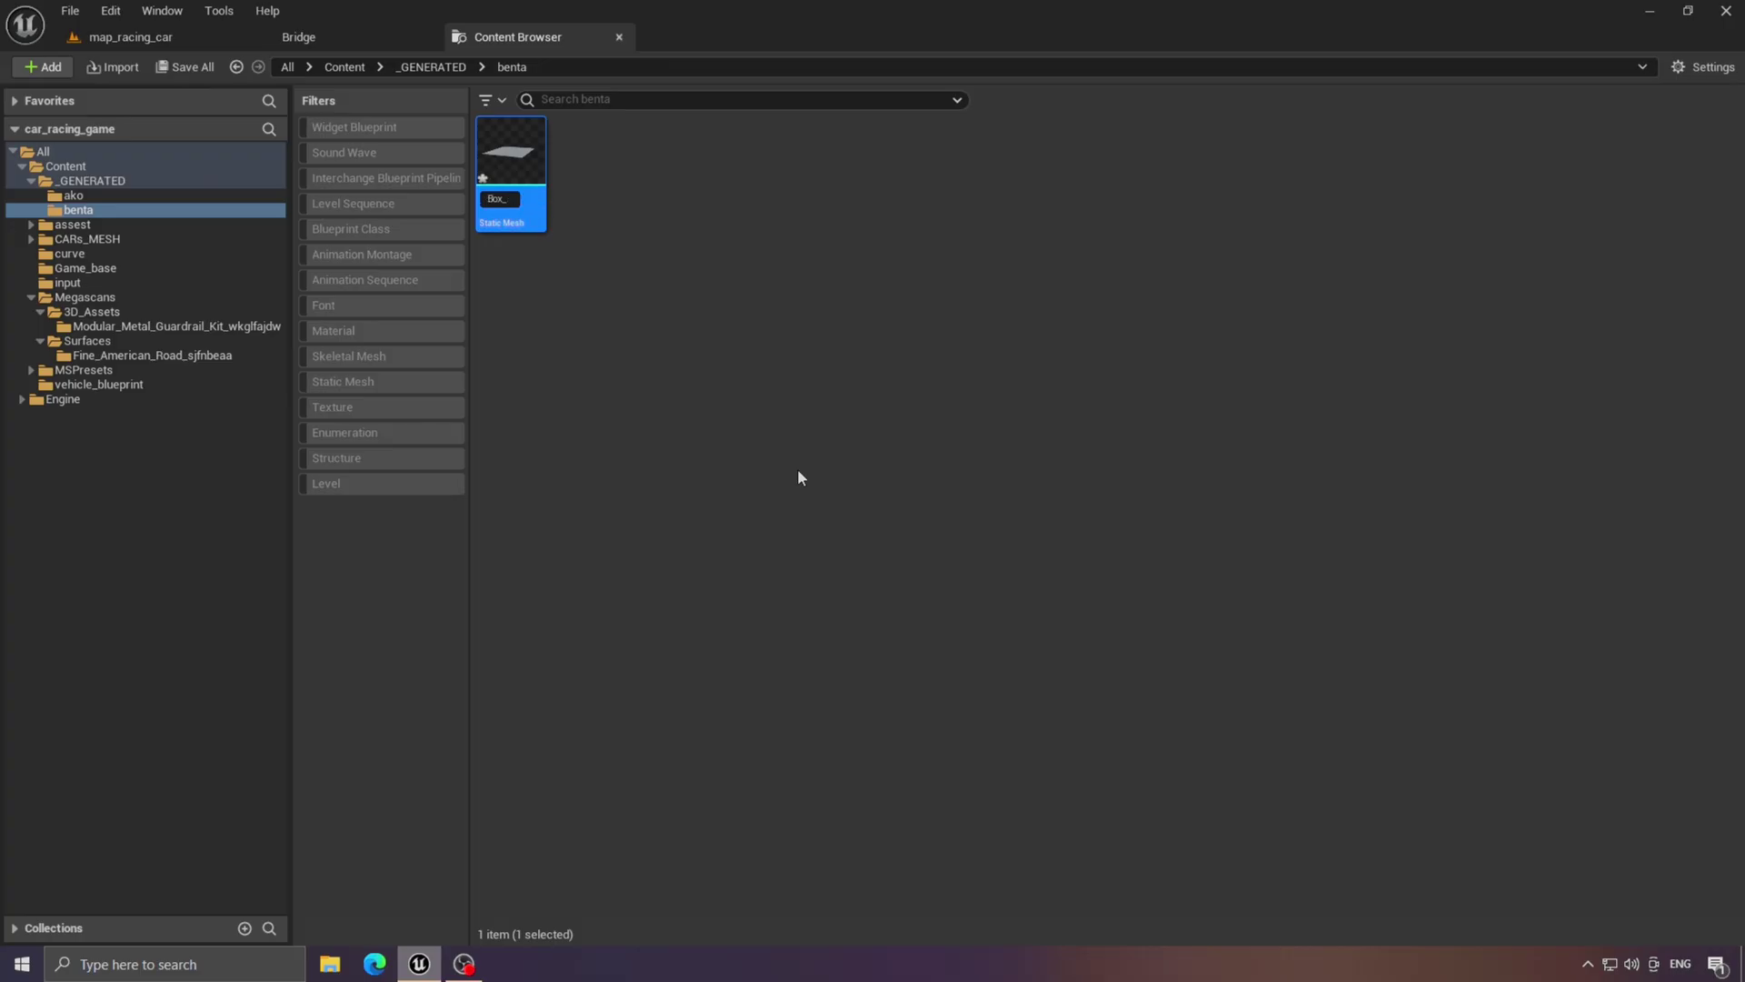
type("Box_path")
key("Return")
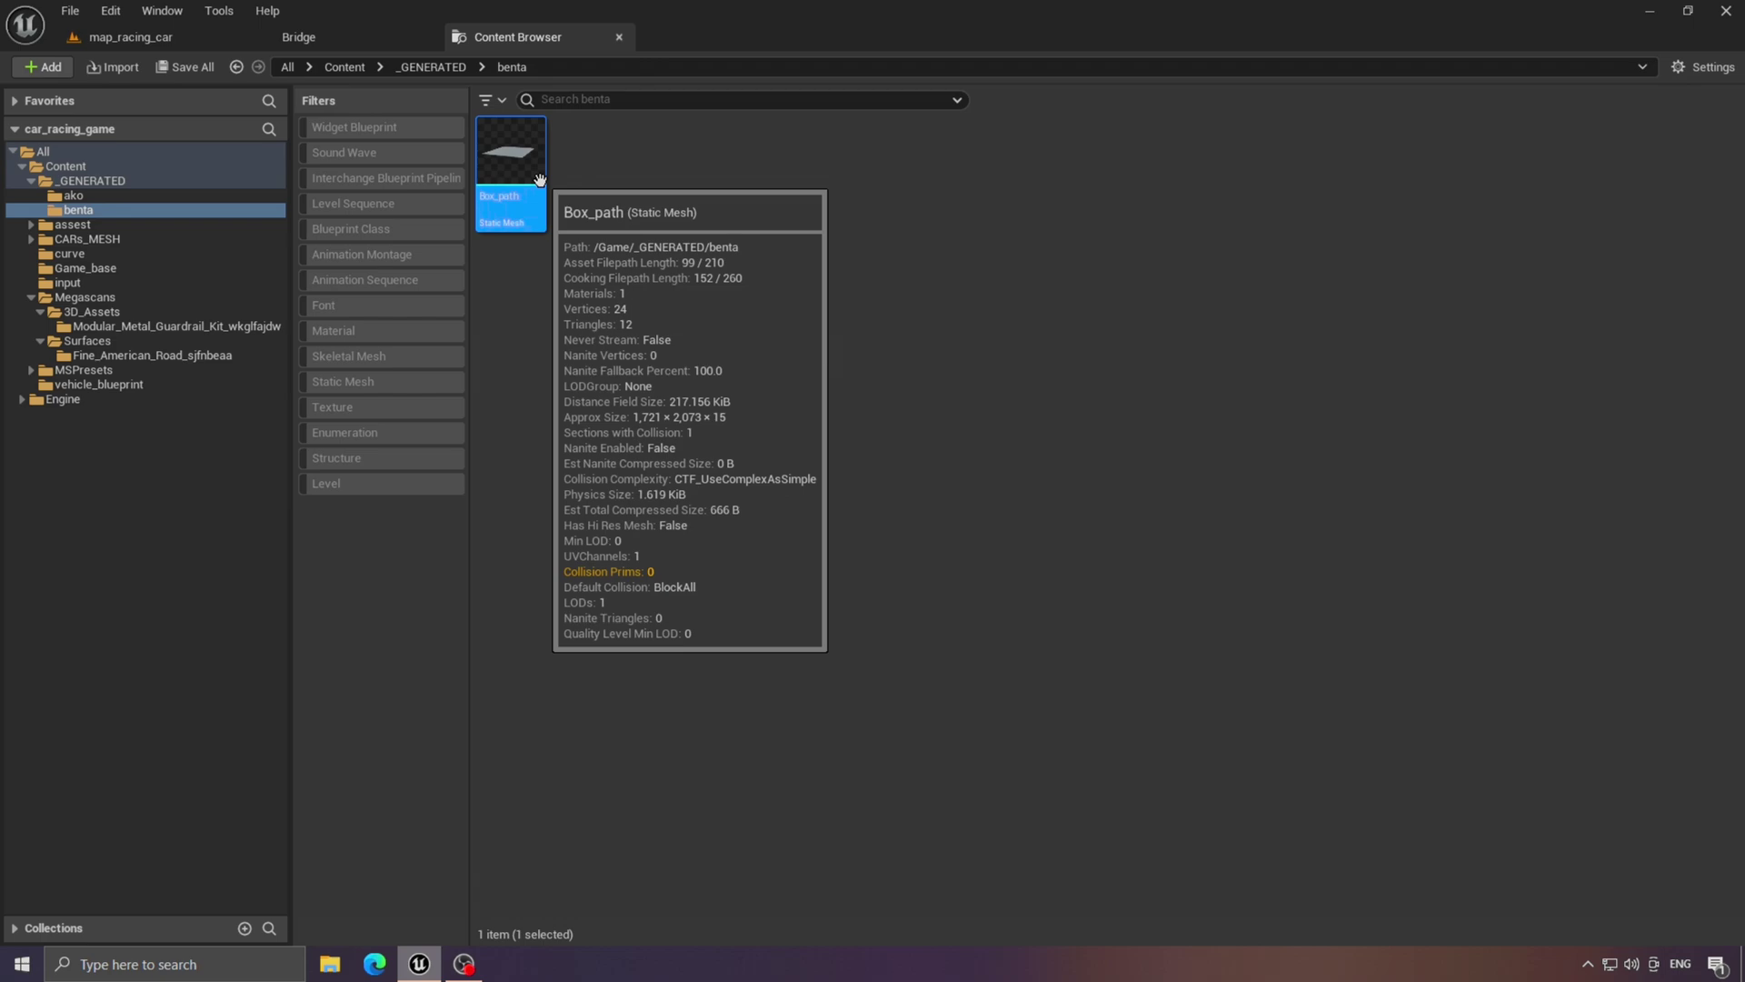
Open the Box_path mesh and assign the MI_Fine_American_Road material to its Element 0 slot.
double_click(510, 155)
left_click_drag(627, 43, 525, 42)
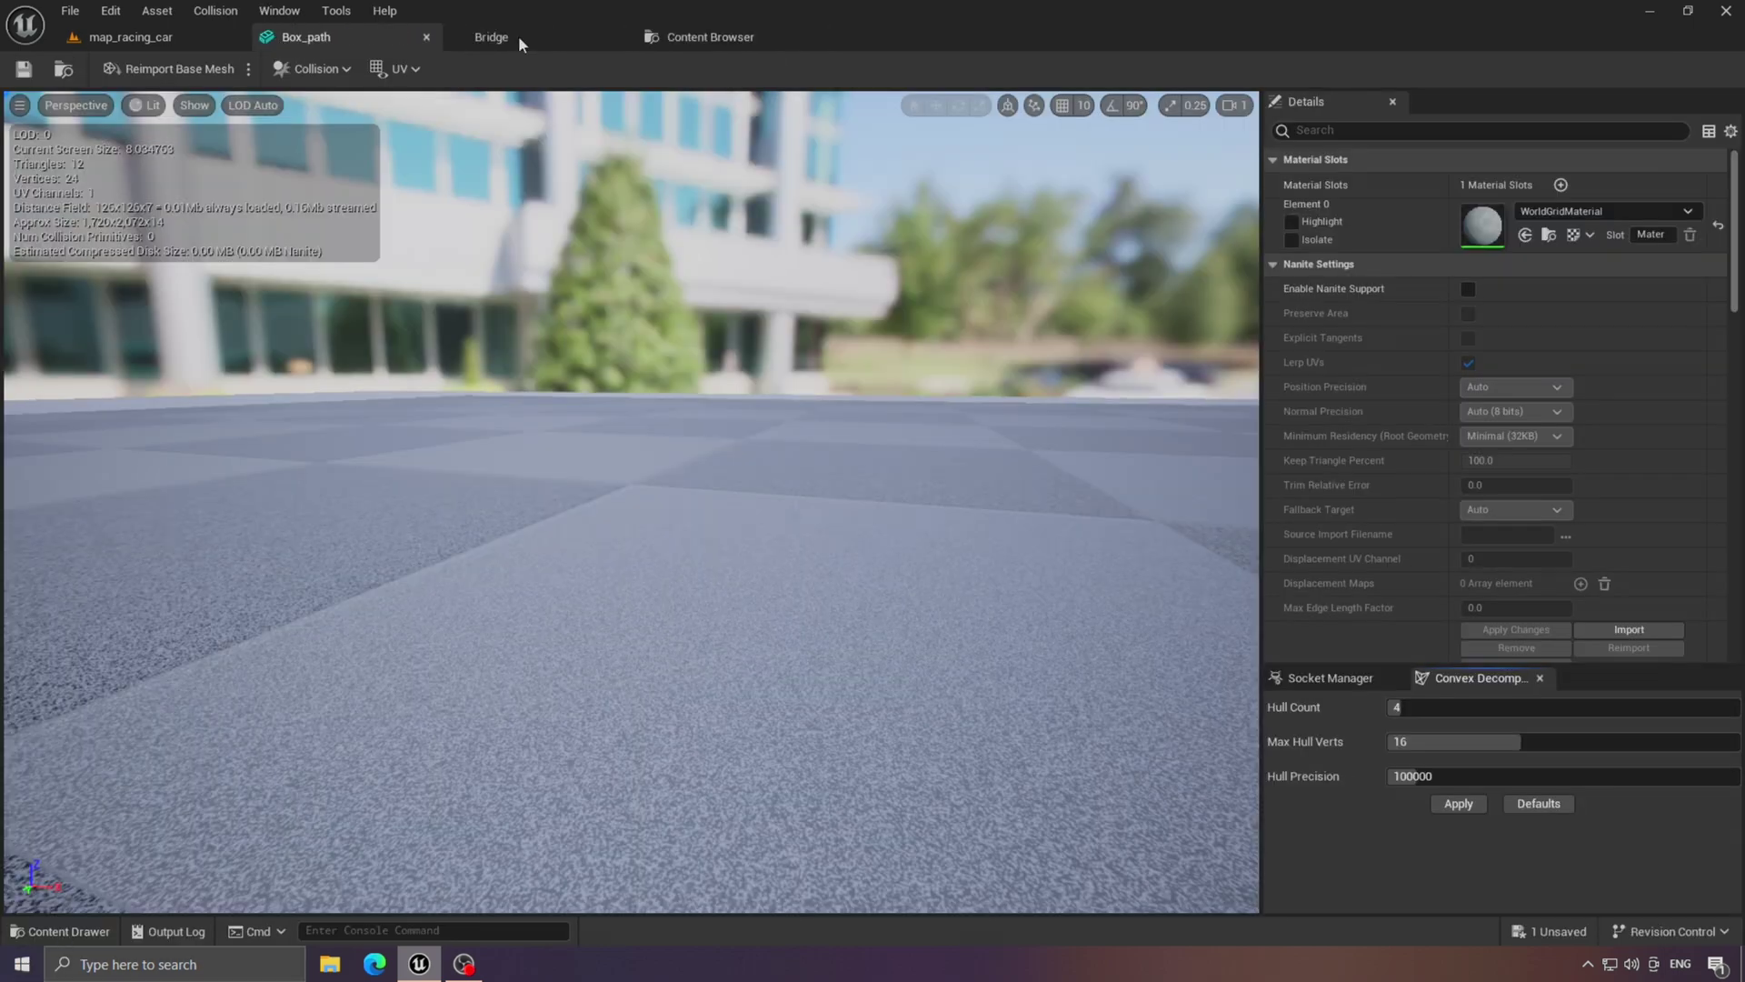
left_click(148, 41)
left_click(764, 38)
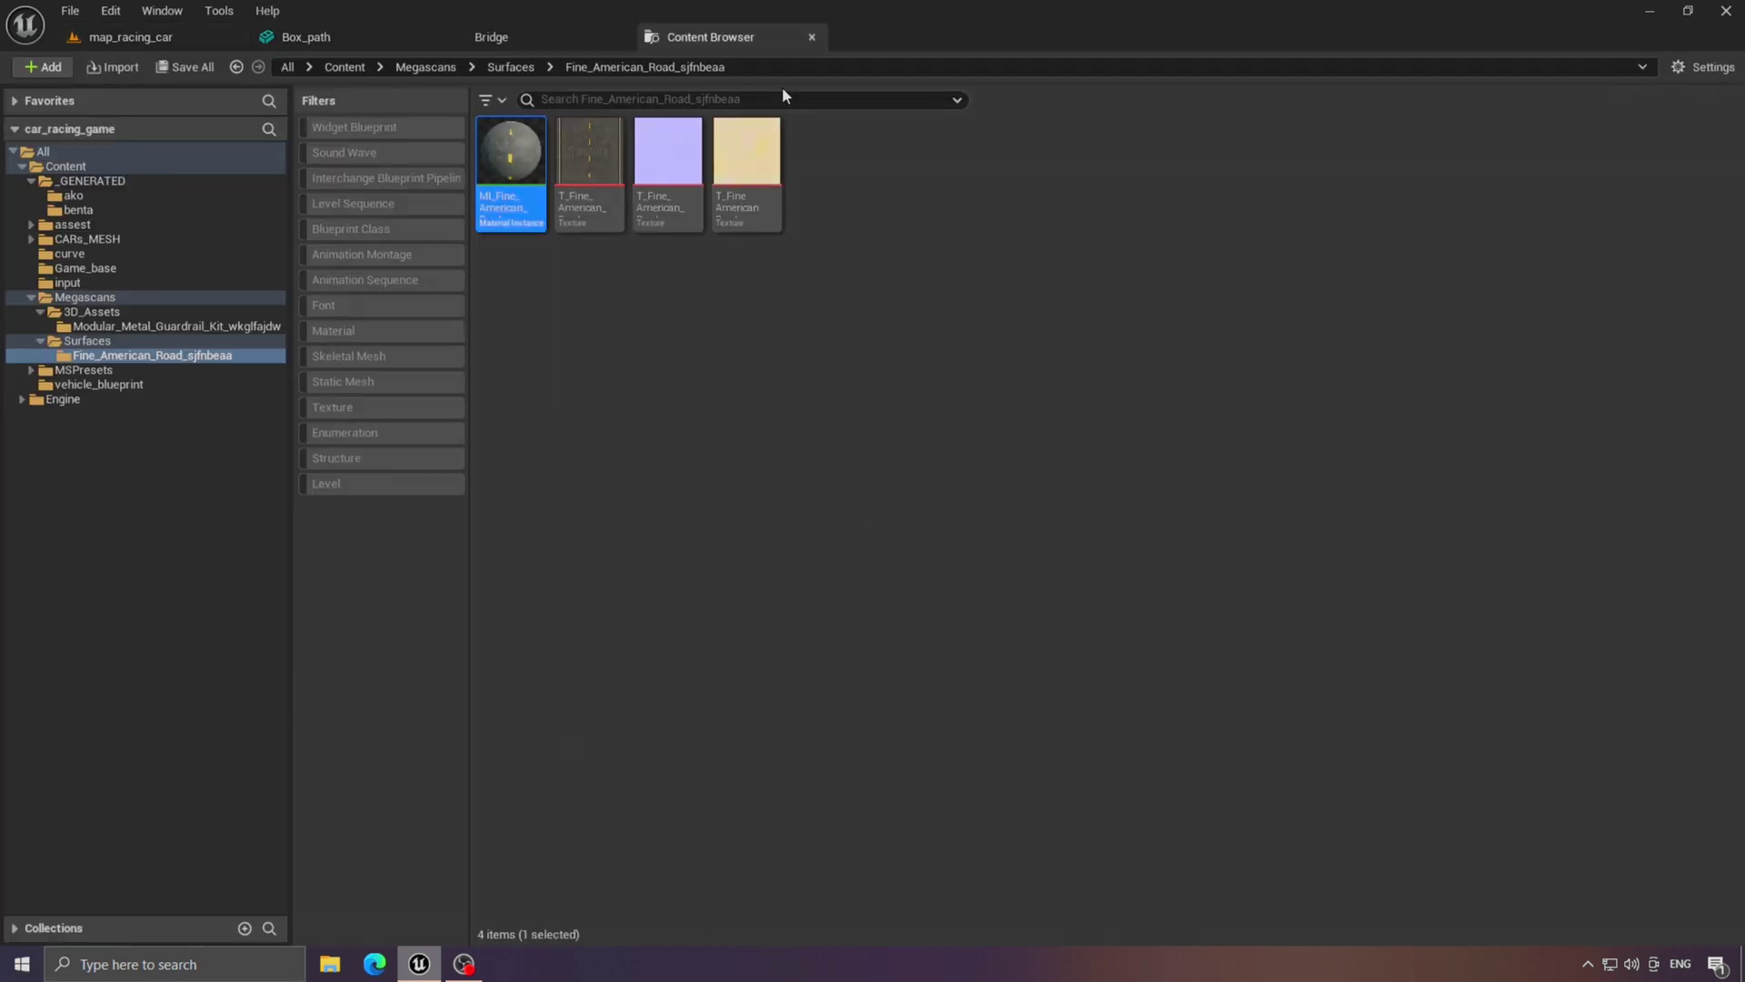
left_click(354, 37)
left_click(1525, 235)
right_click_drag(741, 591, 741, 619)
key("s")
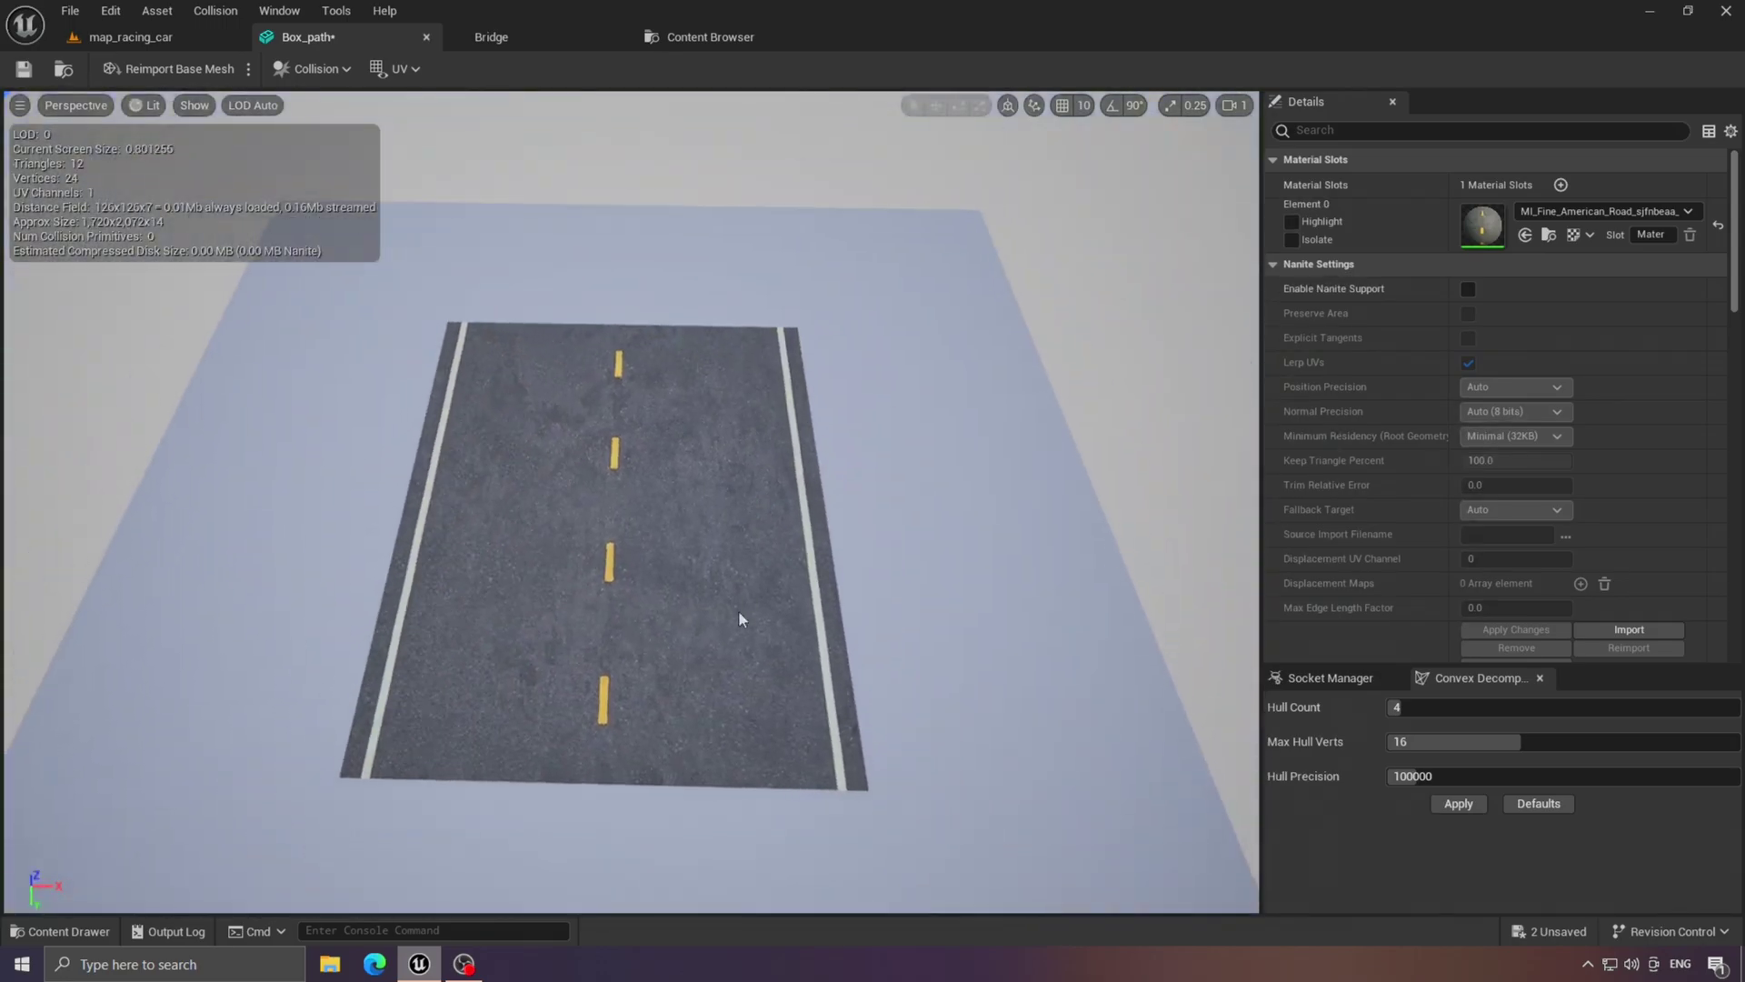
Return to the map_racing_car level and switch to Landscape mode.
left_click(189, 45)
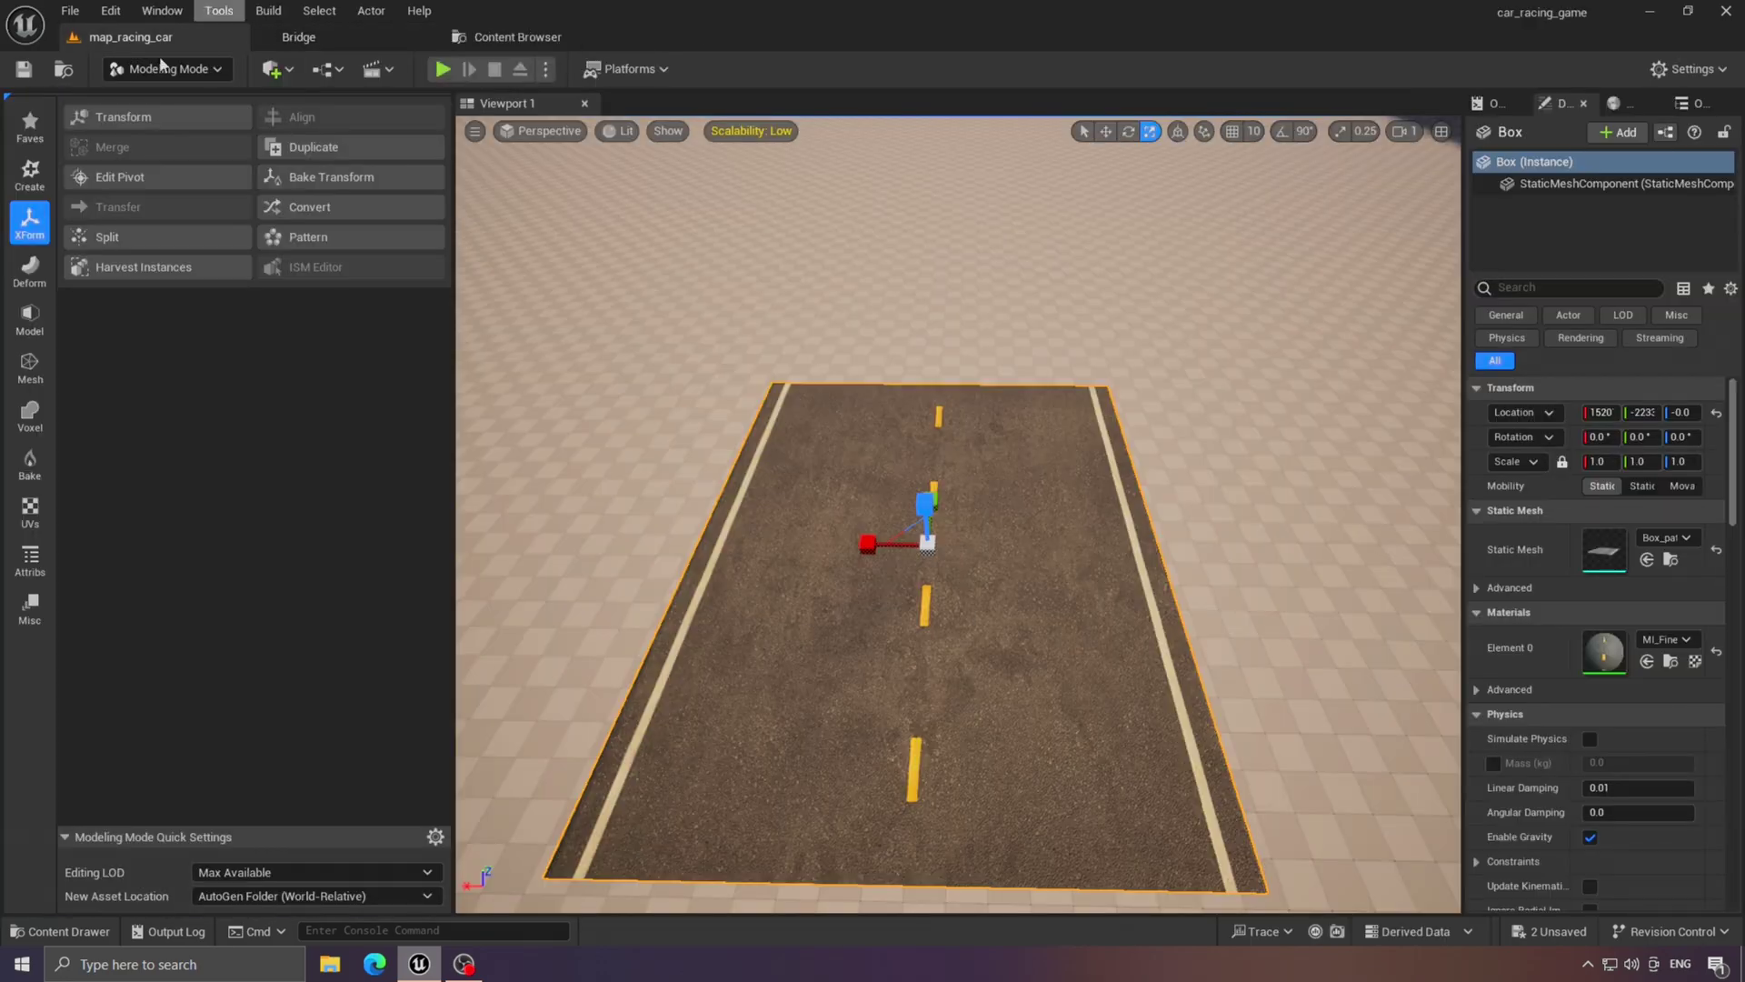
left_click(175, 77)
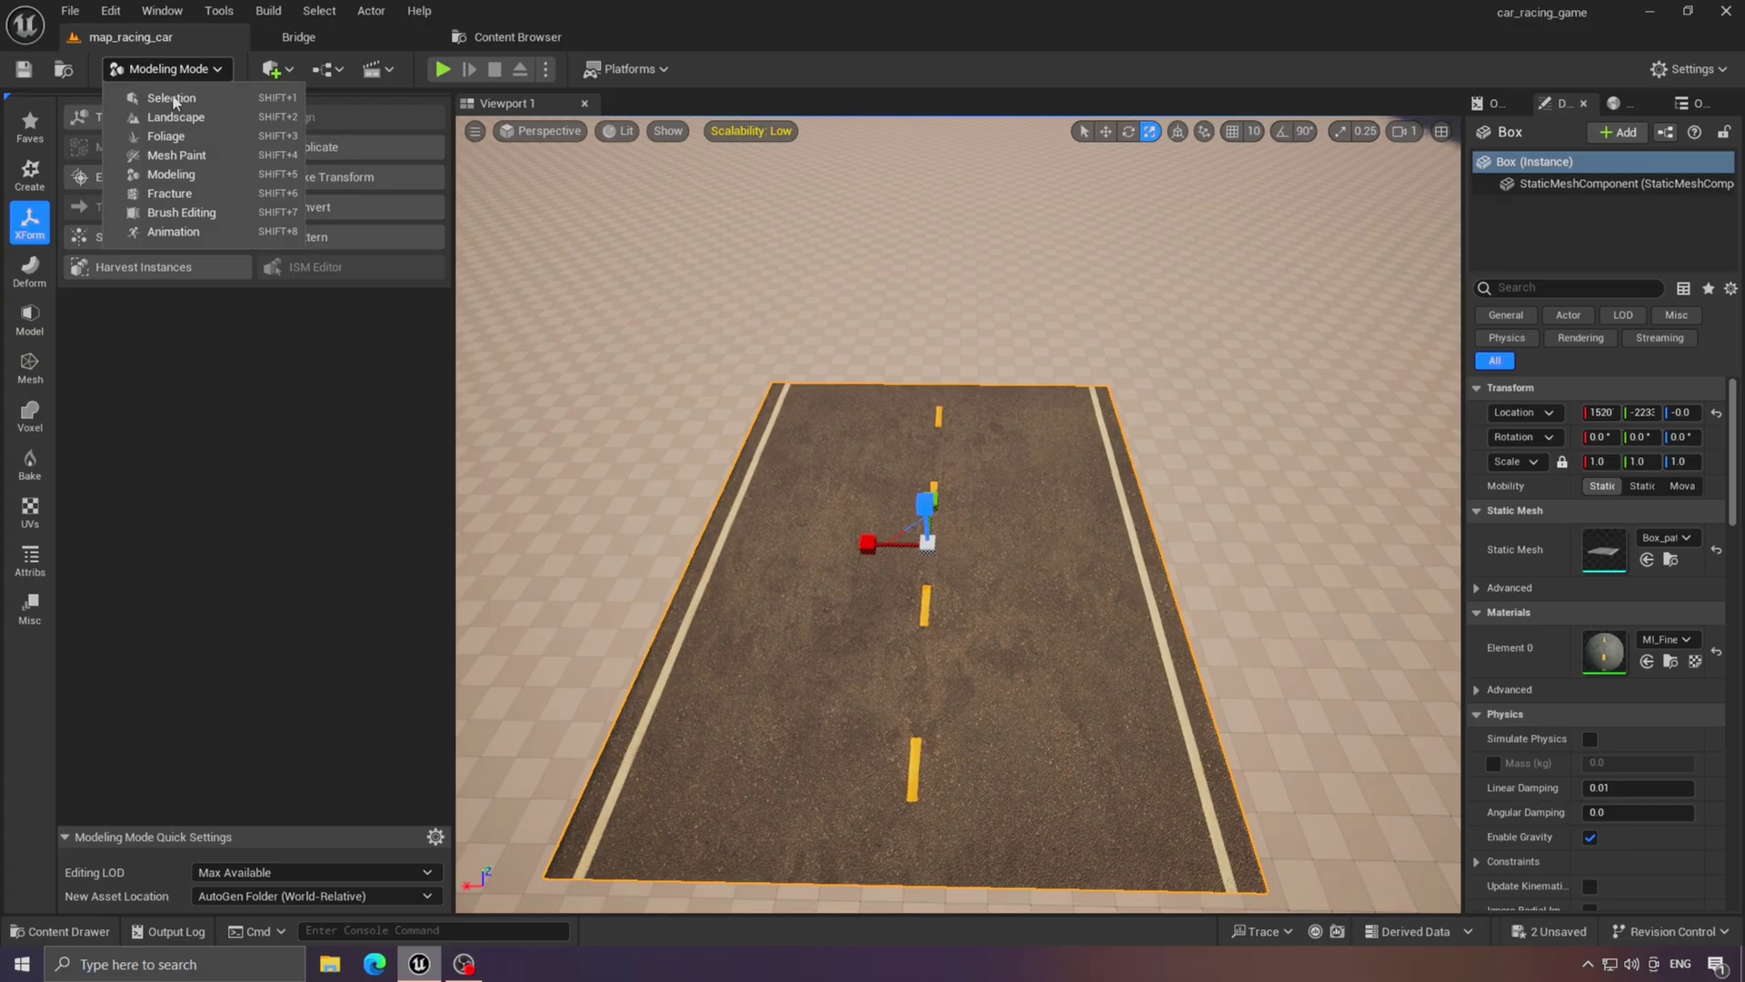
left_click(173, 98)
scroll(1099, 777, "down", 2)
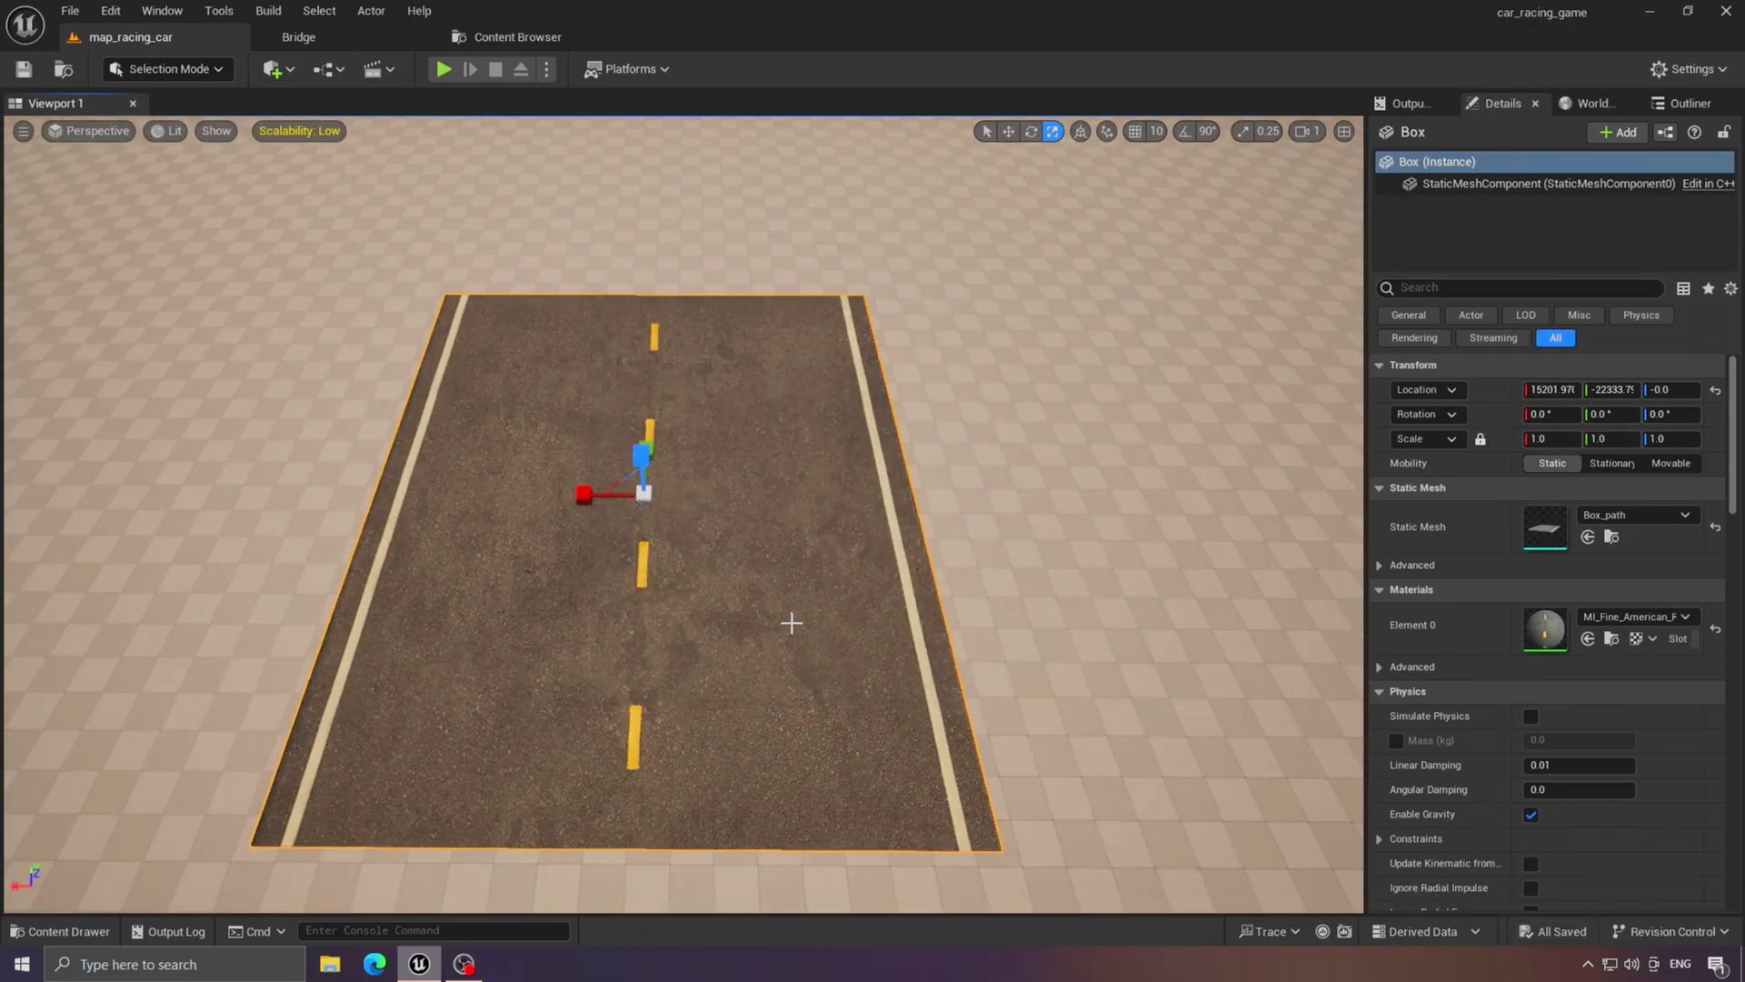
scroll(792, 623, "down", 3)
right_click_drag(792, 622, 896, 555)
left_click(166, 71)
left_click(175, 119)
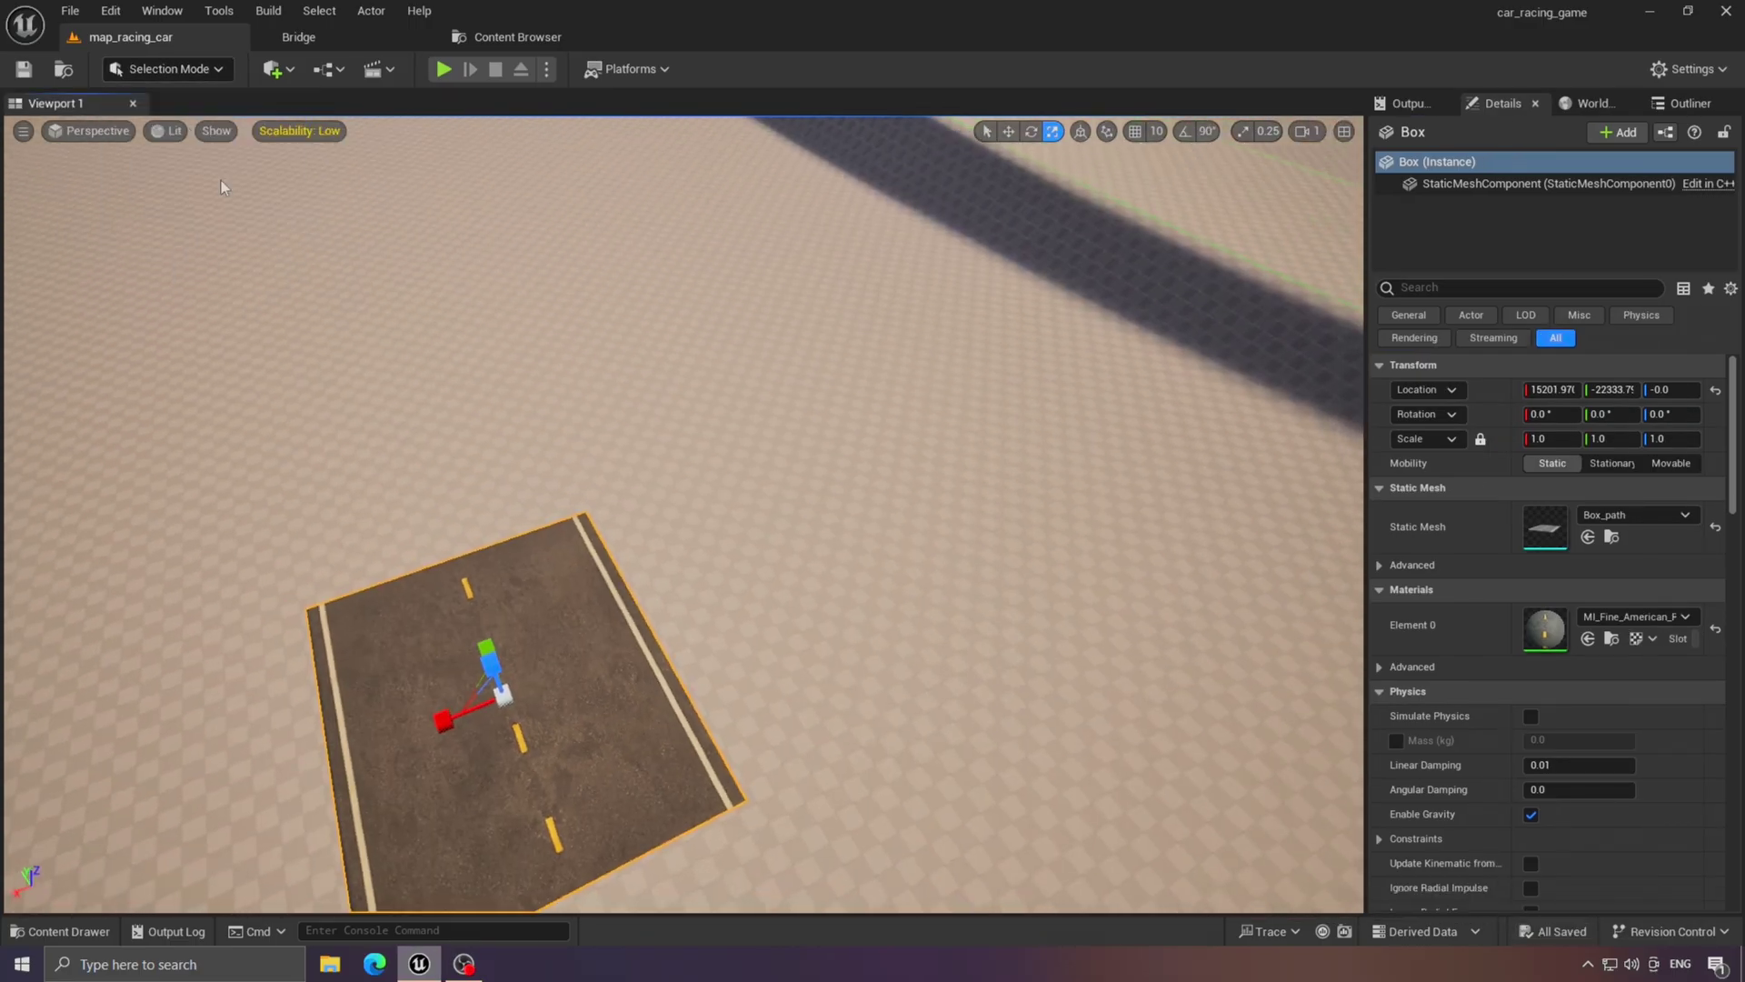
Select all connected segments of the road spline and add one spline mesh element using Box_path as its mesh.
right_click_drag(775, 584, 909, 477)
left_click(1404, 132)
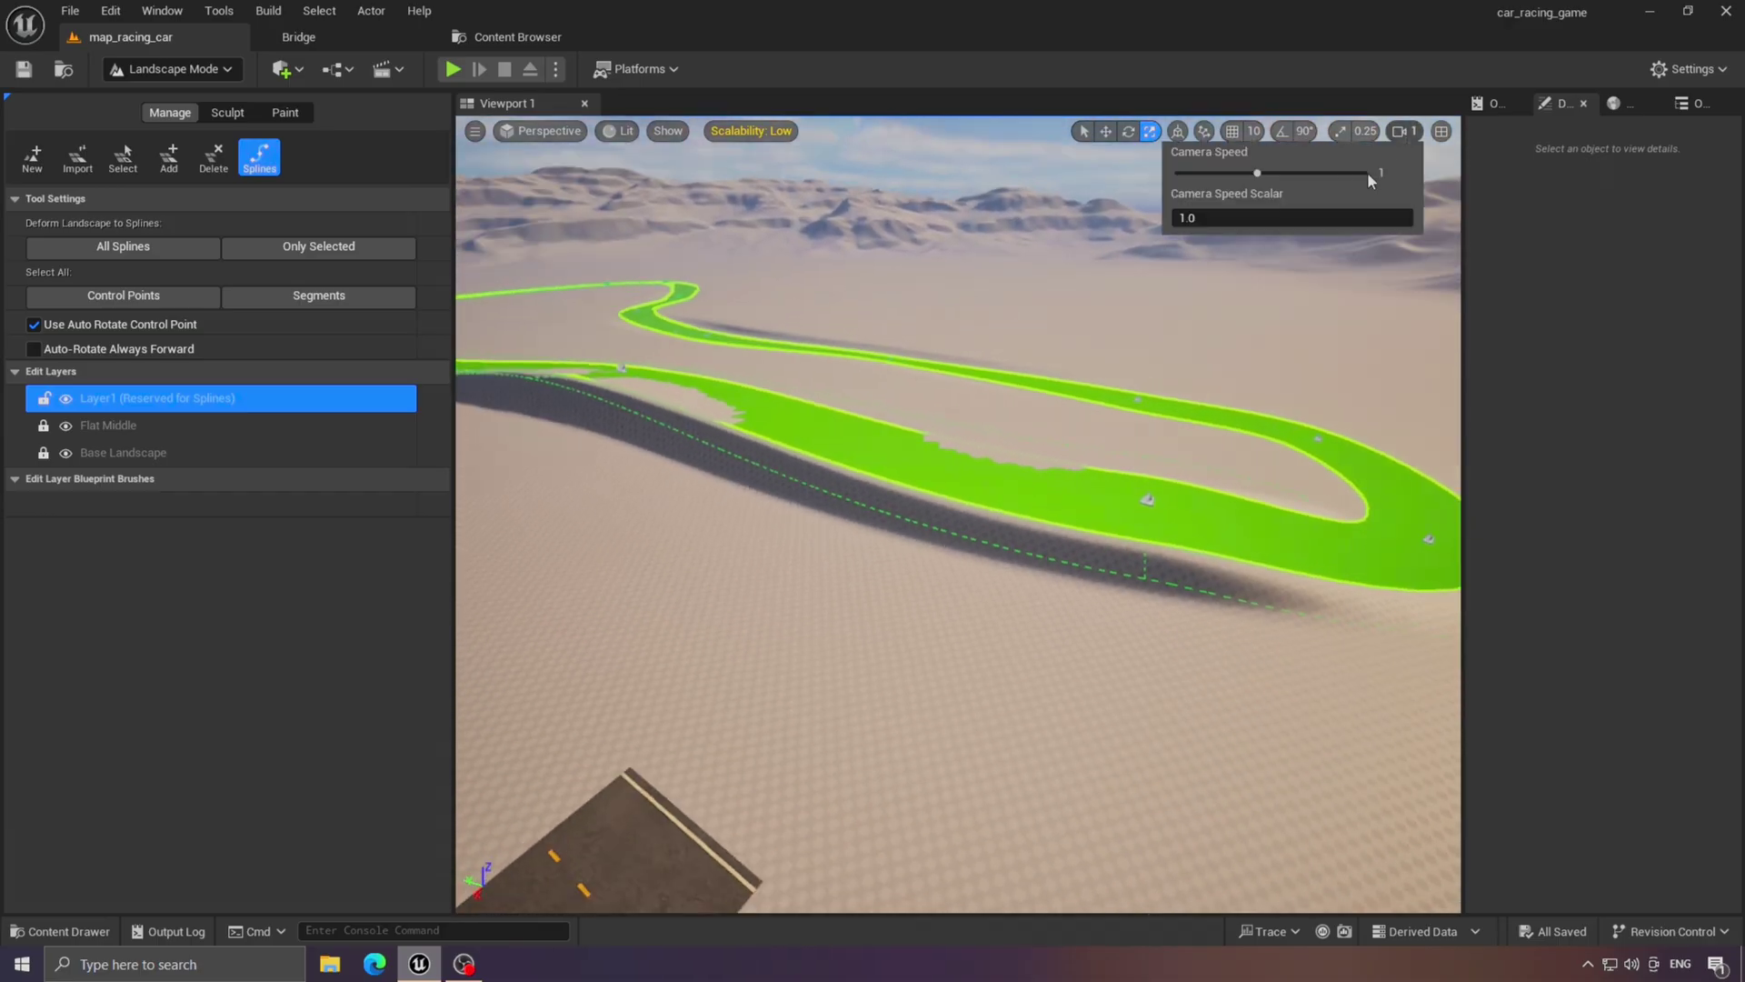
left_click(1372, 175)
key("s")
right_click_drag(837, 715, 838, 772)
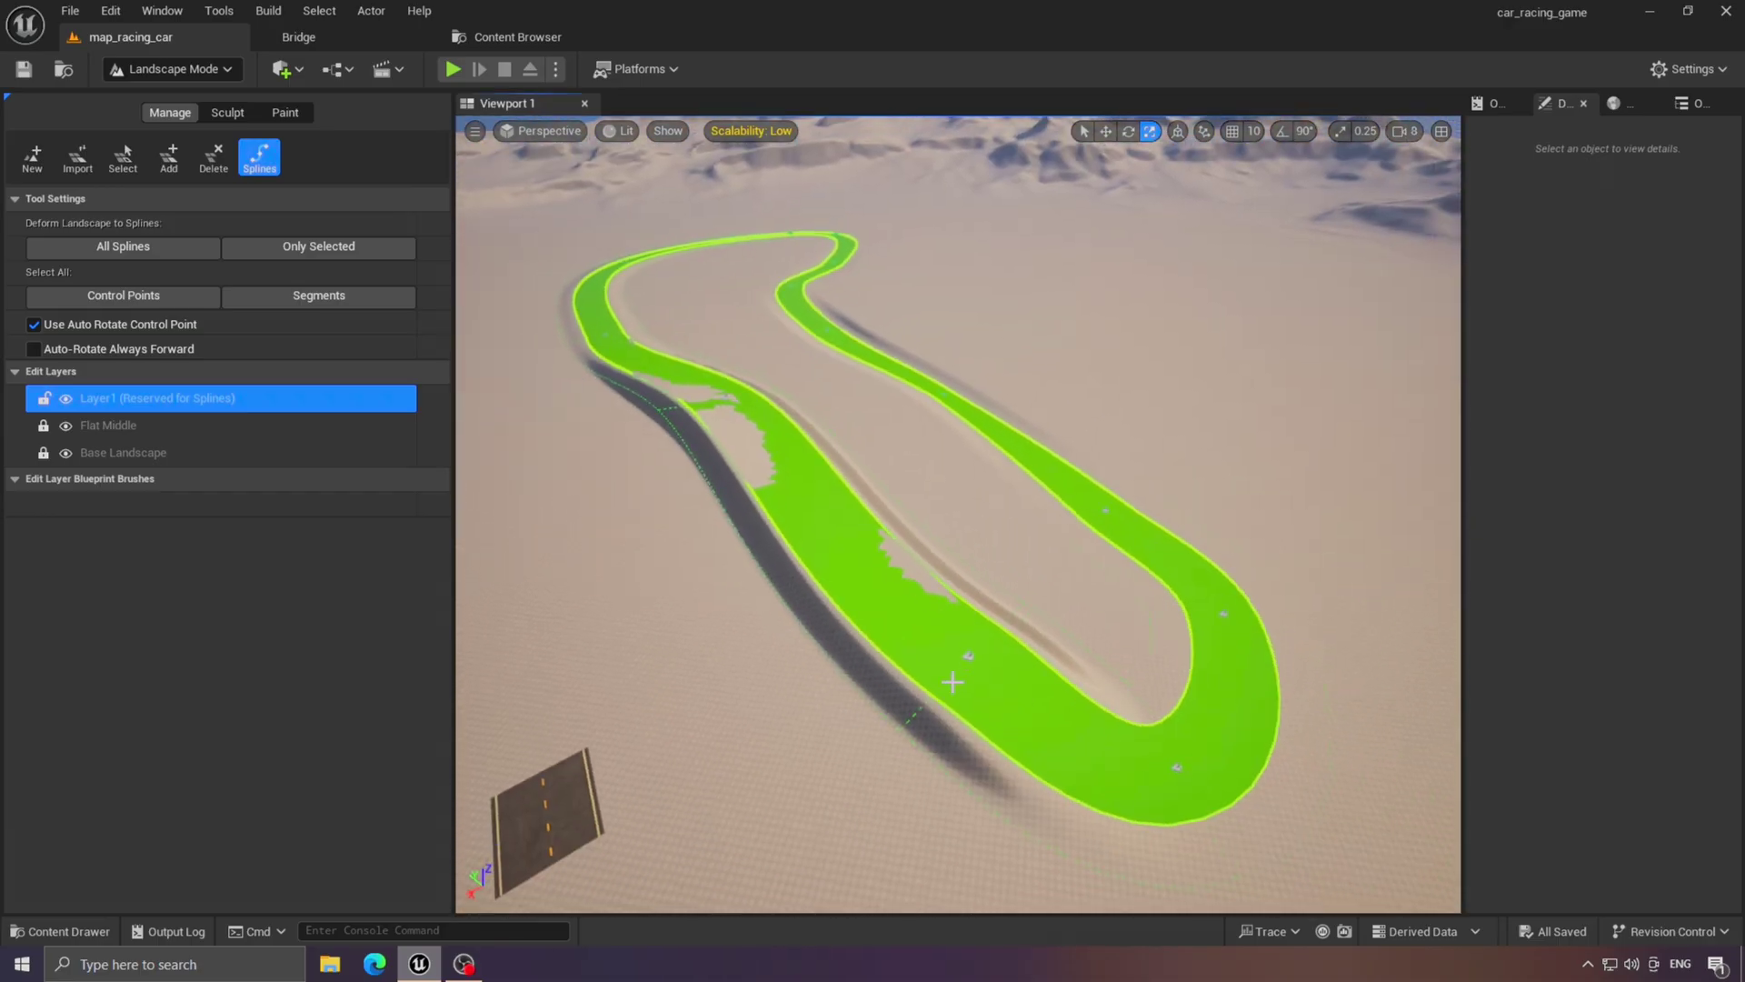
left_click(968, 658)
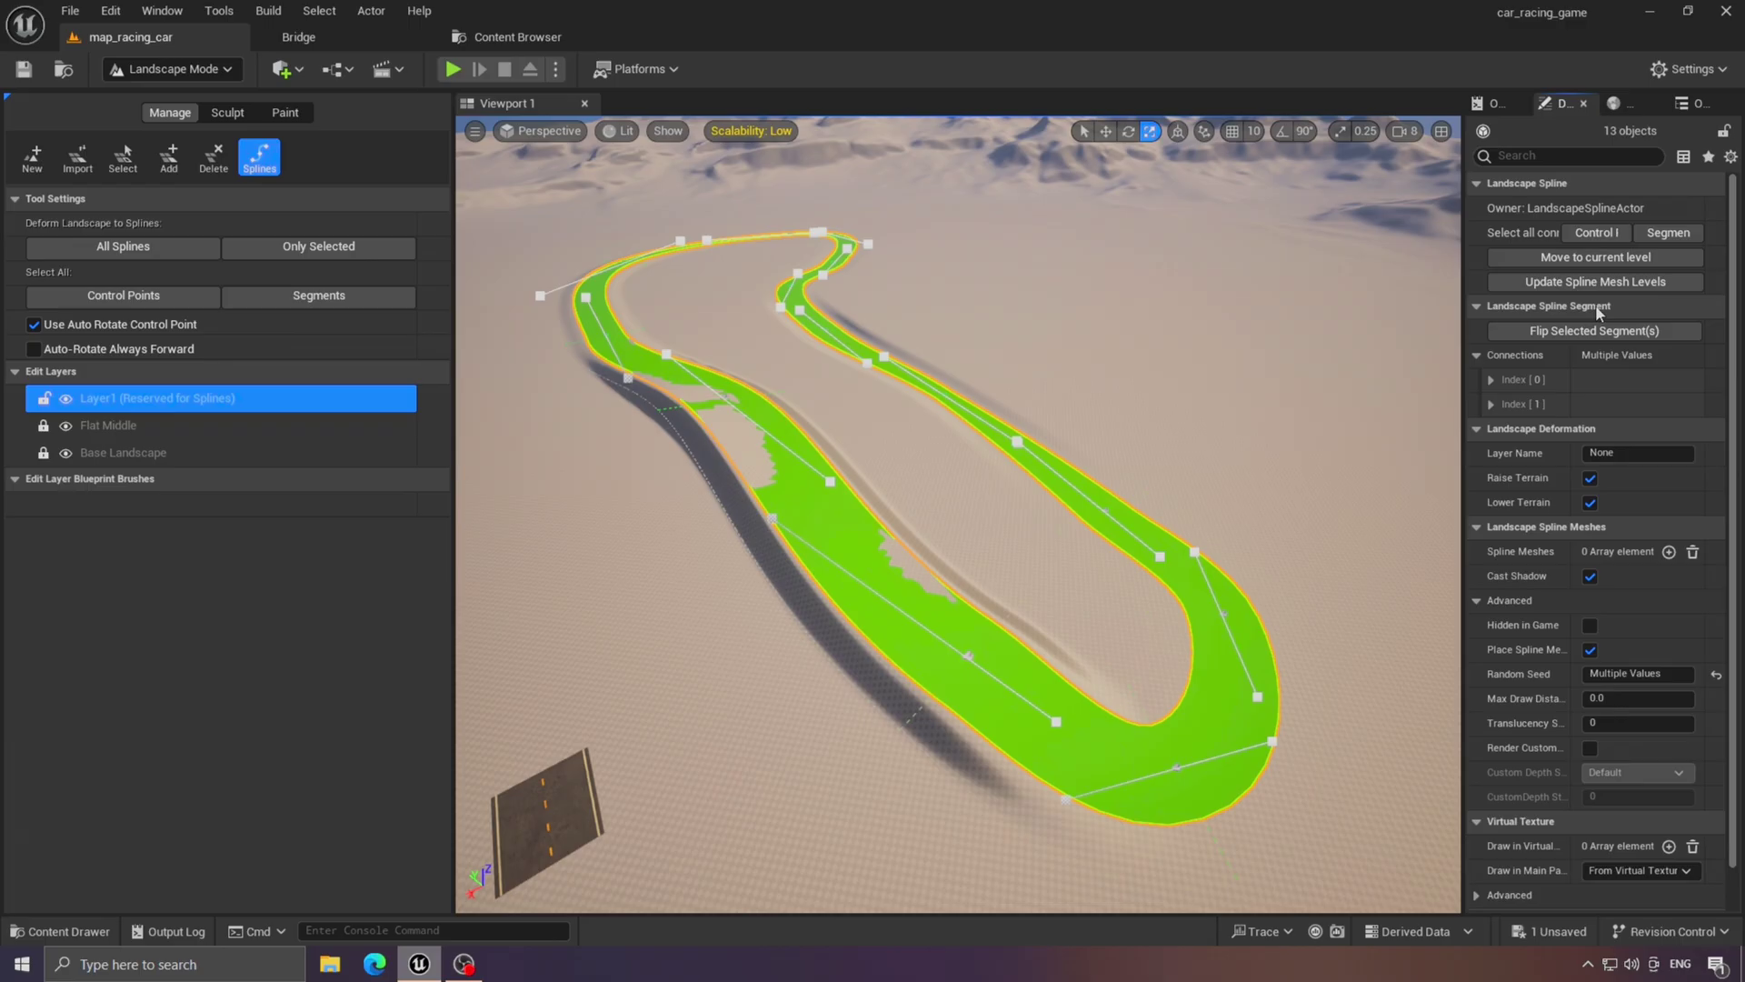
scroll(1559, 643, "down", 1)
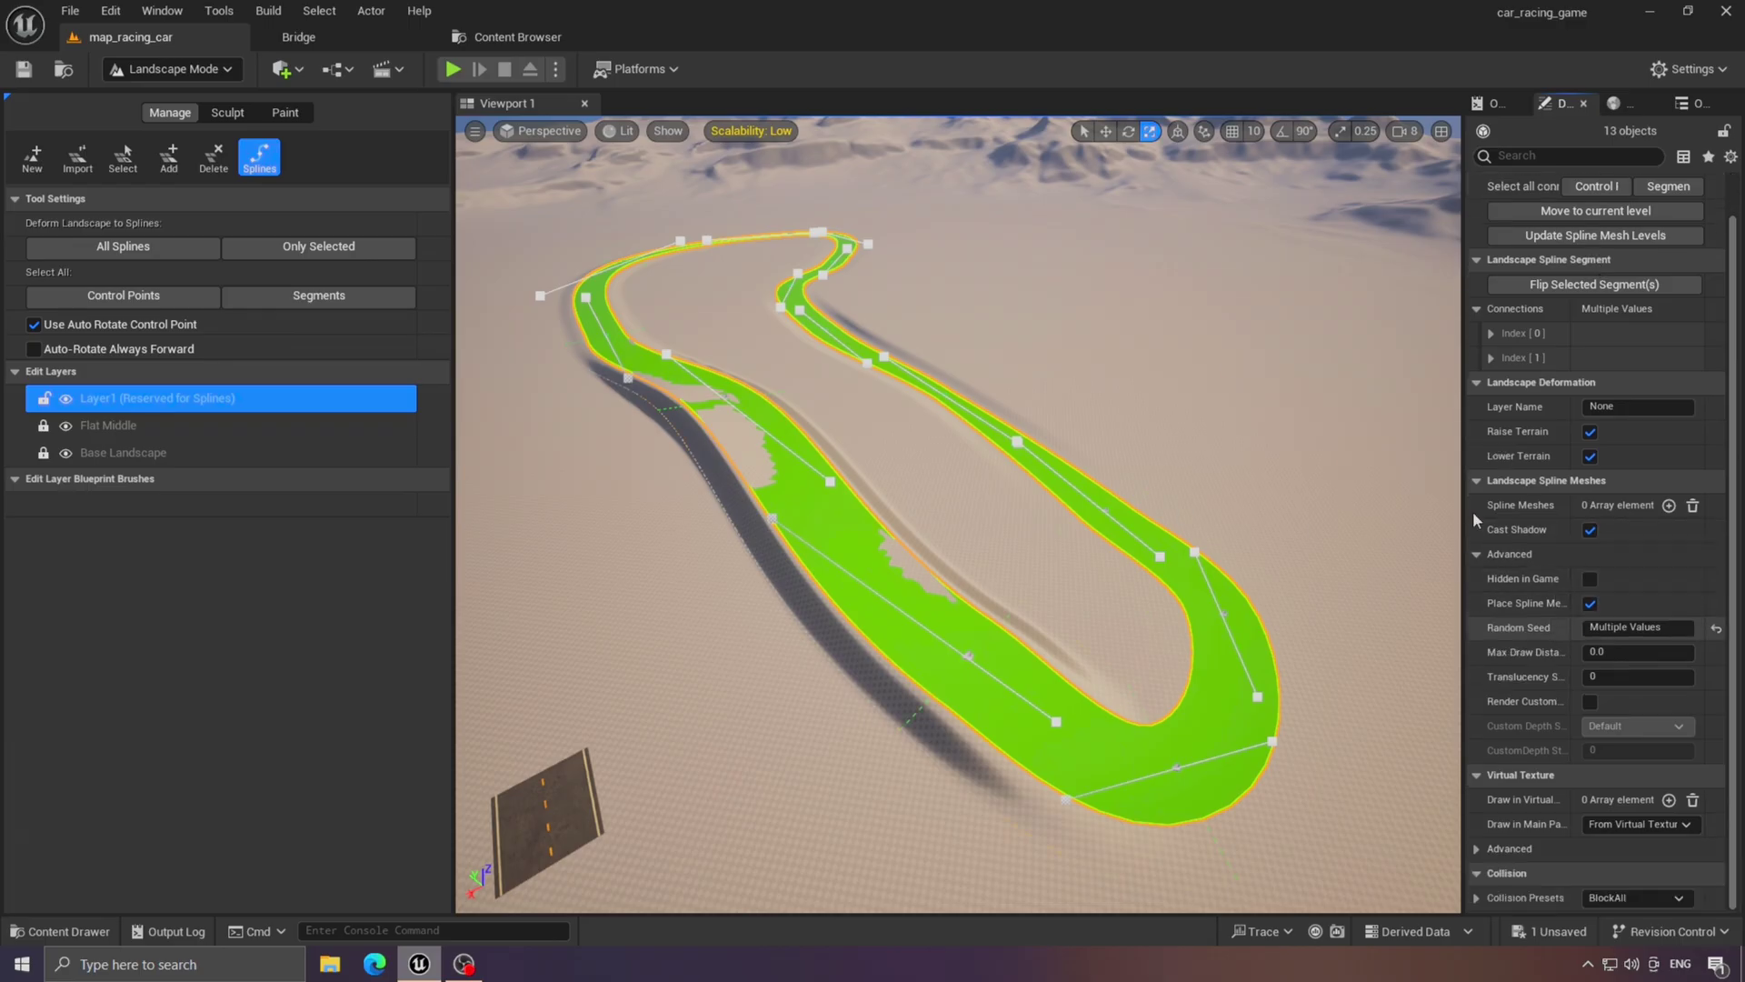
left_click(1669, 506)
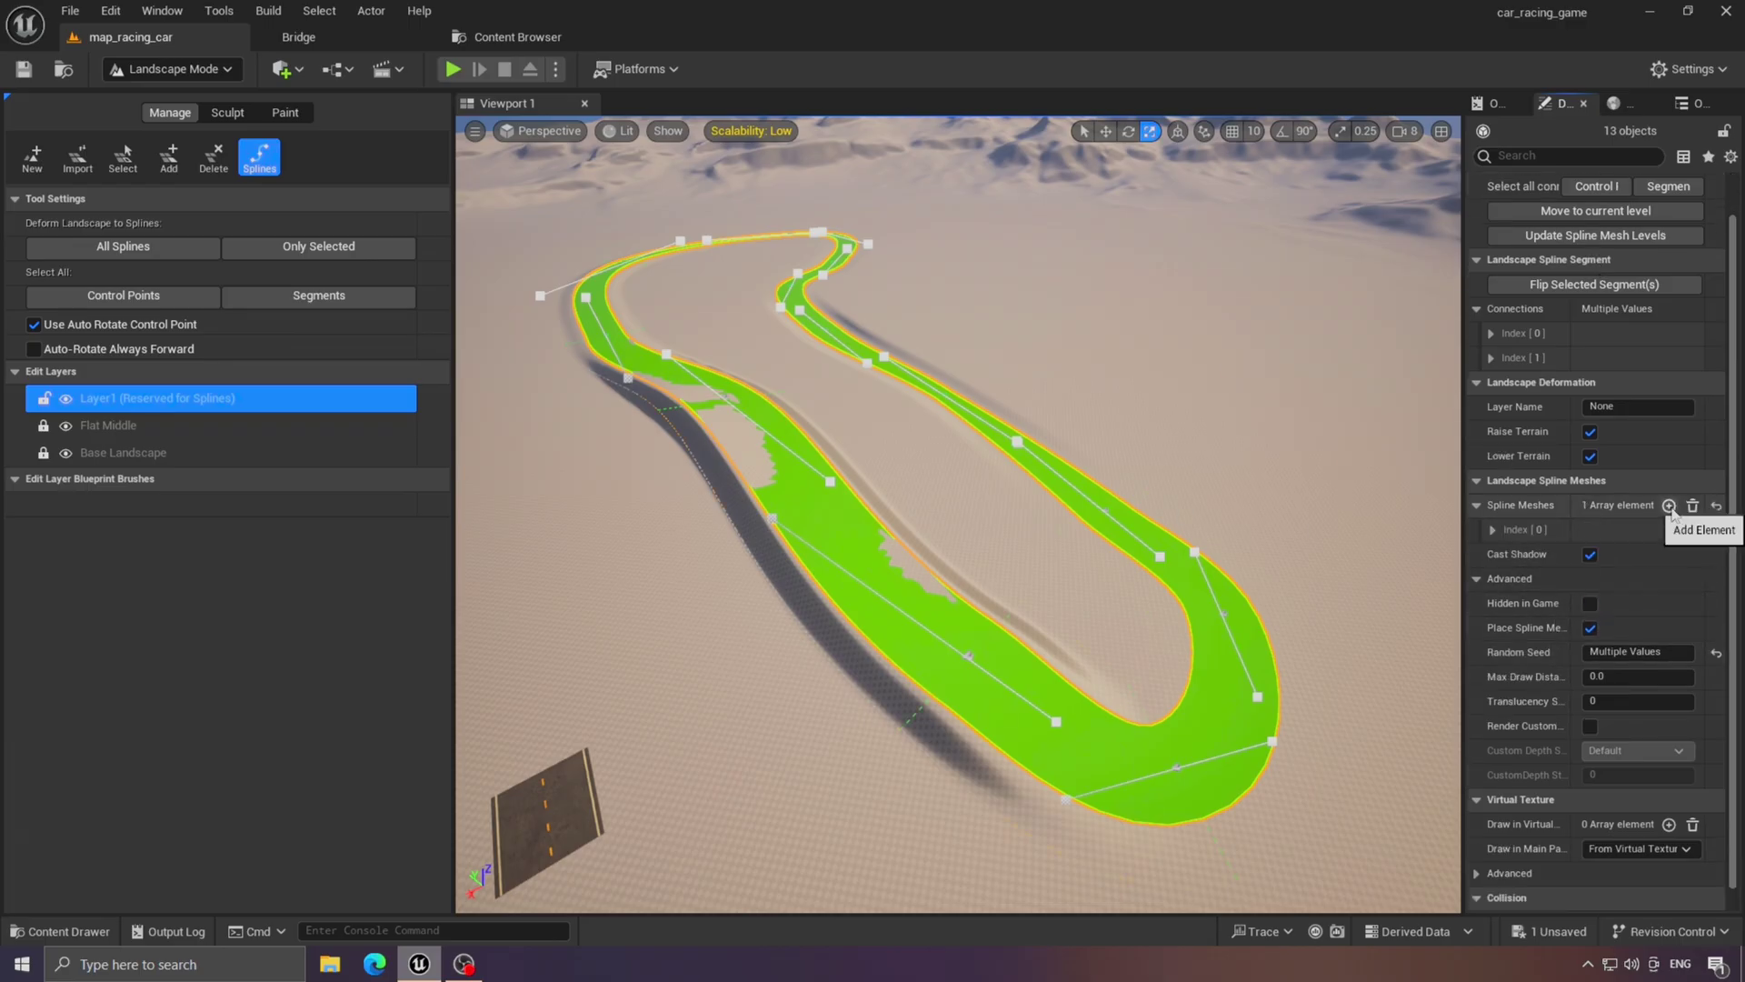
left_click(1491, 529)
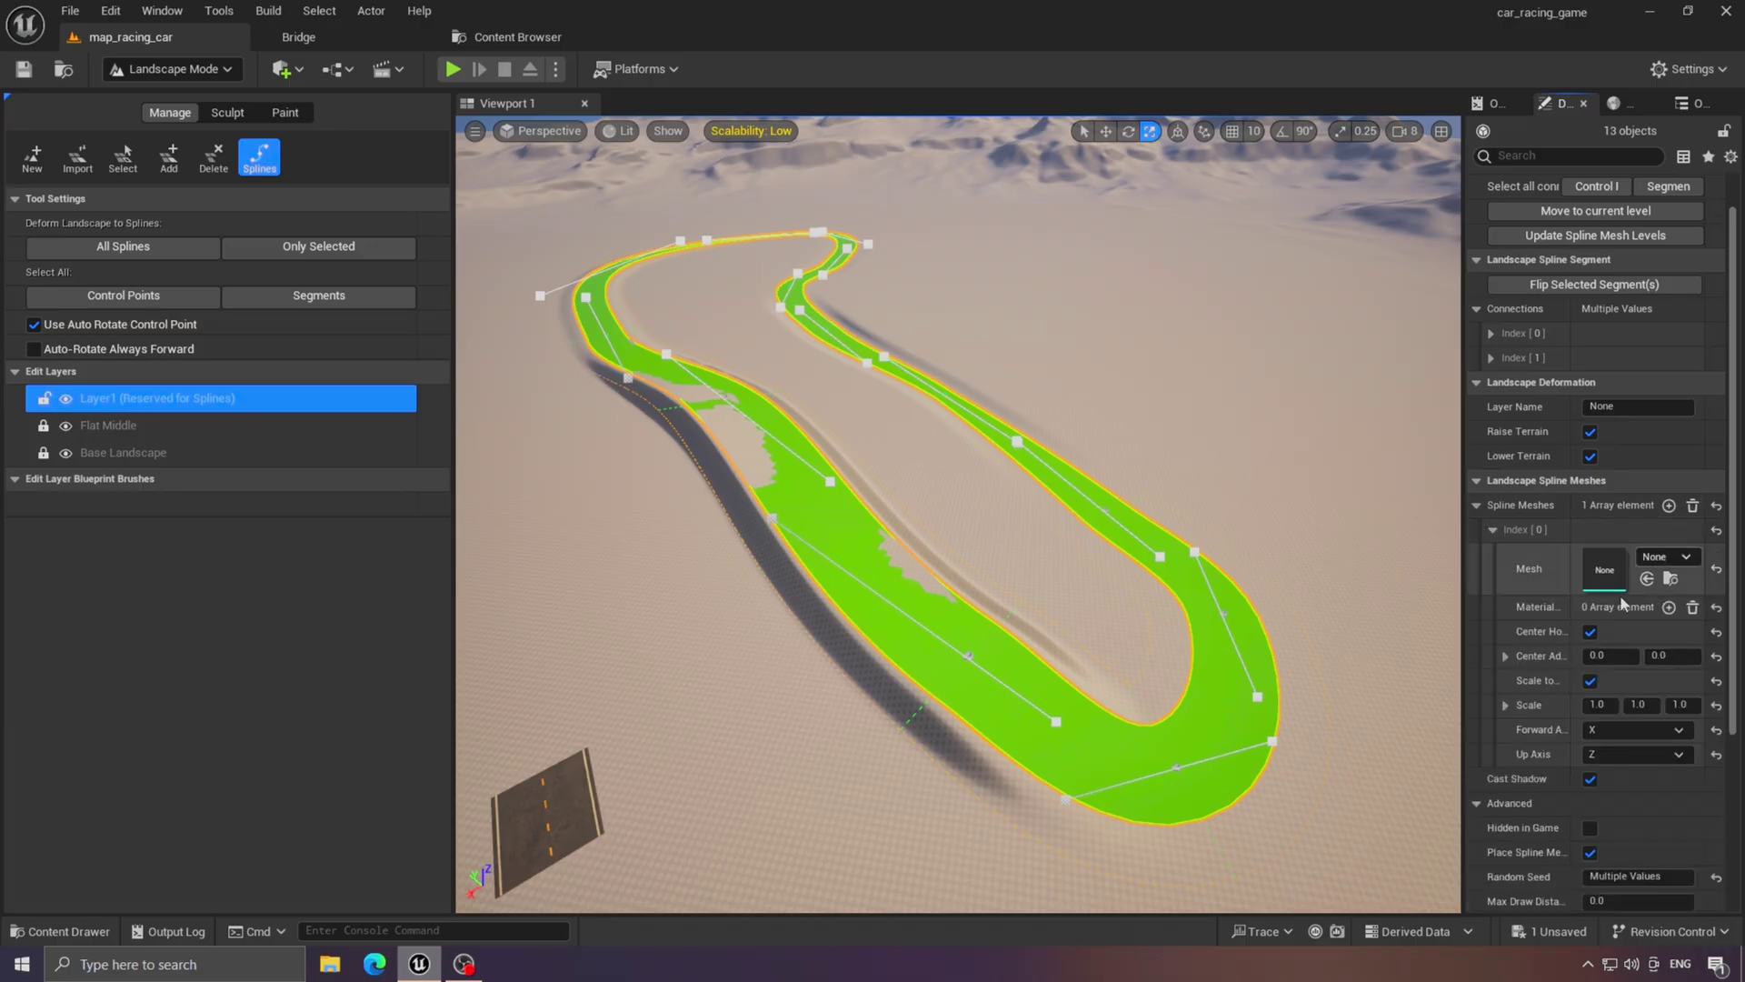
left_click(1652, 563)
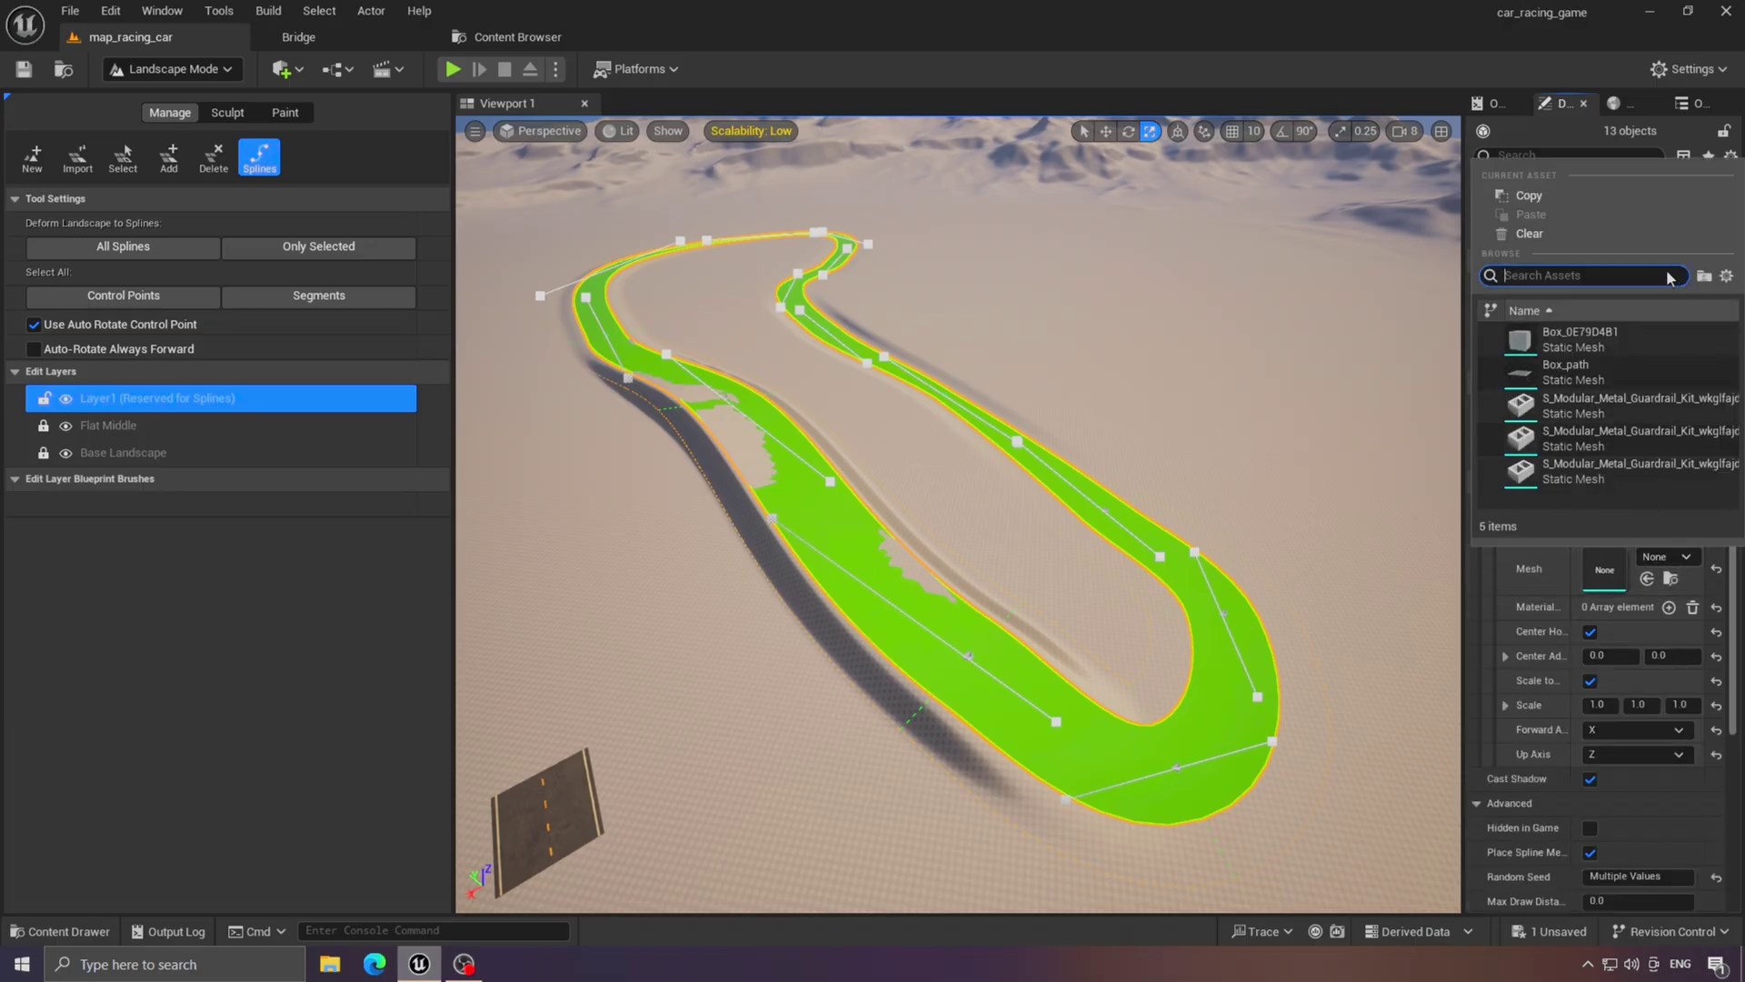
left_click(1631, 374)
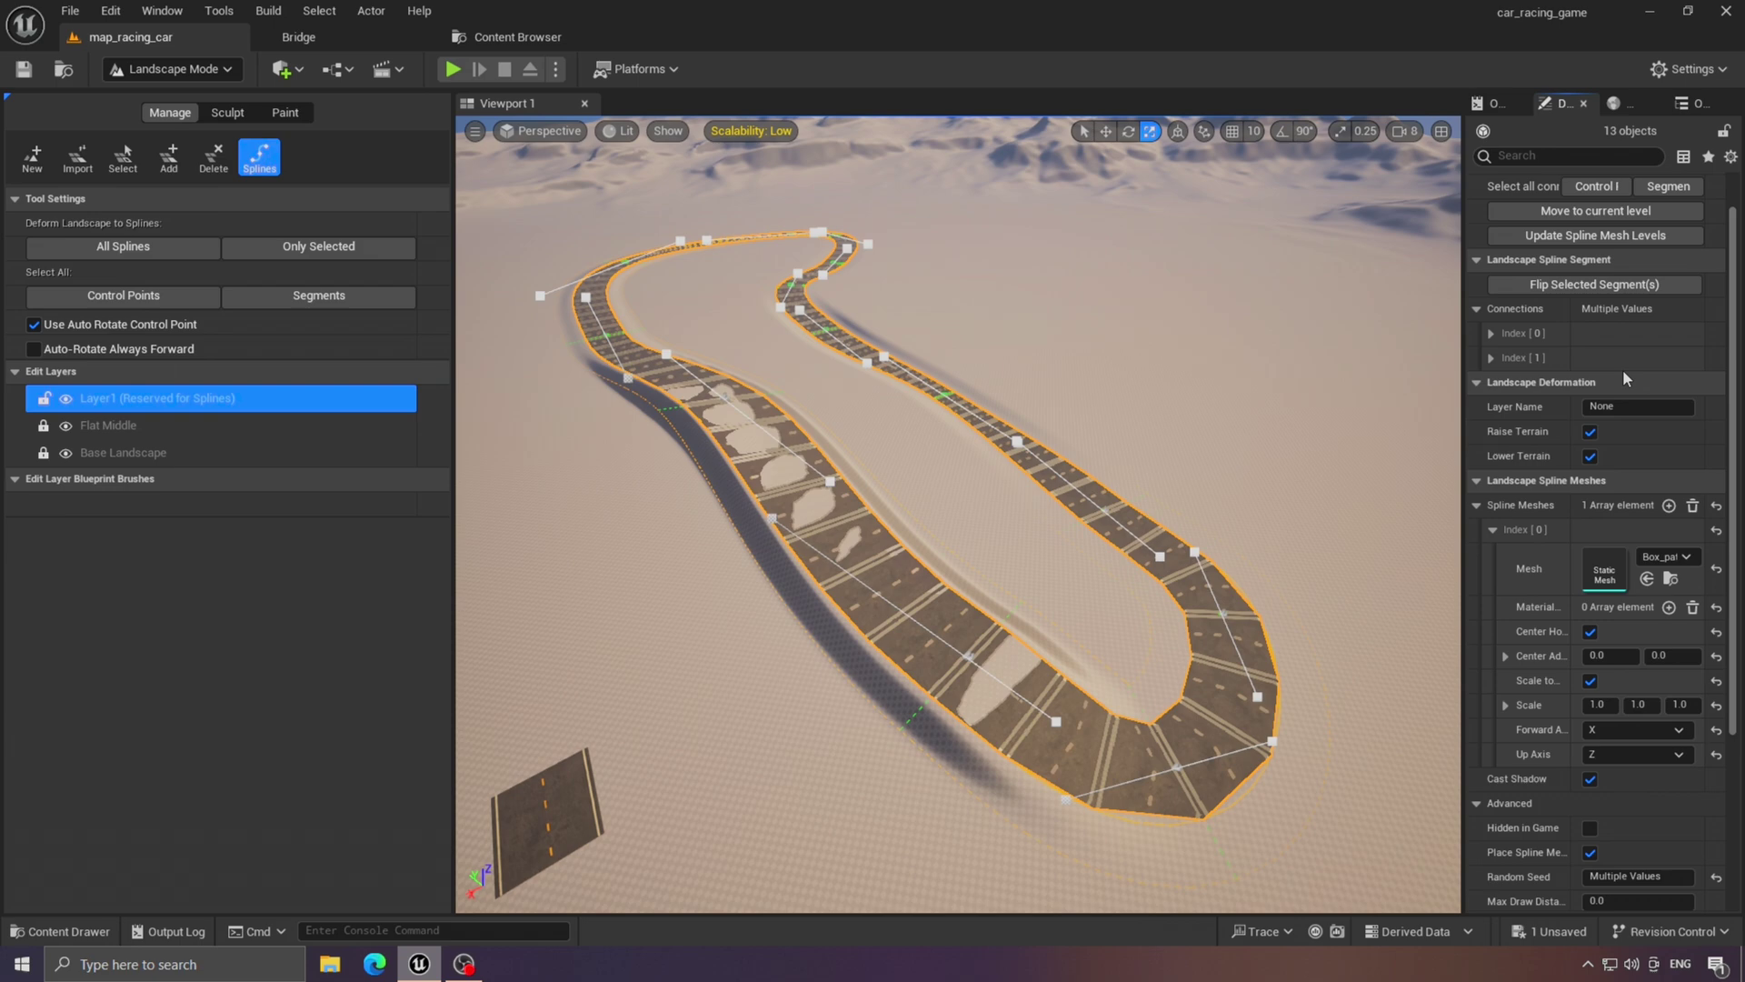
Set the Forward Axis of the spline mesh to Y so the lane markings follow the road.
key("w")
right_click_drag(916, 680, 841, 714)
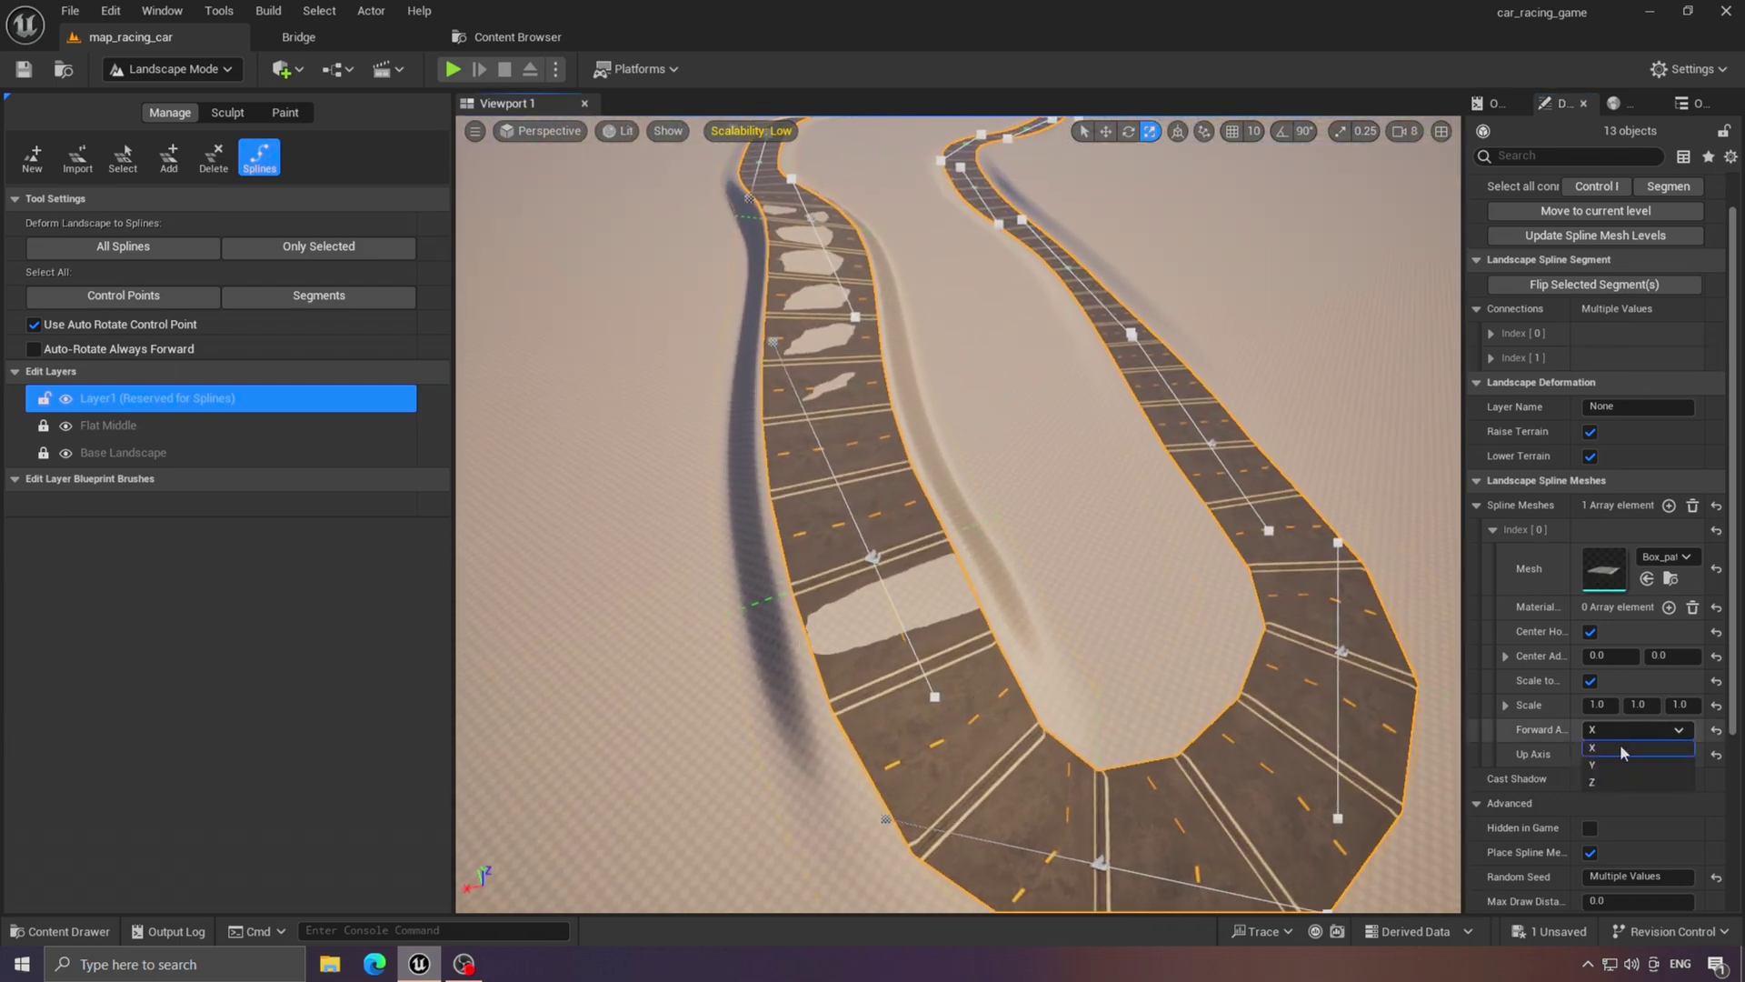
left_click(1603, 768)
right_click_drag(1197, 614, 1119, 618)
key("d")
key("w")
key("w")
key("s")
key("w")
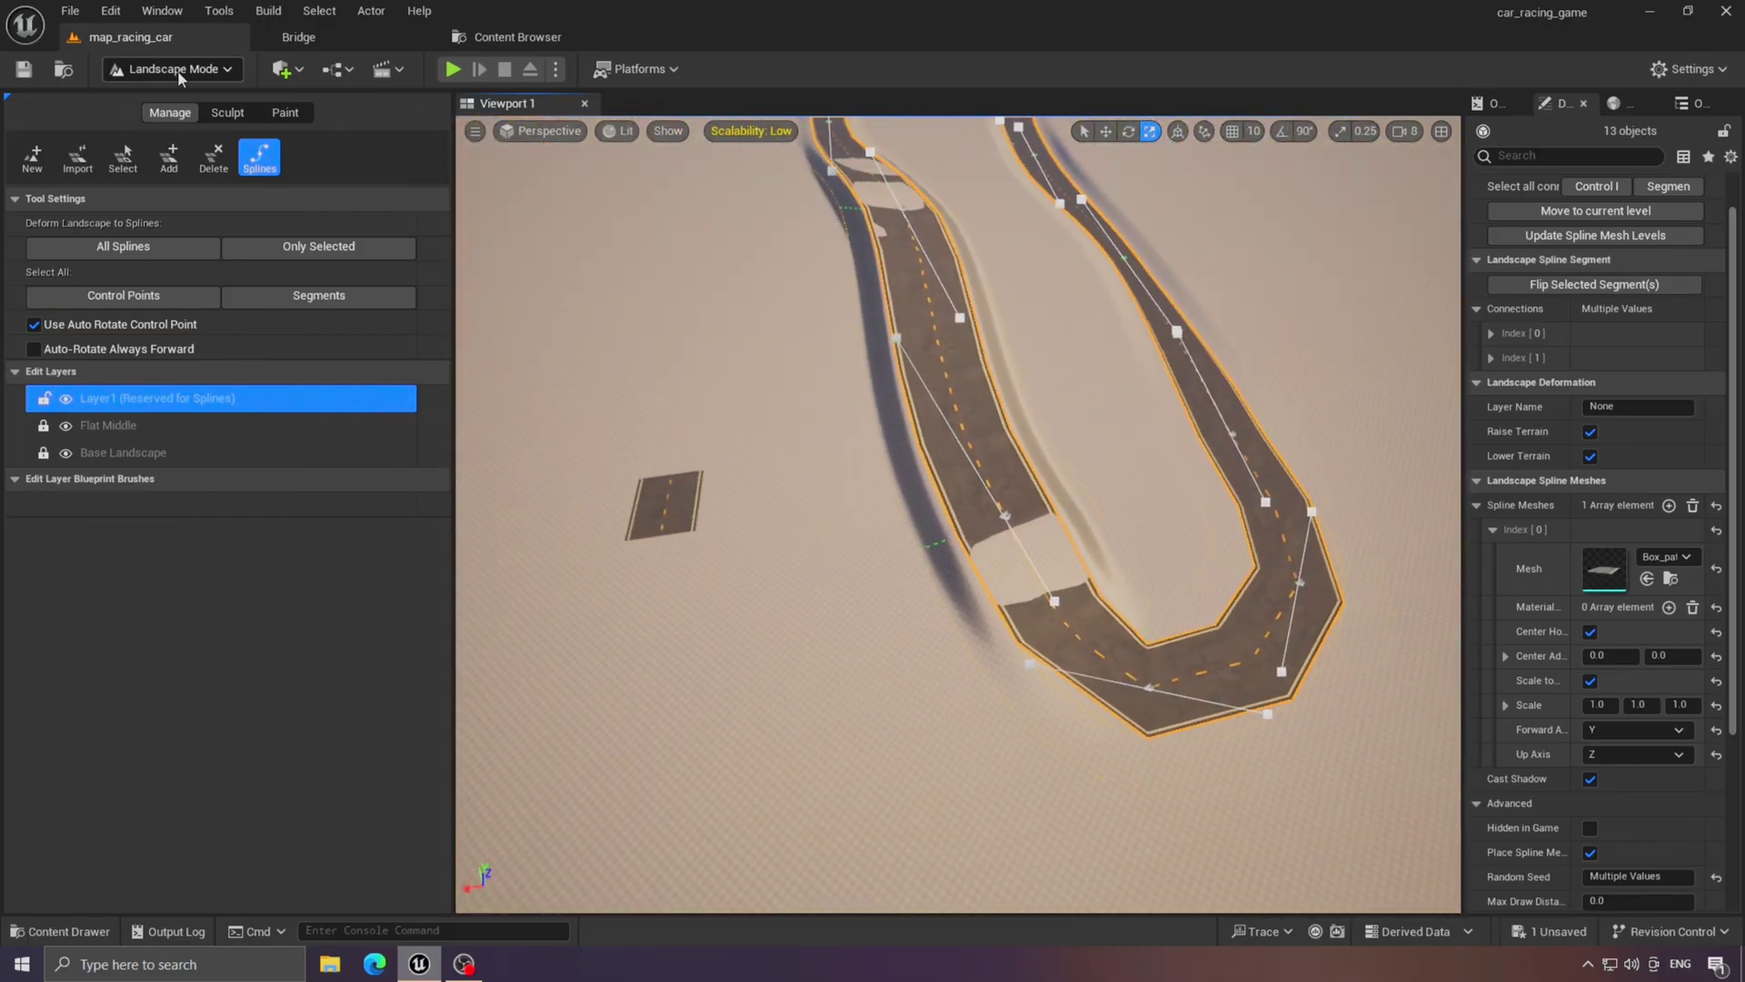
Switch to Selection mode and select the standalone Box_path road piece beside the track.
left_click(174, 71)
left_click(169, 100)
key("w")
right_click_drag(636, 455, 546, 464)
left_click(595, 605)
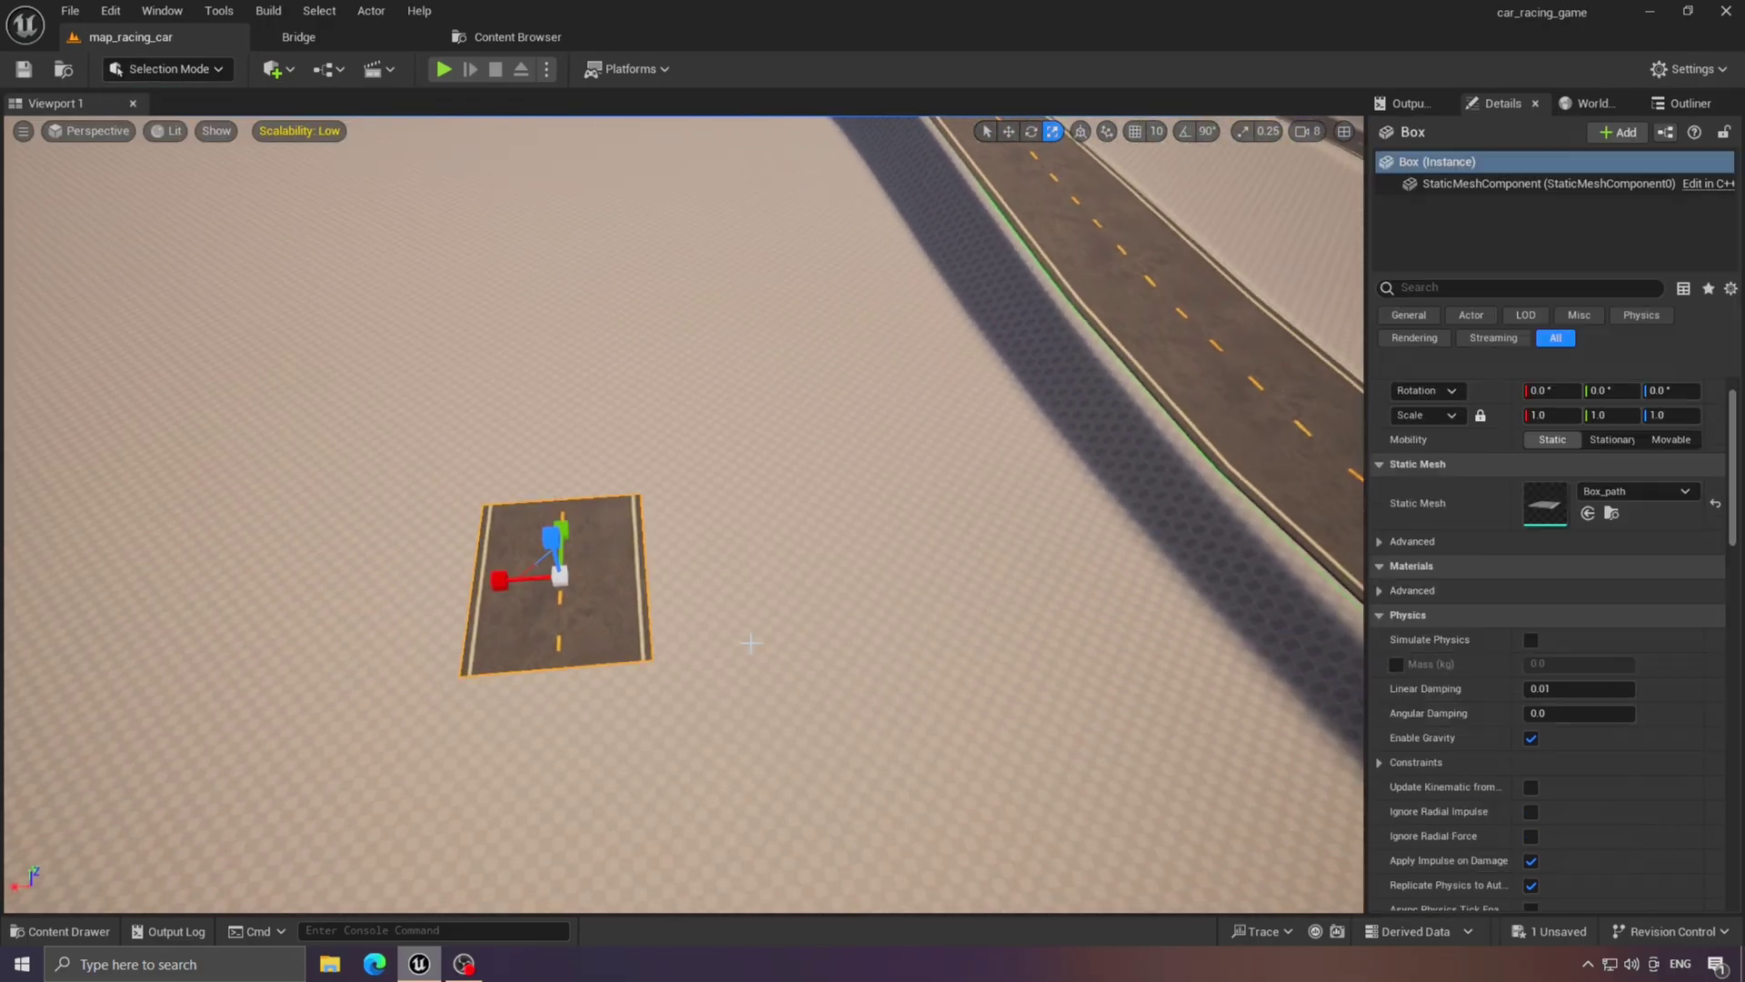
key("w")
right_click_drag(595, 604, 532, 586)
Switch to Modeling mode, start Subdivide on the selected road piece and enable New PolyGroups.
left_click(181, 71)
left_click(159, 174)
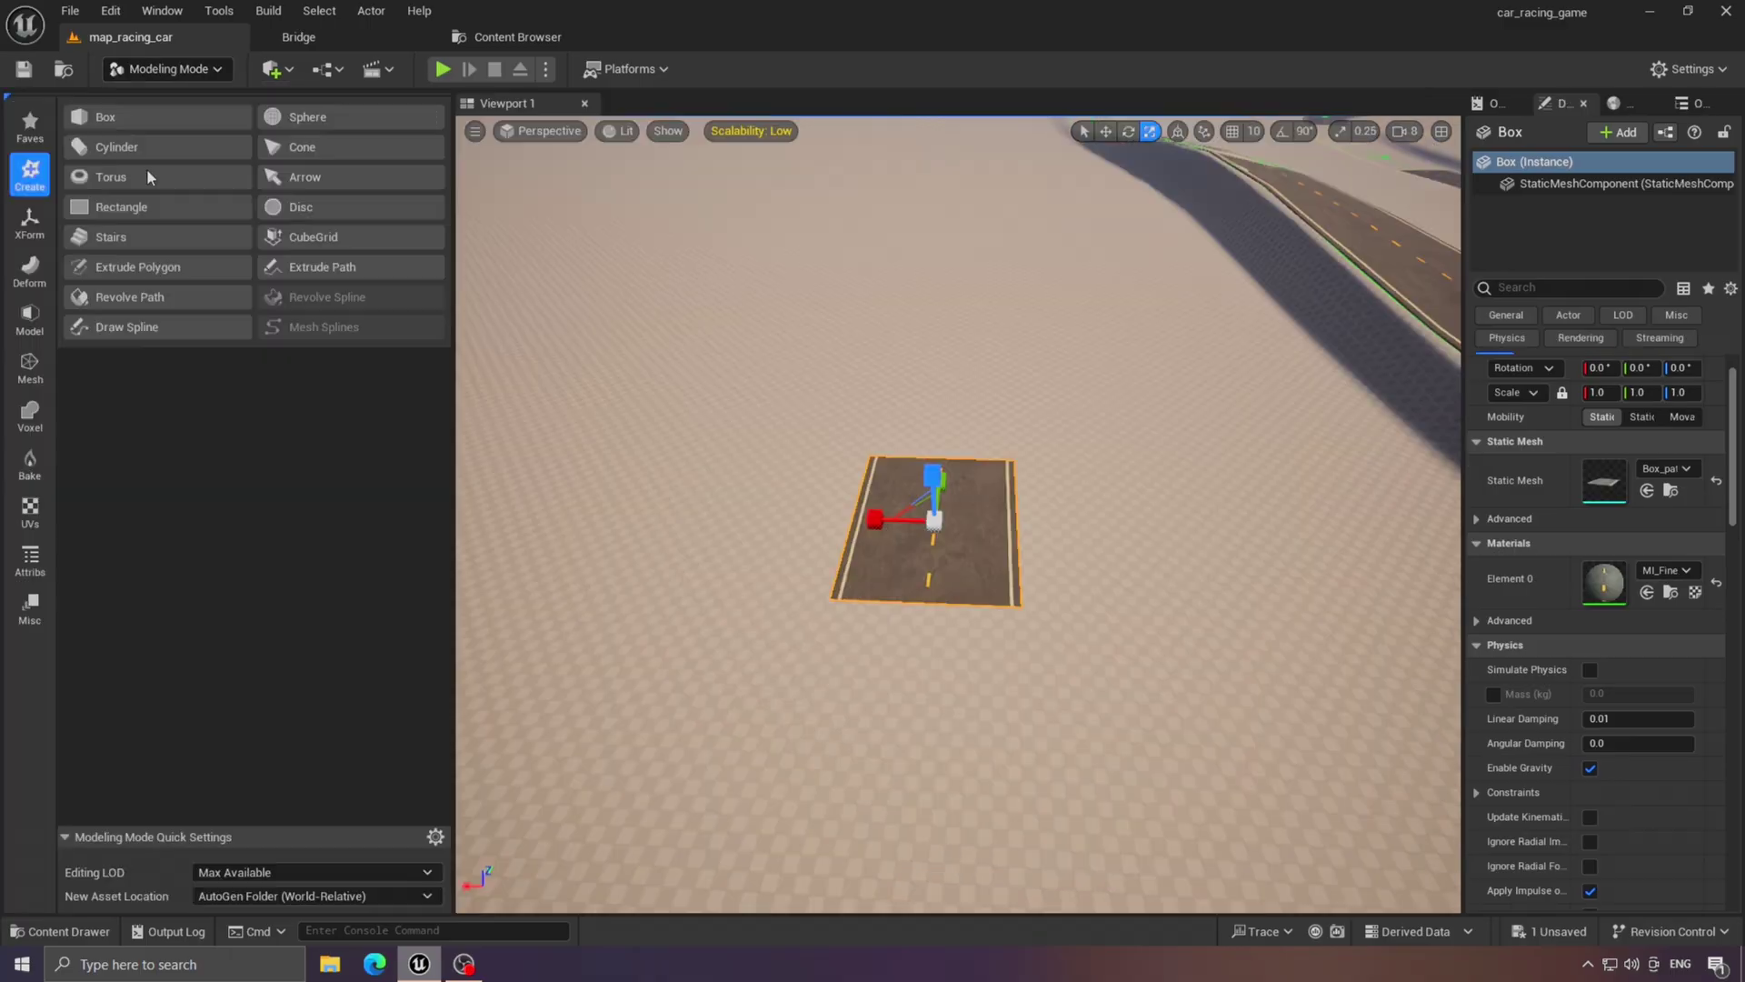
left_click(28, 320)
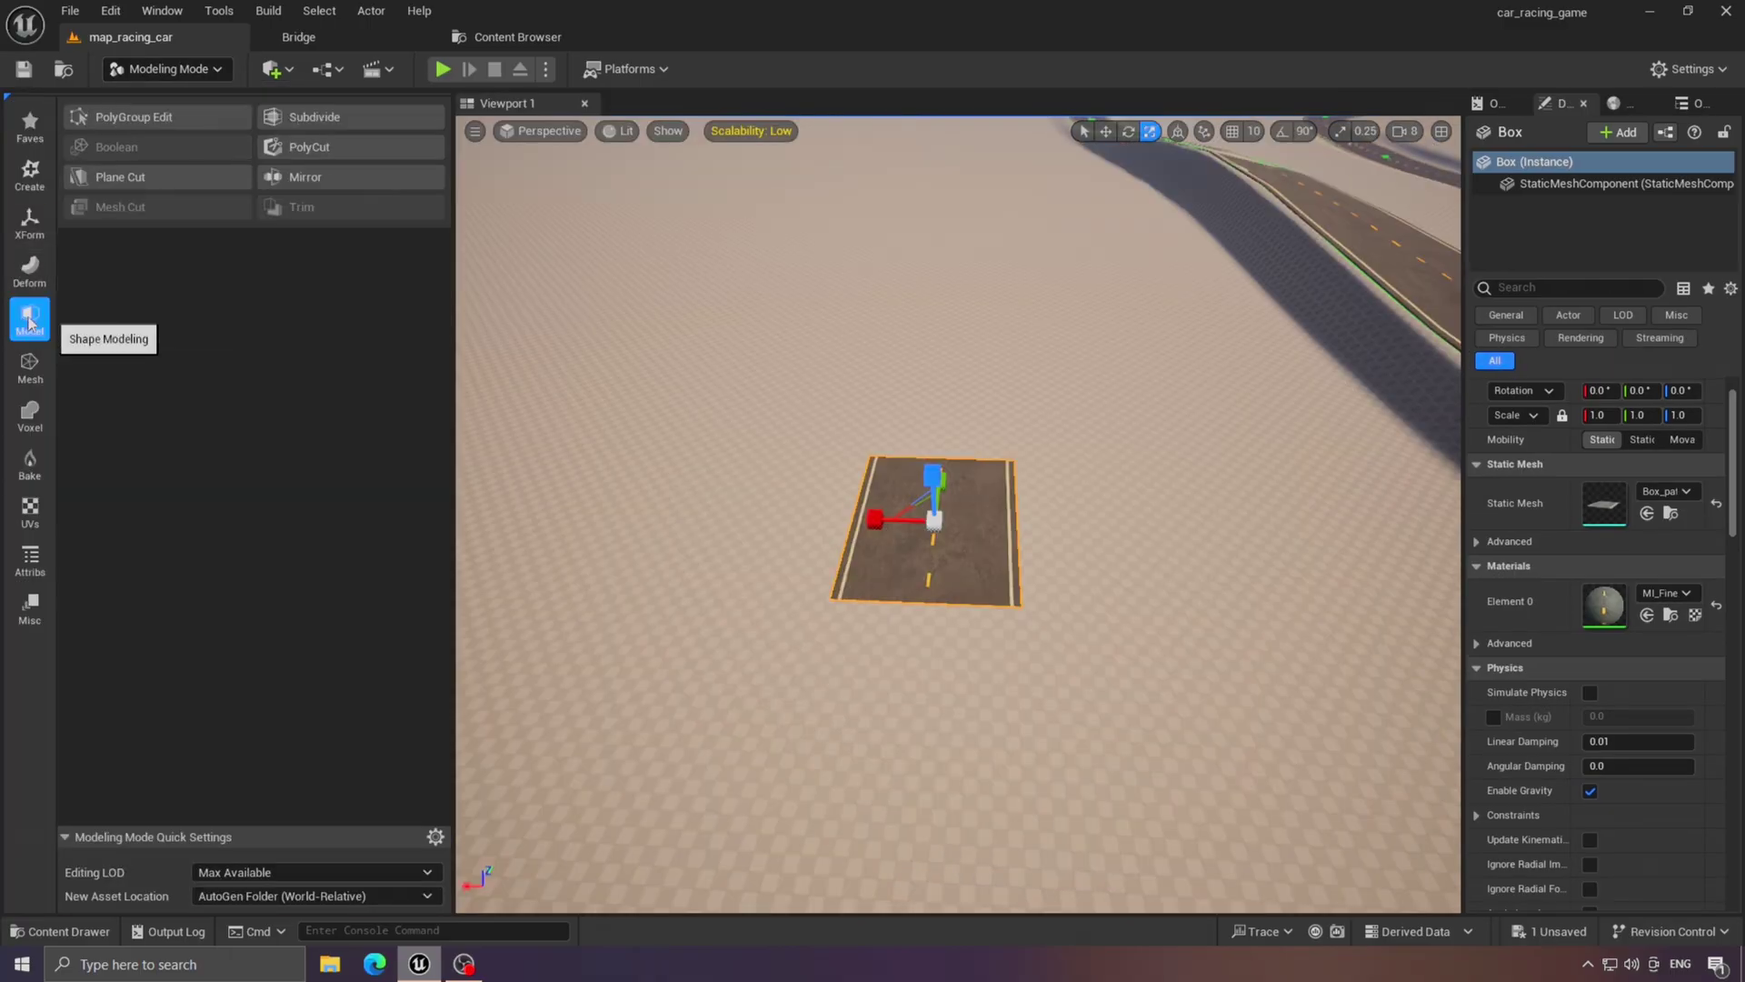
left_click(342, 116)
scroll(874, 537, "up", 3)
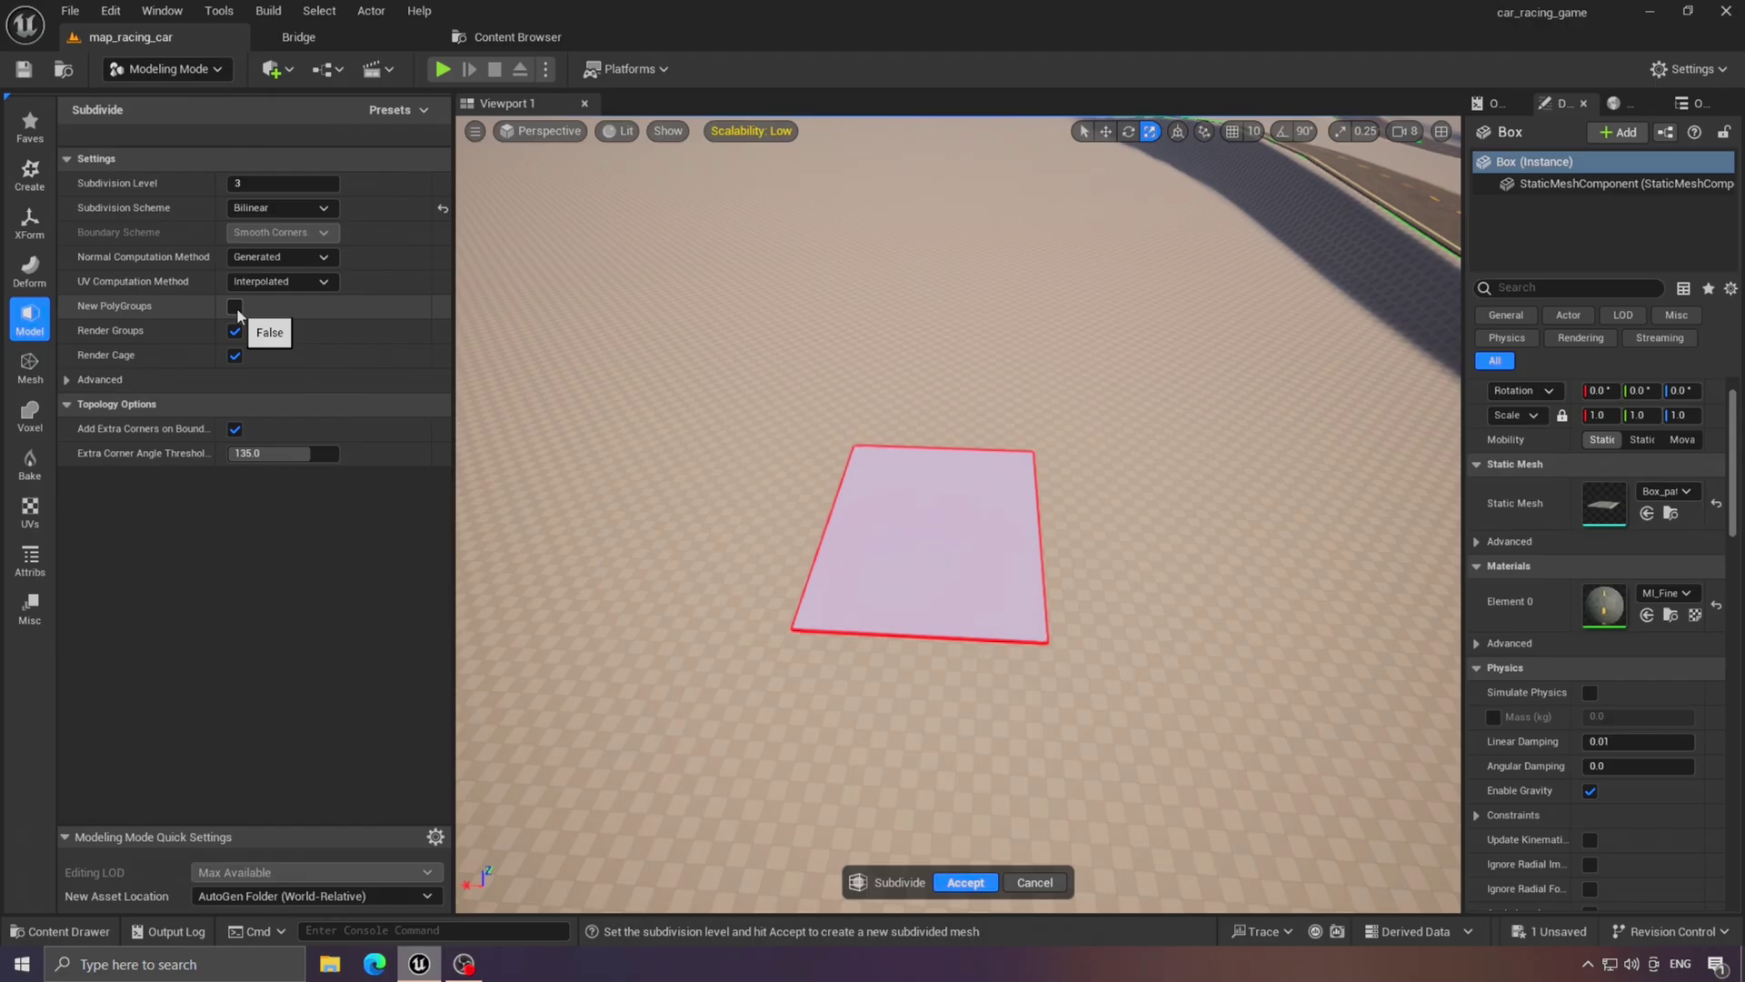
Try the Catmull-Clark subdivision scheme on the road piece, returning to Bilinear.
left_click(287, 208)
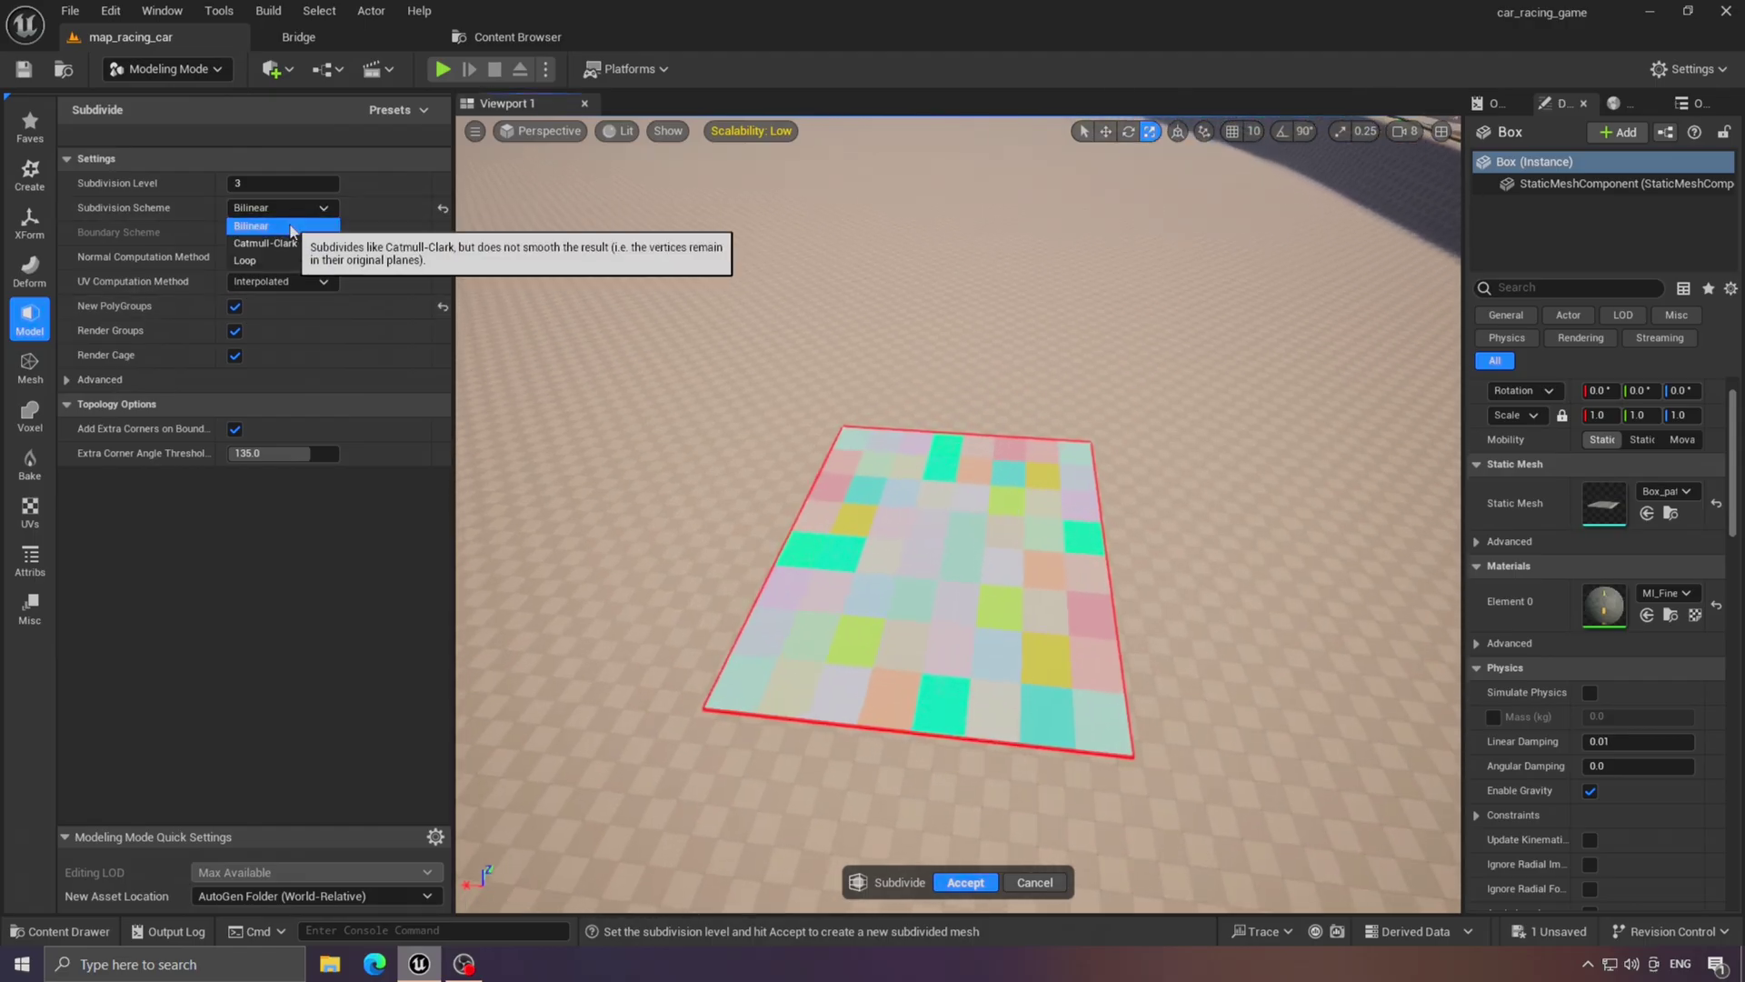
left_click(244, 243)
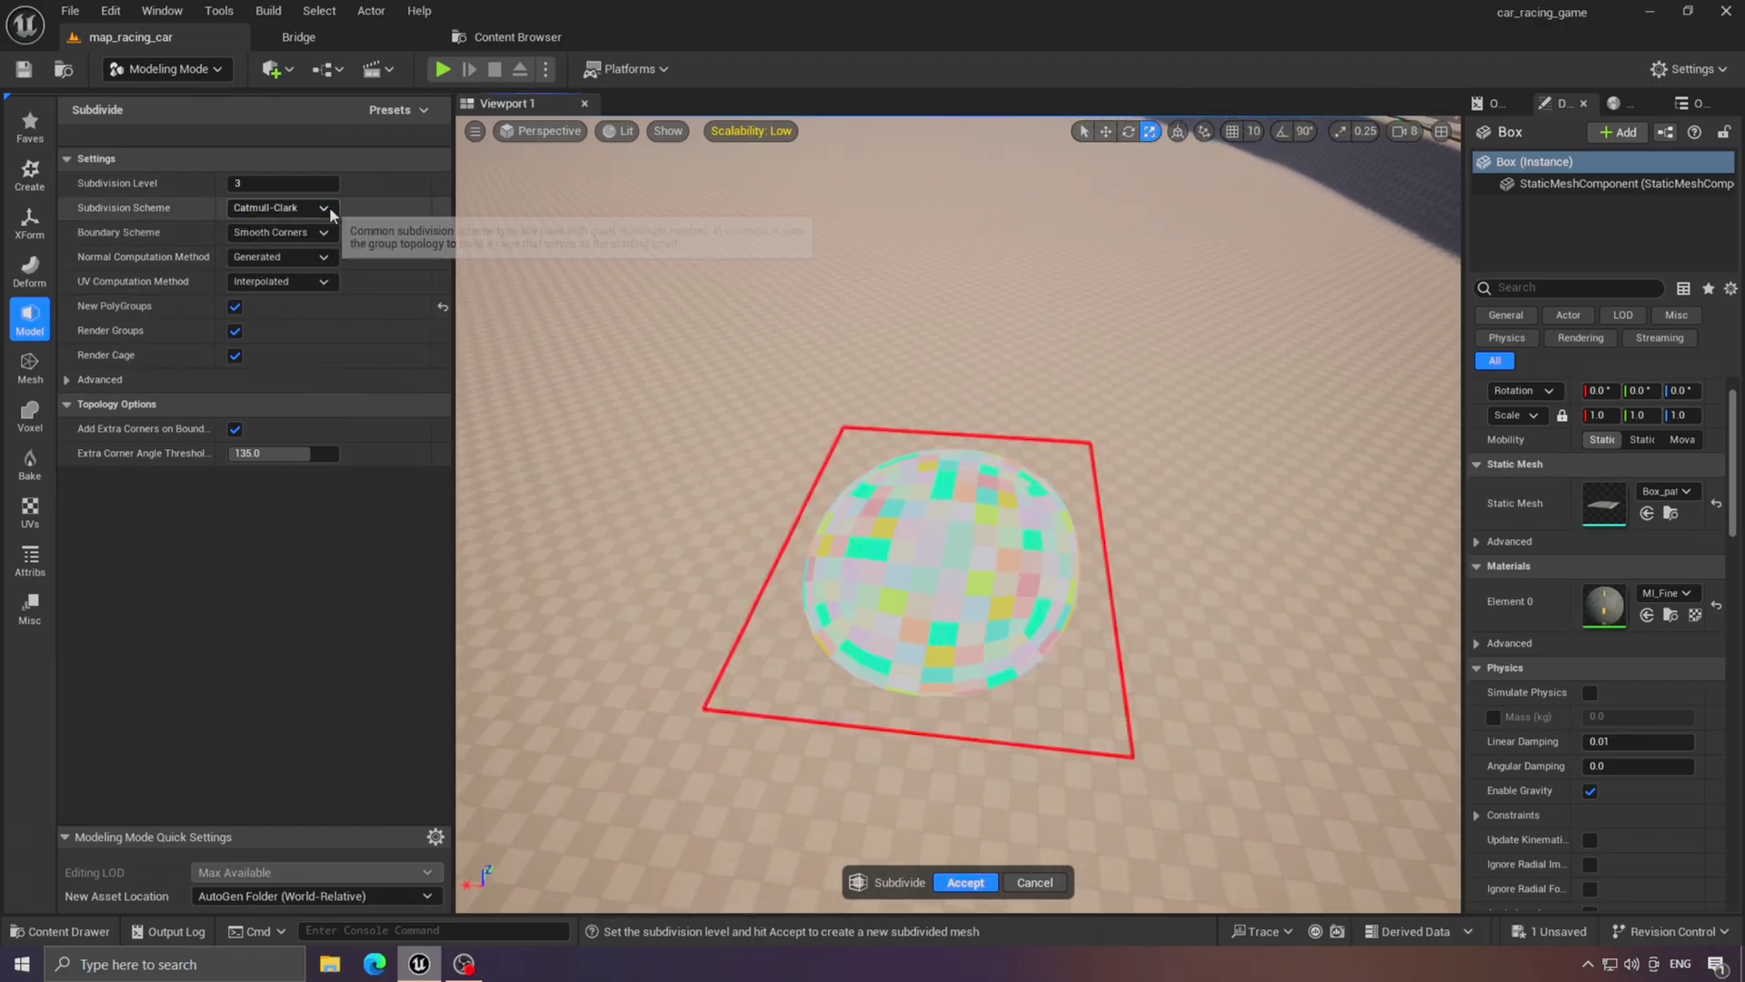
left_click(327, 208)
left_click(243, 224)
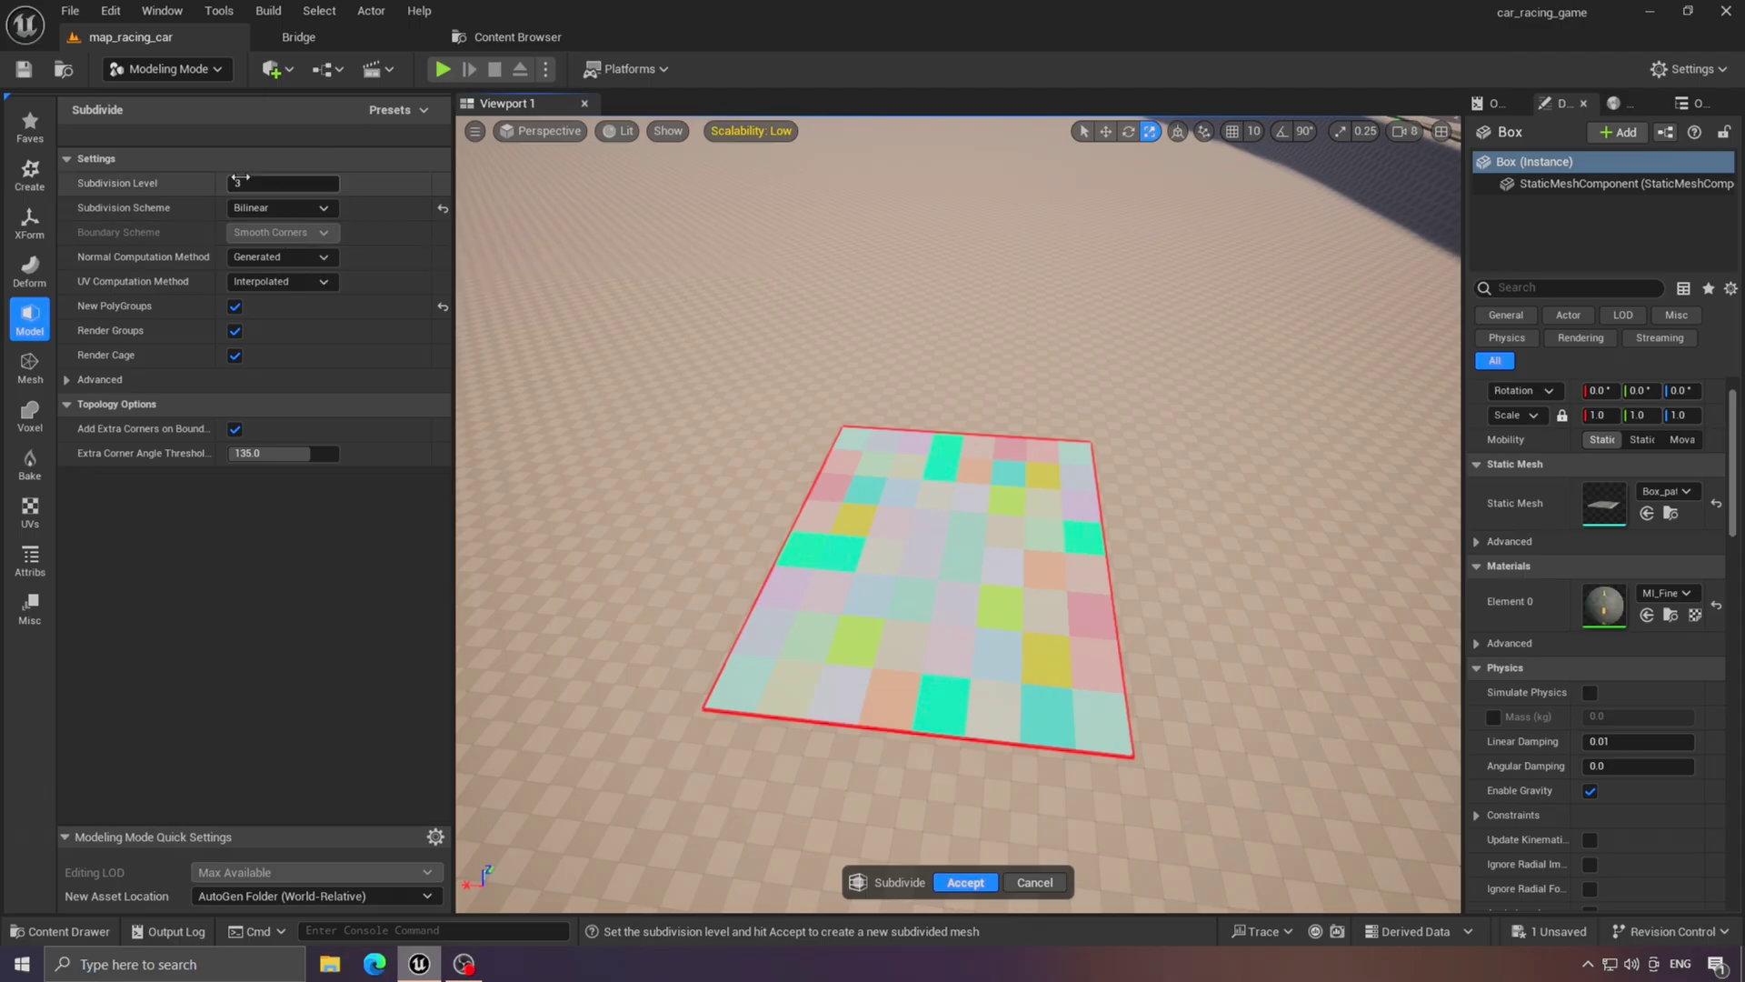
Adjust the Subdivision Level and apply the Bilinear subdivision to the road piece.
mouse_move(282, 184)
left_mouse_down()
mouse_move(244, 183)
mouse_move(283, 183)
left_mouse_up()
left_click(973, 883)
right_click_drag(977, 727, 1272, 690)
mouse_move(1036, 857)
right_mouse_down()
mouse_move(873, 900)
mouse_move(831, 891)
mouse_move(718, 773)
mouse_move(727, 846)
mouse_move(700, 759)
mouse_move(1036, 849)
right_mouse_up()
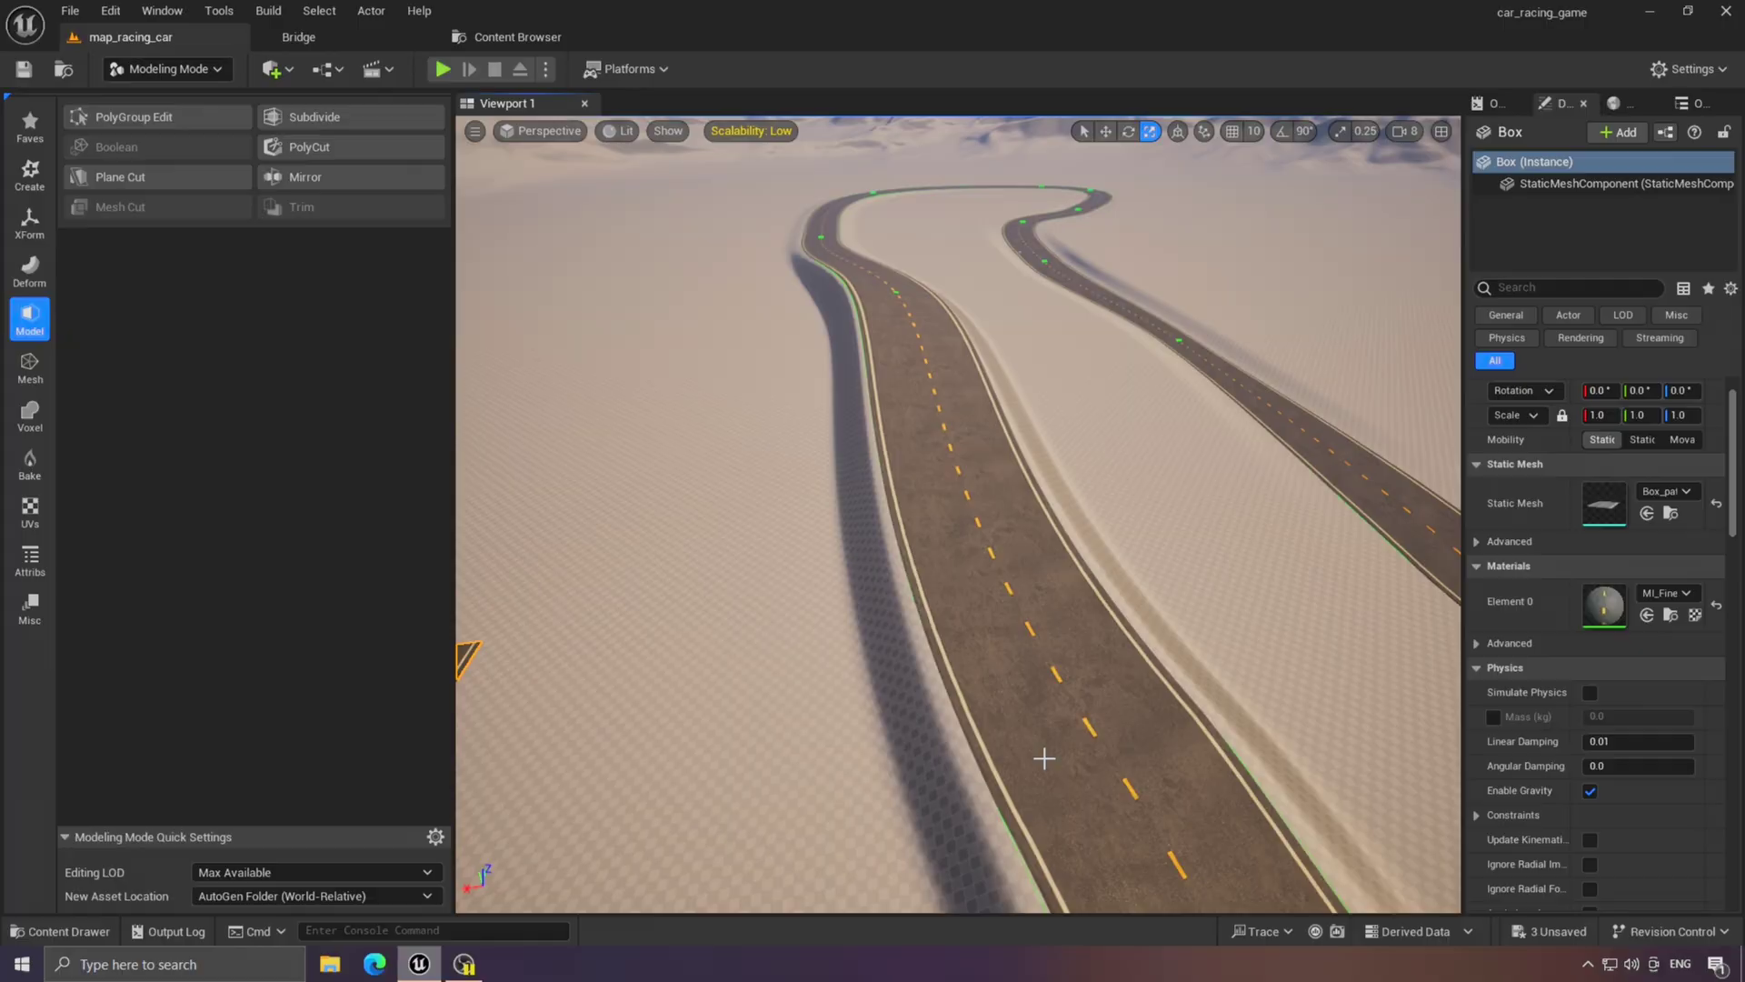
Return to Selection mode, test-drive the car along the road in play mode, stop the game and review the whole track.
left_click(171, 69)
left_click(145, 105)
right_click(777, 680)
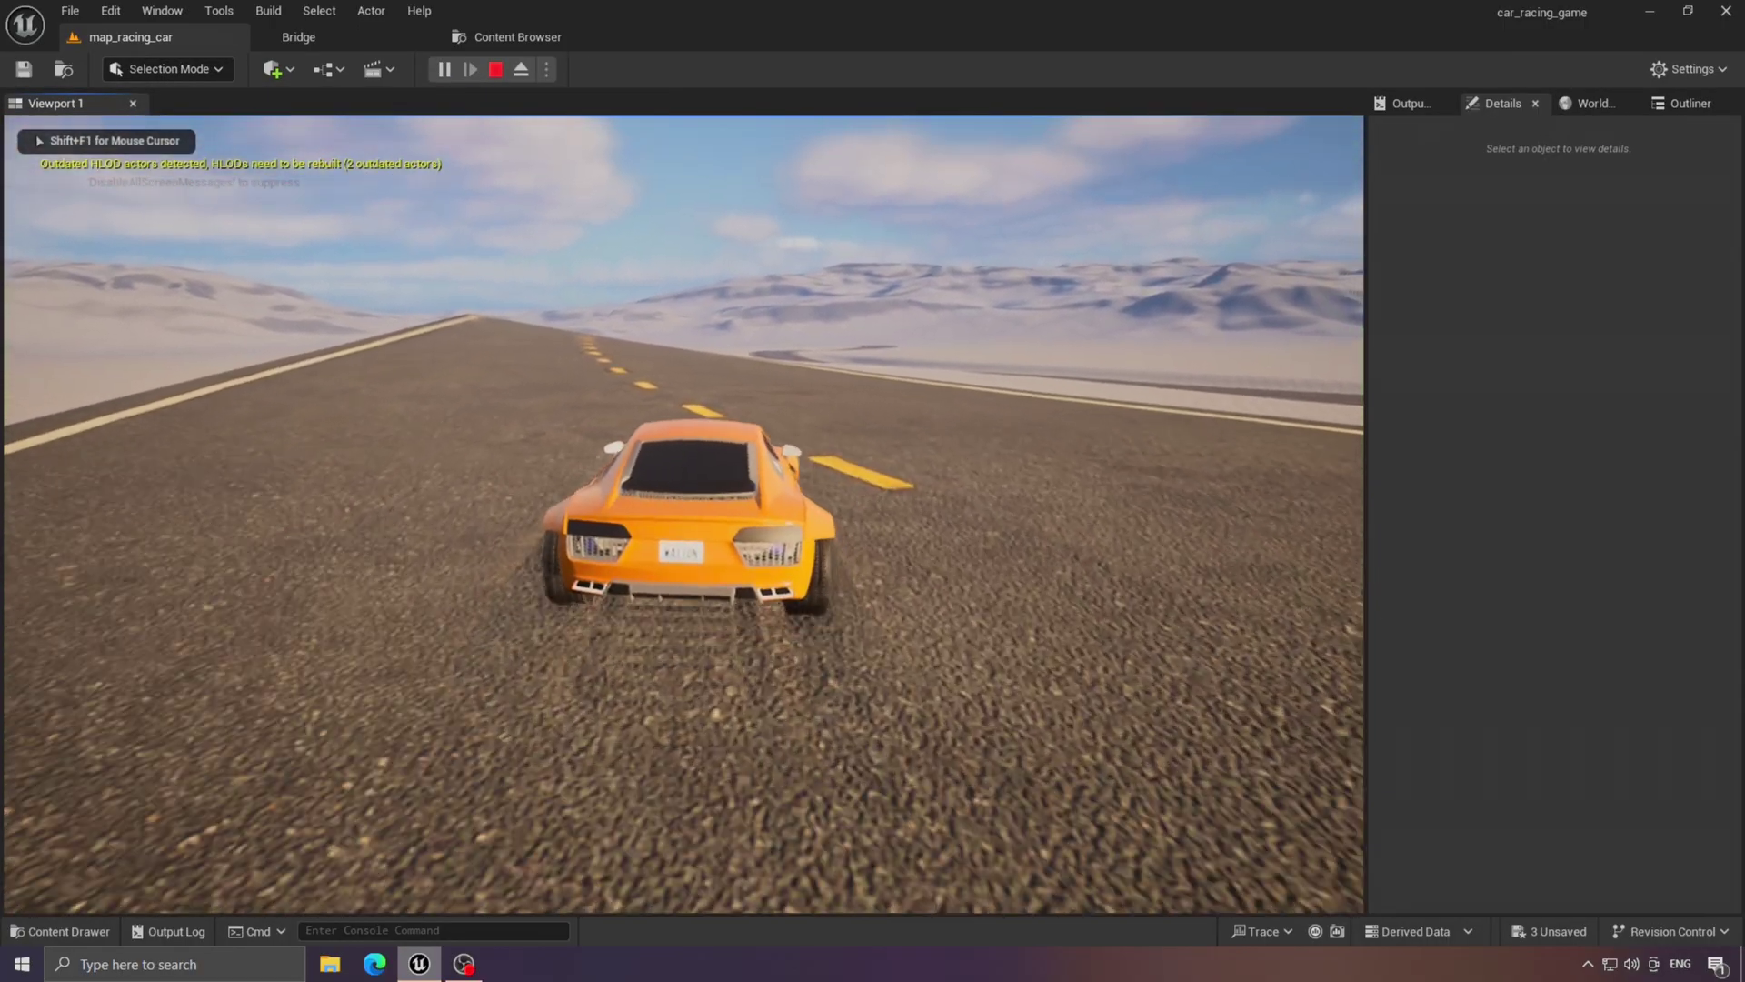
key("a")
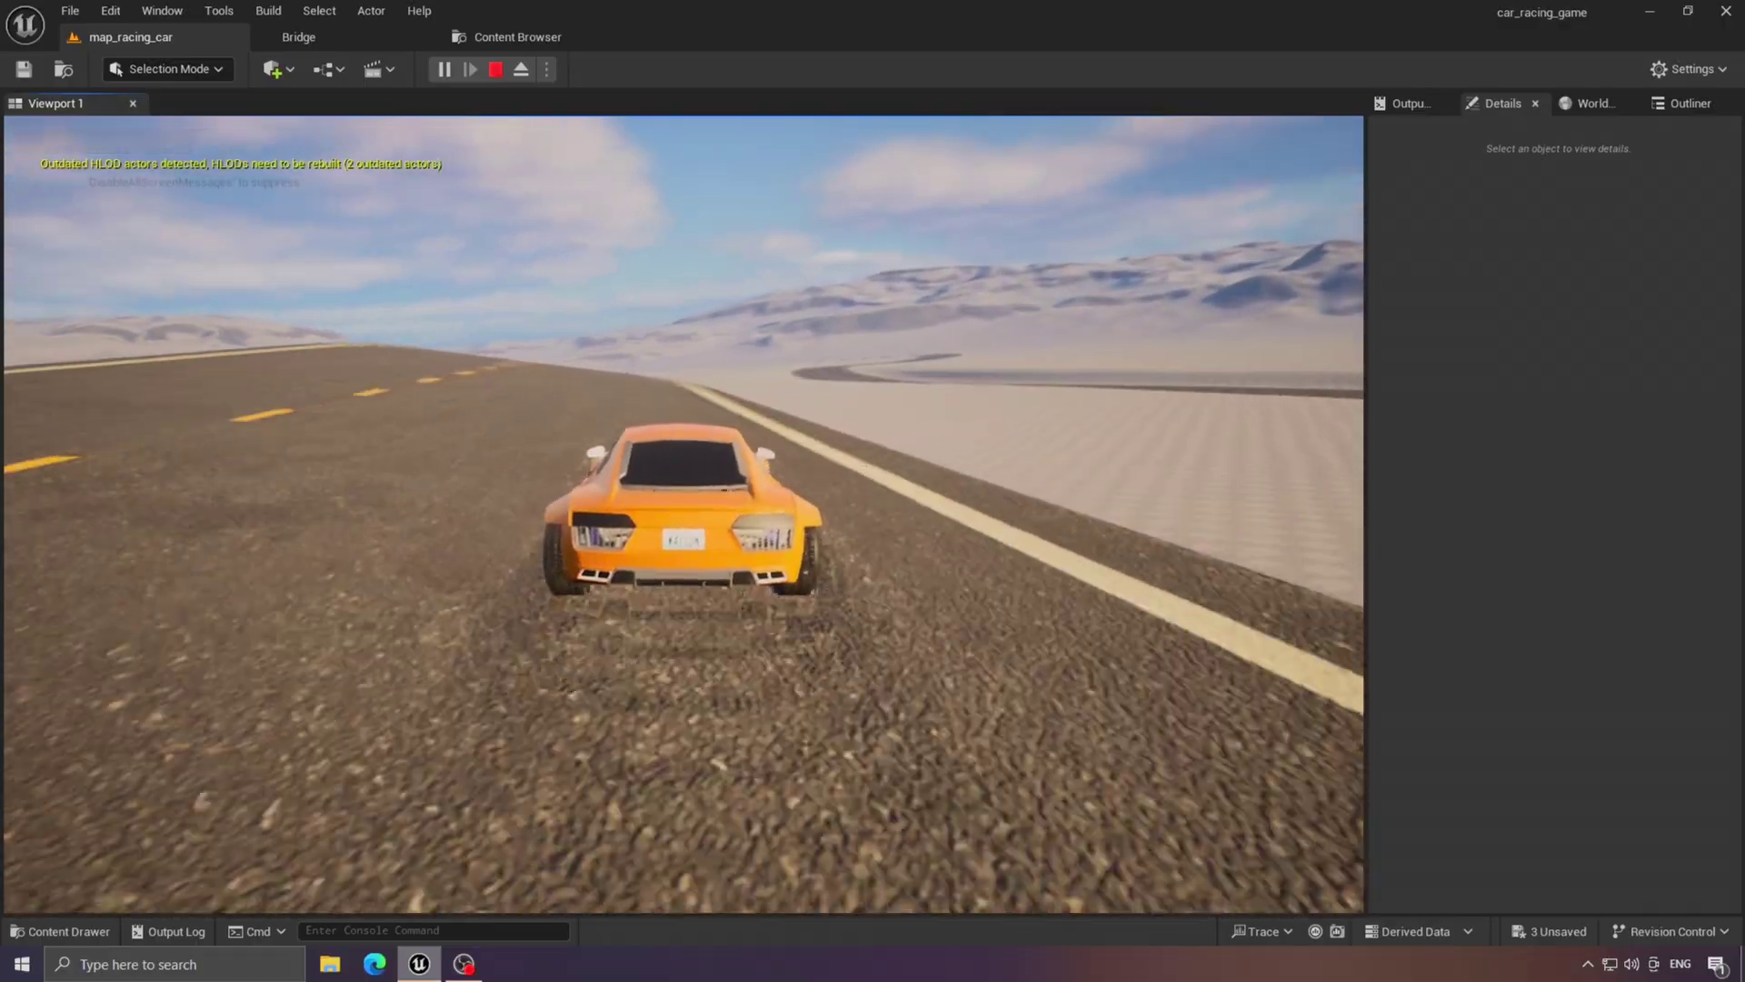
key("d")
key("a")
key("d")
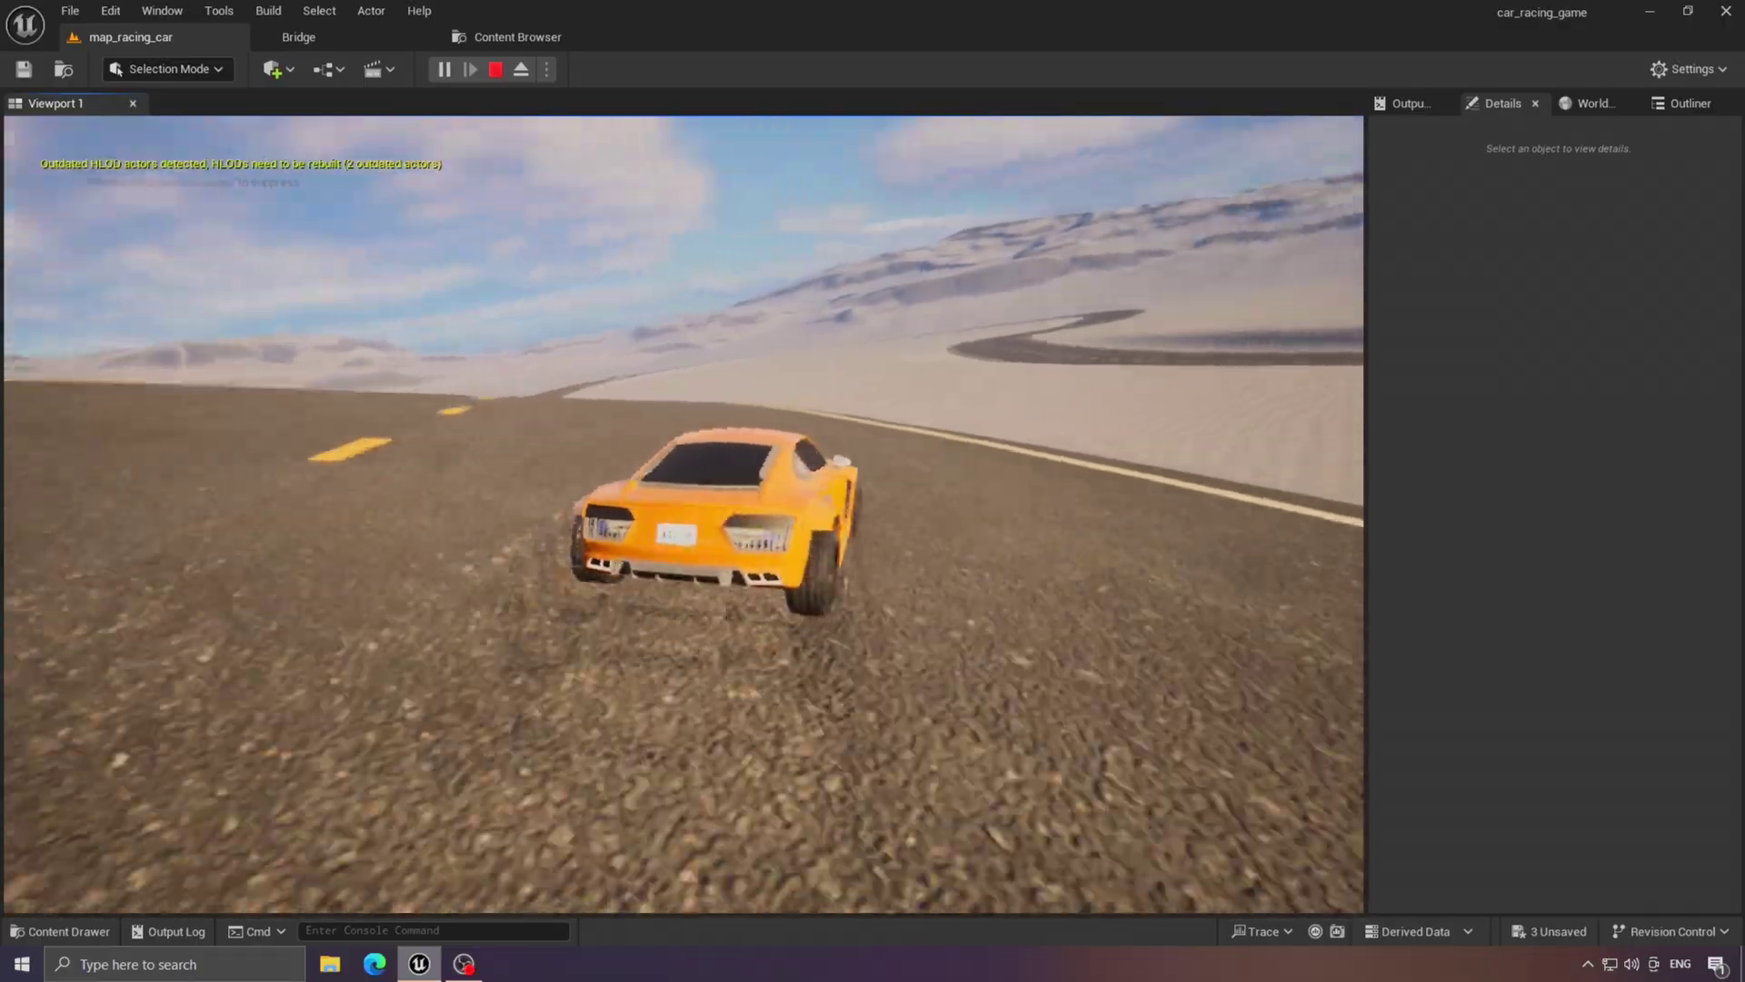
key("a")
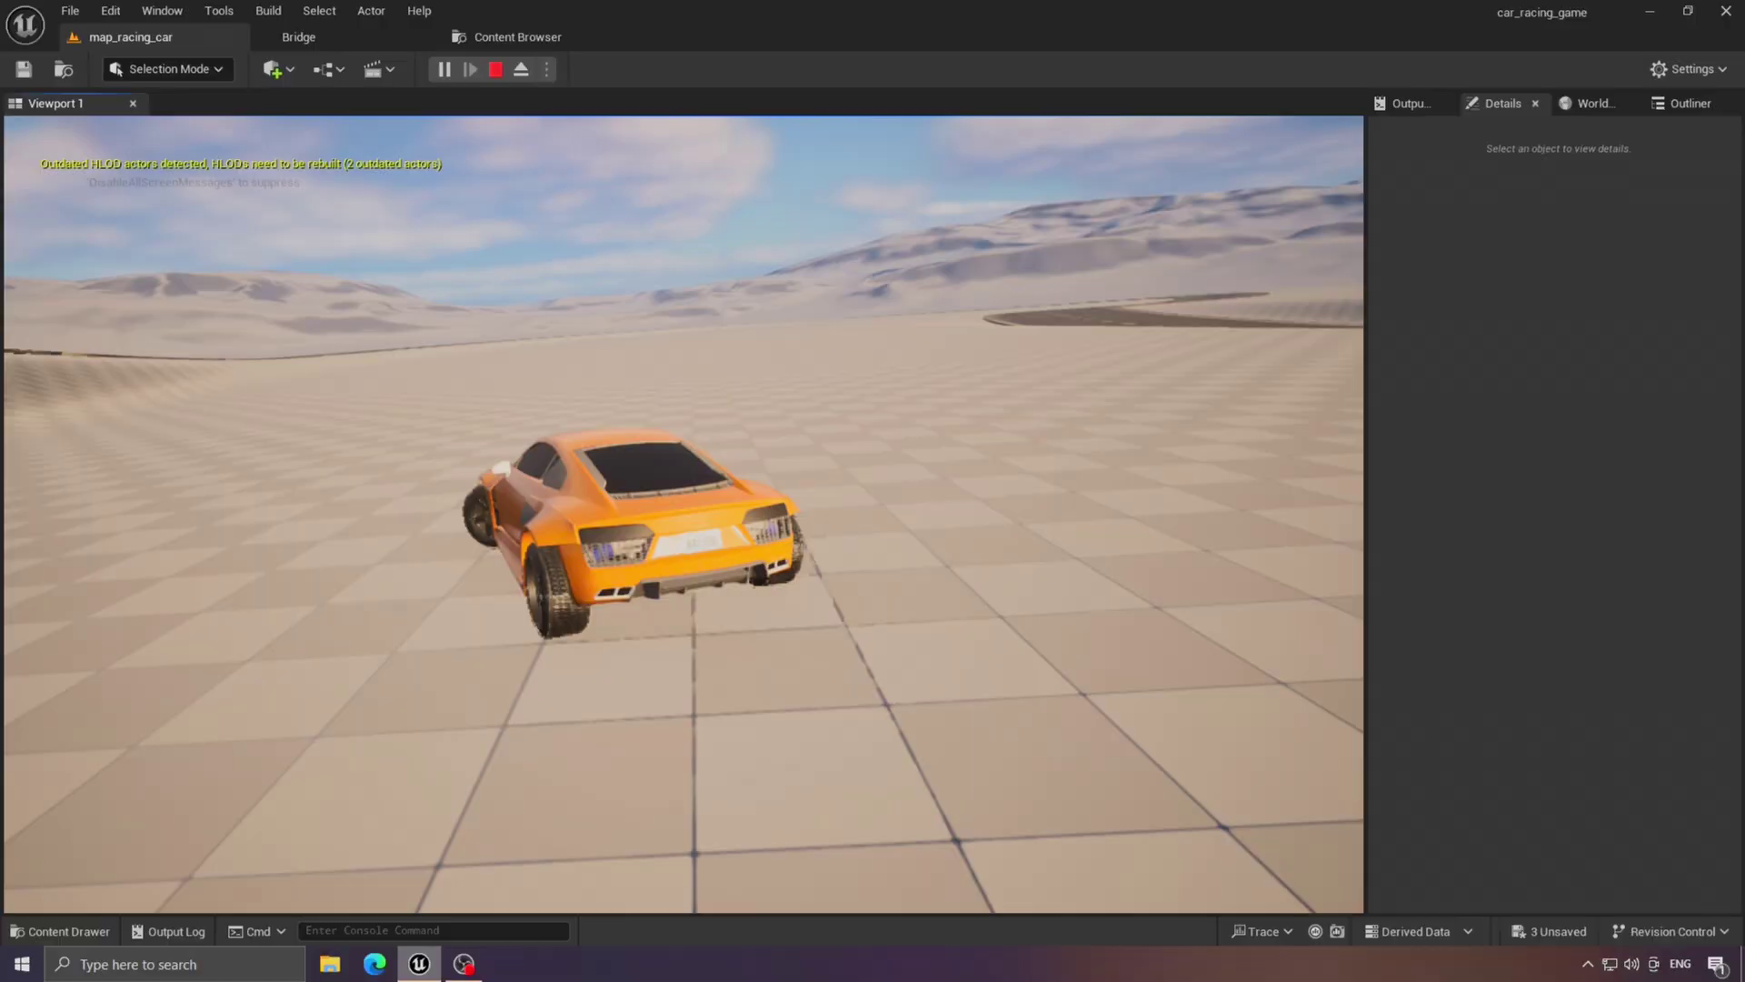
key("a")
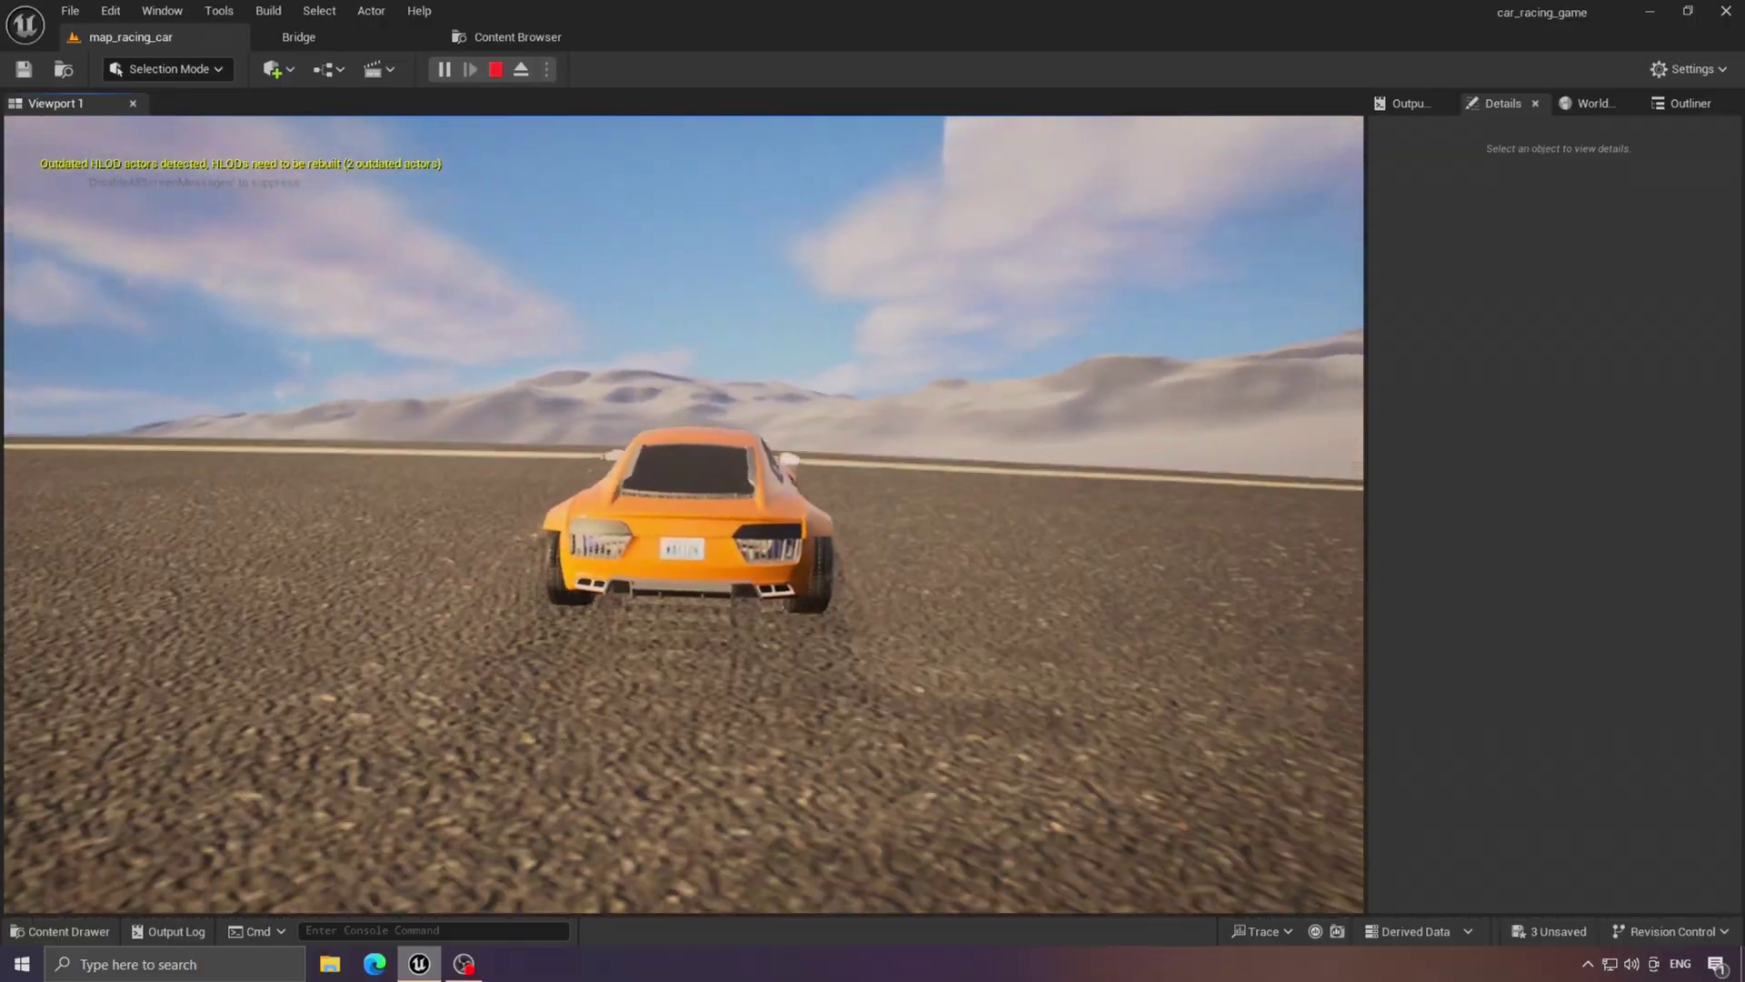
key("d")
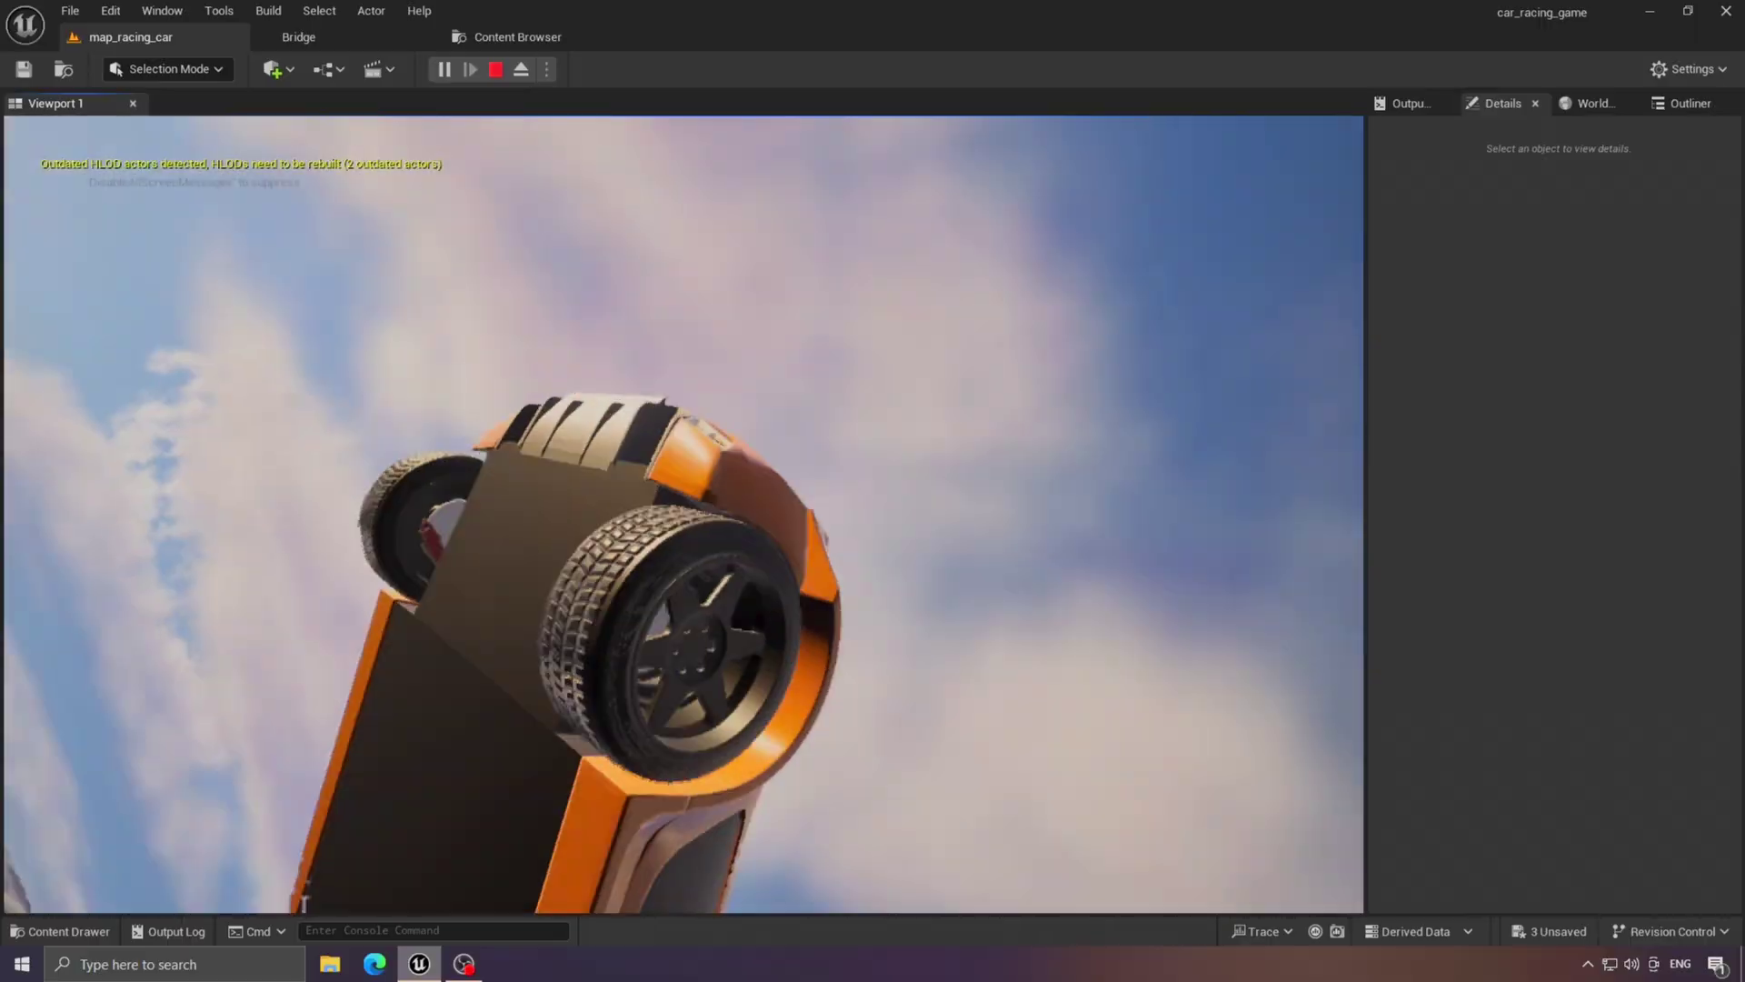
key("Escape")
right_click_drag(684, 515, 909, 745)
key("s")
right_click_drag(752, 764, 753, 652)
key("w")
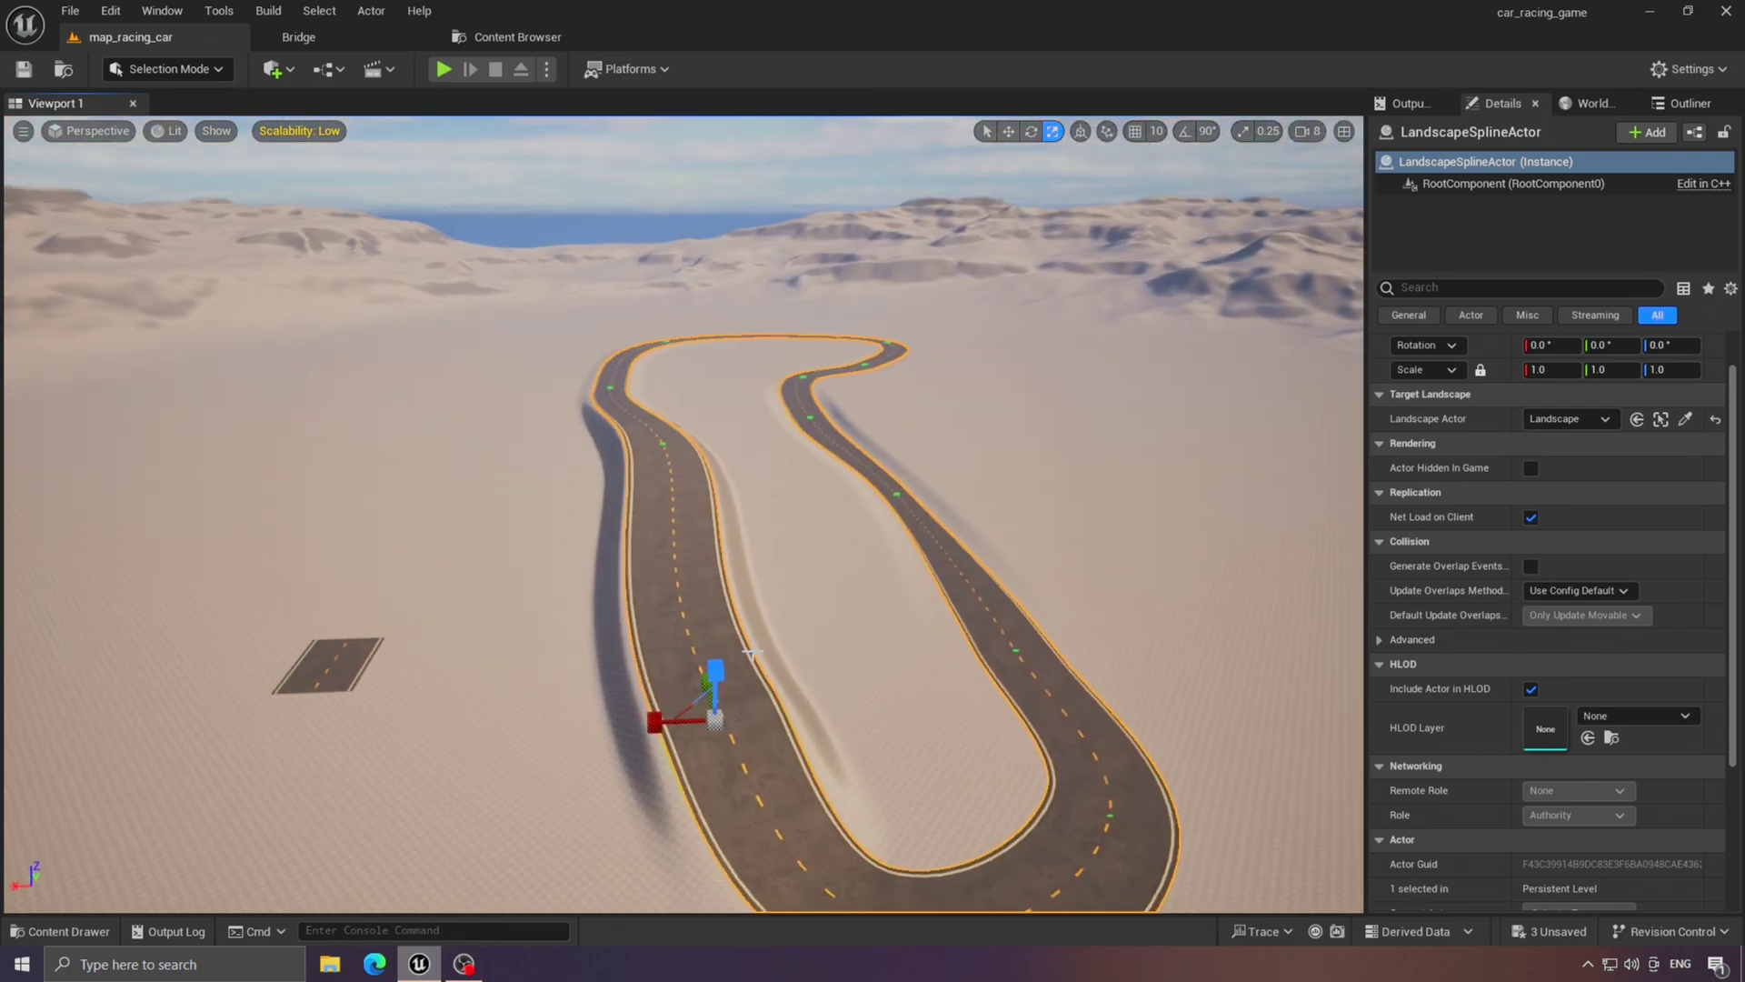
Add the local Modular Metal Guardrail Kit from Bridge to the project in Medium Quality.
left_click(333, 37)
left_click(427, 355)
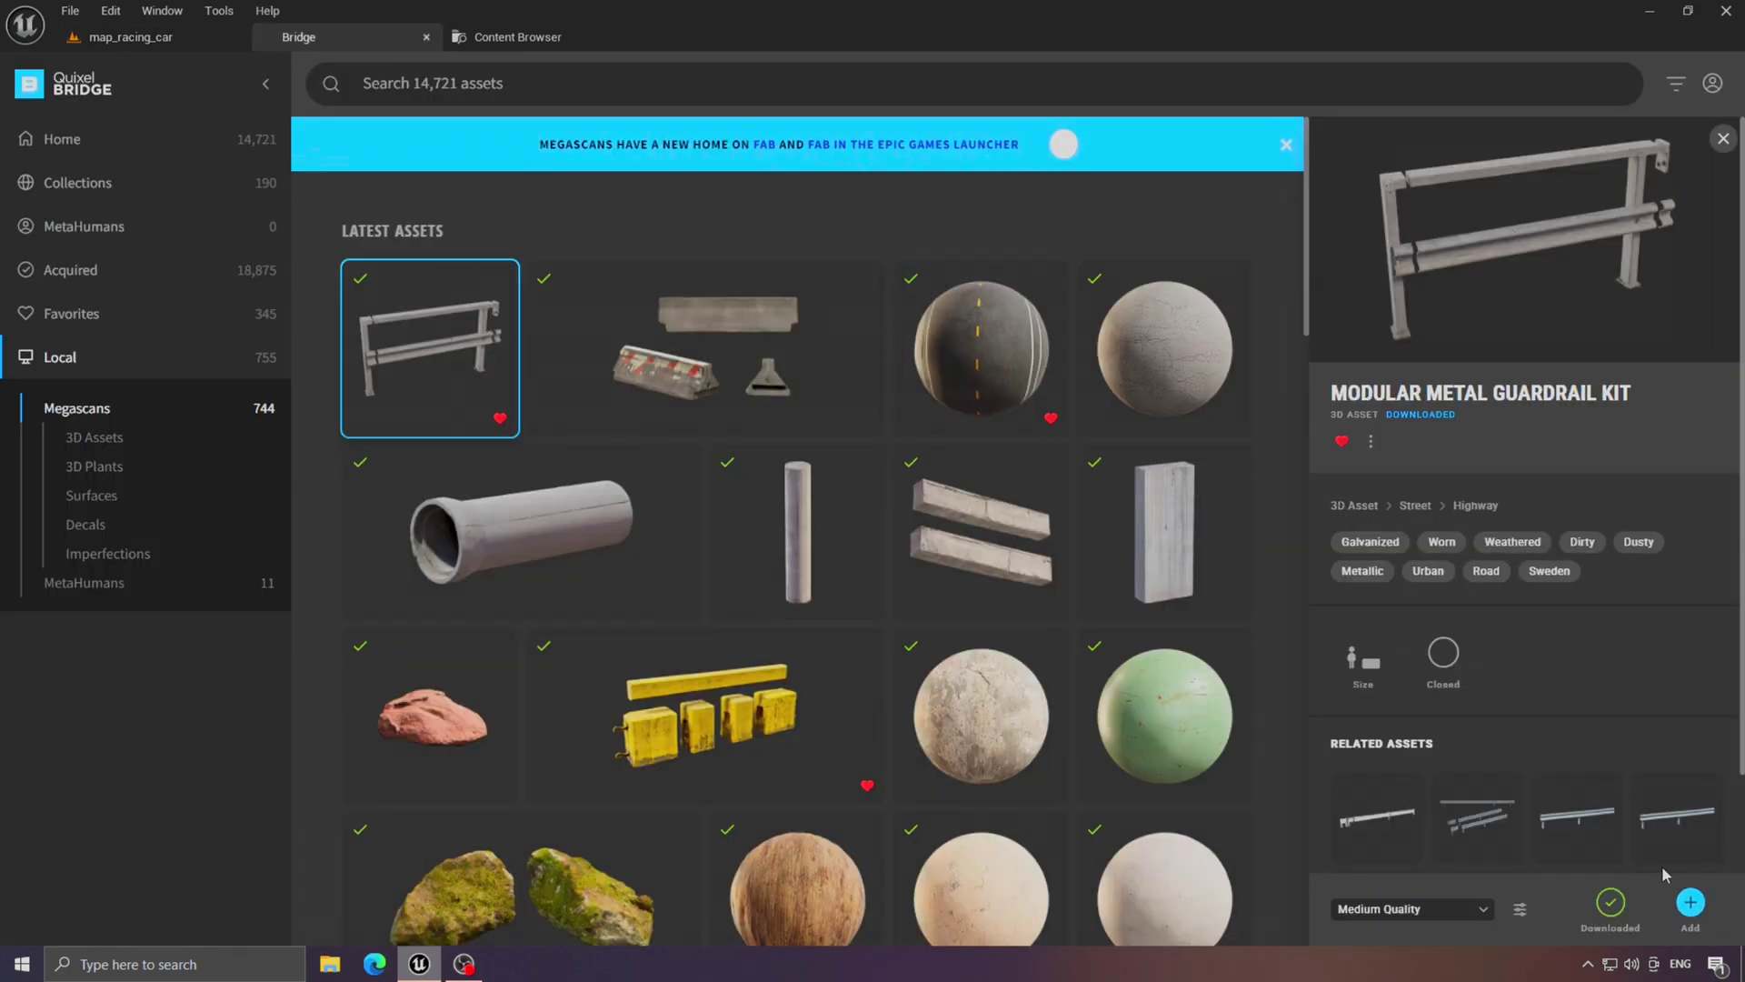
left_click(1691, 903)
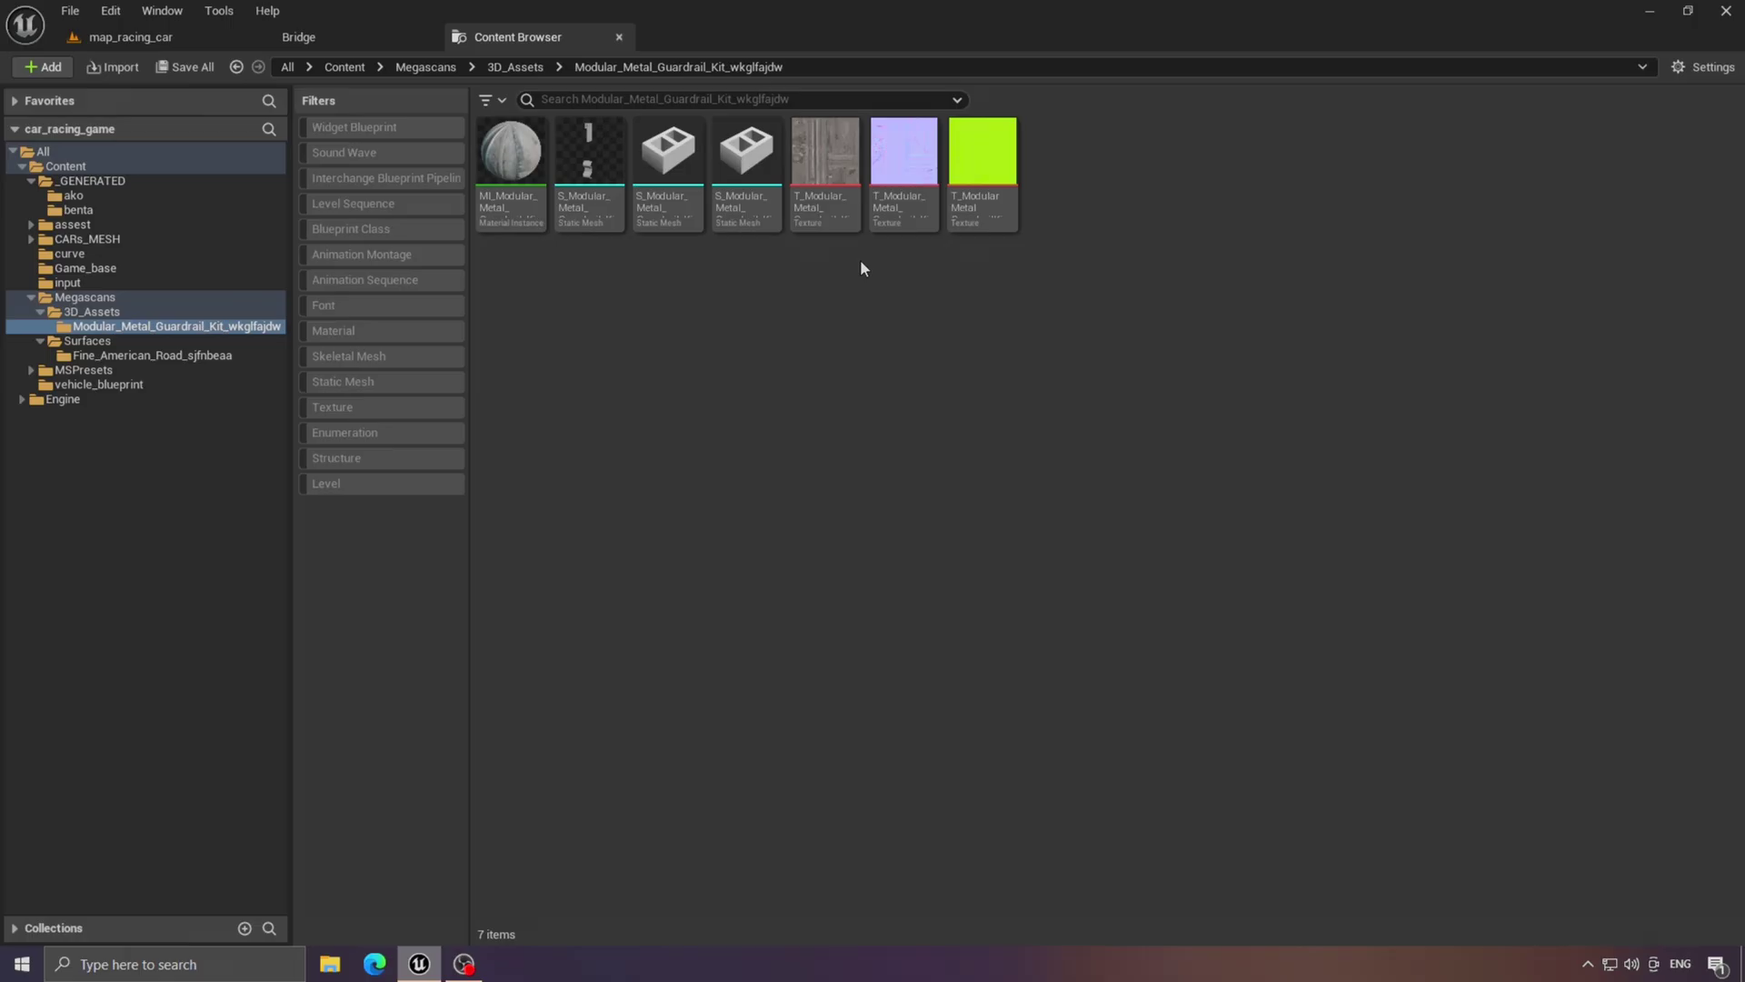
Inspect the single-post guardrail static mesh in its mesh editor and close it.
double_click(733, 187)
left_click(234, 36)
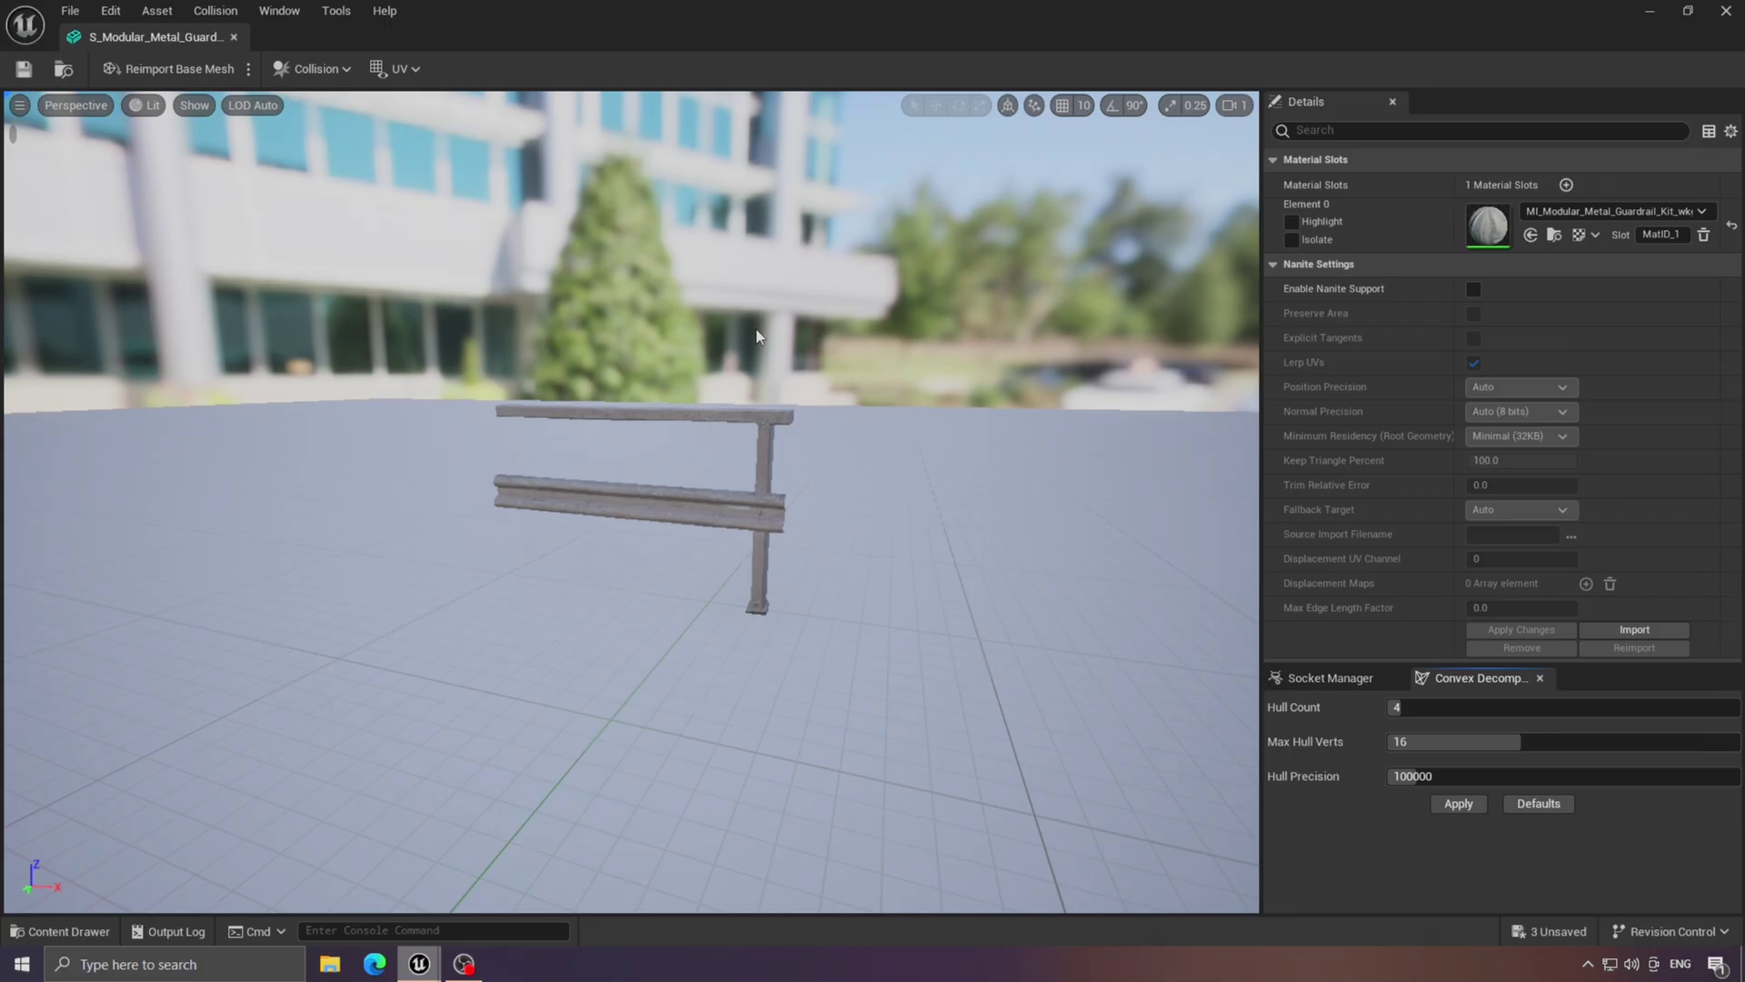
left_click(234, 36)
Place the Var3 single-post guardrail mesh into the map_racing_car level and frame it in the view.
left_click_drag(737, 204, 172, 37)
left_click_drag(326, 677, 328, 678)
key("f")
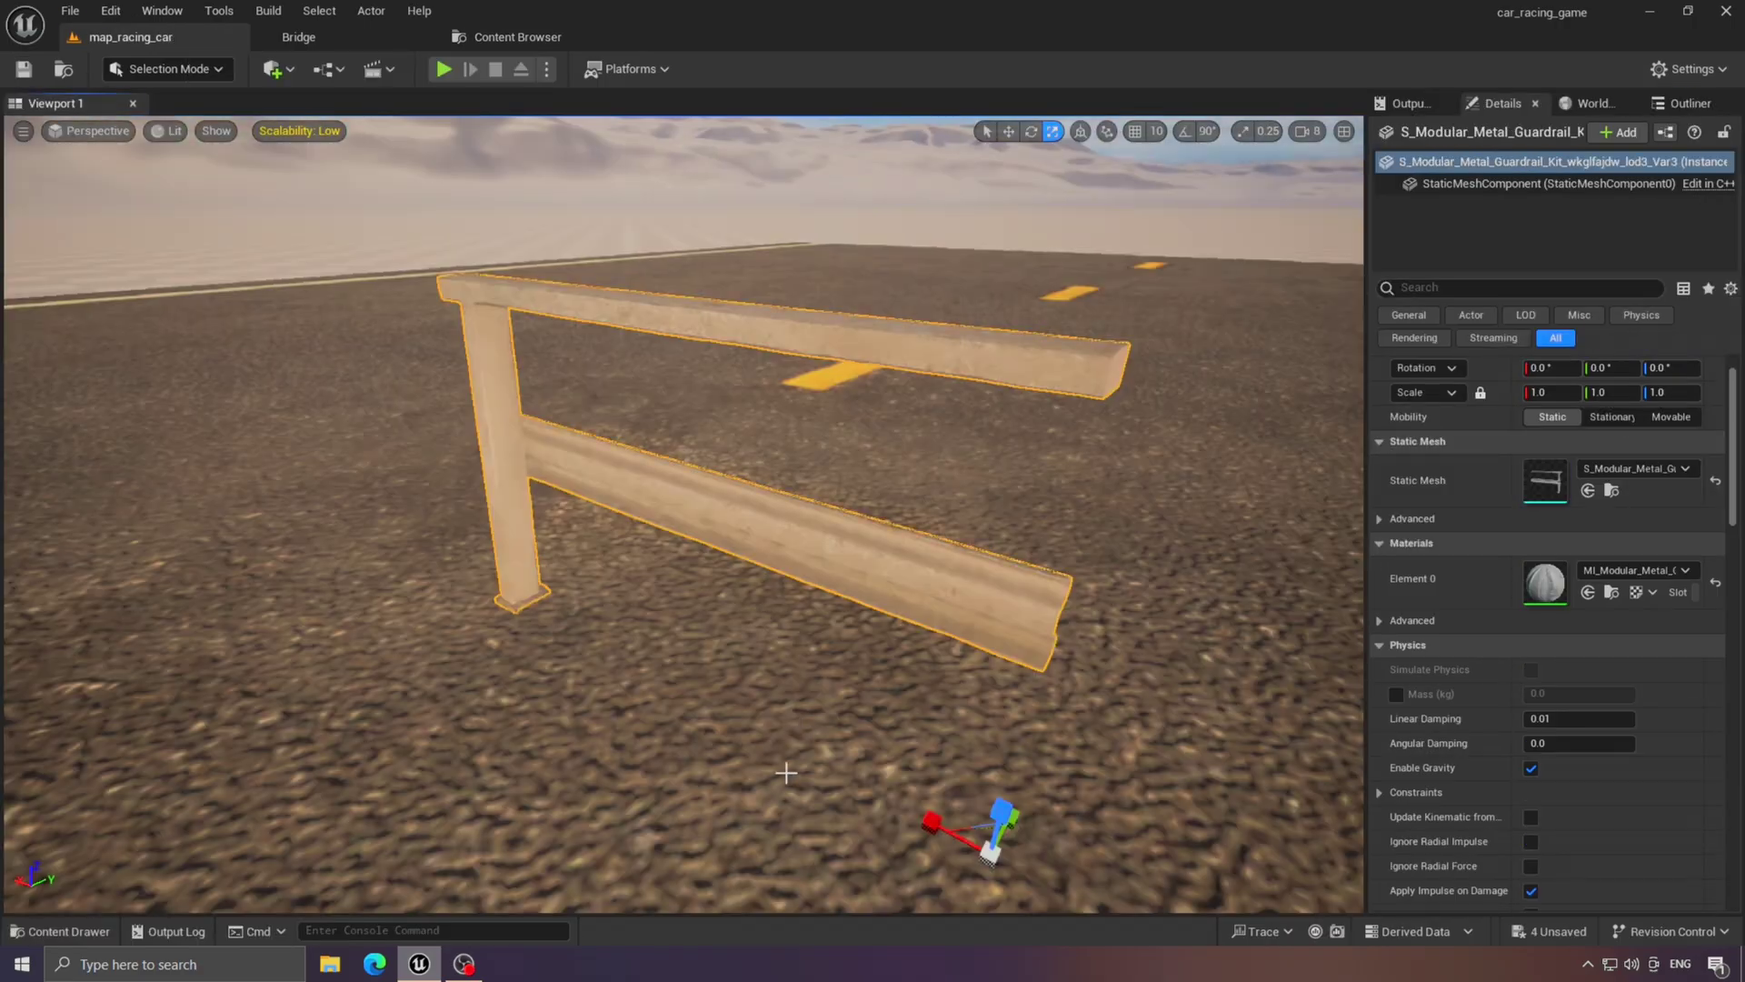
Scale the guardrail uniformly to 2.0 on the standalone road piece.
right_click_drag(777, 763, 777, 831)
key("s")
key("a")
right_click_drag(777, 636, 991, 650)
key("w")
right_click_drag(952, 555, 990, 505)
Try to rotate the guardrail about its vertical axis without rotation snapping.
key("e")
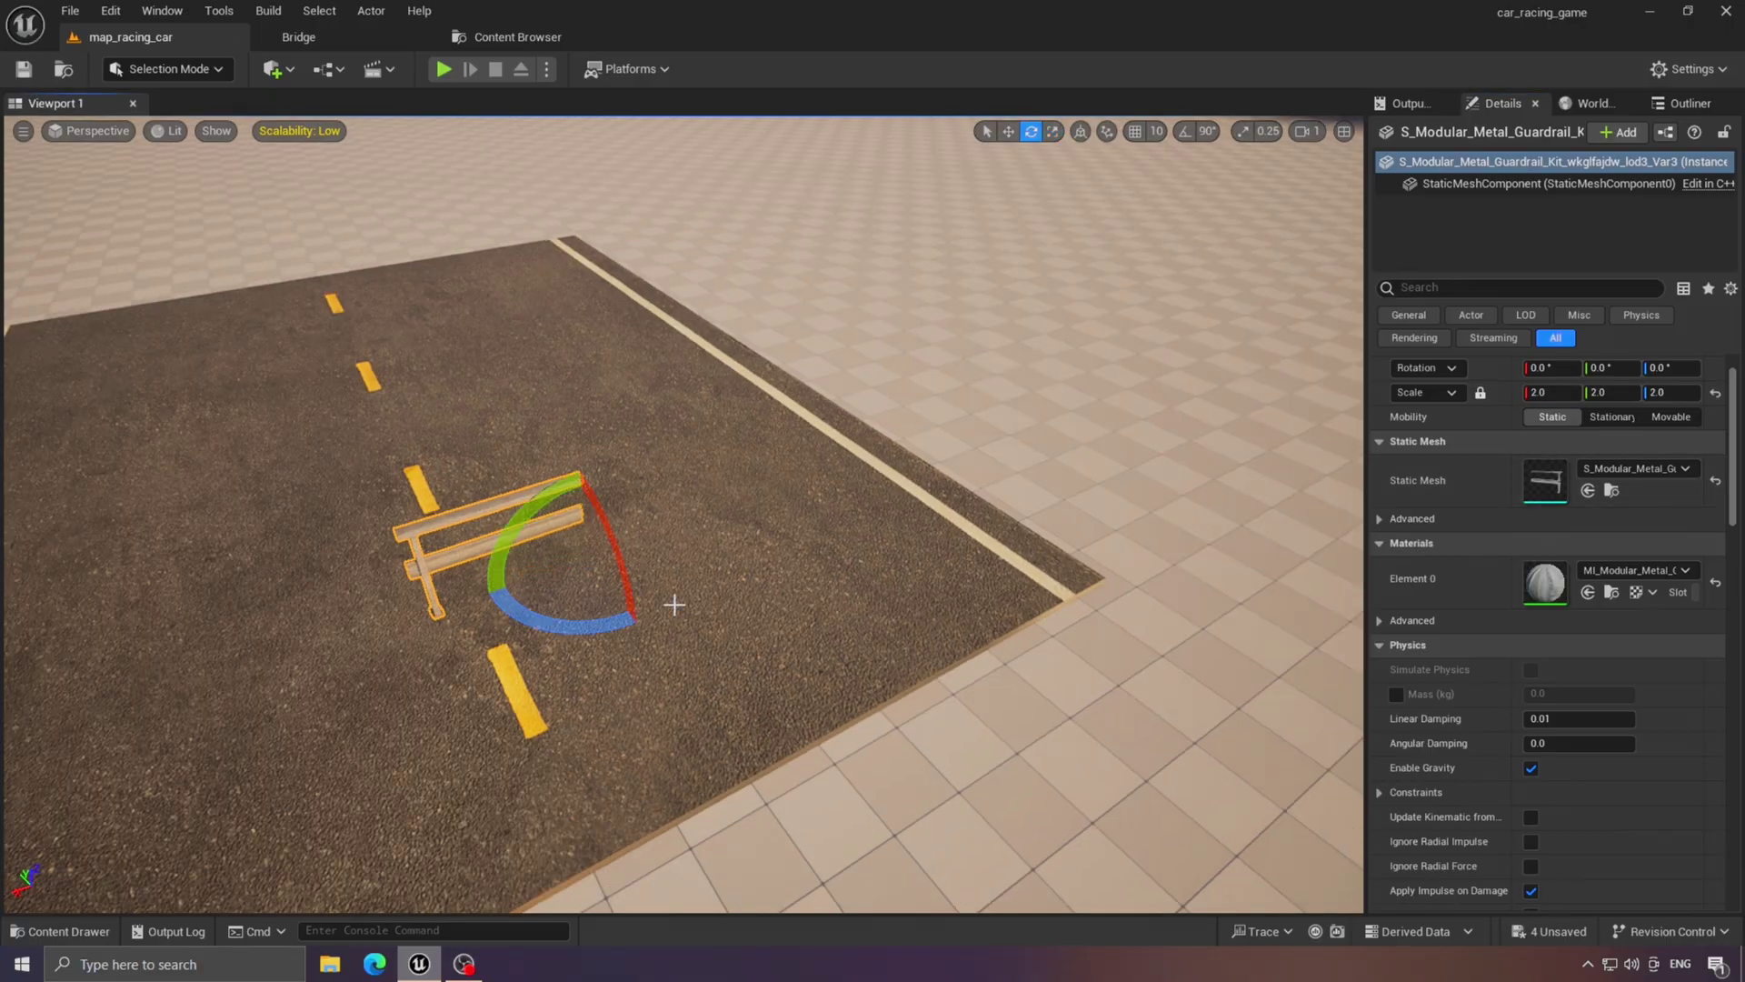
left_click_drag(571, 622, 772, 581)
key("ctrl+z")
left_click(959, 402)
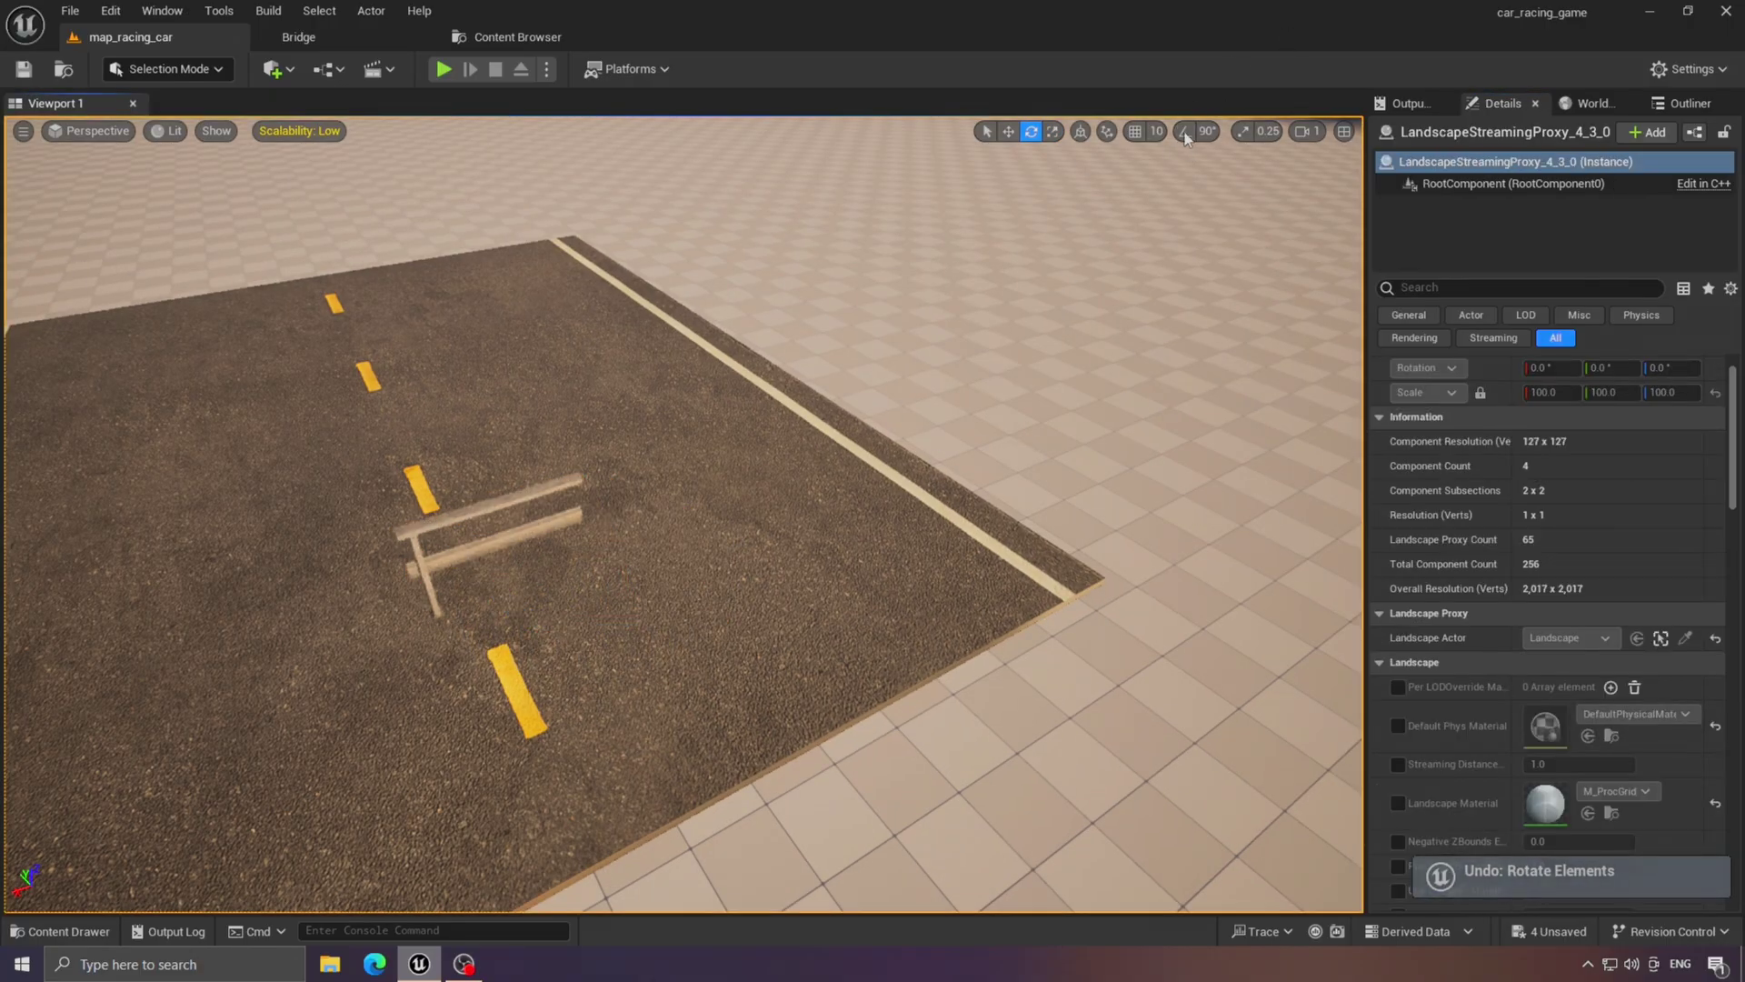
Enable 90° rotation snapping and rotate the guardrail to -90° about Z.
left_click(1184, 132)
left_click(556, 521)
left_click_drag(568, 626, 643, 637)
Move the guardrail to the outer edge line of the road piece, with its post near the road piece's corner.
key("w")
left_click_drag(580, 559, 822, 470)
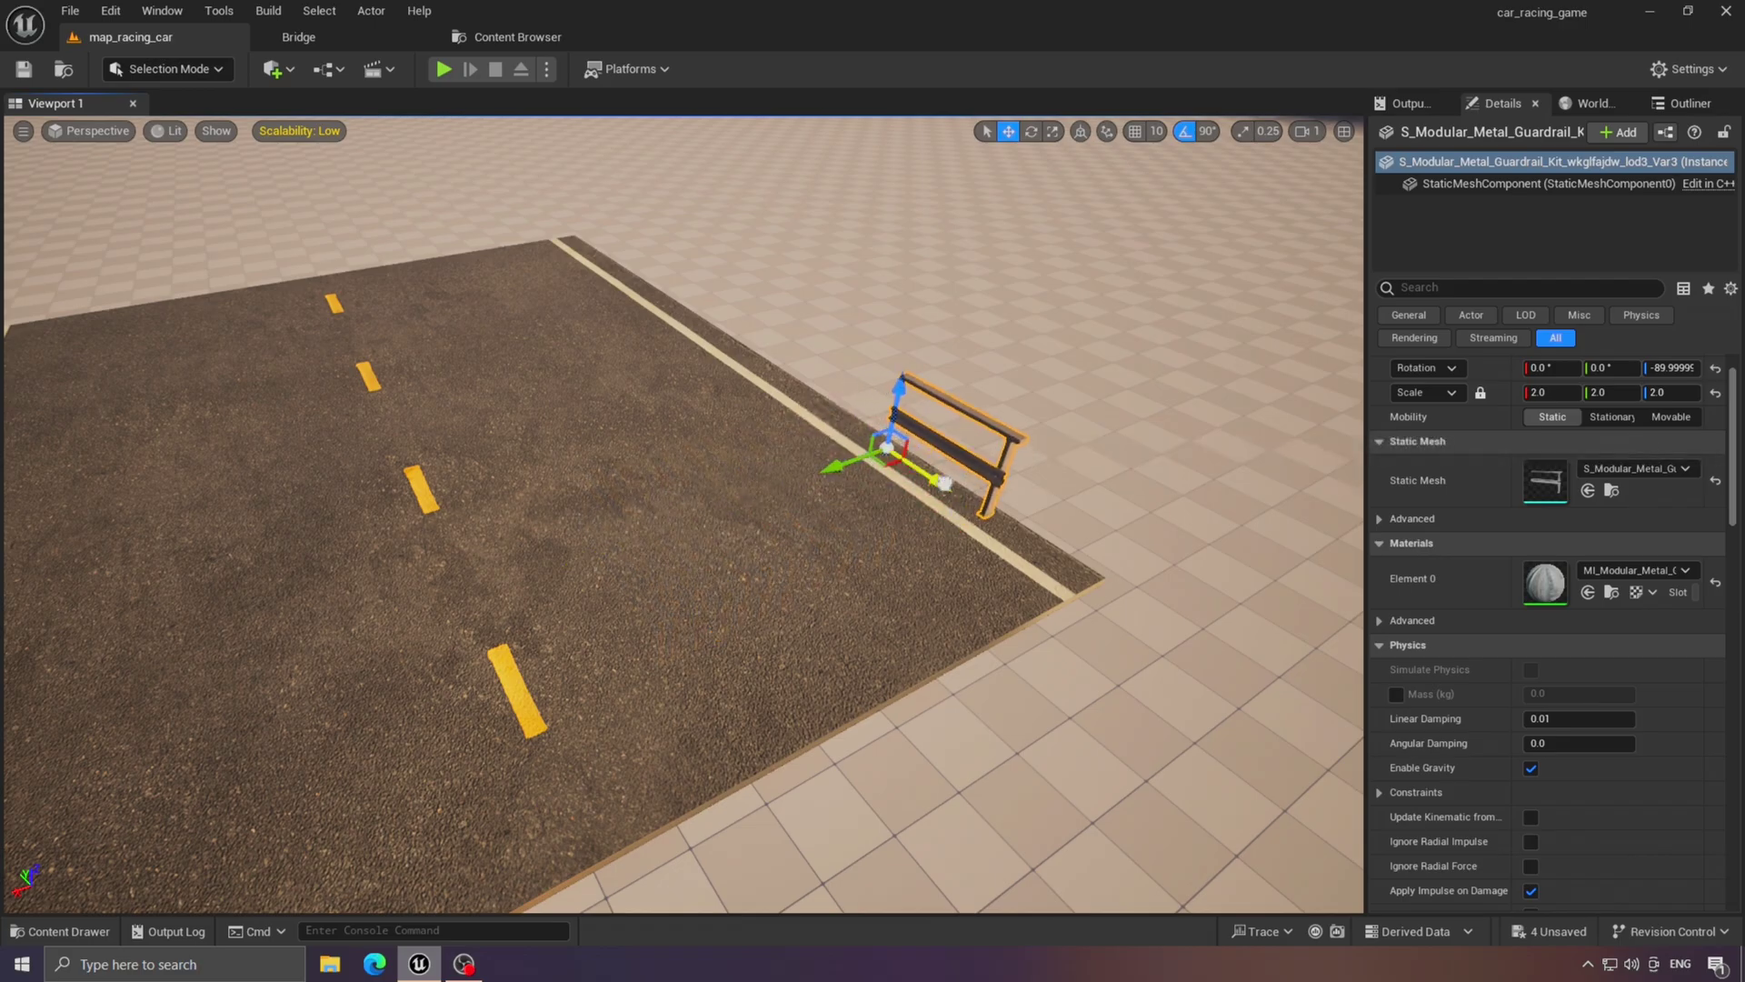
right_click_drag(1044, 548, 1173, 545)
key("w")
key("a")
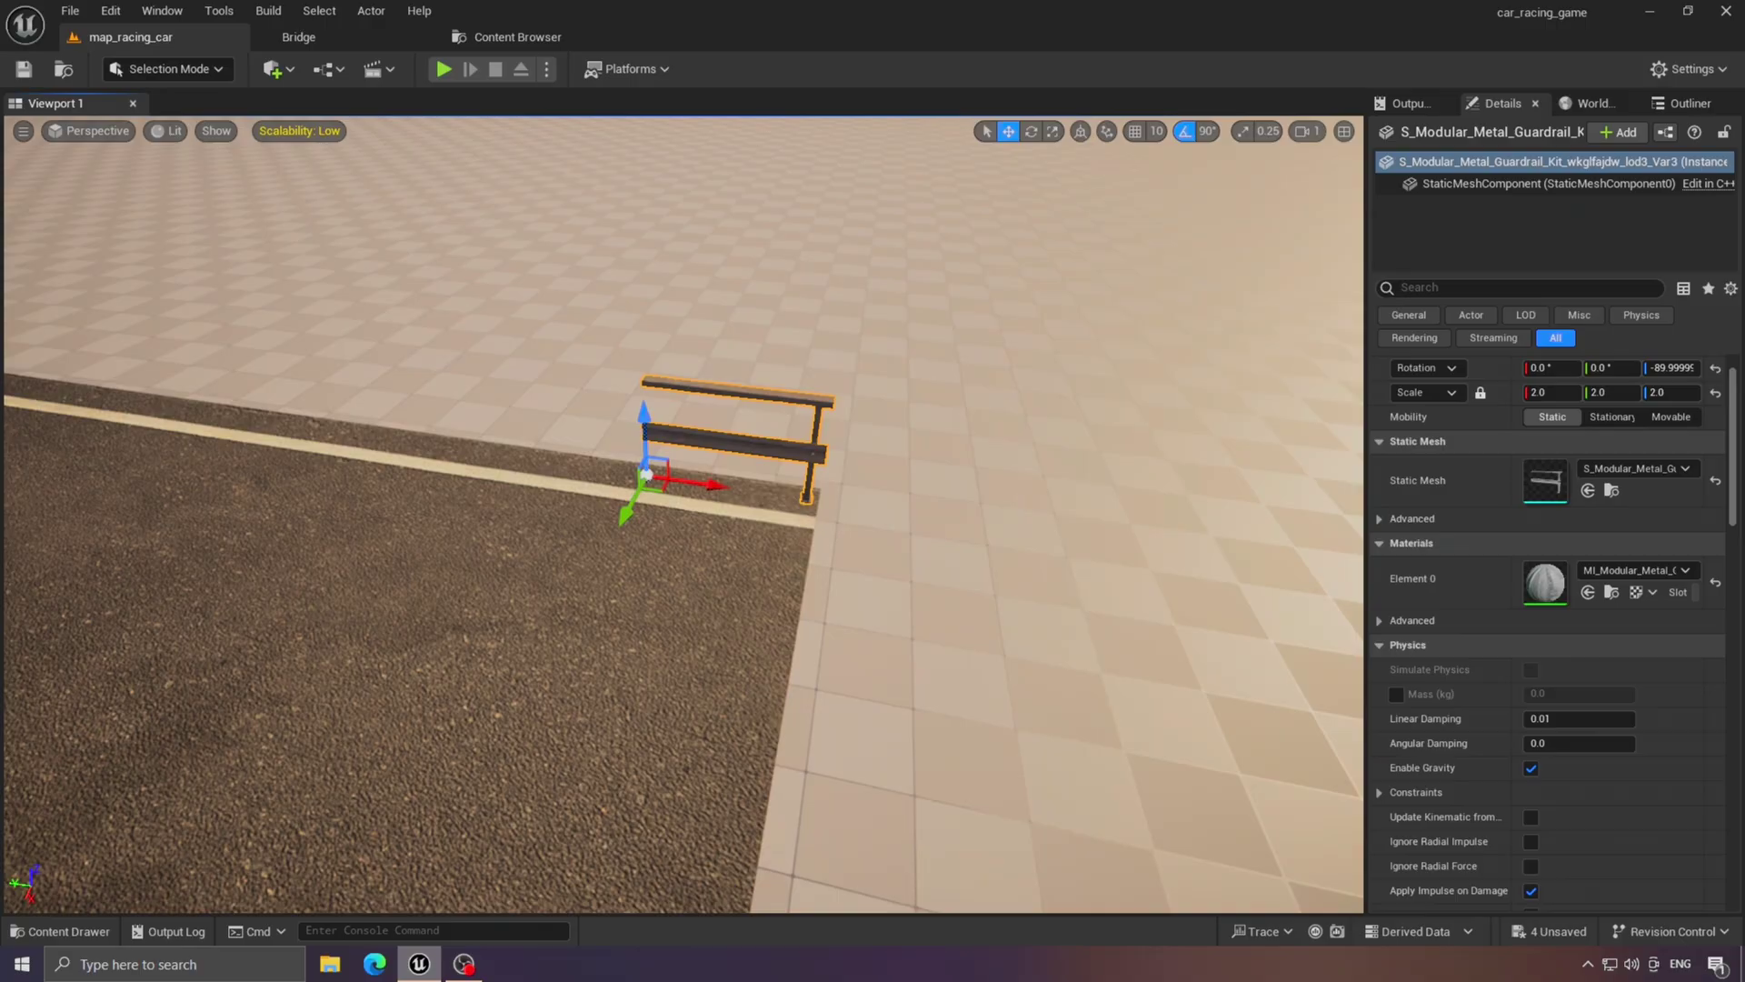
left_click_drag(713, 488, 707, 488)
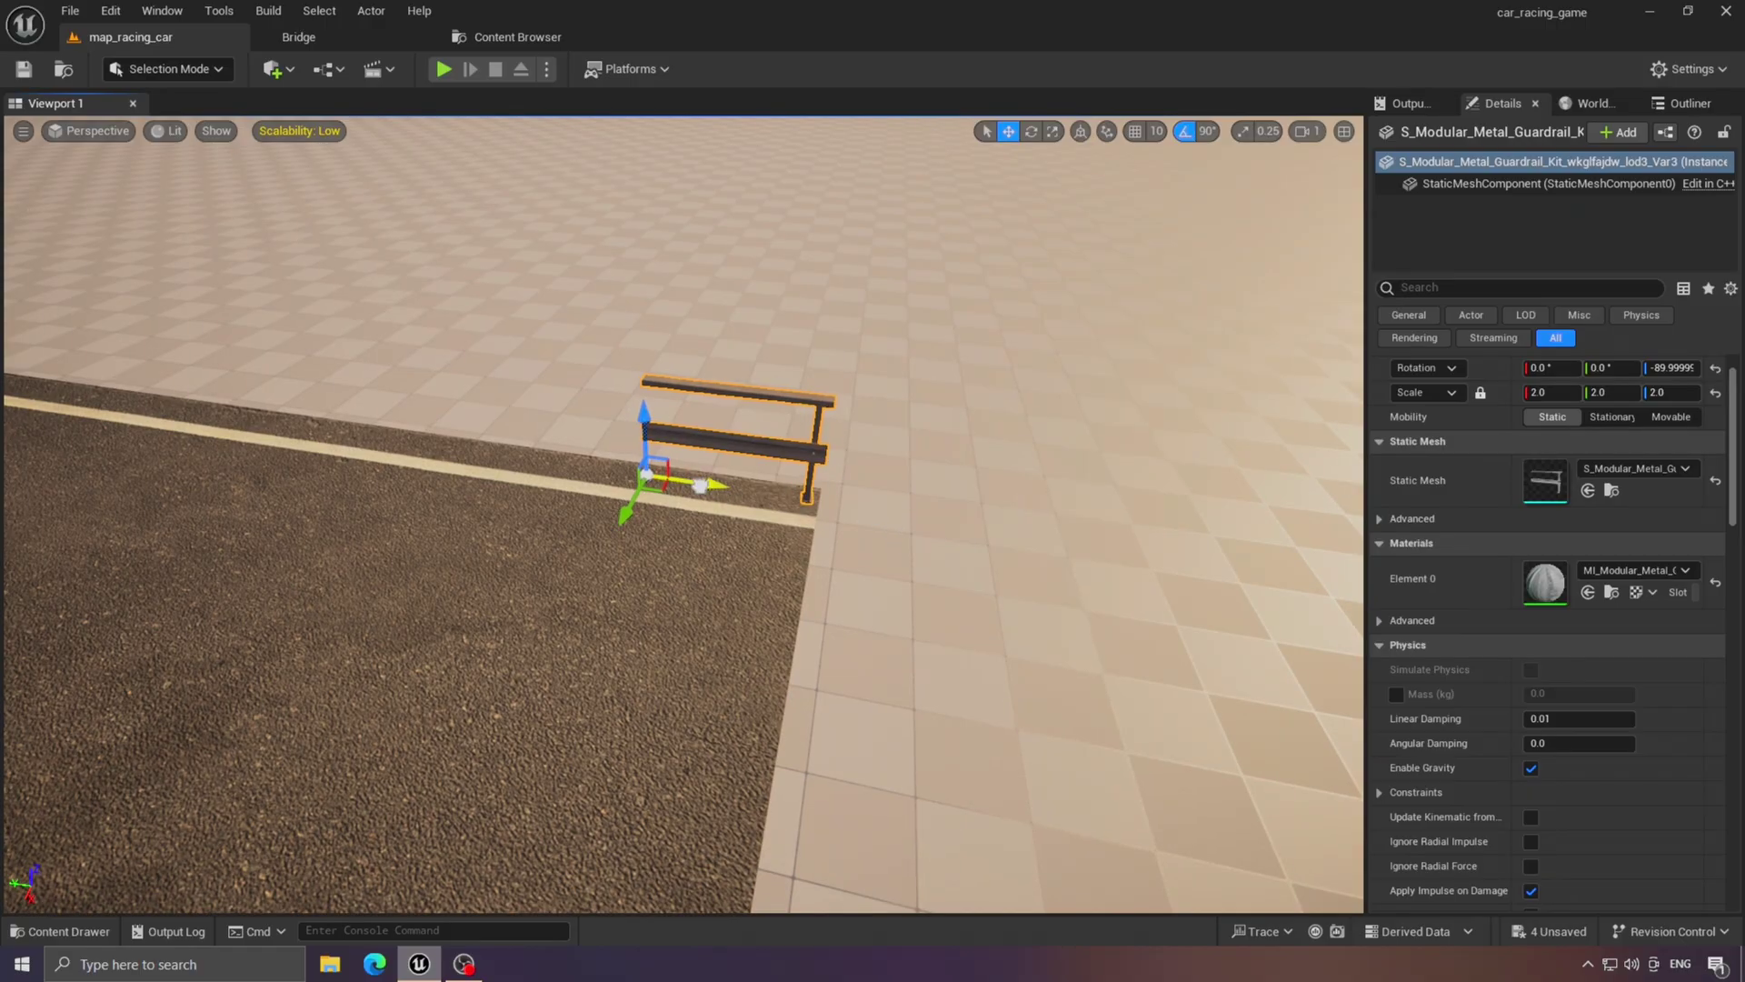
Switch to Modeling mode and create a box on the ground near the guardrail.
left_click(202, 68)
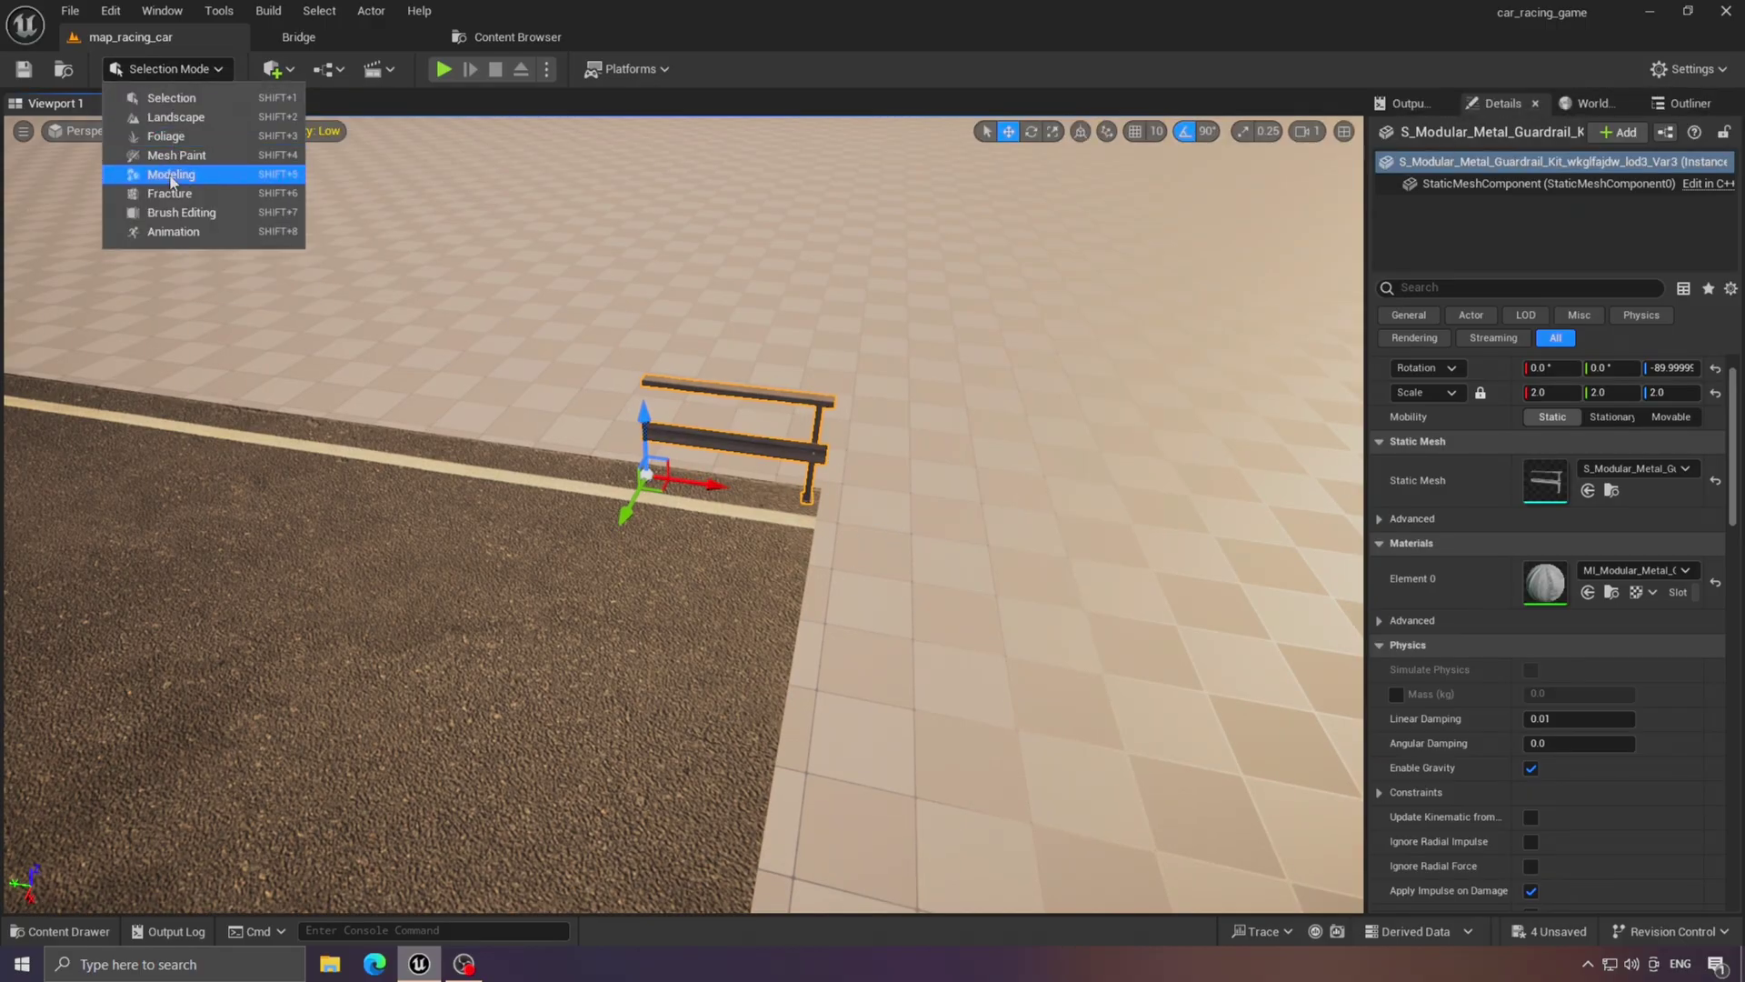
left_click(175, 171)
left_click(57, 118)
left_click(974, 514)
left_click(983, 884)
Move the box over the guardrail and scale it to about 3.08 in Y and 4.03 in Z.
key("a")
right_click_drag(1039, 720, 1191, 749)
key("w")
left_click_drag(1013, 668, 750, 656)
key("d")
right_click_drag(750, 657, 618, 627)
key("w")
key("r")
left_click_drag(764, 506, 755, 404)
key("s")
right_click_drag(756, 404, 864, 341)
key("a")
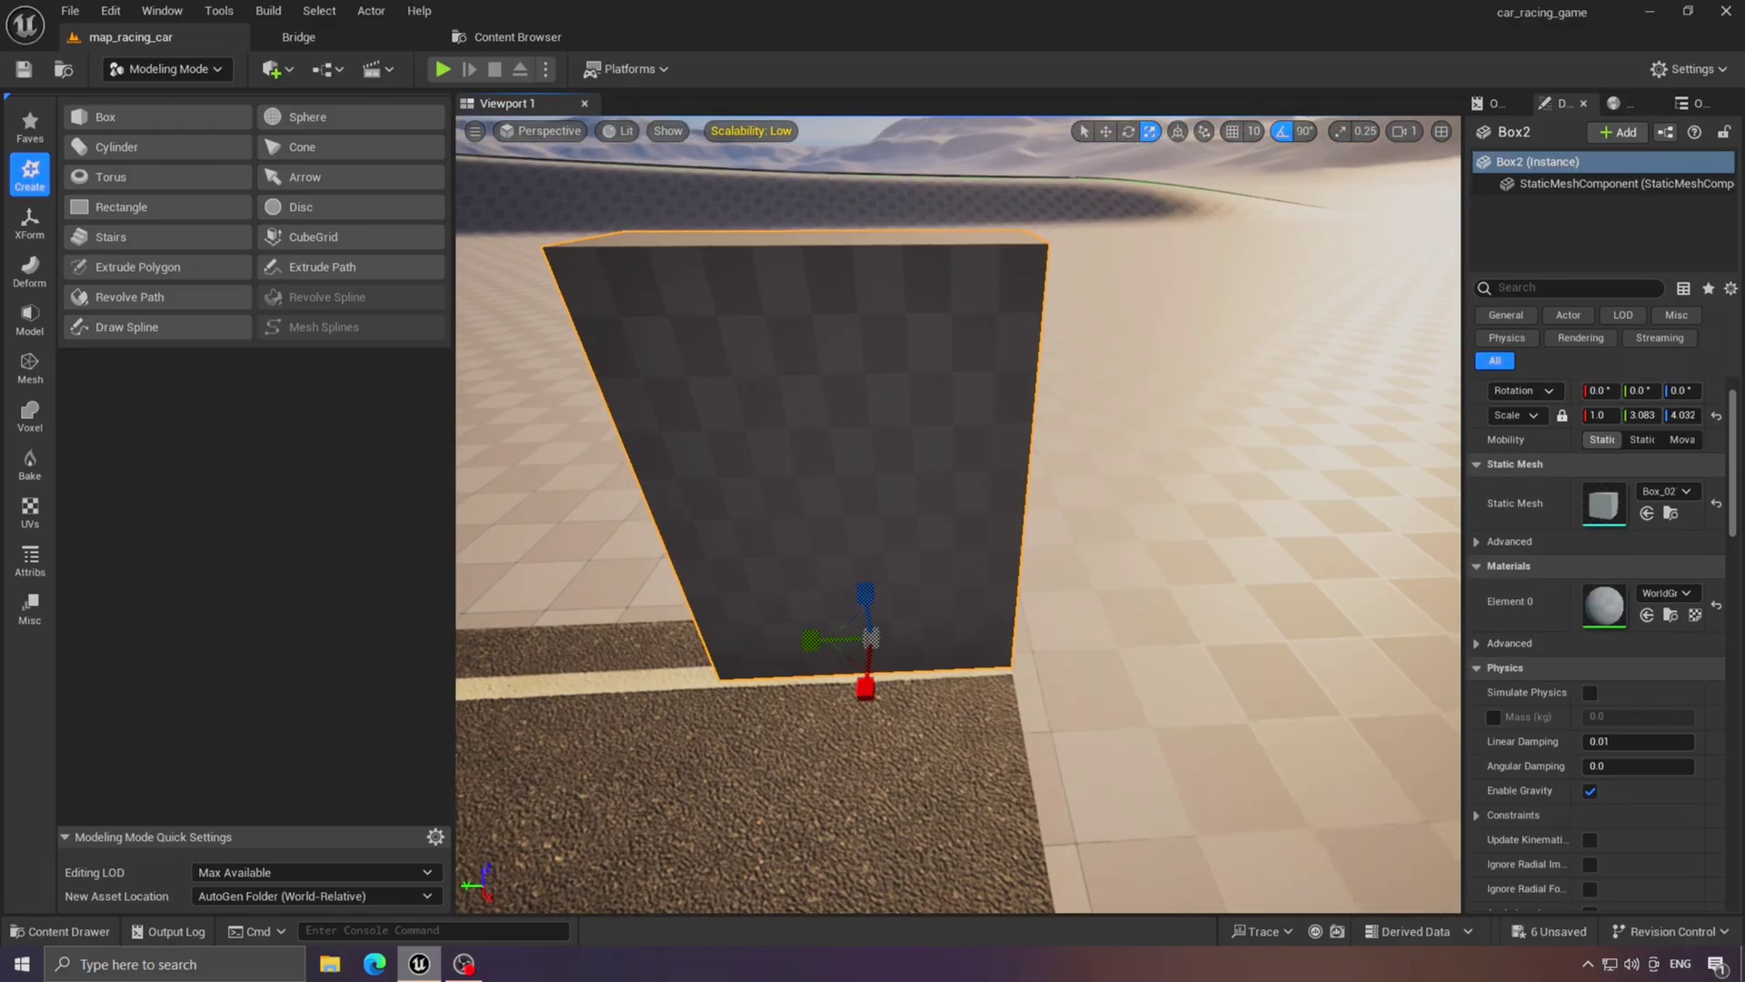
Switch the viewport to Wireframe to show the guardrail inside the box.
scroll(818, 545, "down", 2)
left_click(618, 132)
left_click(637, 239)
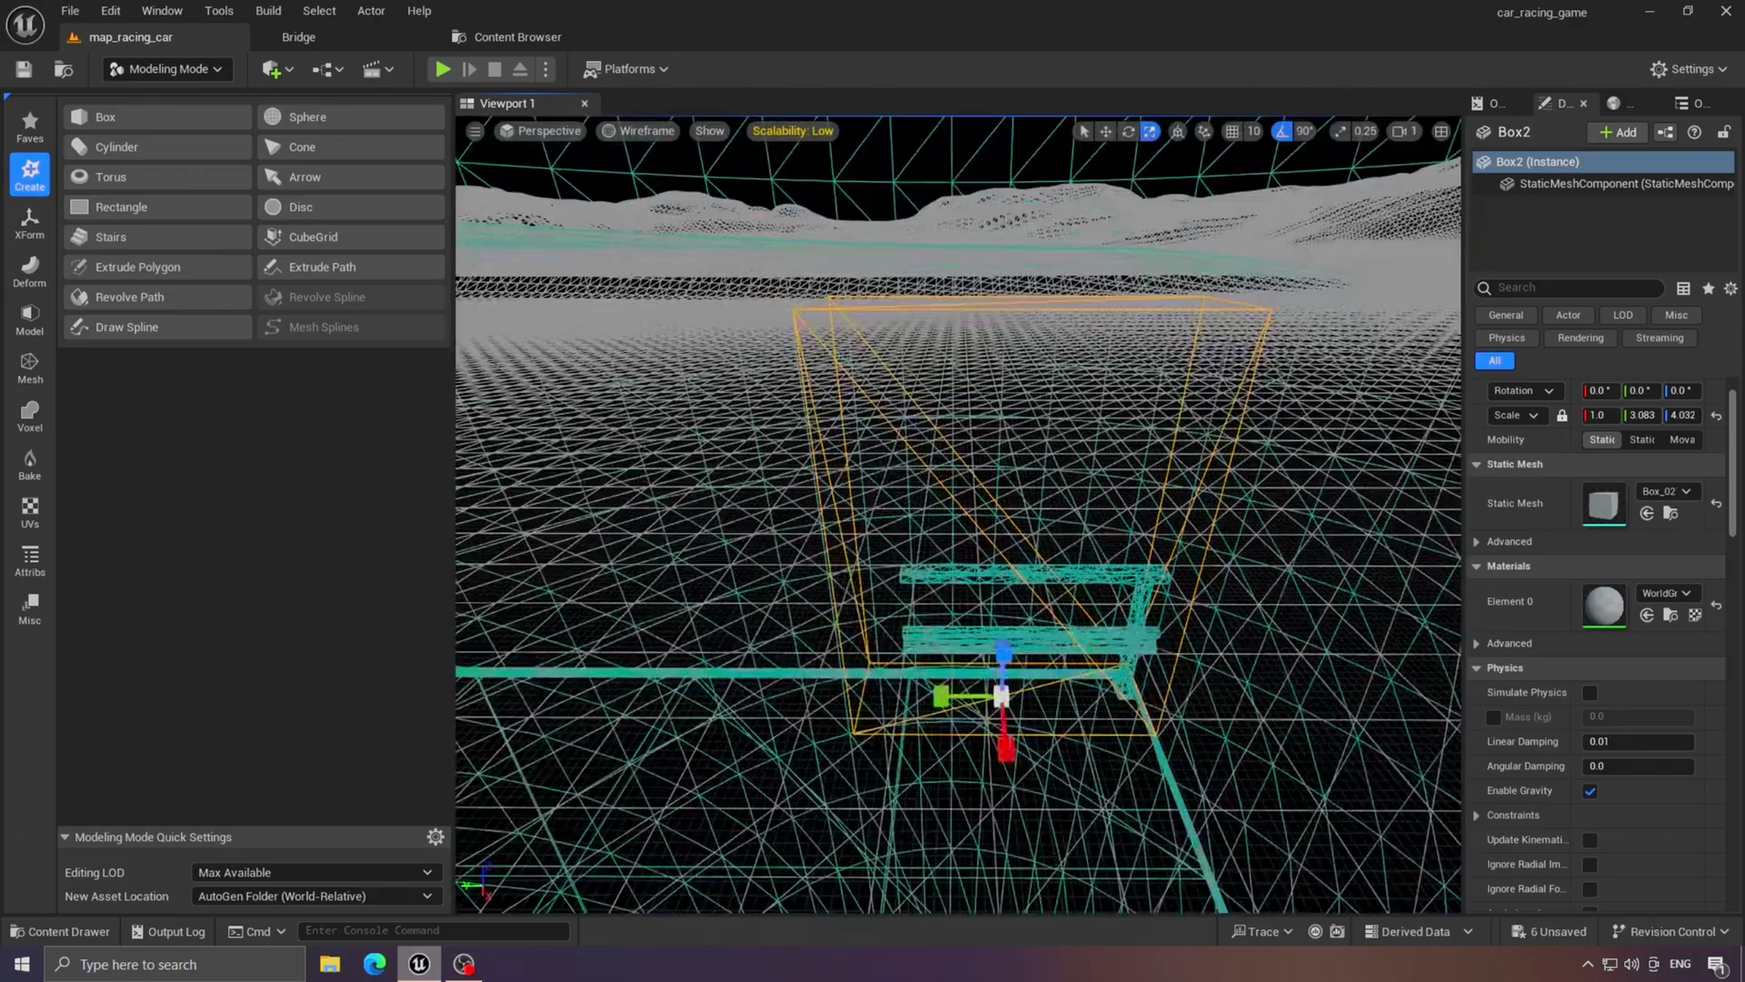
Offset the box's pivot to its end face at the guardrail post.
key("d")
right_click_drag(1073, 414, 973, 410)
right_click(1072, 414)
right_click(1055, 411)
mouse_move(1143, 700)
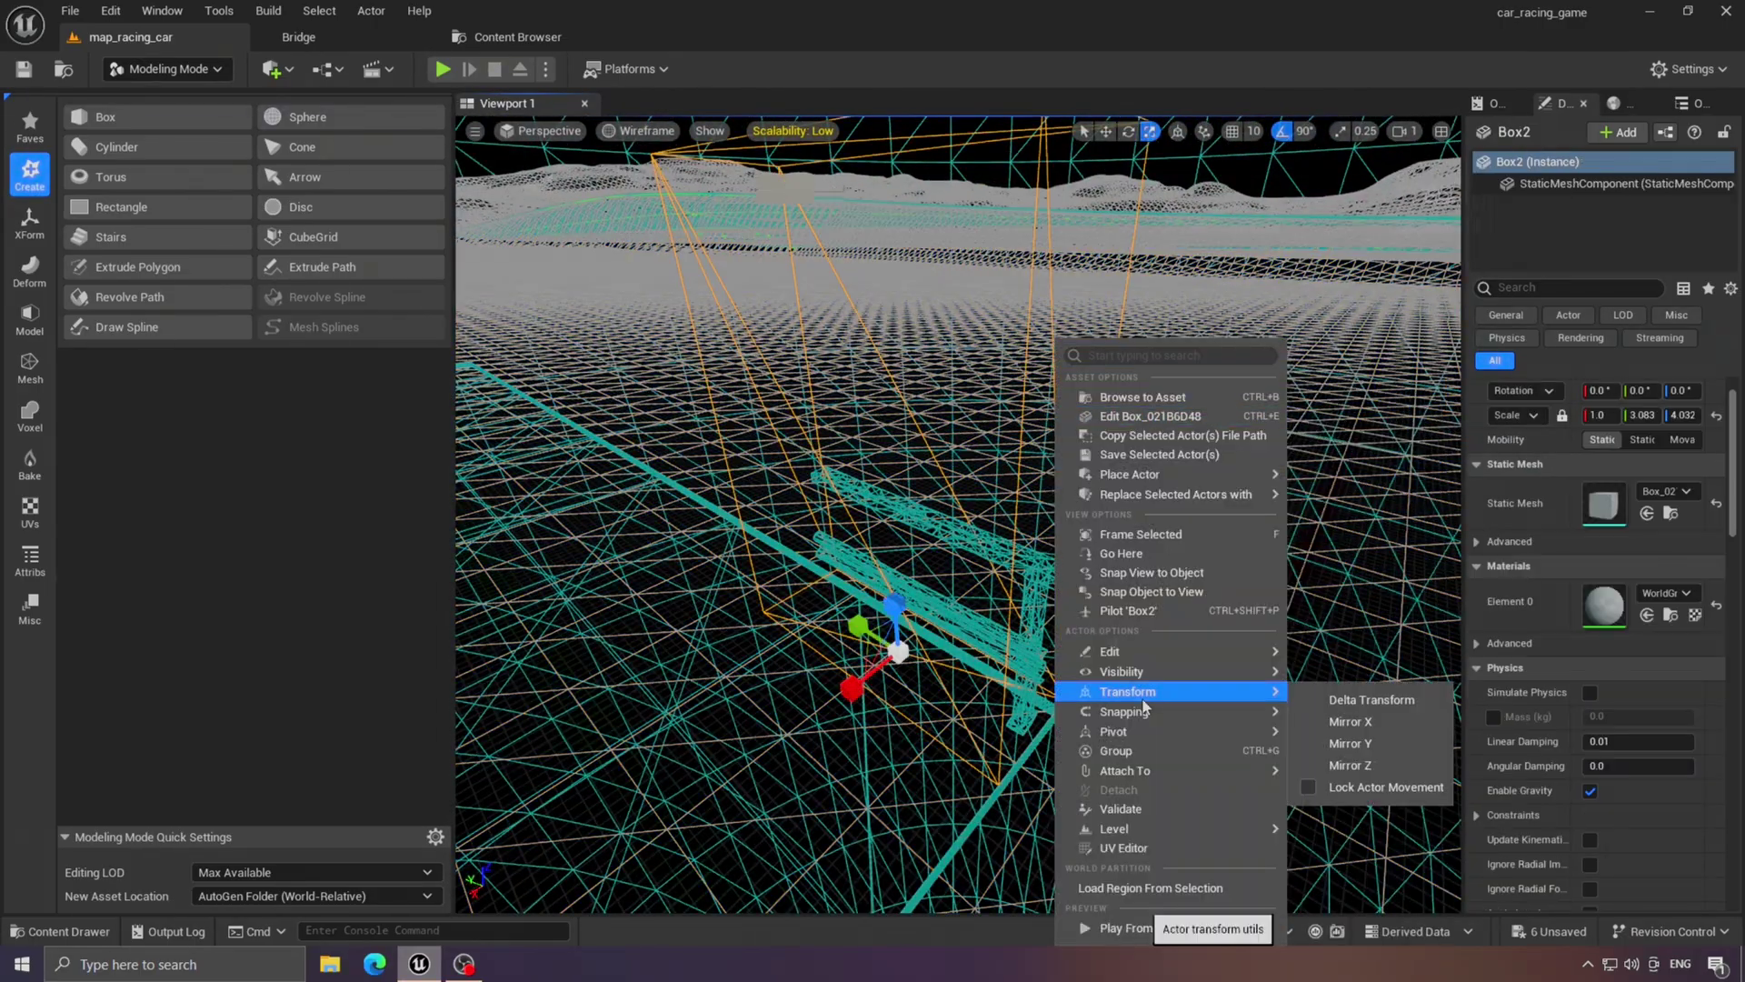
mouse_move(1143, 731)
left_click(1368, 776)
Shorten the box along the guardrail by scaling it to about 2.59 in Y.
right_click_drag(1273, 709, 1418, 664)
key("a")
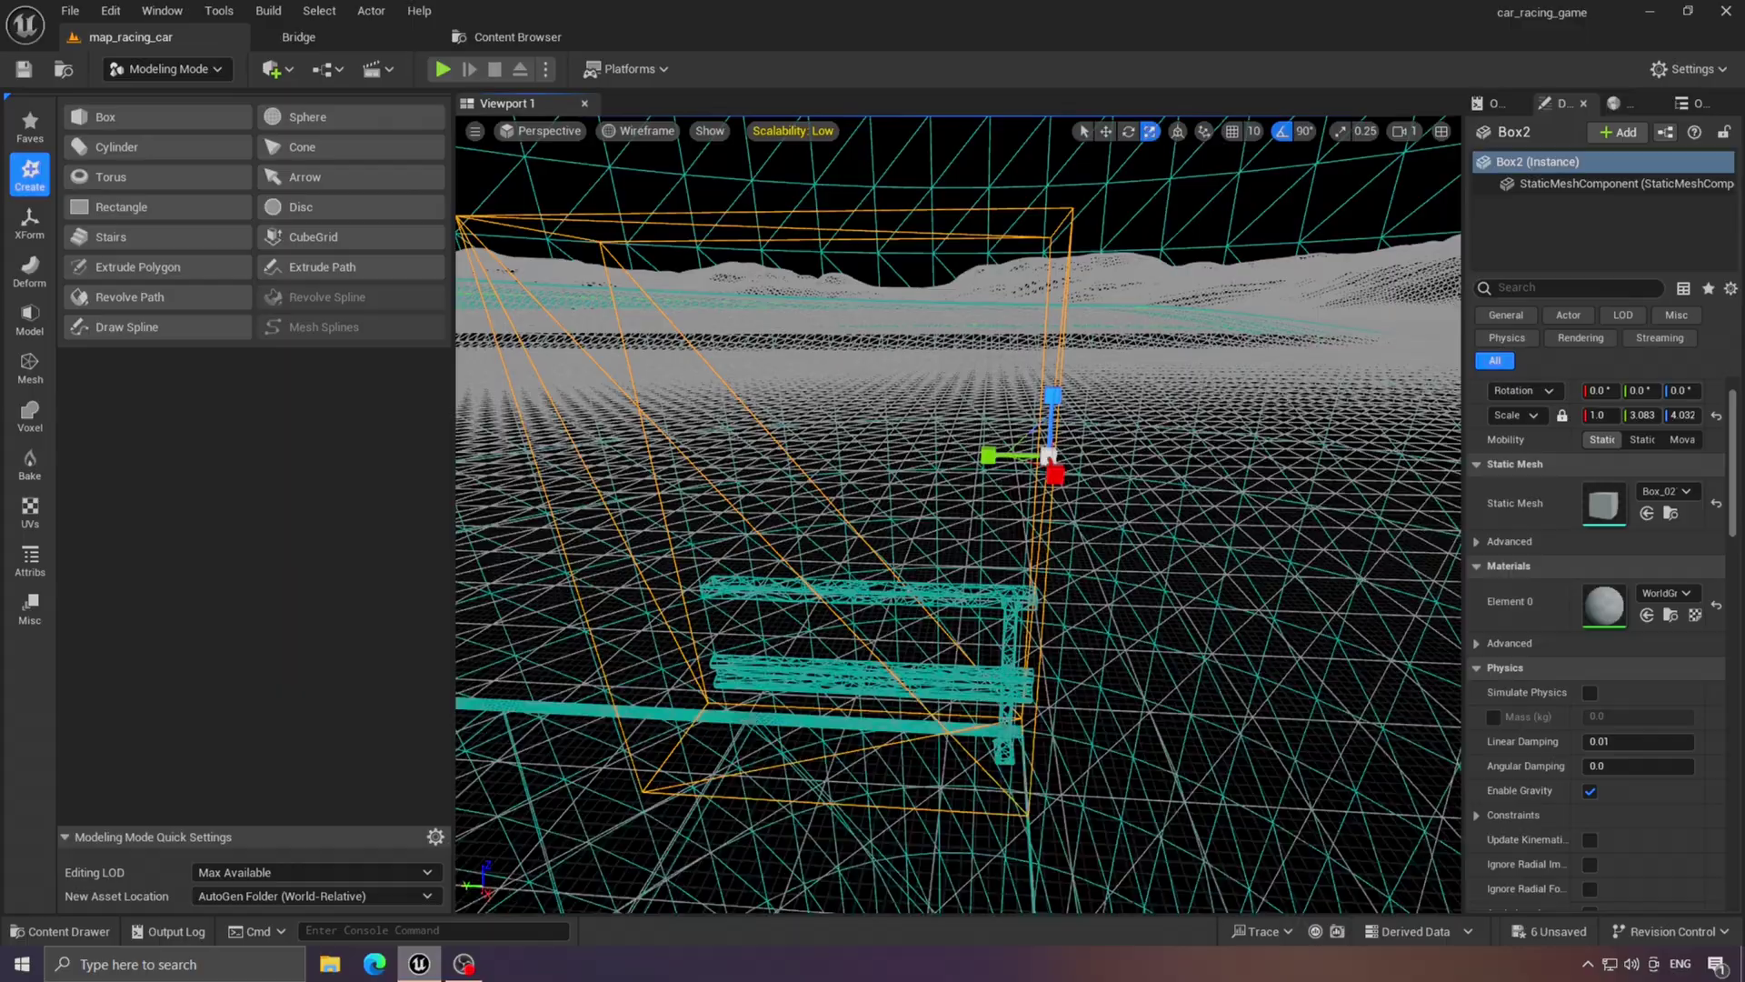
right_click_drag(1054, 418, 1027, 382)
left_click_drag(1052, 382, 1097, 382)
right_click_drag(1096, 382, 1059, 336)
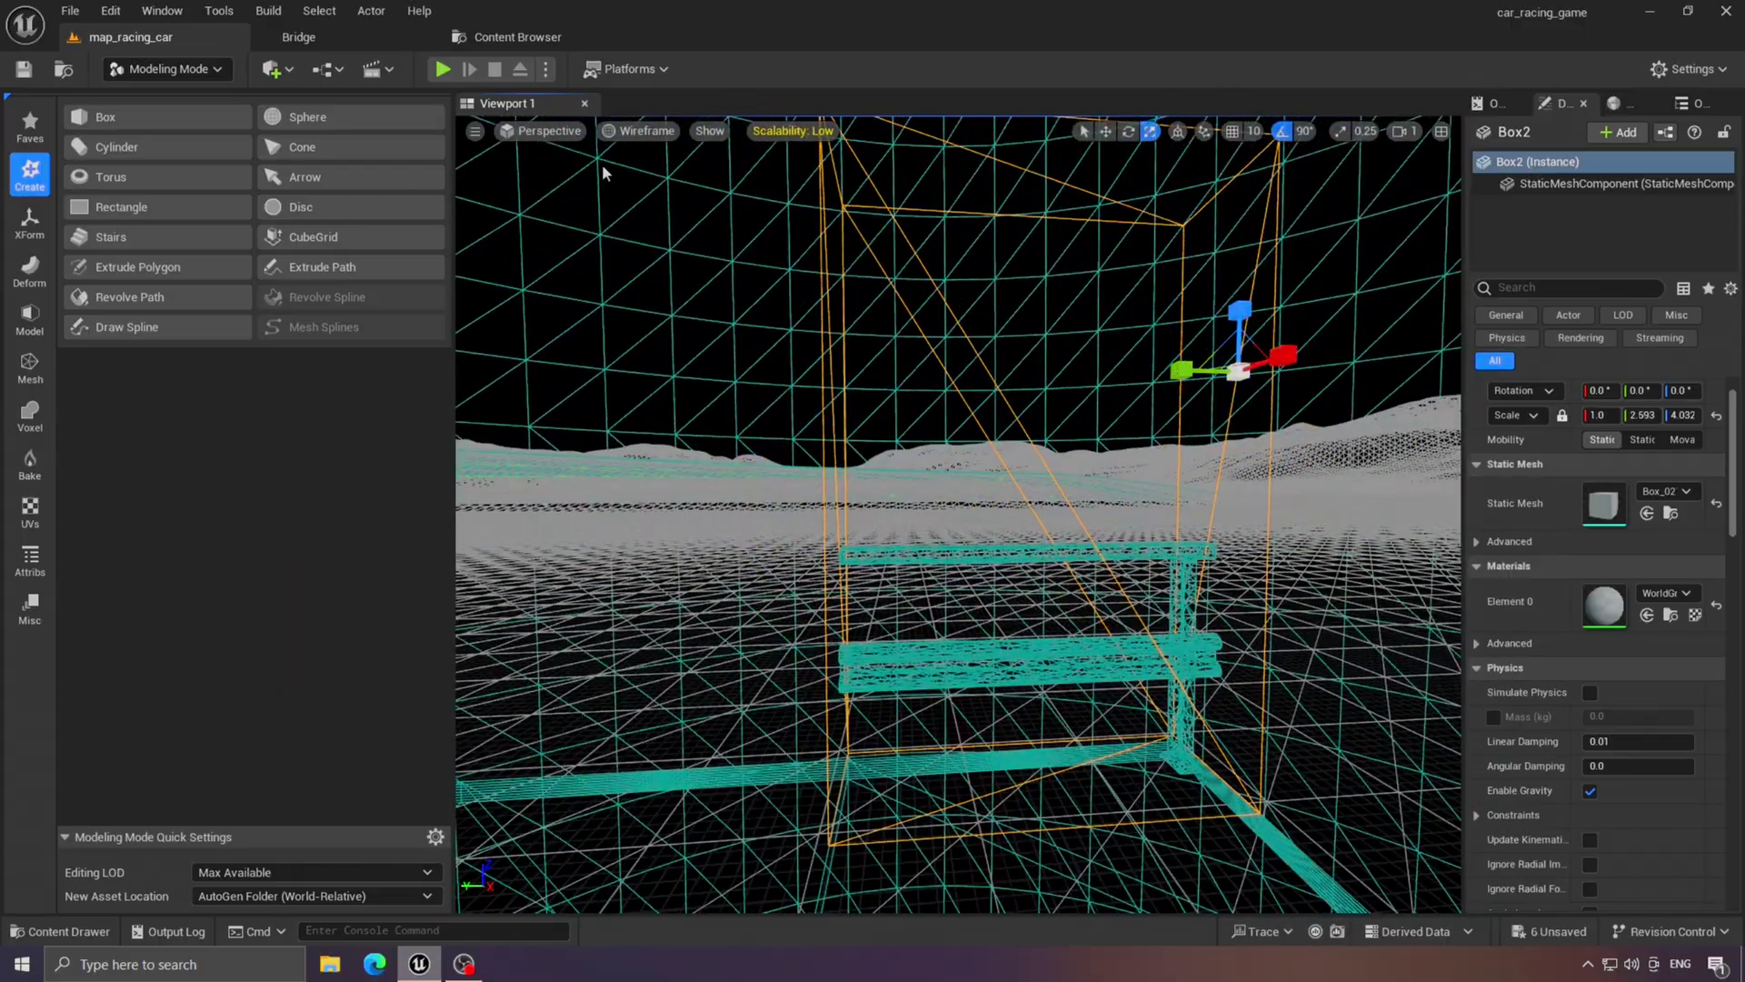
Restore the Lit view and scale the box to about 2.70 in Y.
left_click(646, 130)
left_click(641, 201)
right_click_drag(1182, 455, 1249, 418)
left_click_drag(1283, 399, 1280, 399)
right_click_drag(1280, 400, 837, 292)
Return to Selection mode and create a material named m_tru_cibe in the assest folder.
left_click(168, 68)
left_click(176, 101)
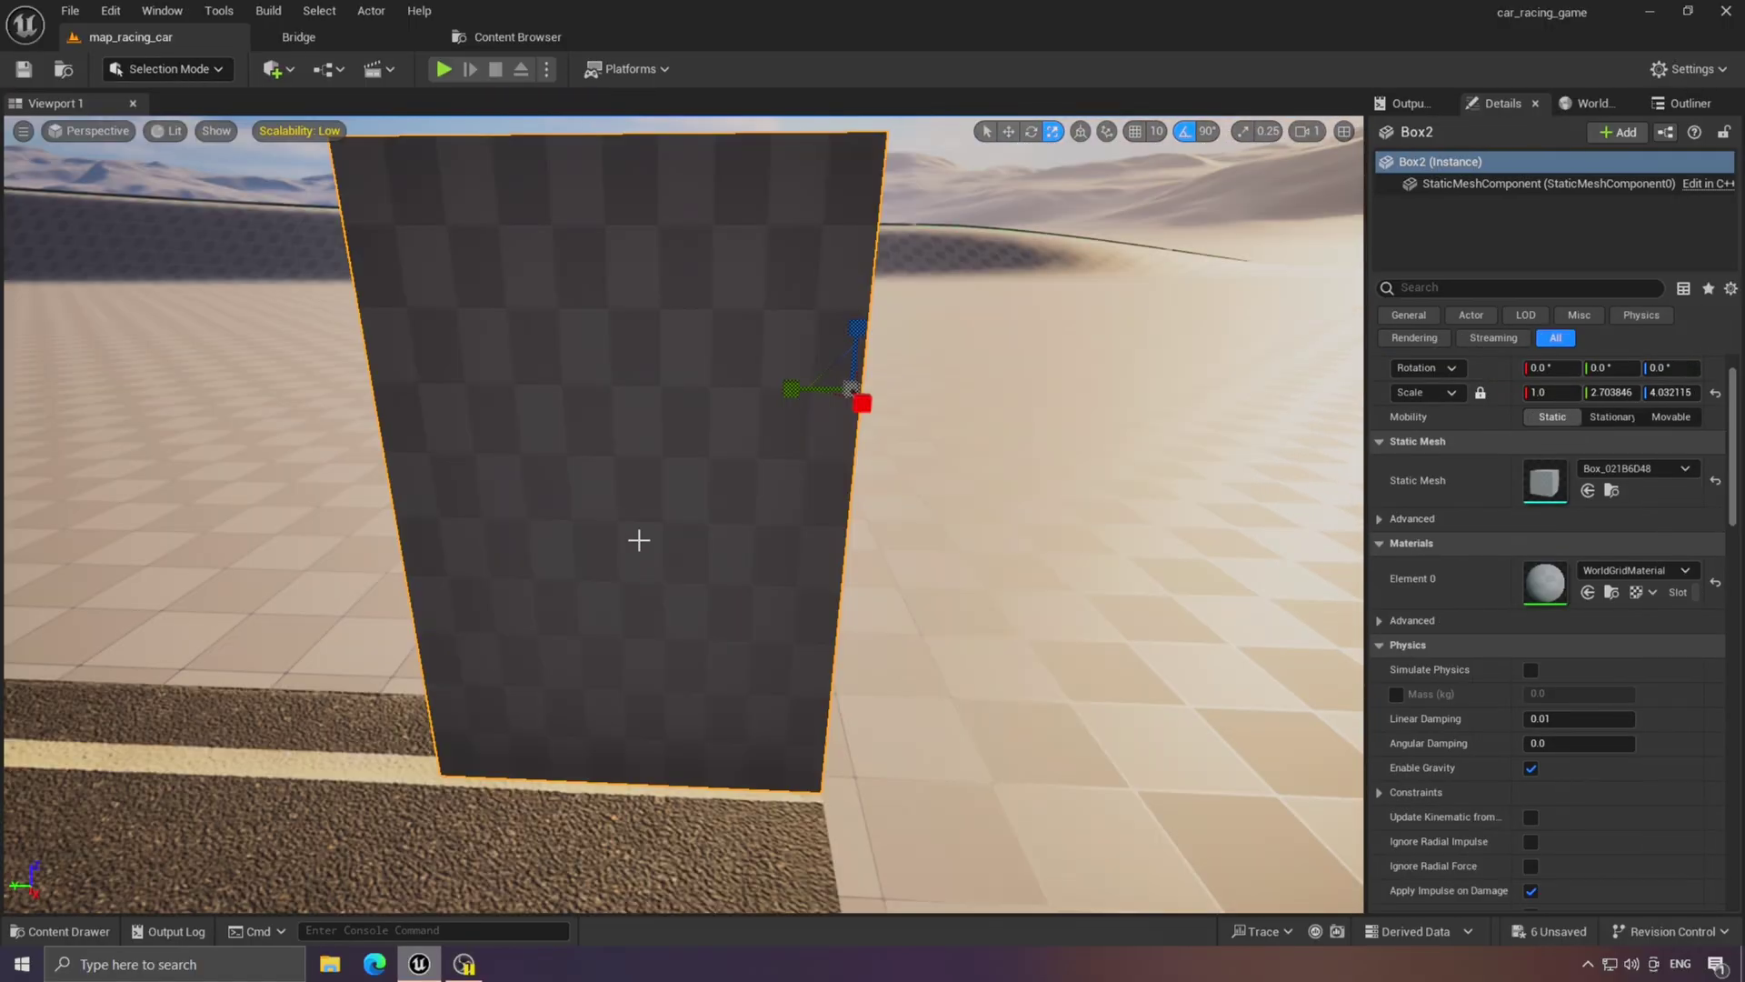
left_click(59, 930)
left_click(83, 672)
right_click(612, 714)
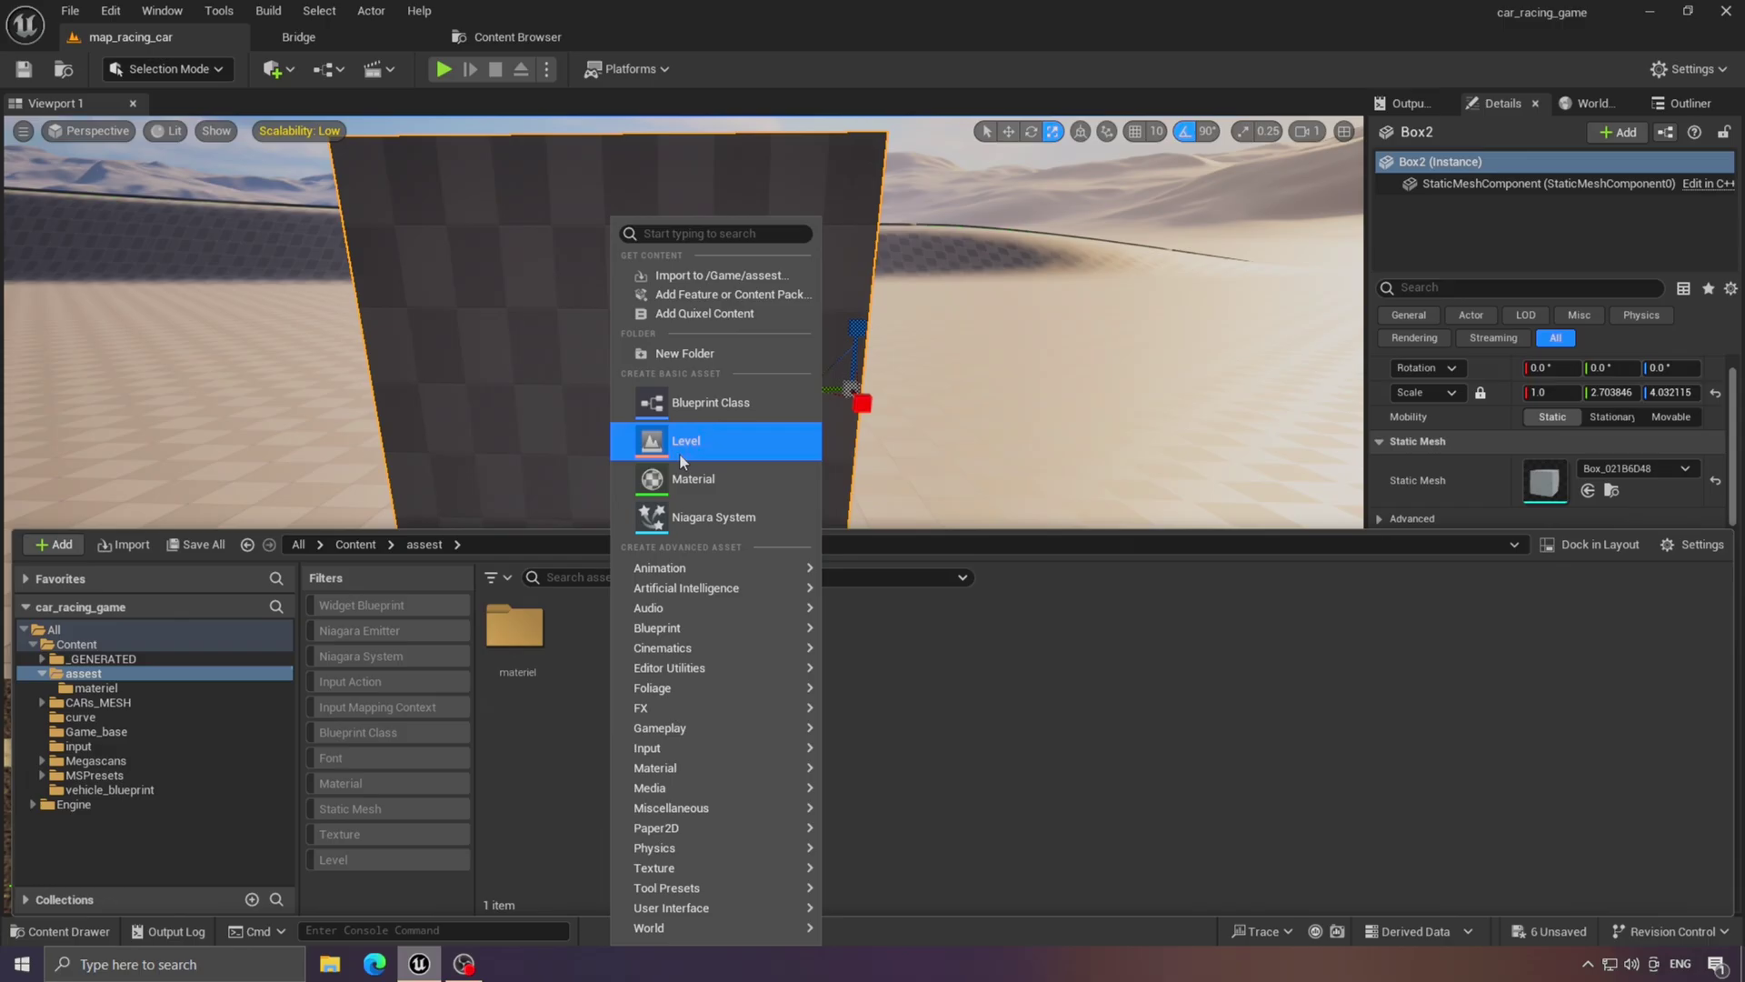
left_click(679, 440)
type("m_tru_cibe")
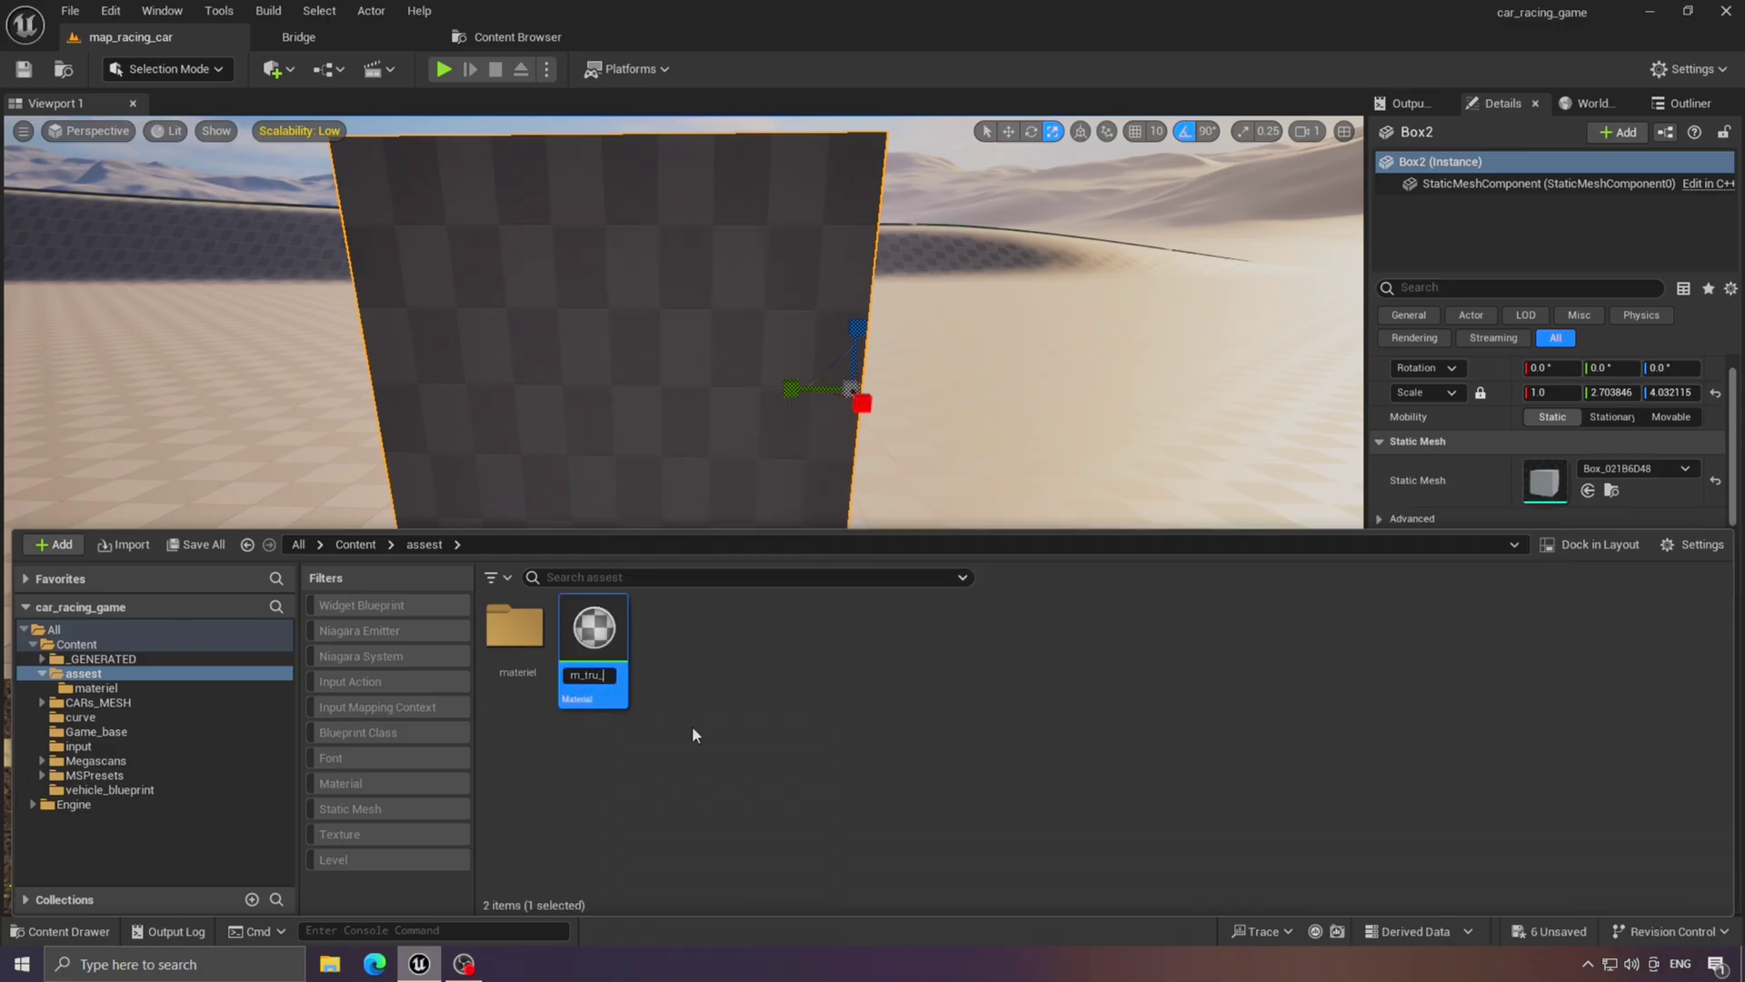
key("Return")
Open the m_tru_cibe material and set its Blend Mode to Translucent.
double_click(593, 641)
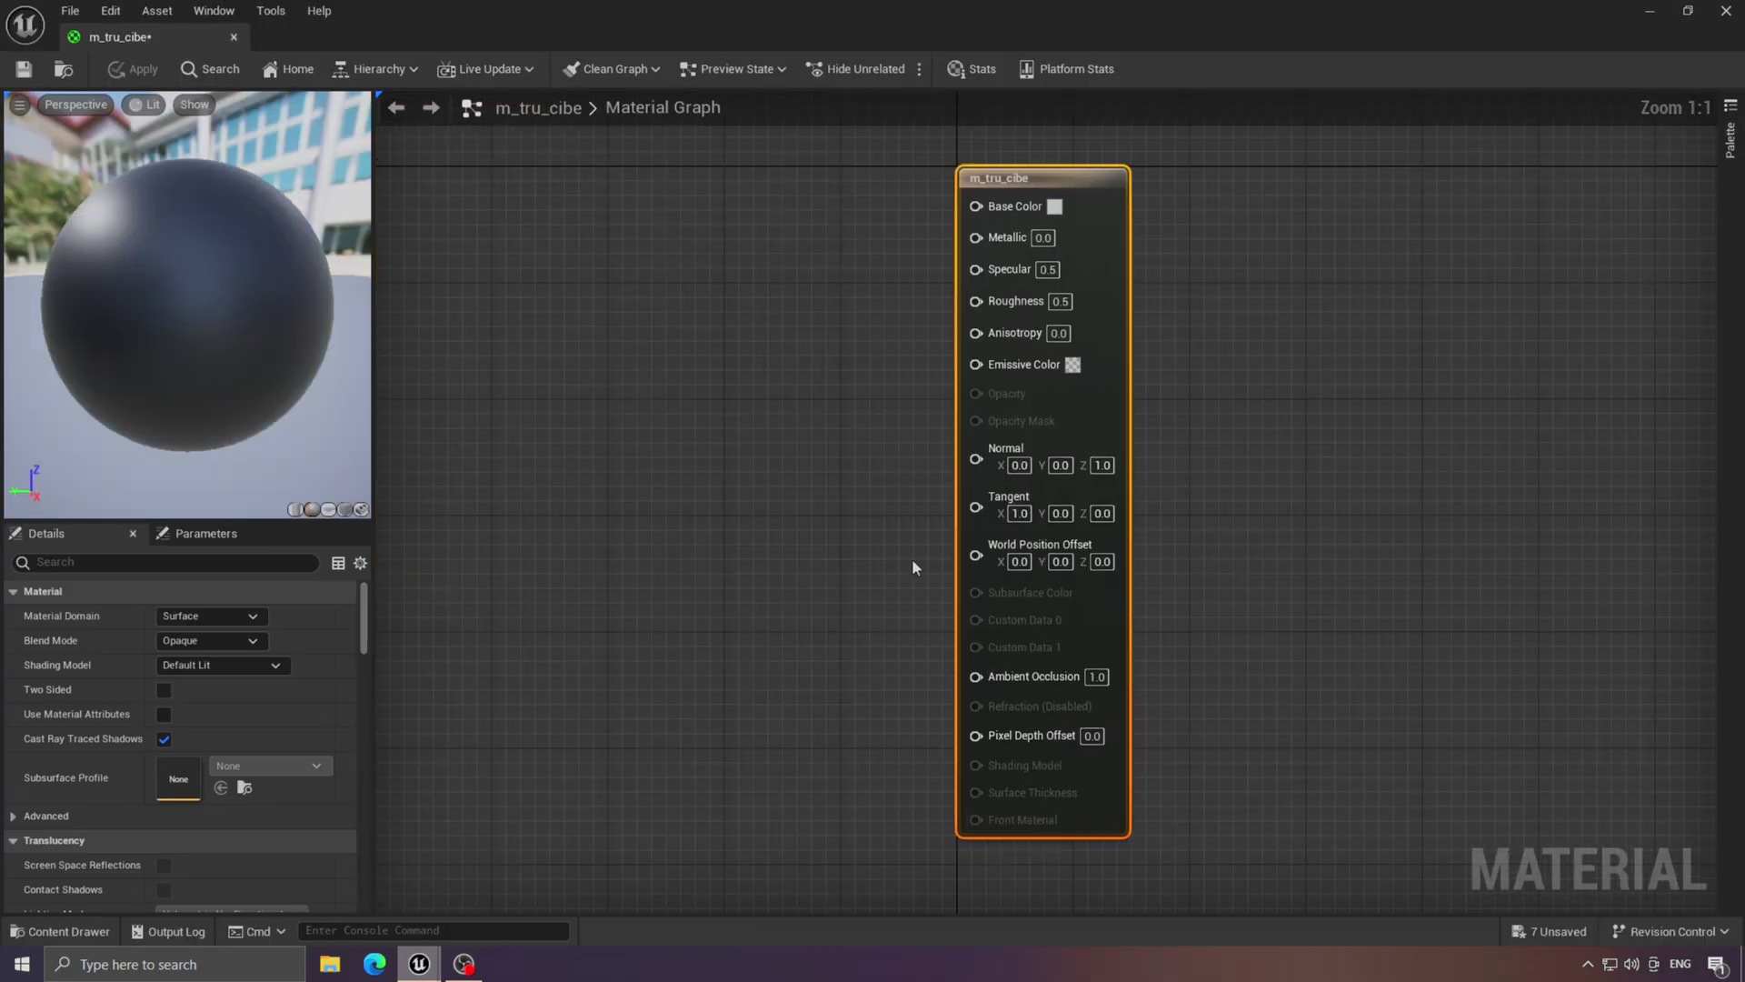
left_click(230, 693)
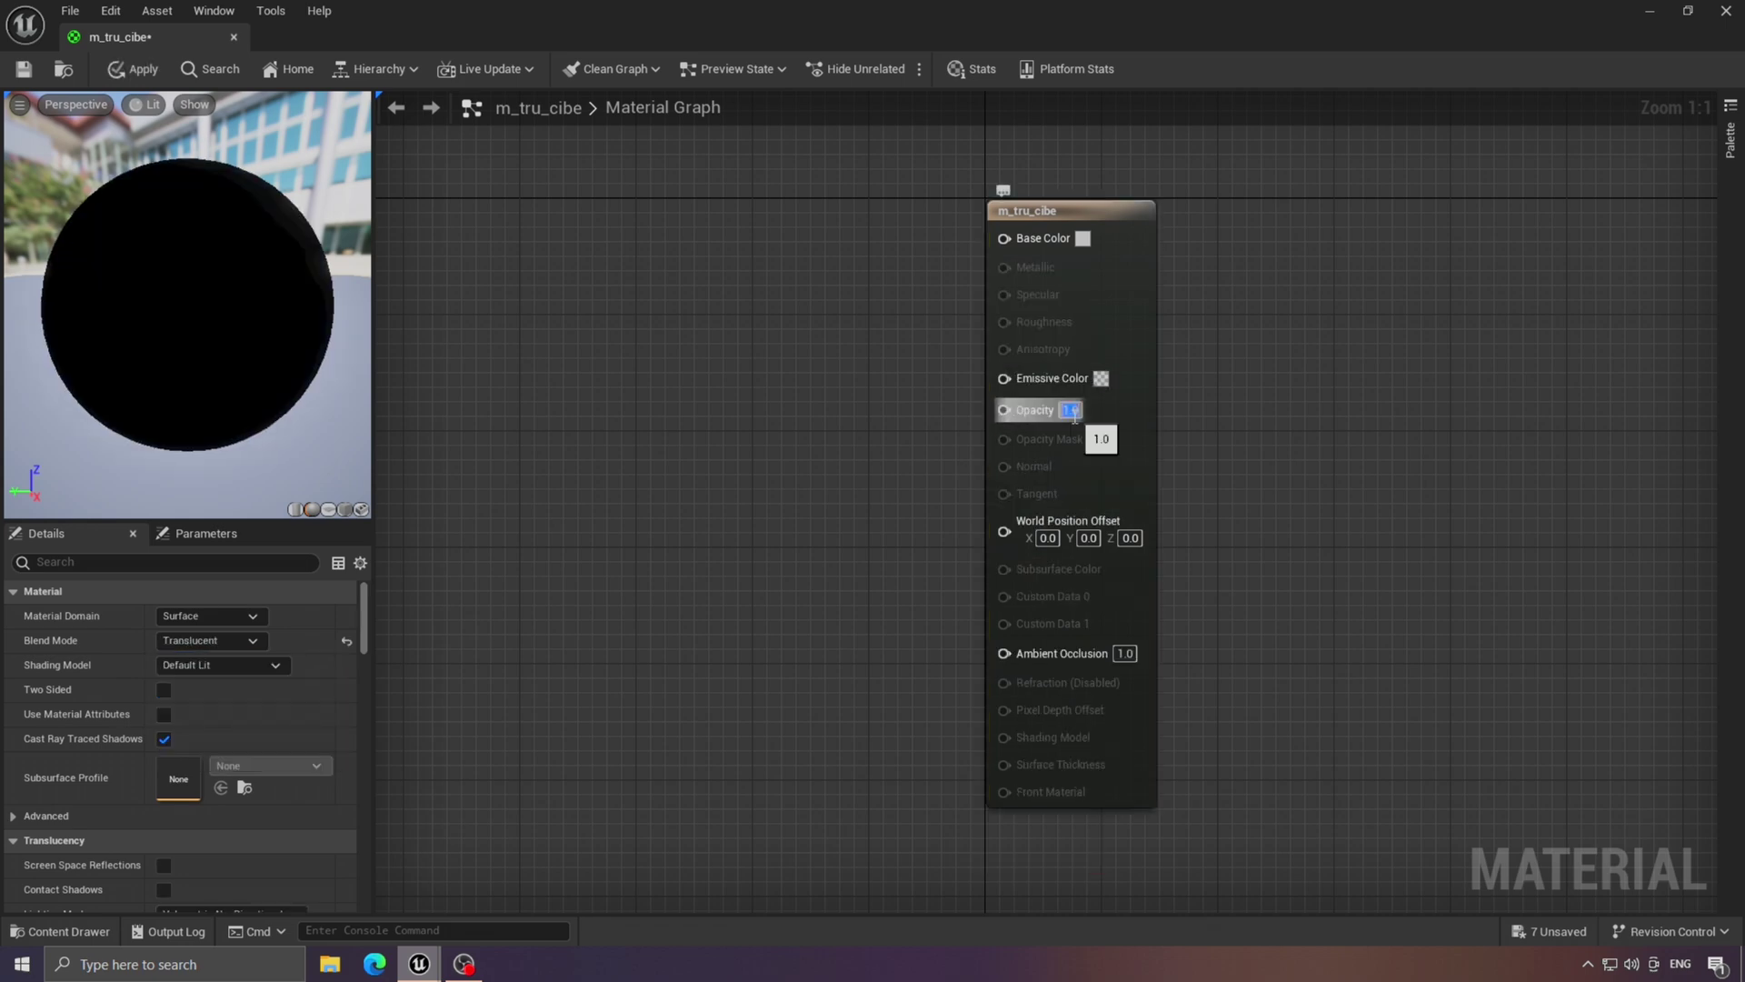
Apply the m_tru_cibe material changes and assign that material to the box mesh's Element 0 slot.
left_click(134, 69)
left_click(233, 38)
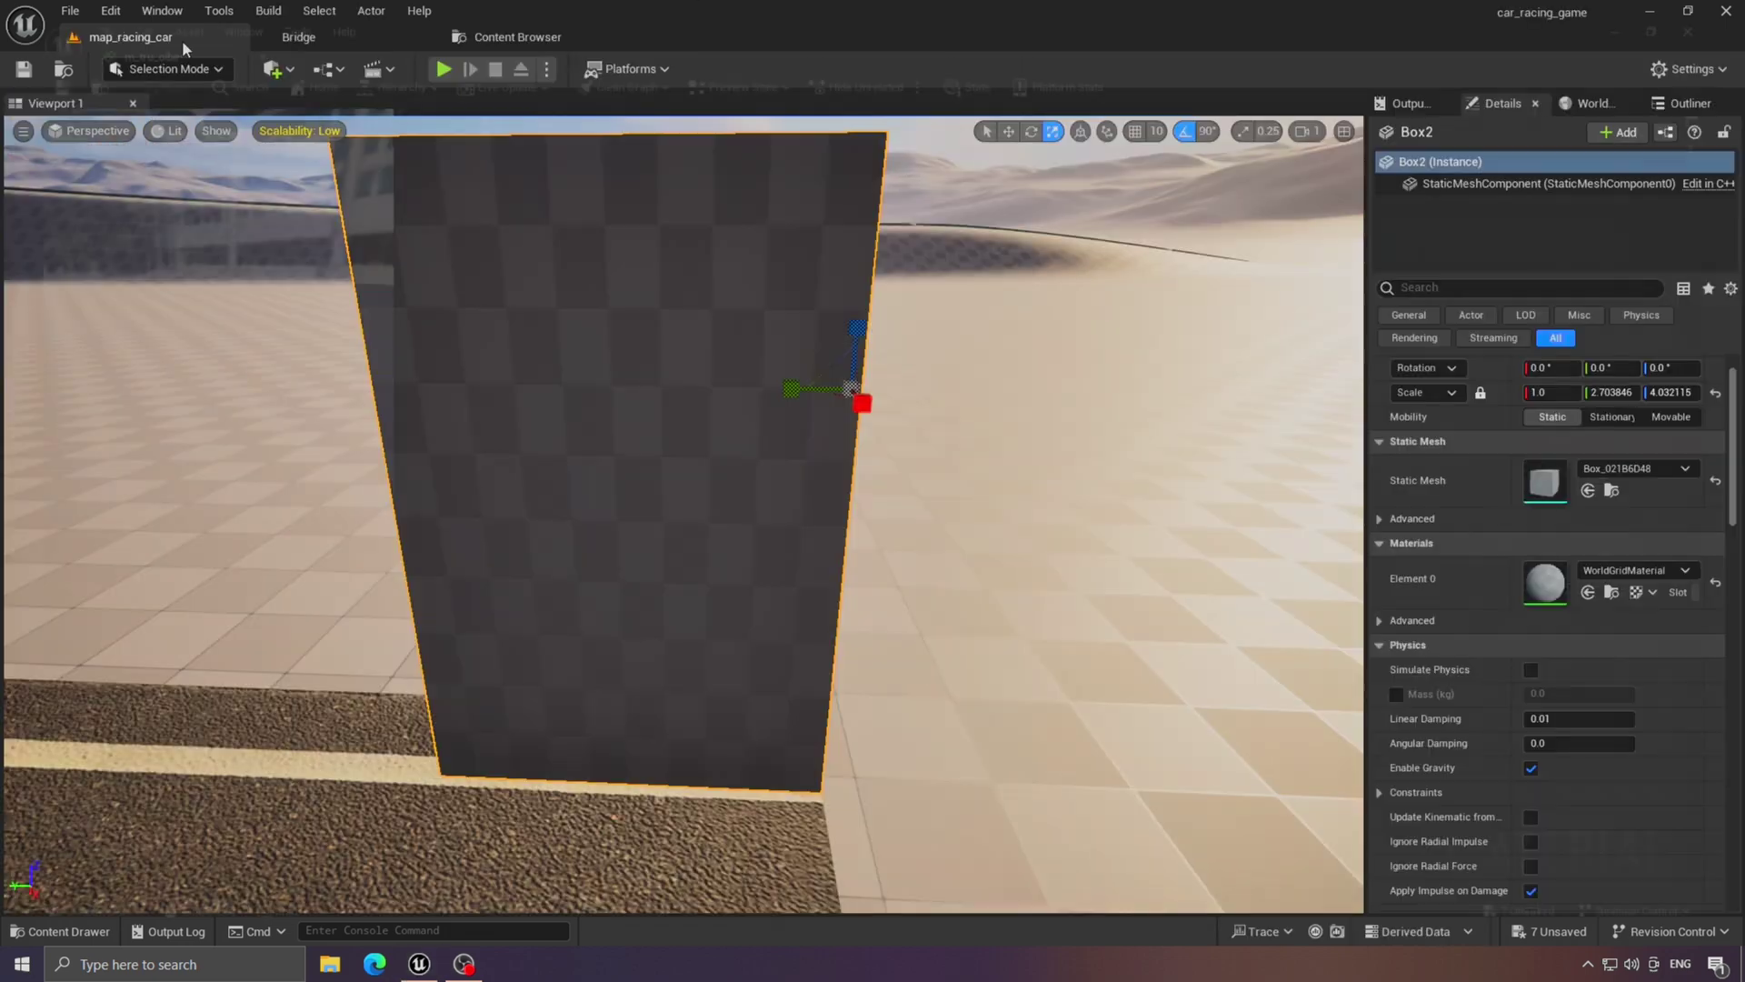
key("ctrl+space")
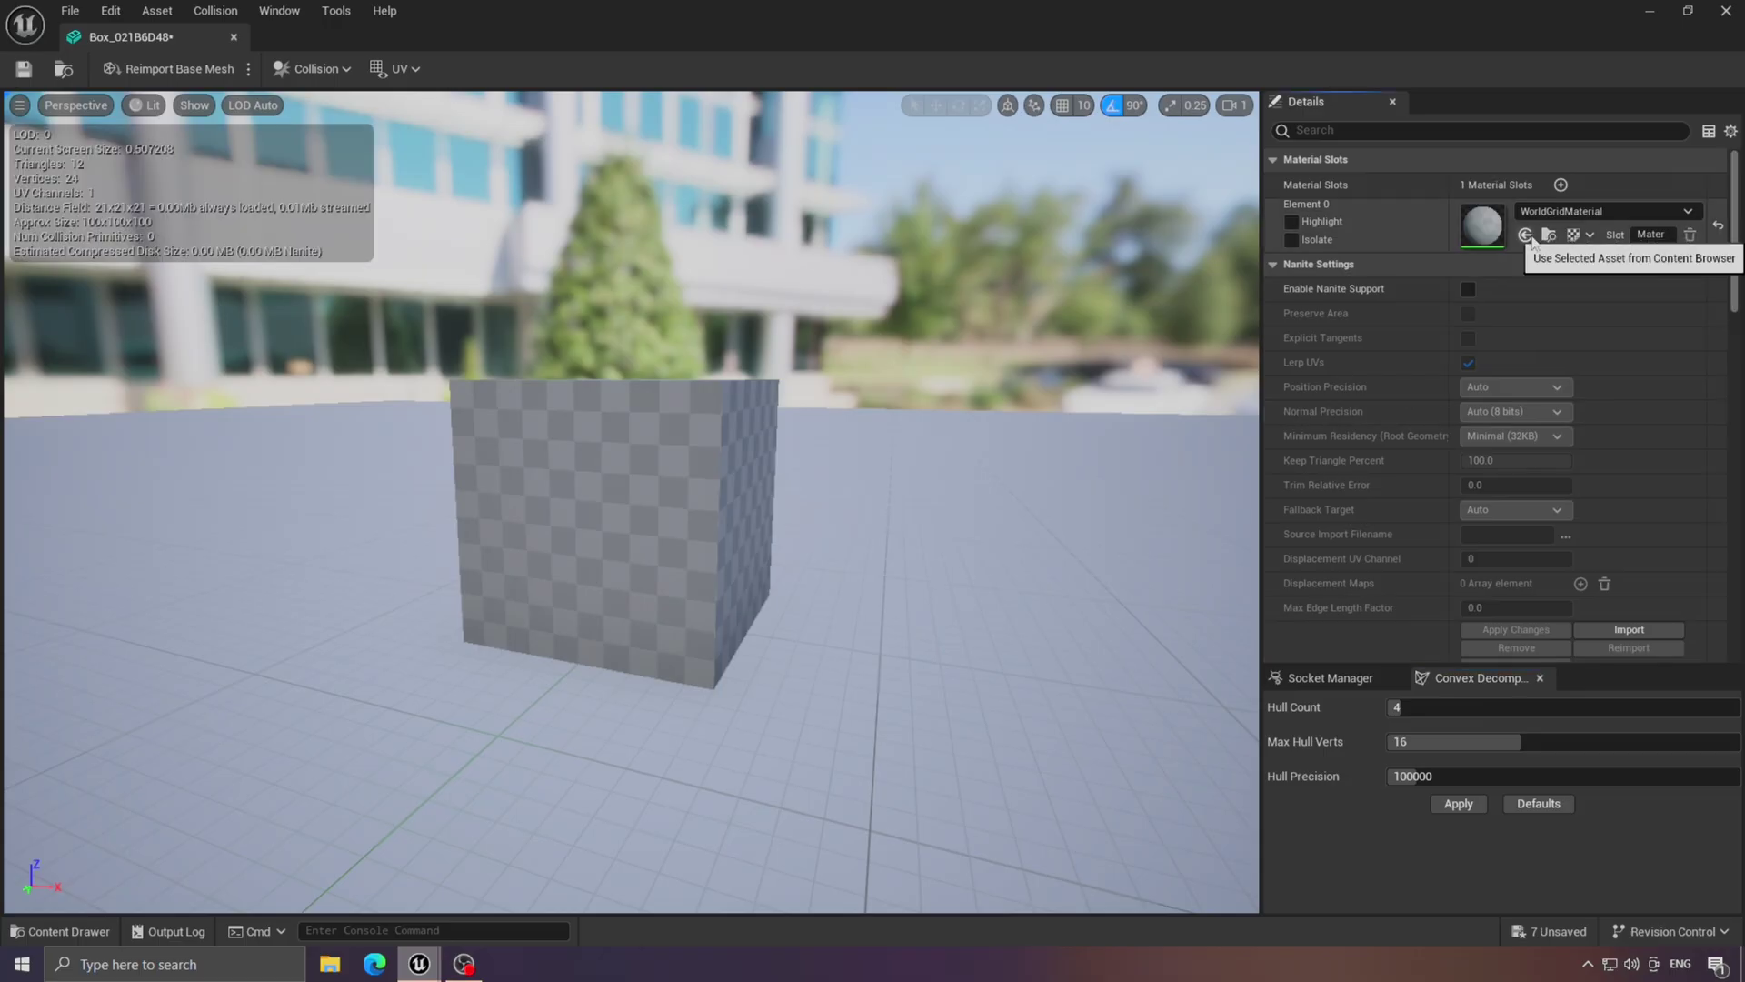
left_click(77, 929)
left_click(108, 790)
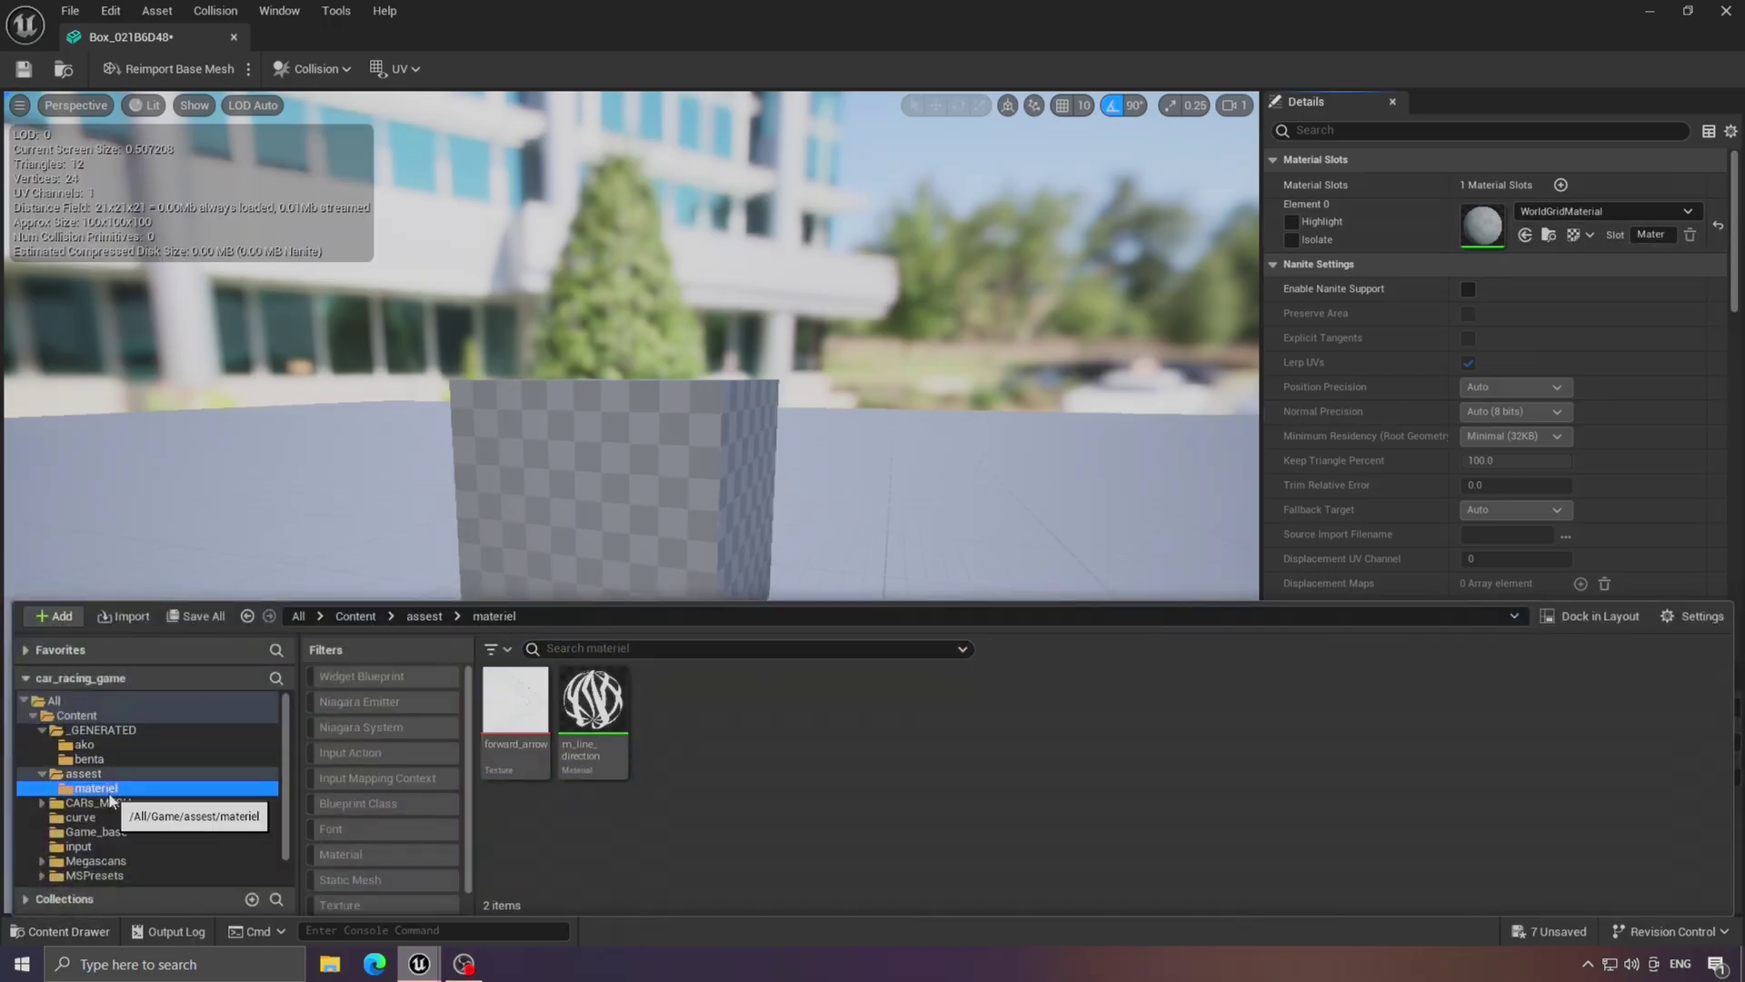
left_click(1526, 234)
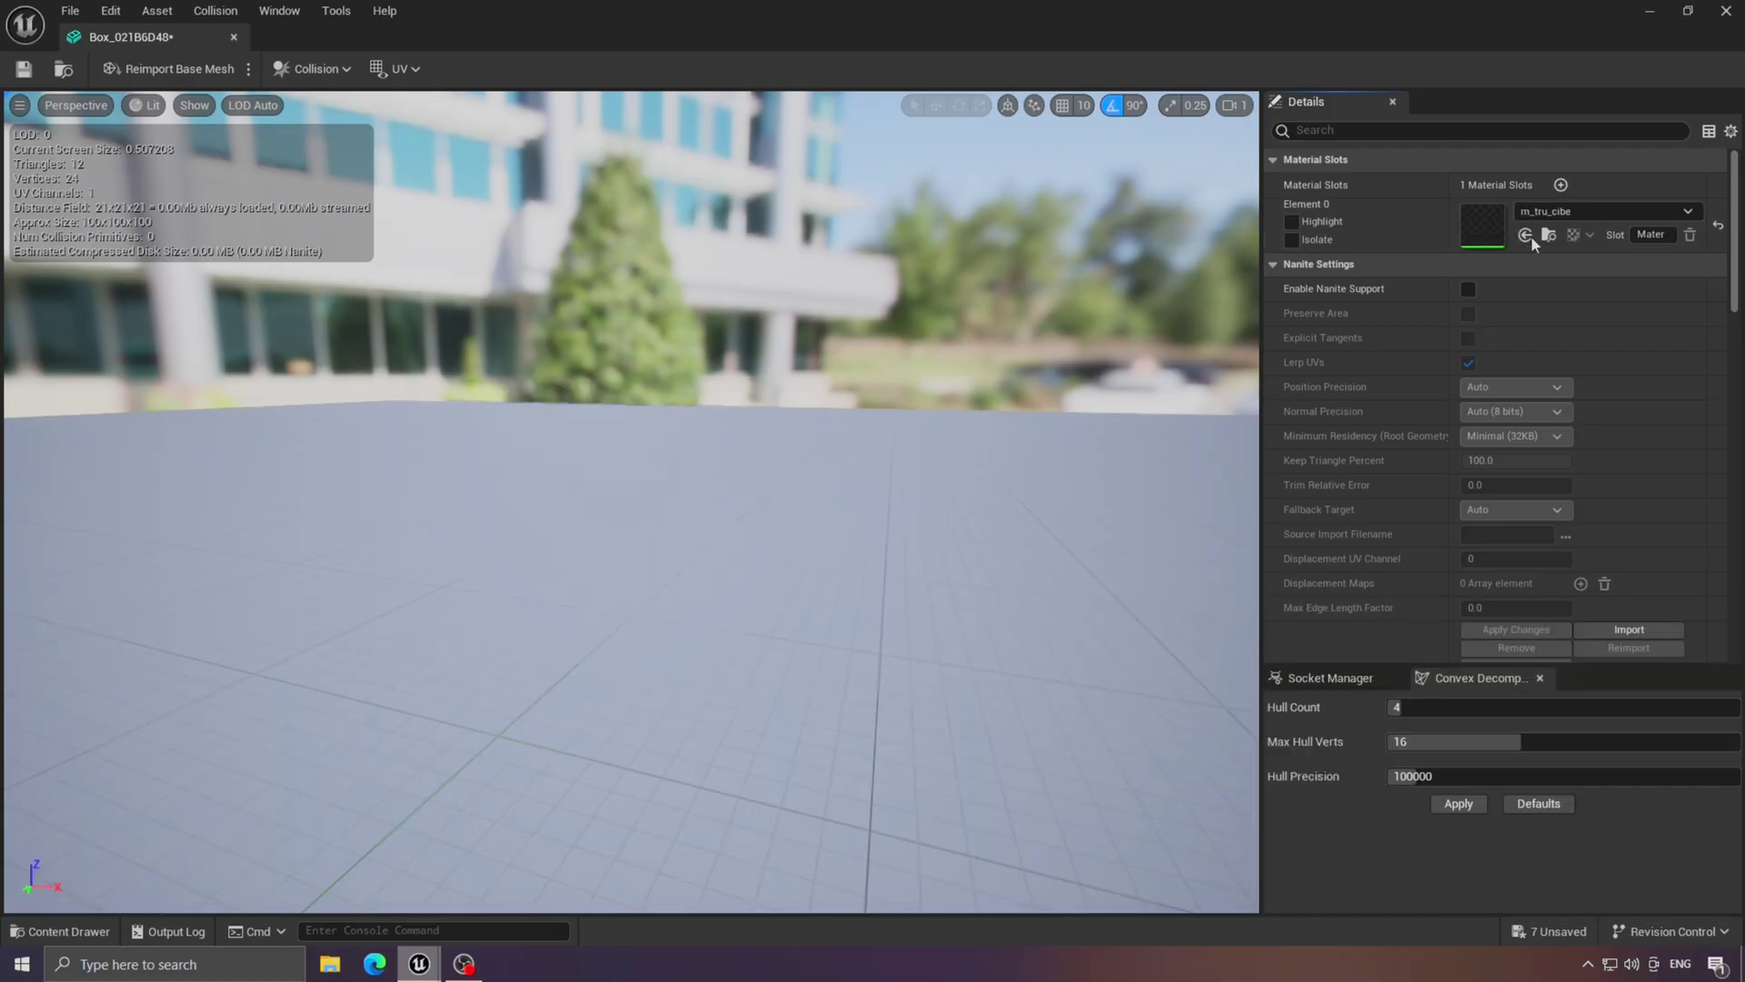
left_click(233, 37)
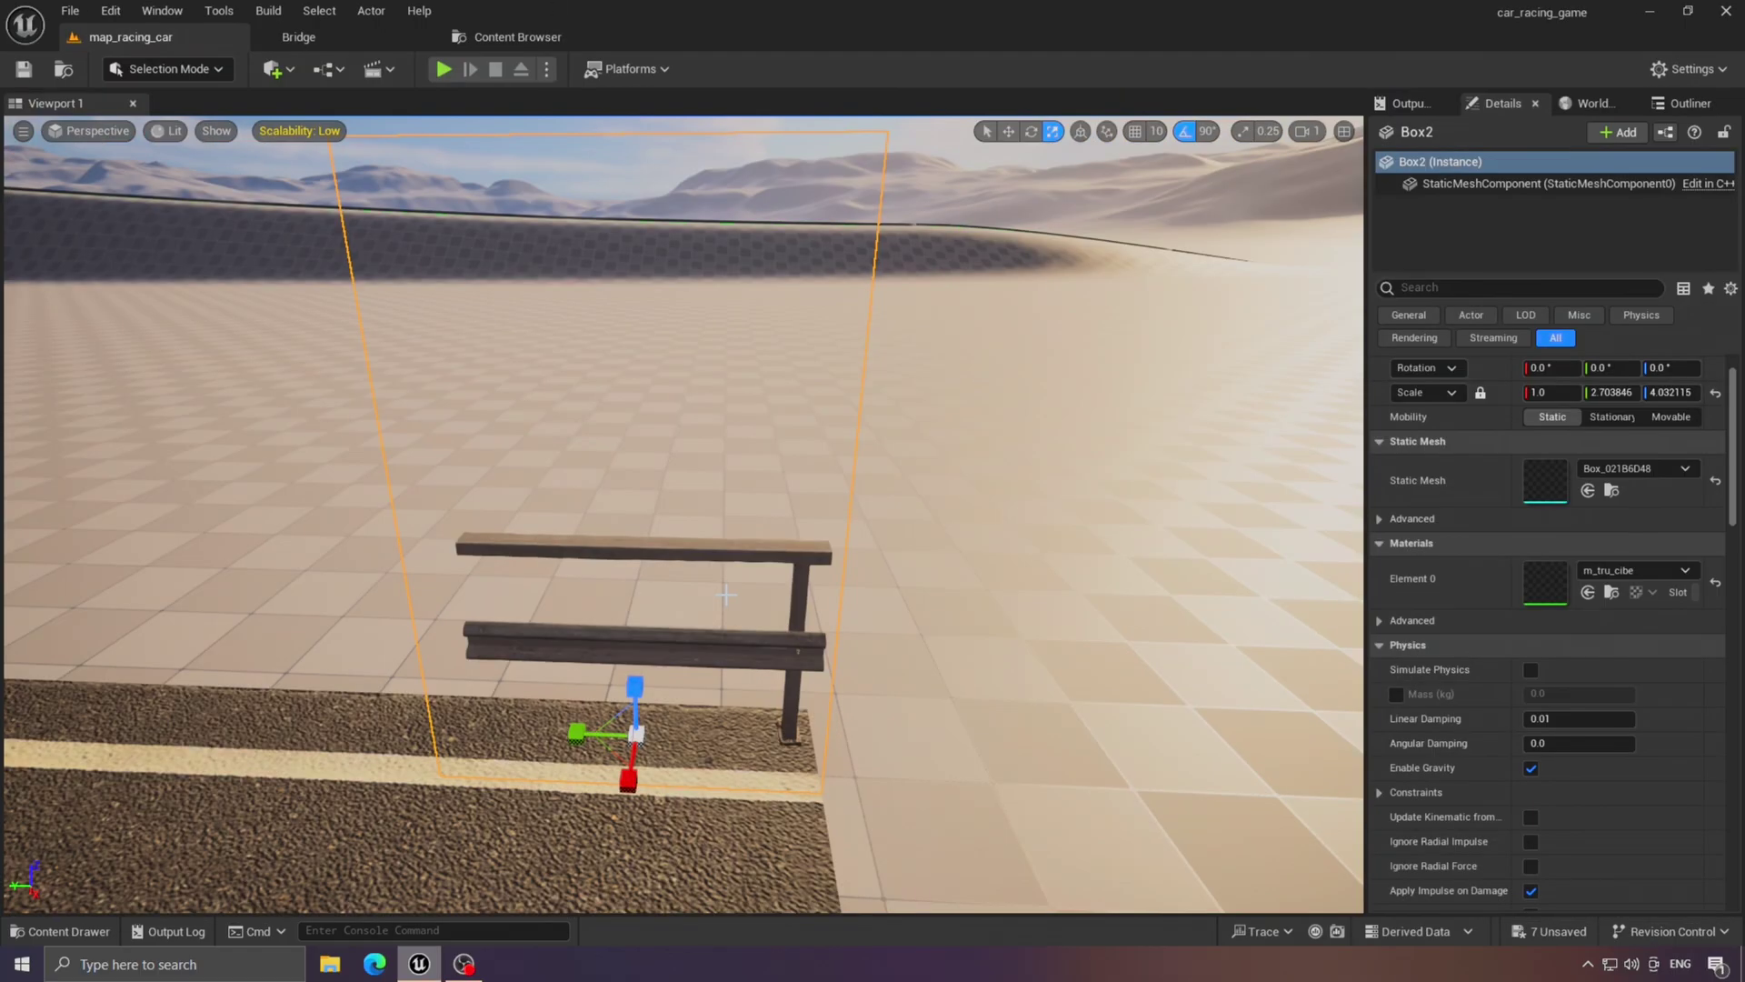
Select the guardrail and its transparent box and merge them into one mesh in Modeling mode.
left_click(682, 549)
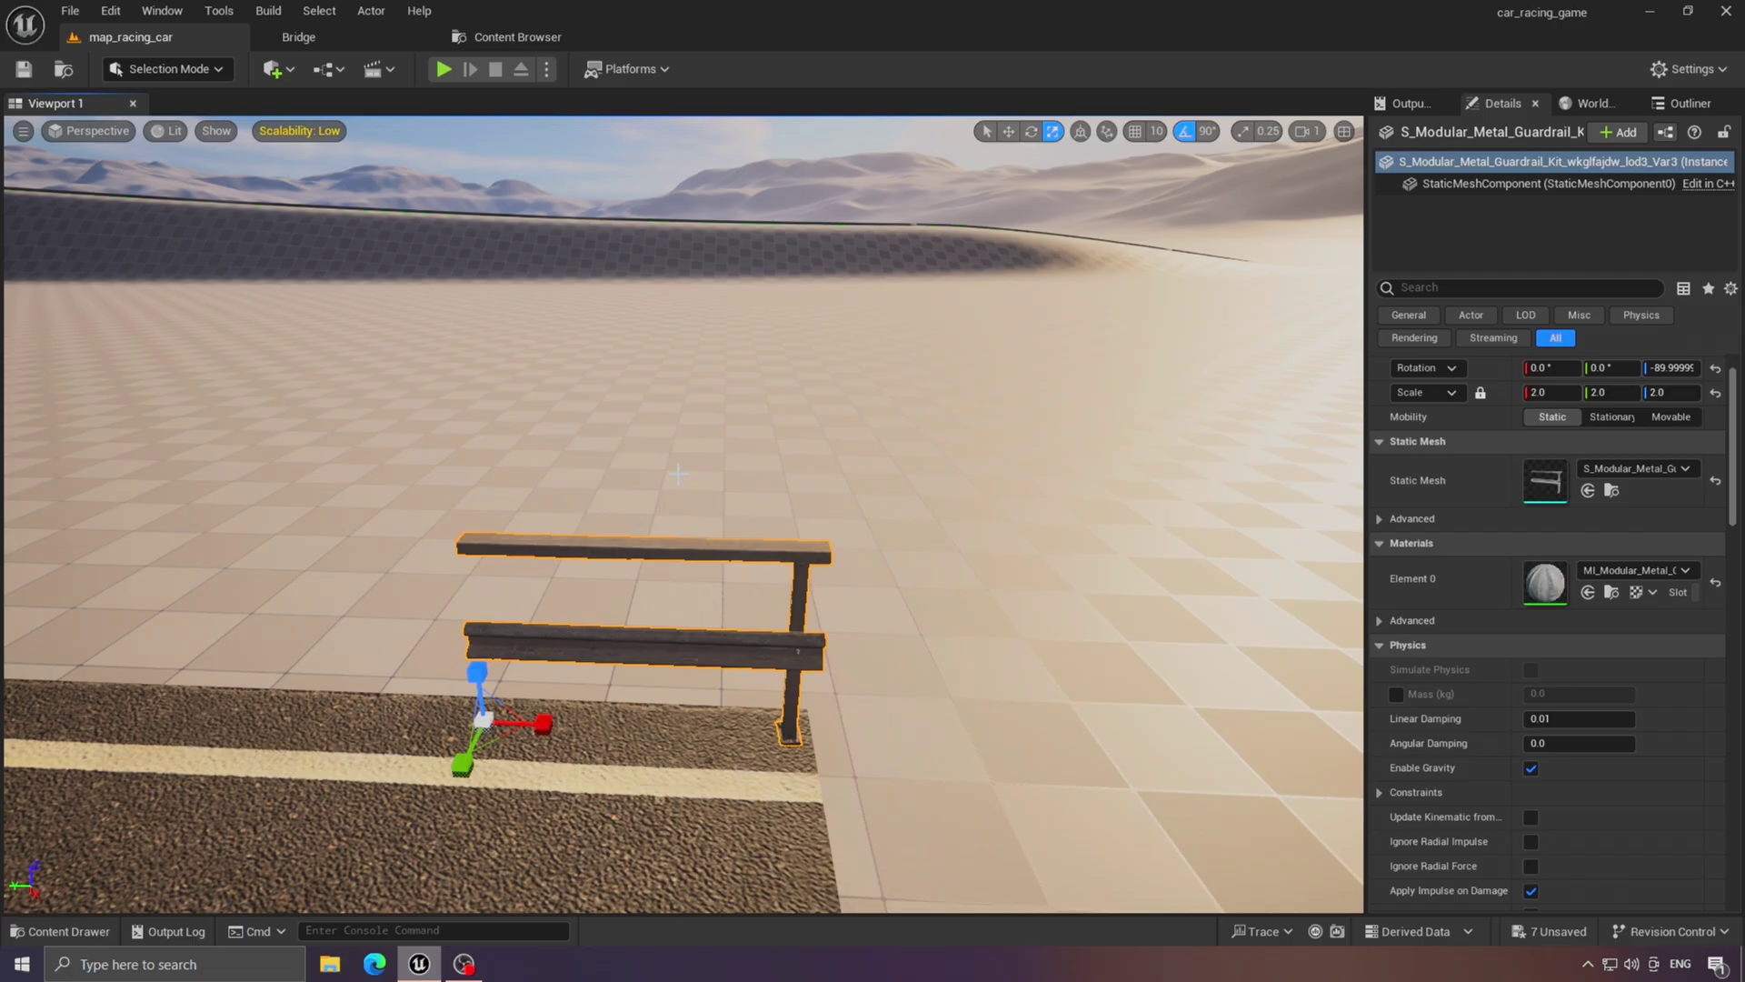
left_click(664, 418, "ctrl")
left_click(200, 71)
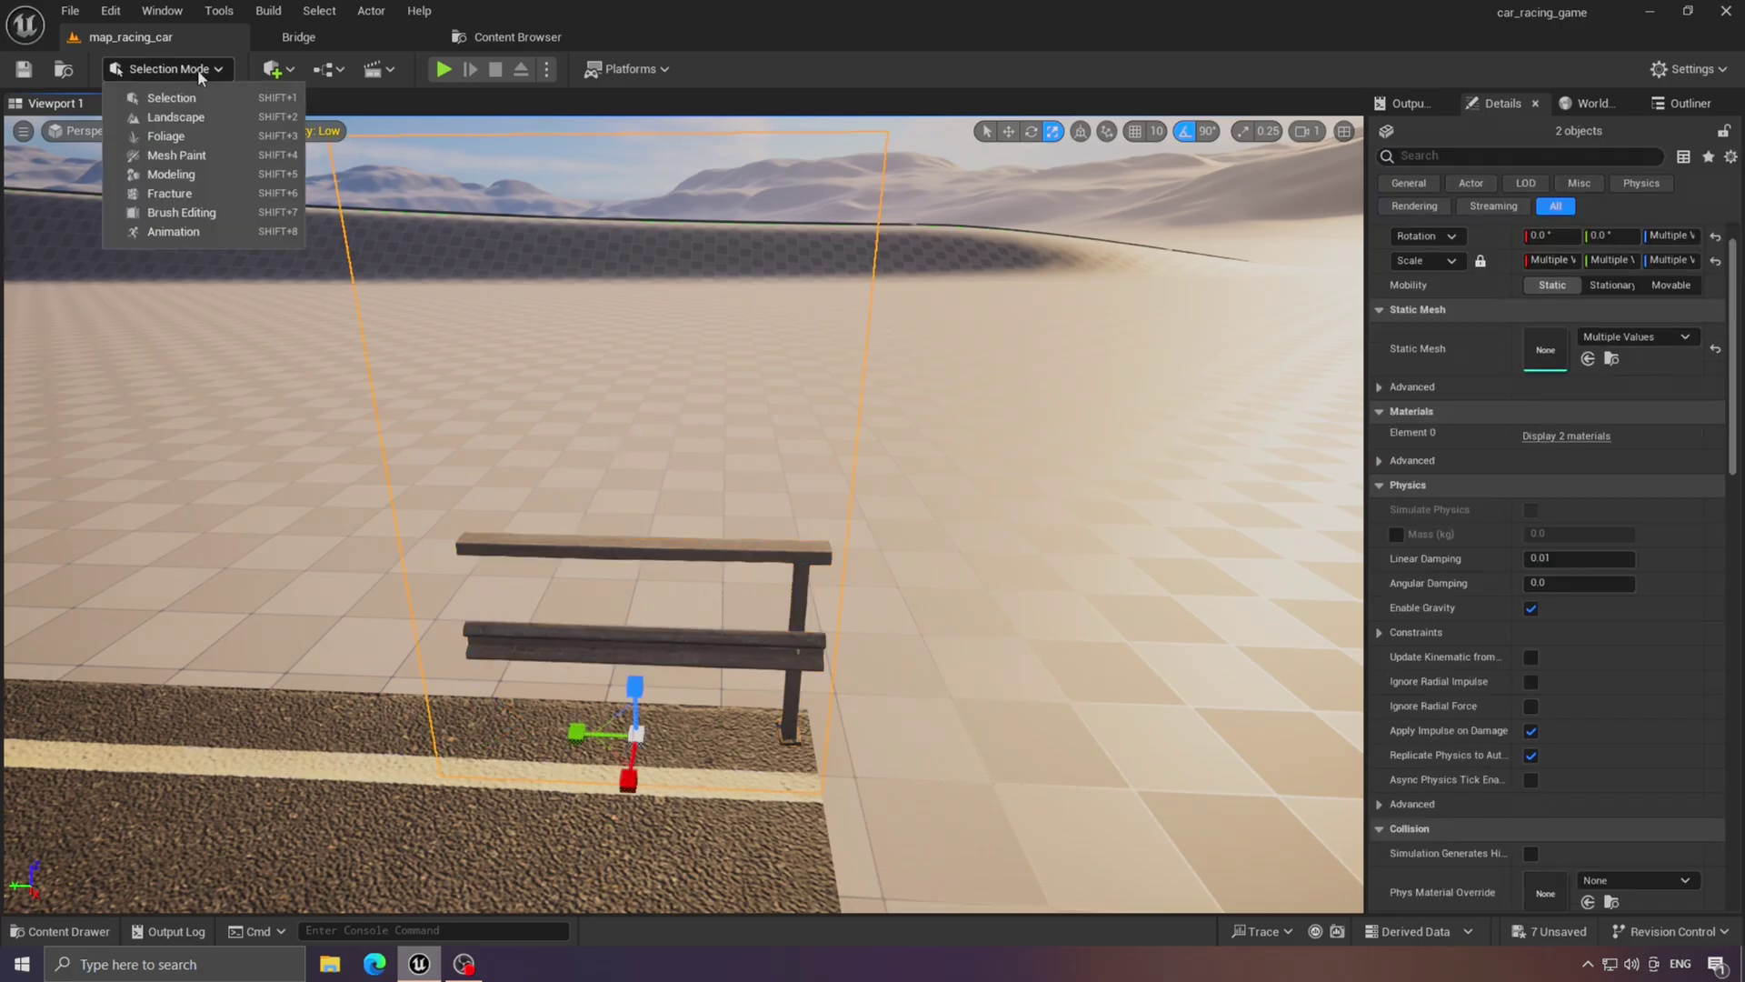
left_click(147, 178)
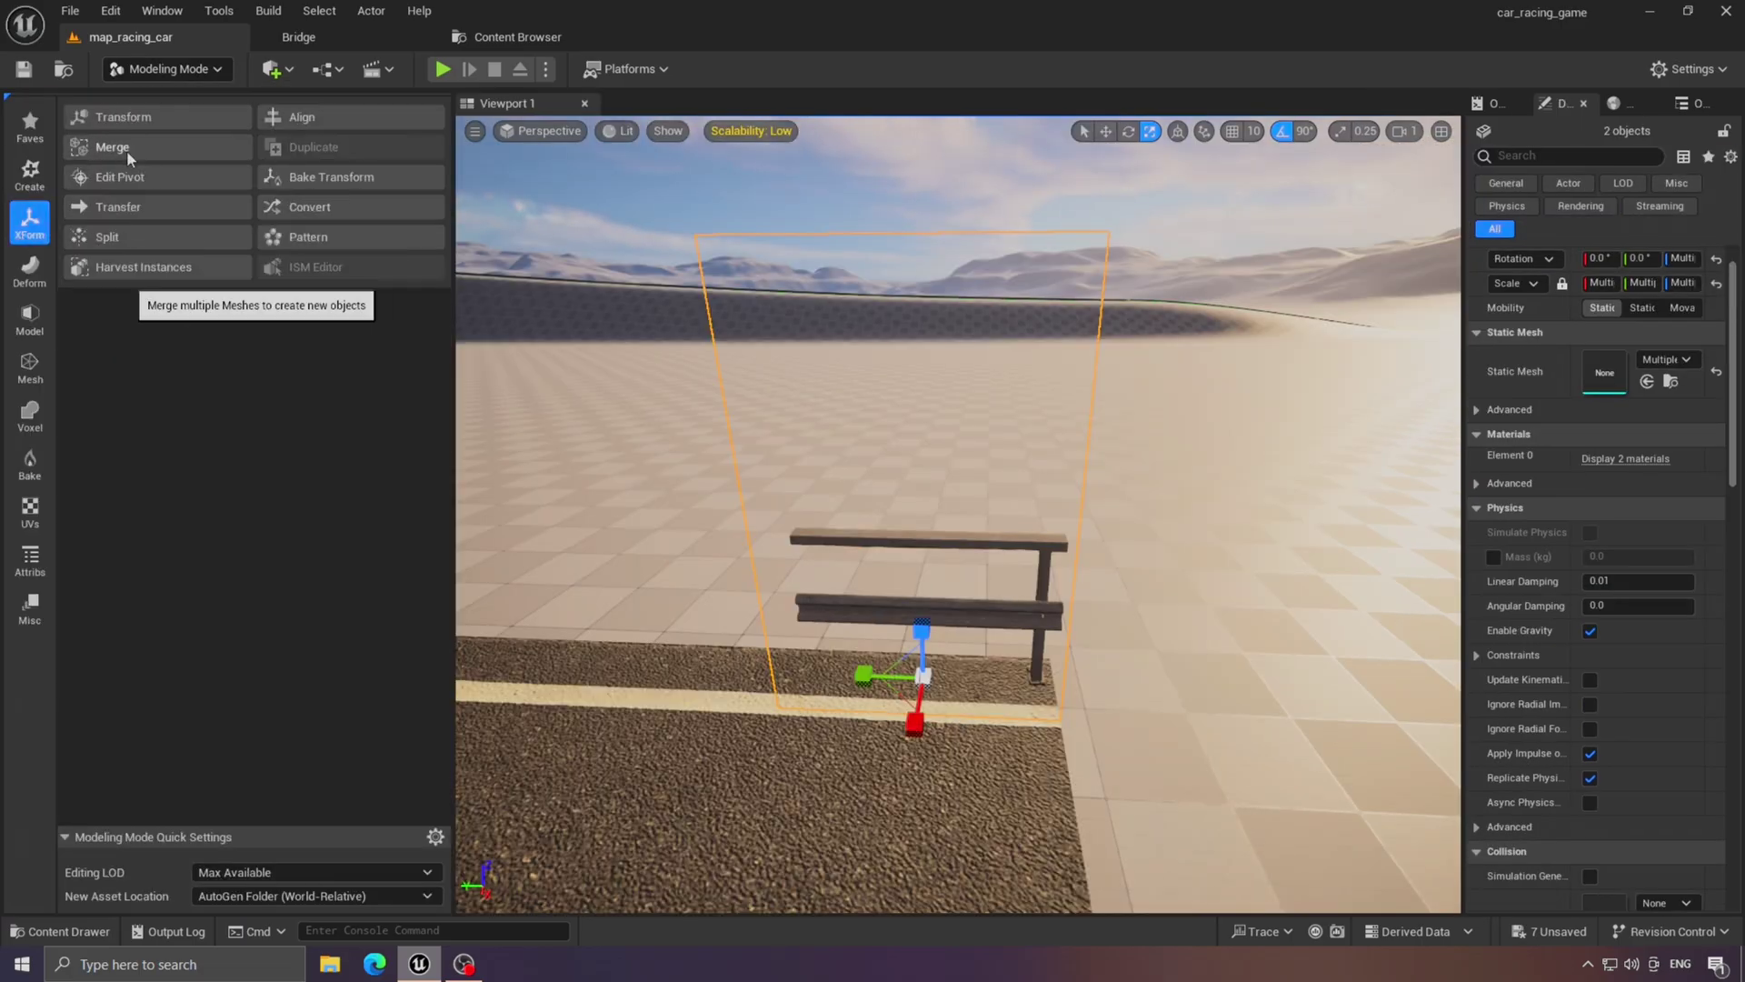
left_click(127, 156)
left_click(953, 883)
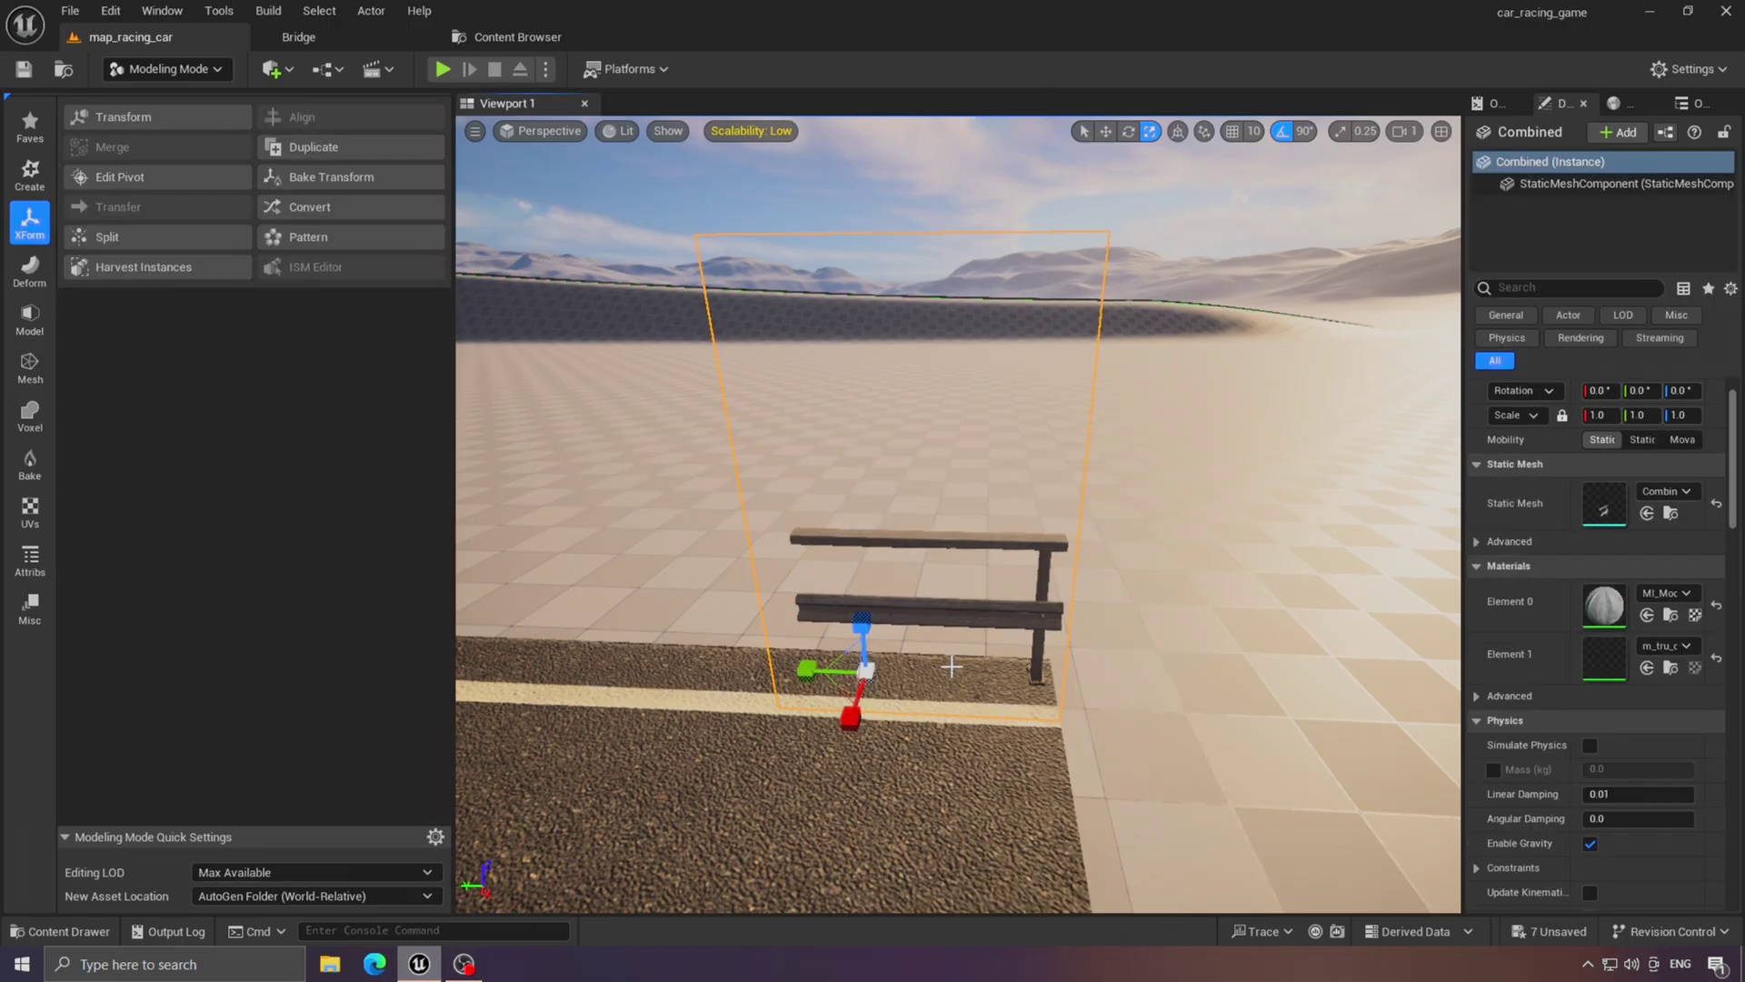
Try moving the merged guardrail, undo that move, and save all unsaved assets.
left_click_drag(862, 626, 813, 509)
key("ctrl+z")
right_click_drag(1009, 700, 909, 755)
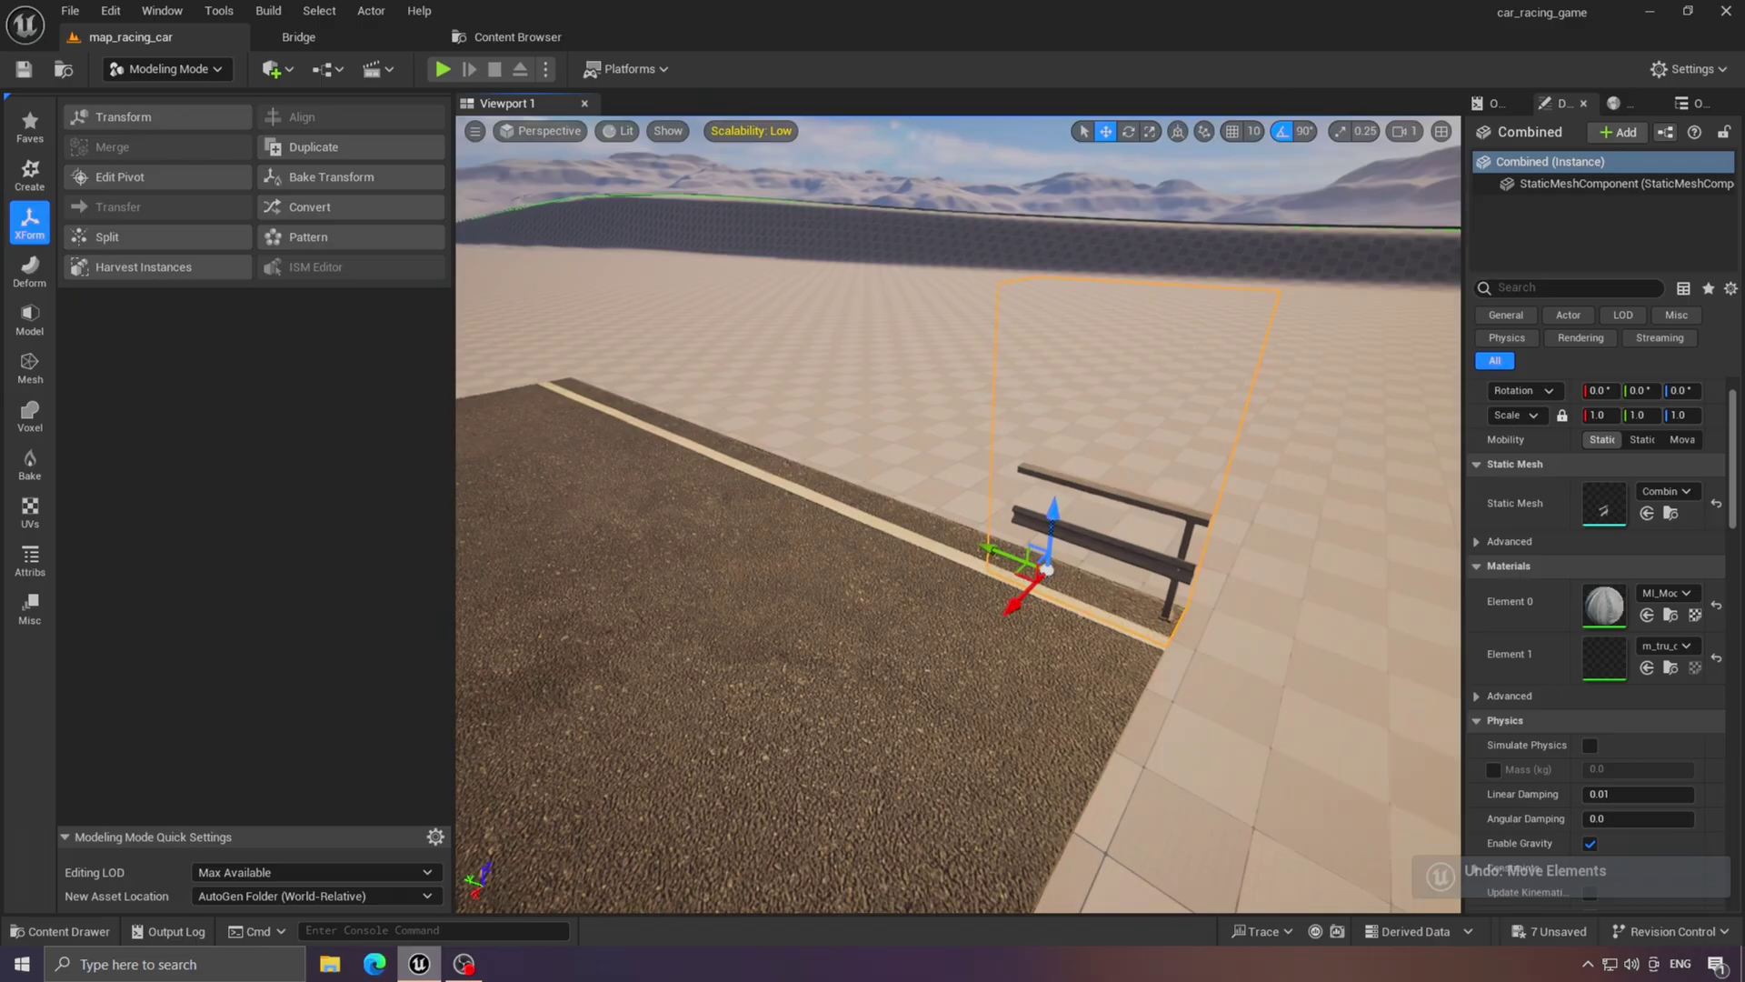
left_click(1550, 935)
left_click(1018, 688)
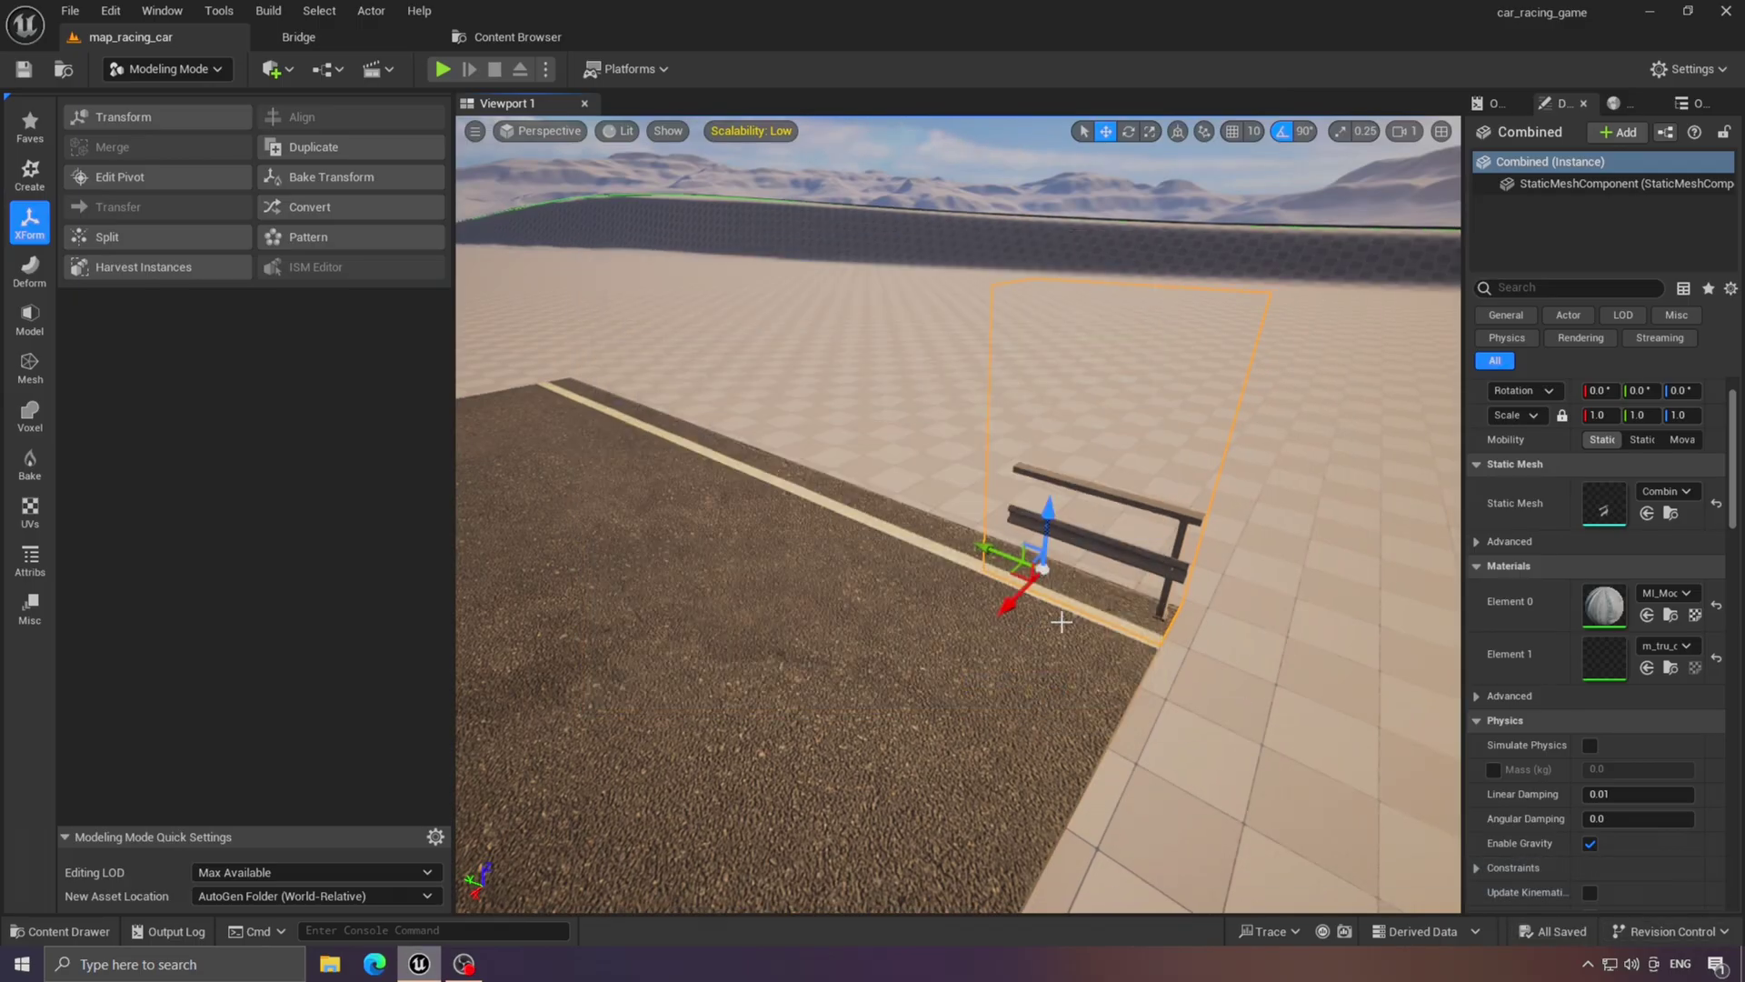
Open the merged guardrail mesh and set its Collision Complexity to Use Complex Collision As Simple.
key("ctrl+e")
left_click(293, 69)
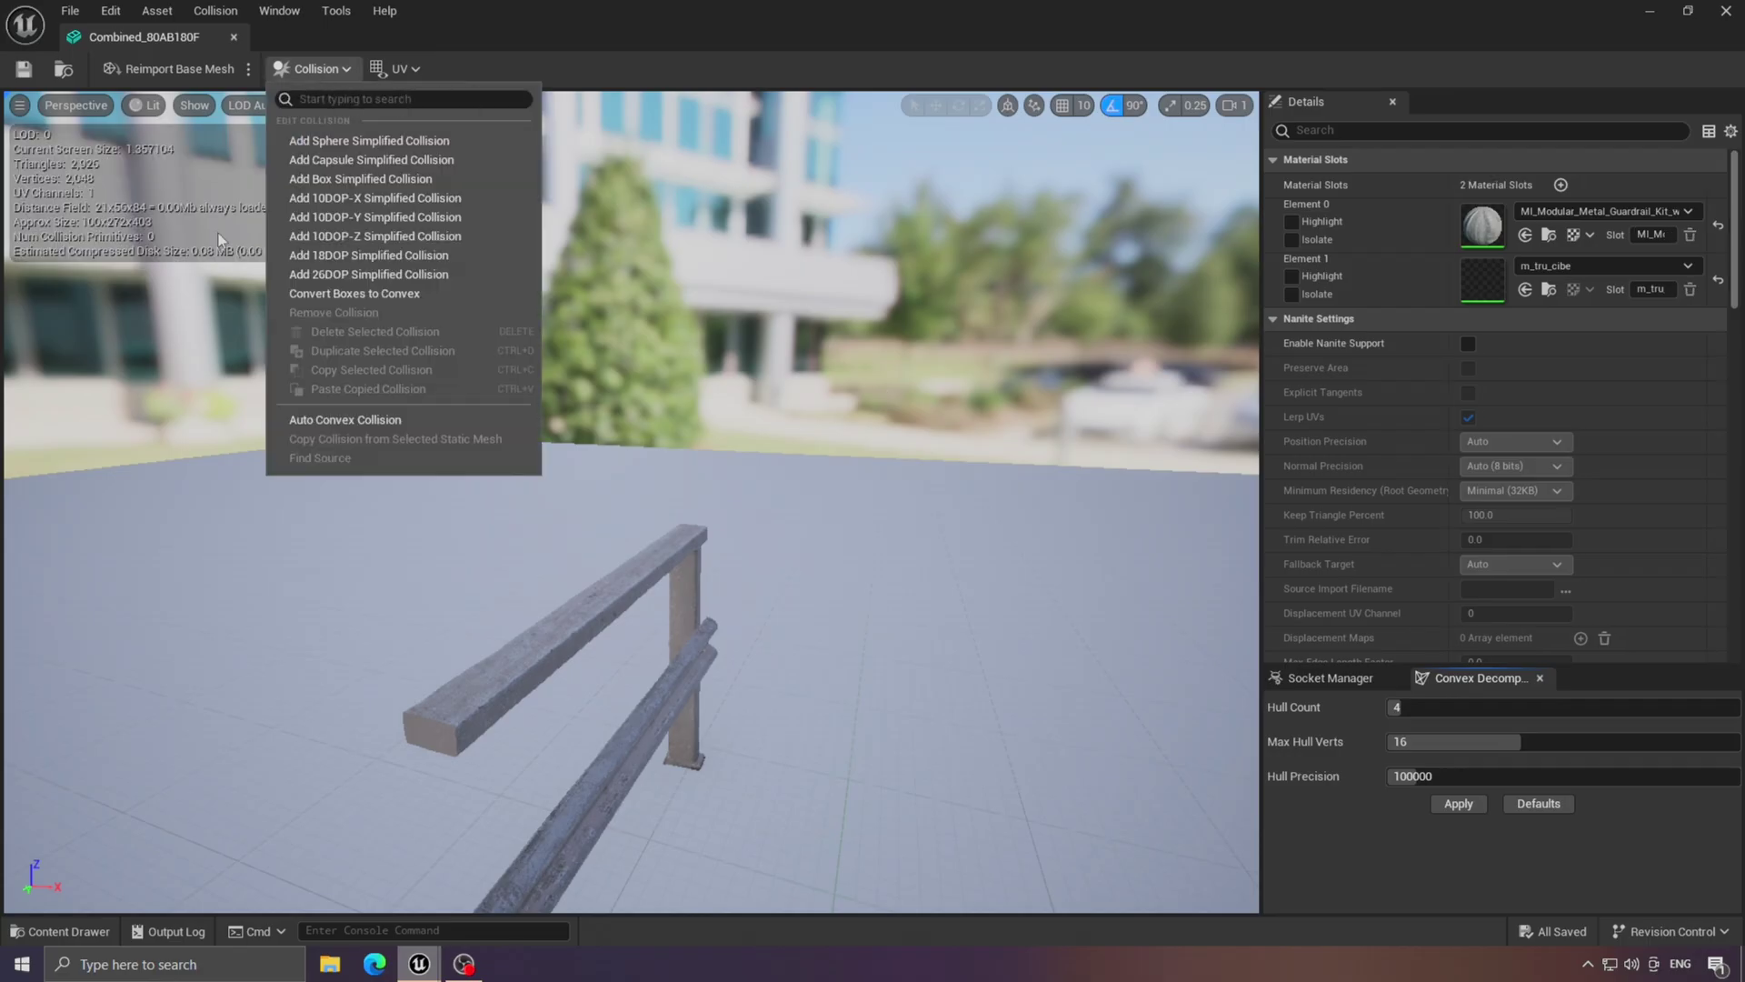
right_click_drag(769, 436, 627, 514)
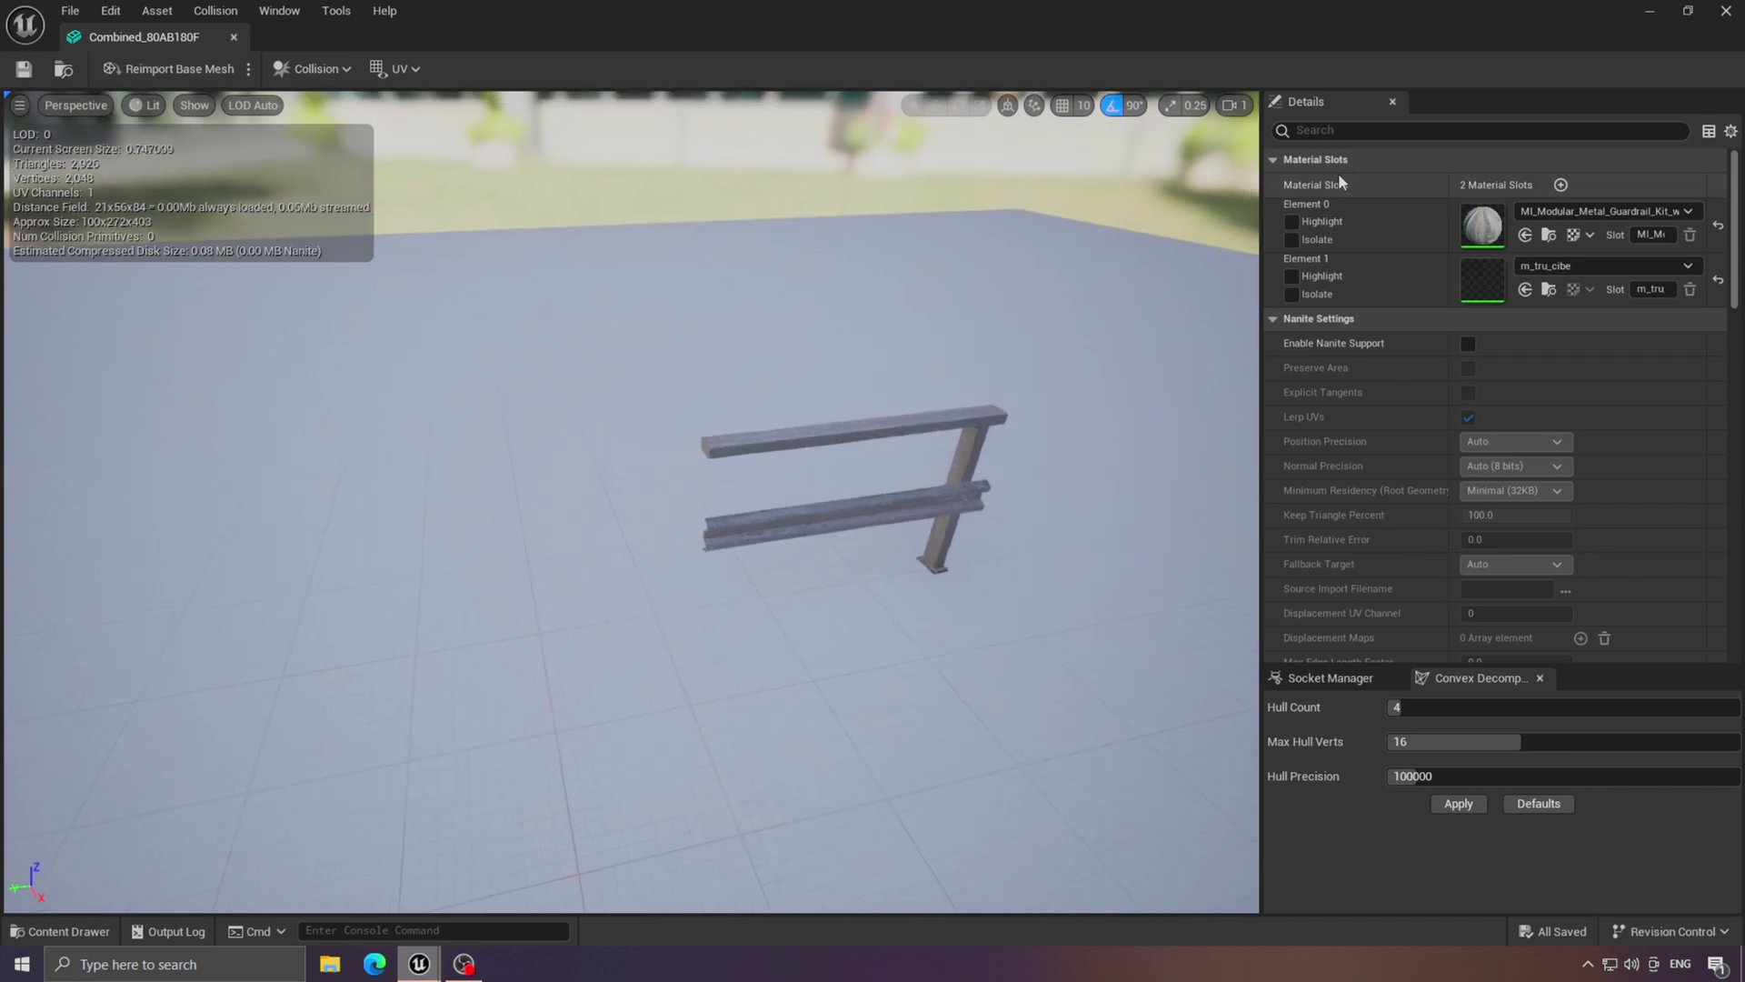
left_click(1366, 127)
type("compl")
left_click(1554, 183)
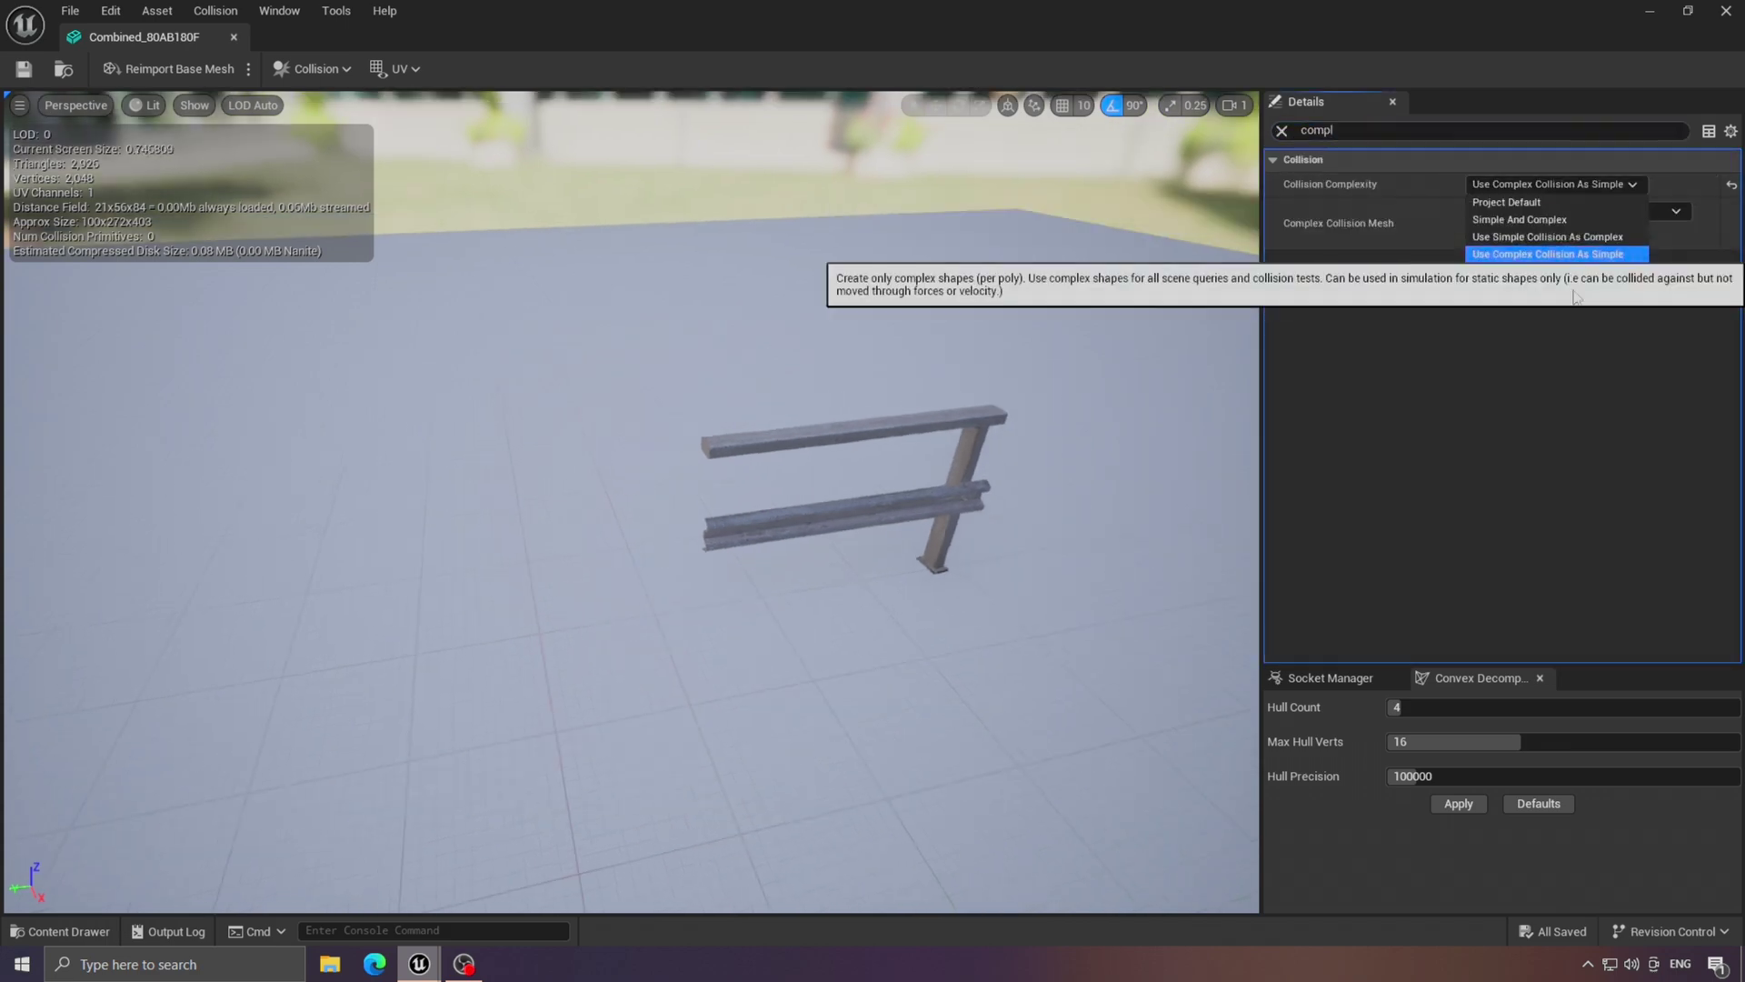
left_click(1559, 253)
left_click(1282, 130)
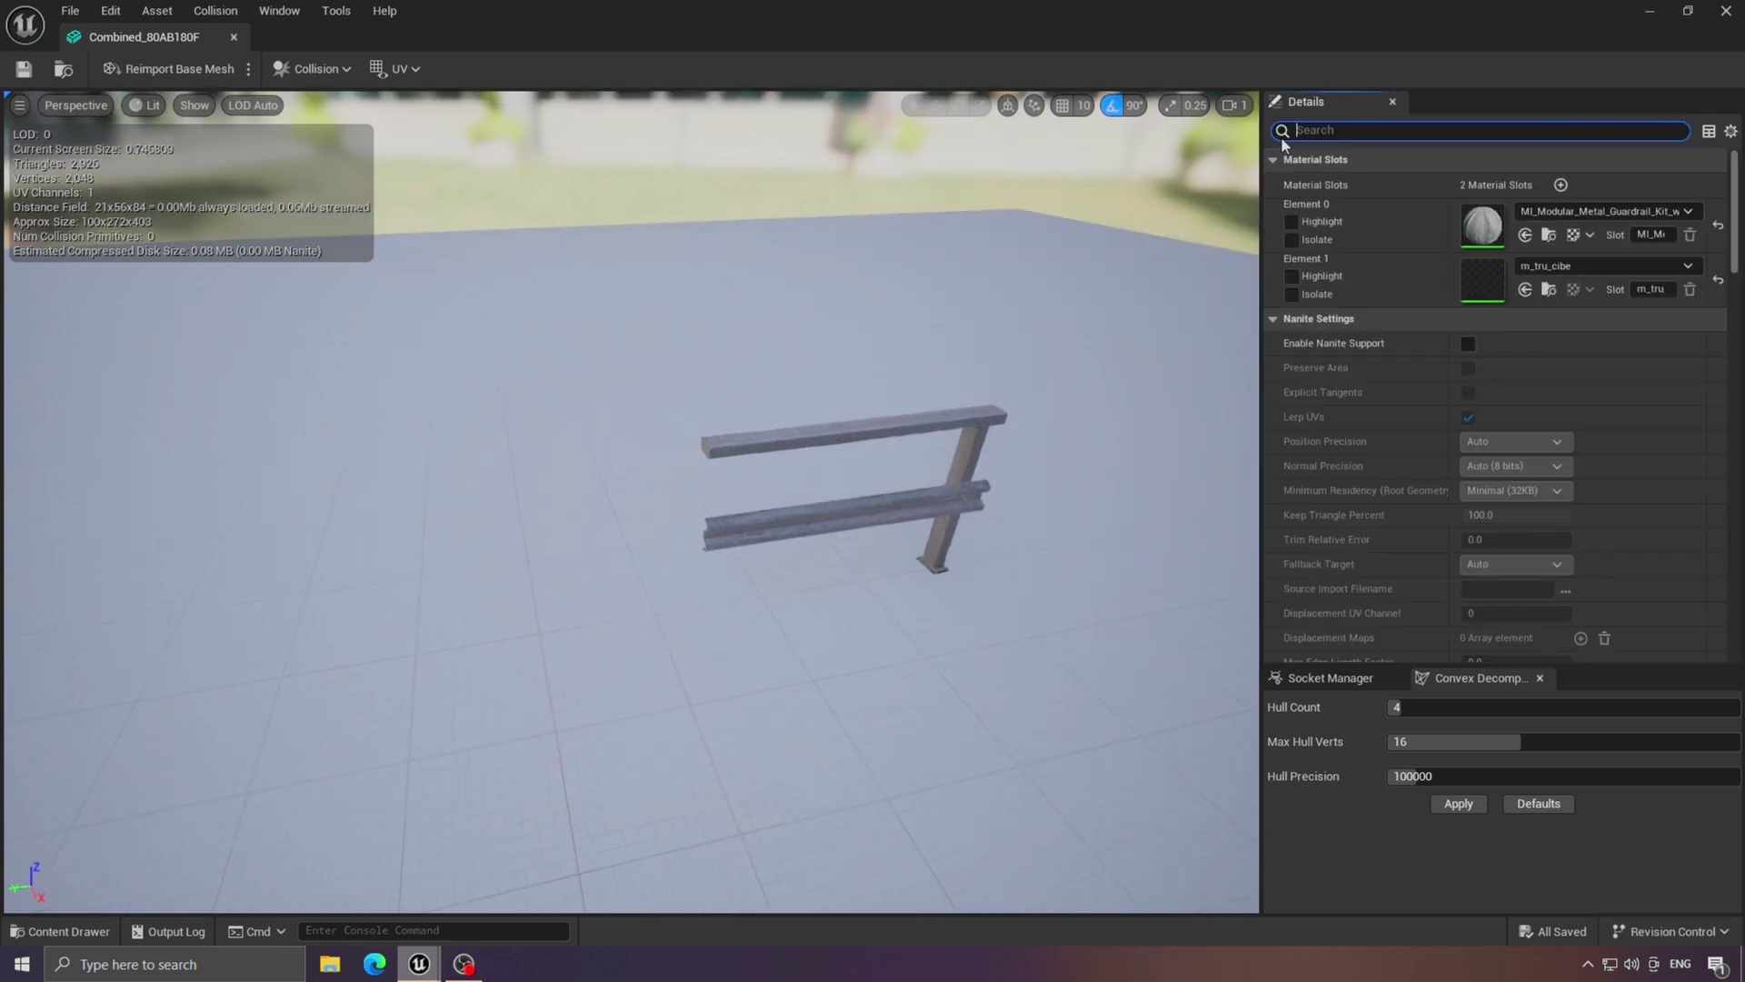
left_click(333, 73)
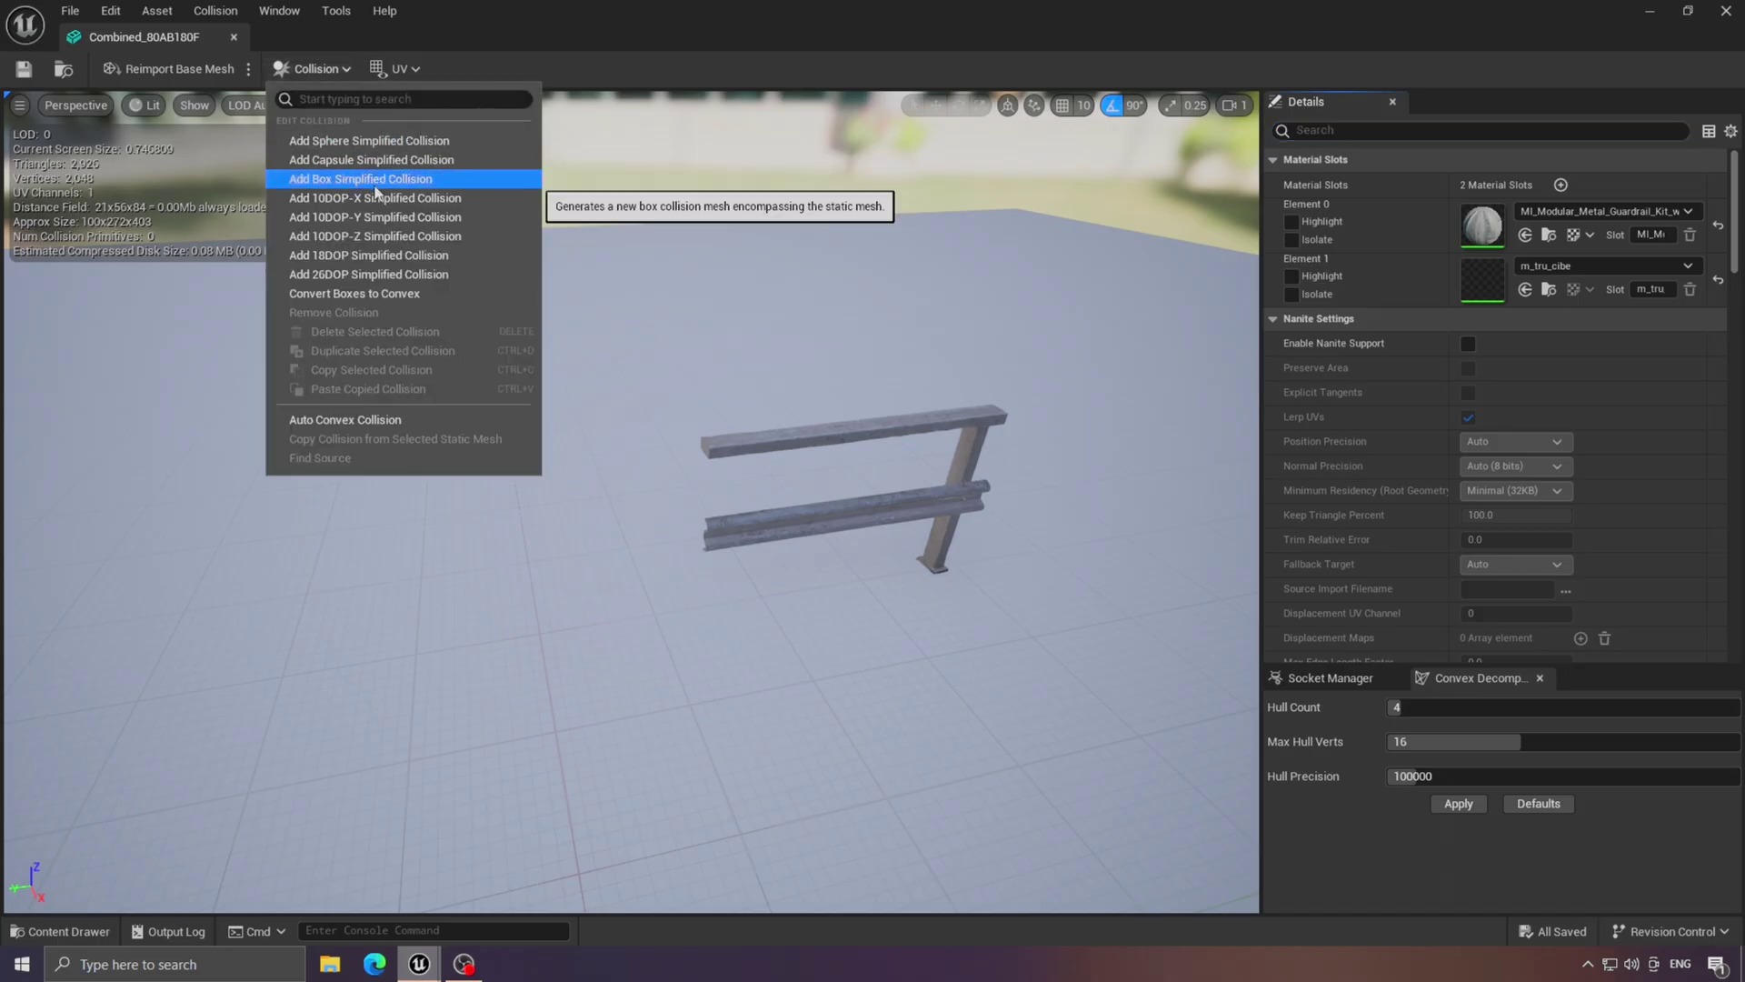
left_click(318, 67)
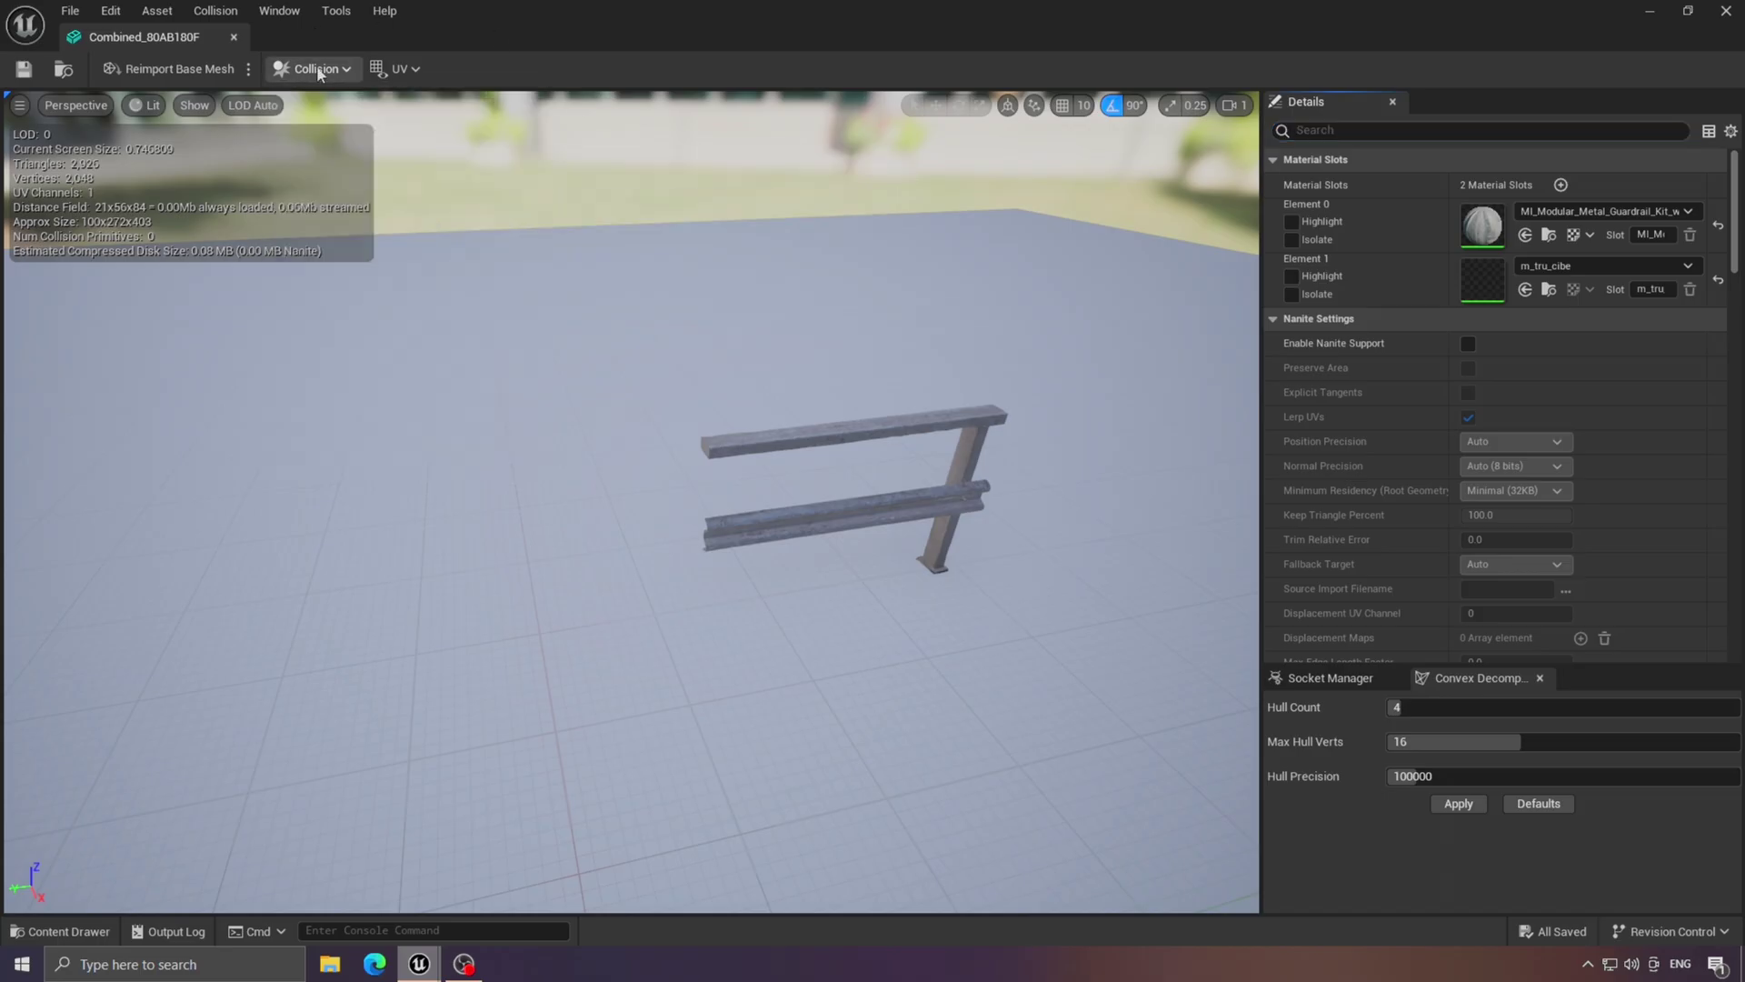
left_click(234, 38)
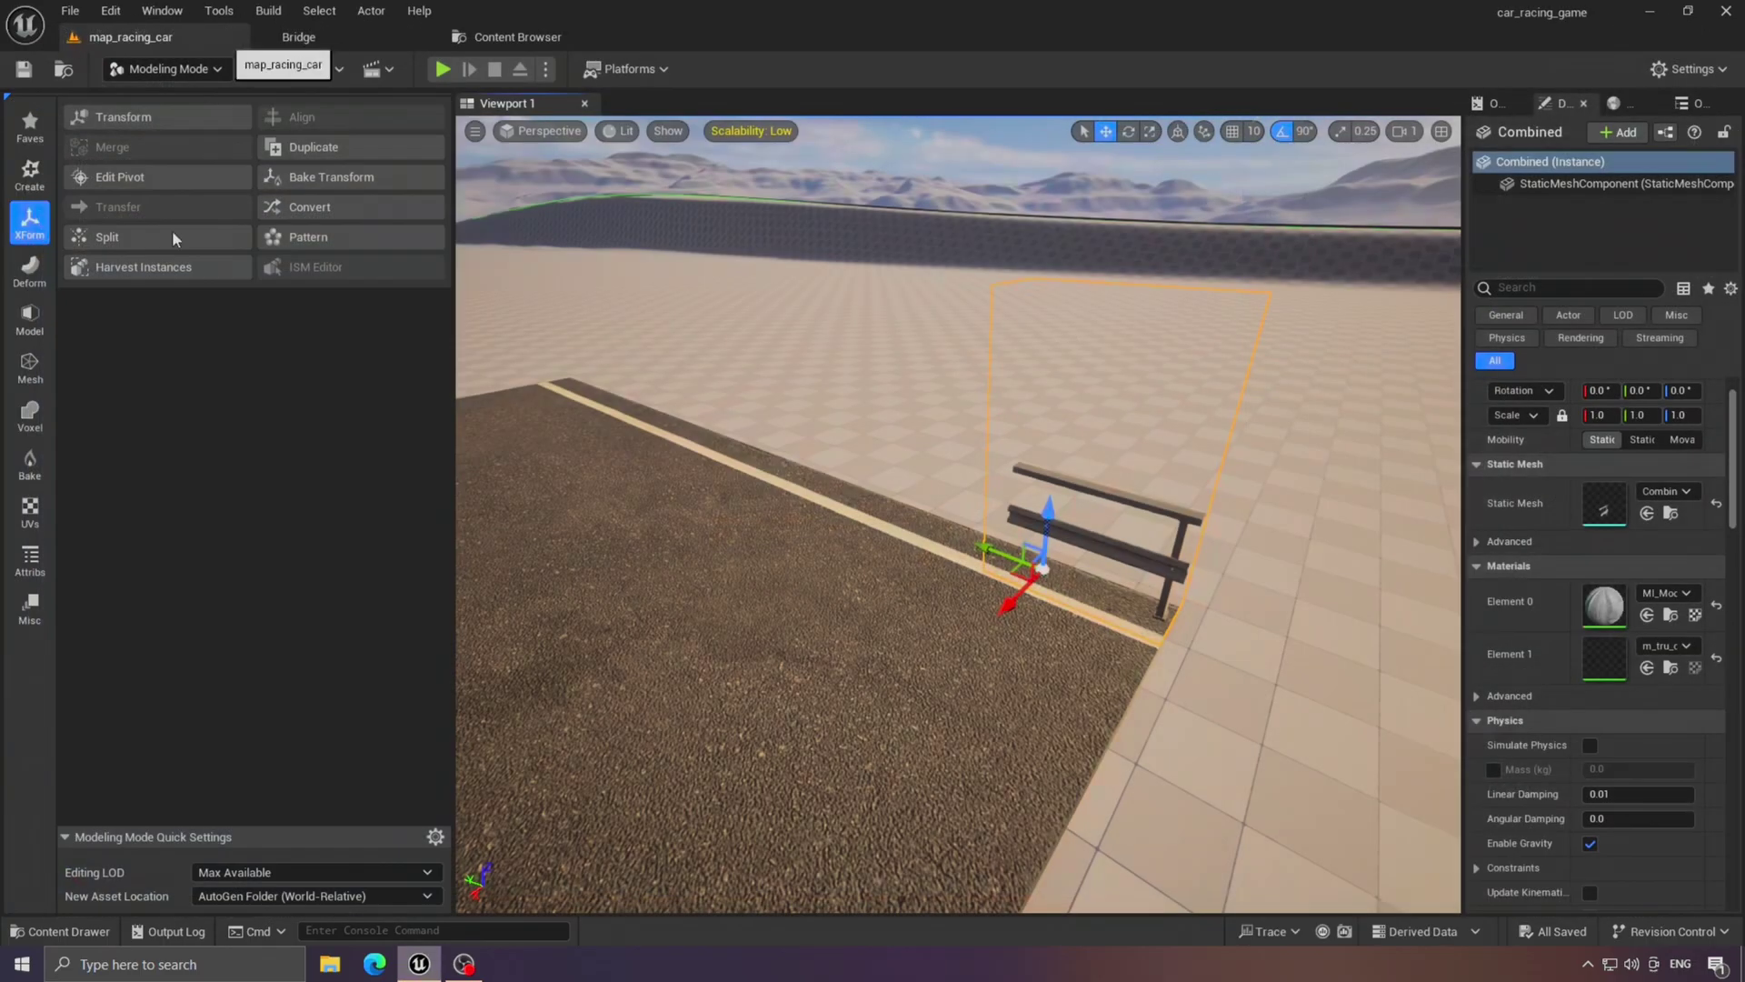
Start a line pattern of the merged guardrail along the Y axis with Count 10 and an Extent of about 2340.
right_click_drag(1070, 630, 1141, 629)
scroll(1070, 630, "up", 5)
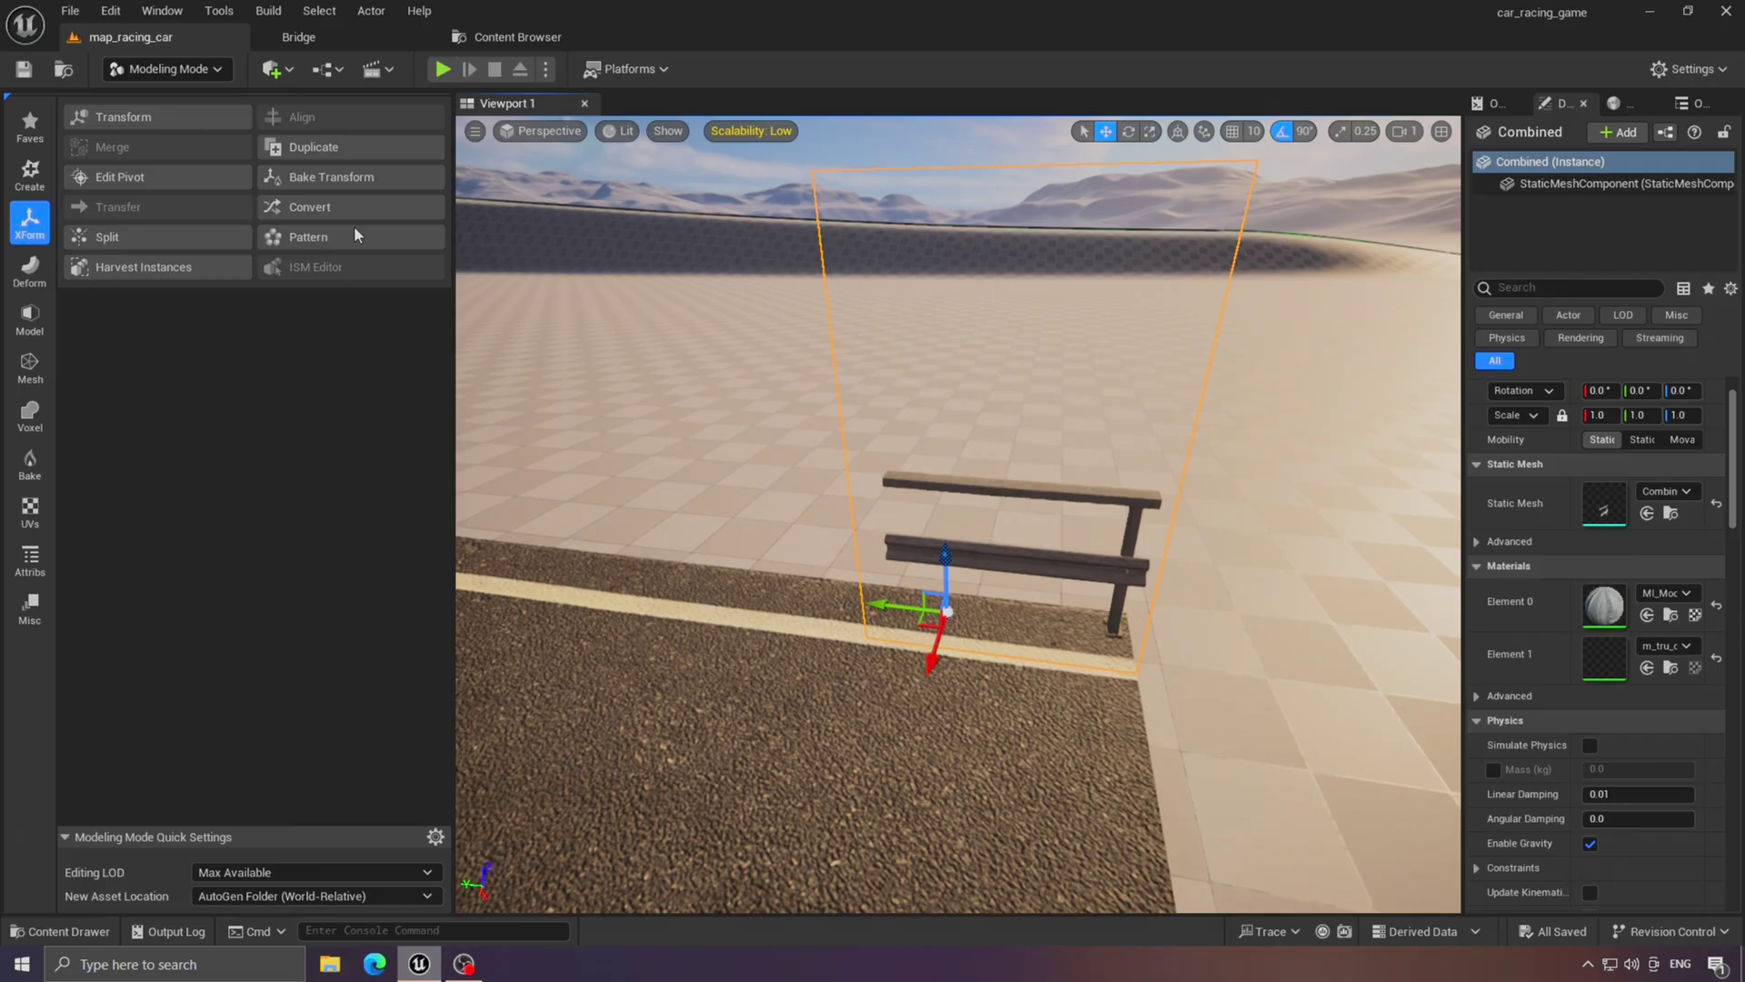
left_click(332, 233)
right_click_drag(959, 514, 980, 666)
left_click(241, 369)
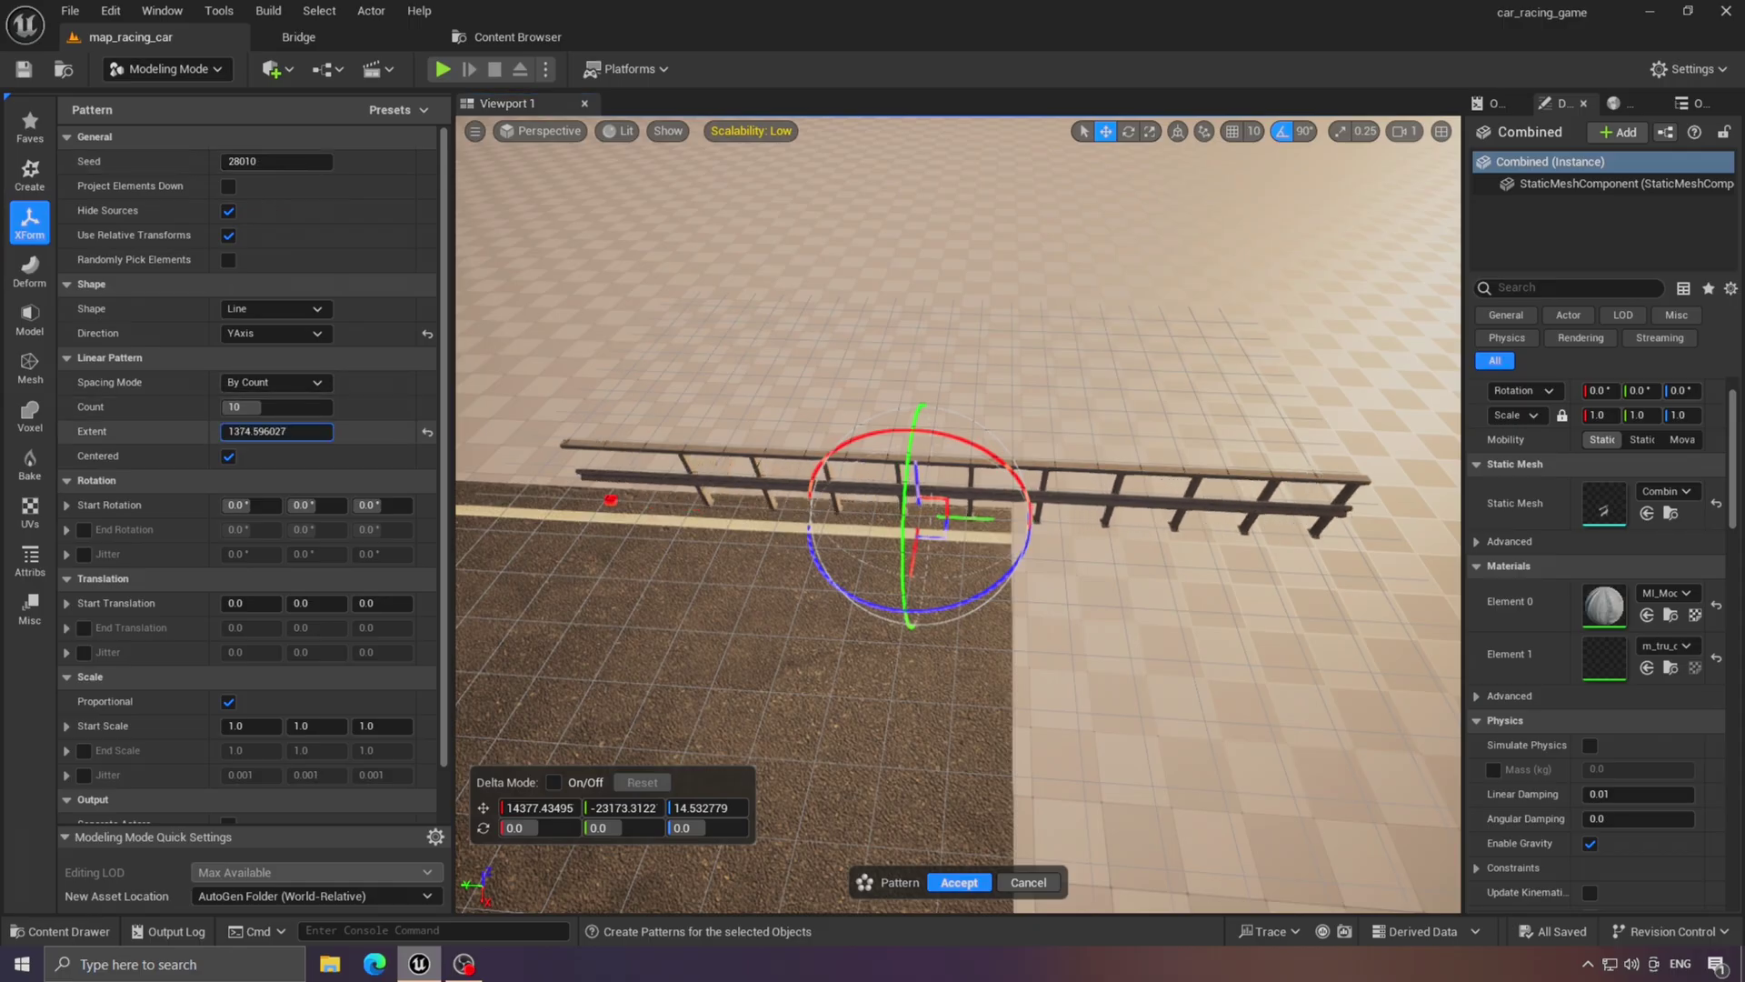
right_click_drag(1058, 538, 1045, 535)
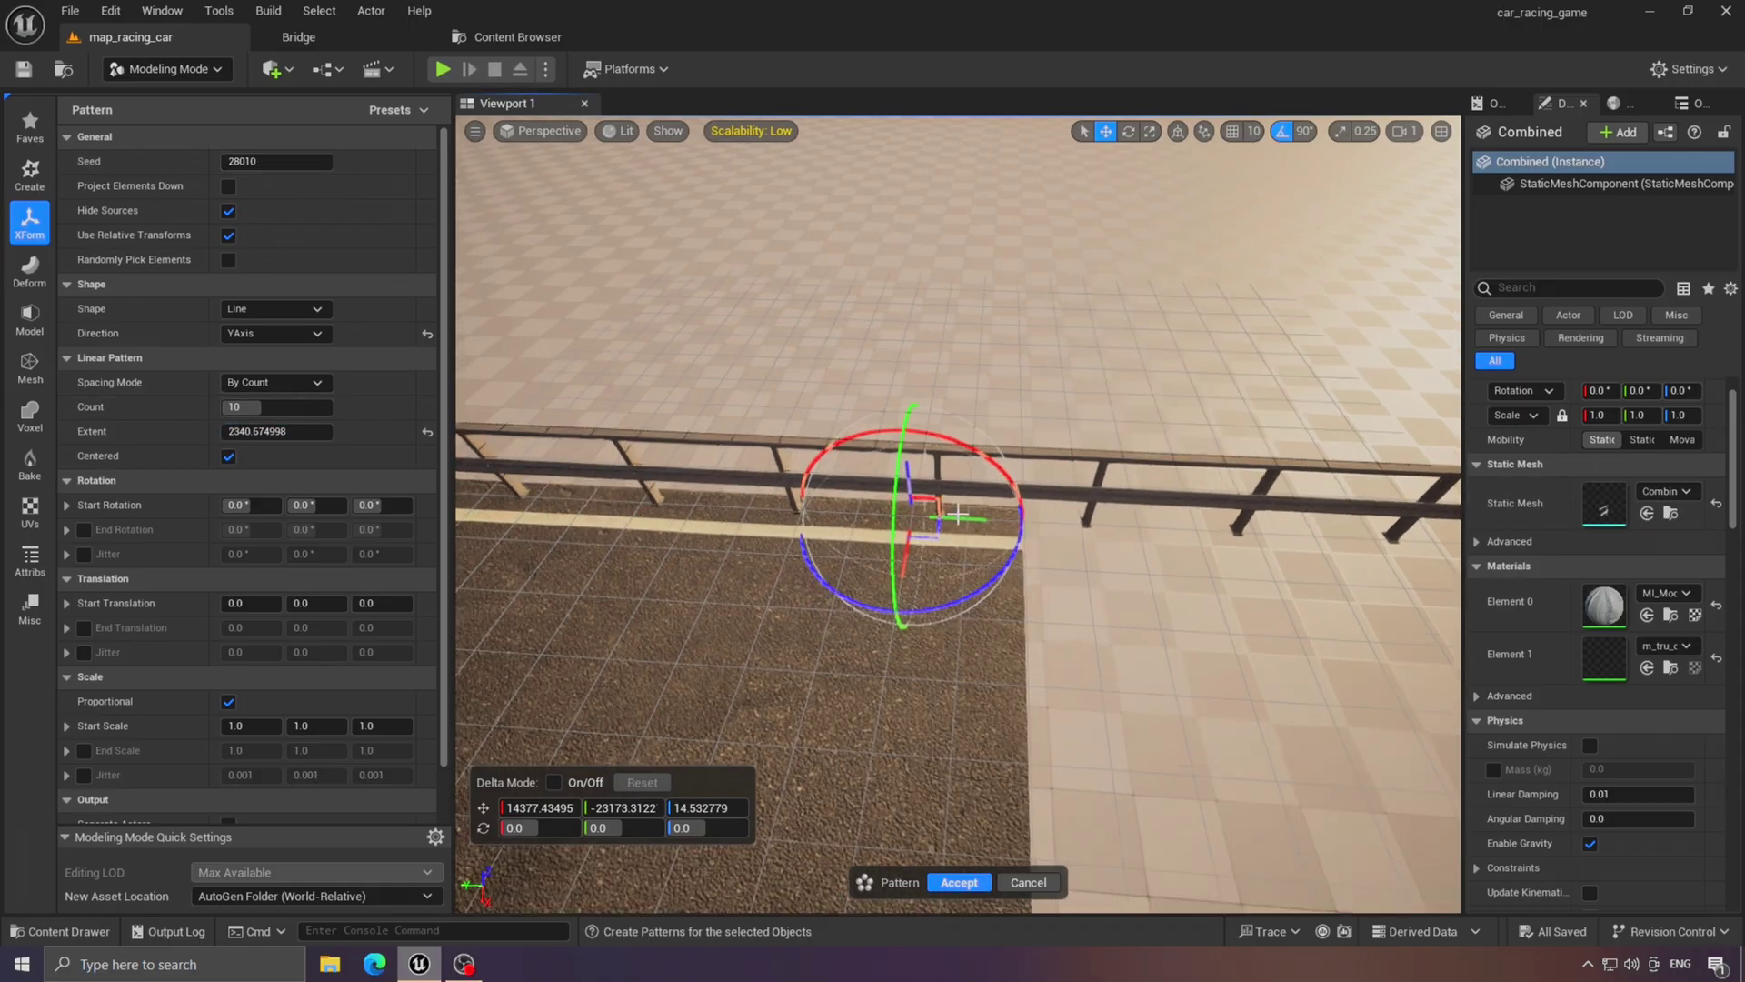
Shift the guardrail pattern along the road edge and set its Count to 8 and Extent to about 1781.
left_click_drag(984, 520, 582, 496)
right_click_drag(582, 496, 536, 481)
left_click_drag(925, 495, 790, 482)
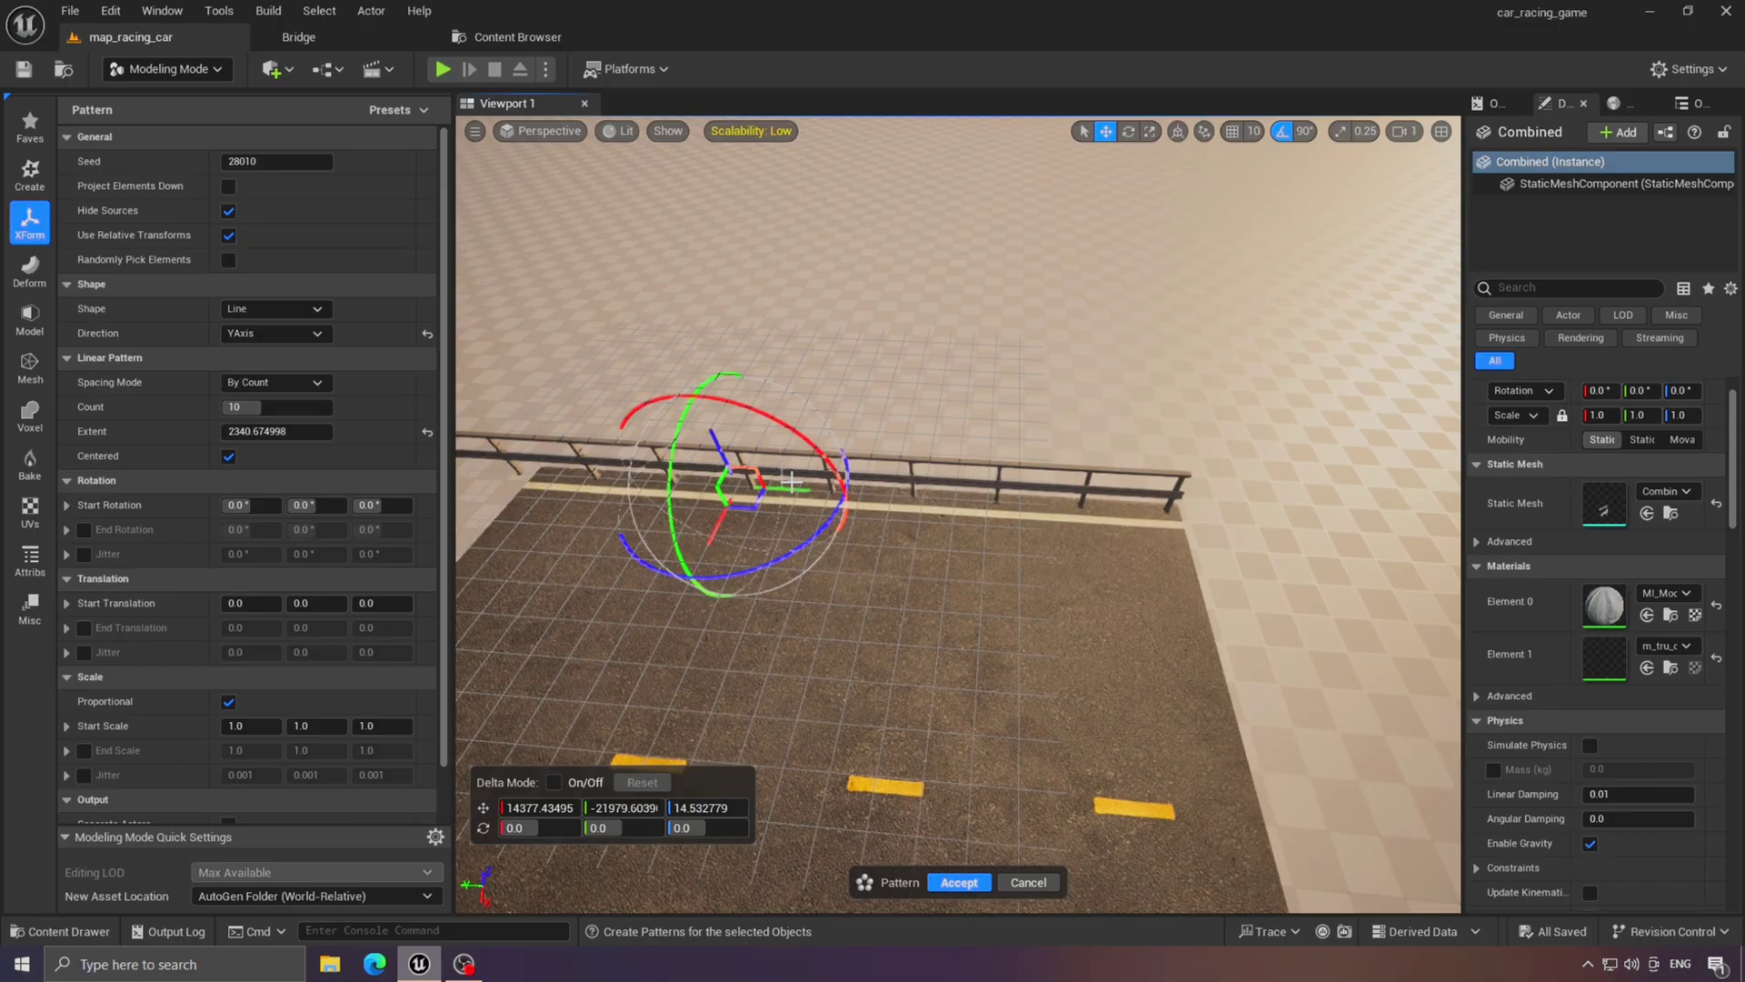
right_click_drag(791, 483, 636, 482)
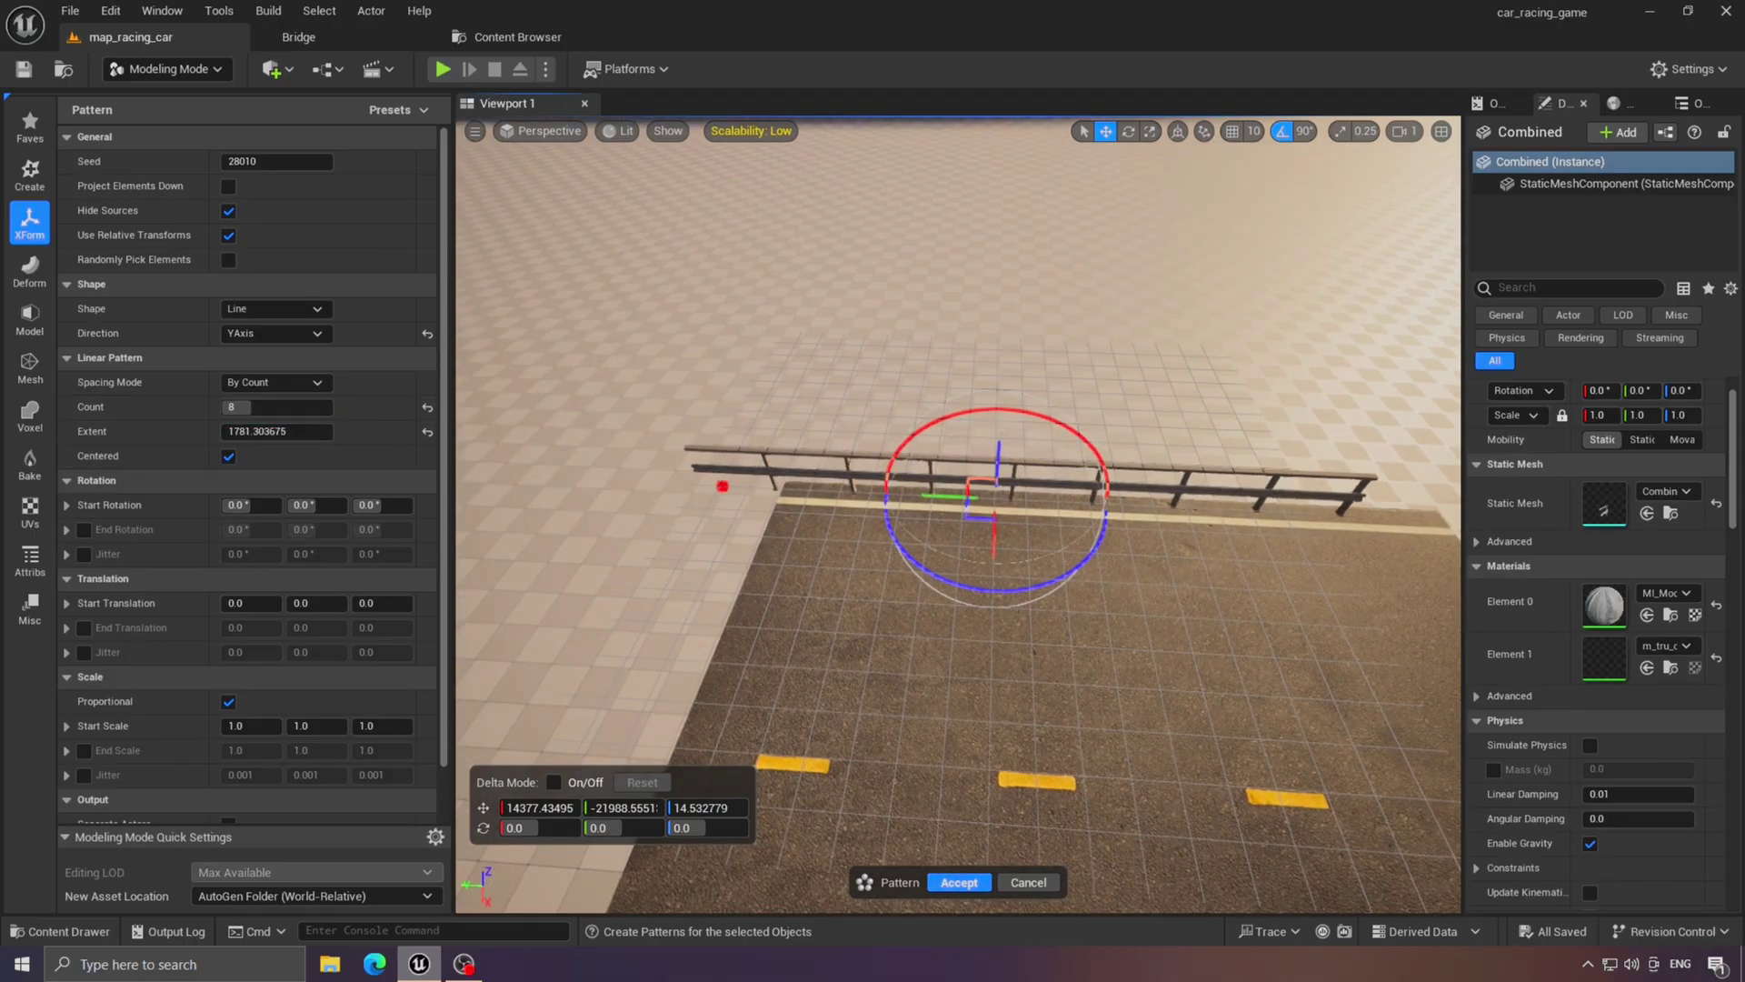
Slide the eight-piece guardrail pattern along Y to line up with the road's ends and accept it.
right_click_drag(945, 496, 991, 491)
left_click_drag(936, 497, 1097, 503)
right_click_drag(1097, 502, 1154, 413)
right_click_drag(970, 612, 1029, 545)
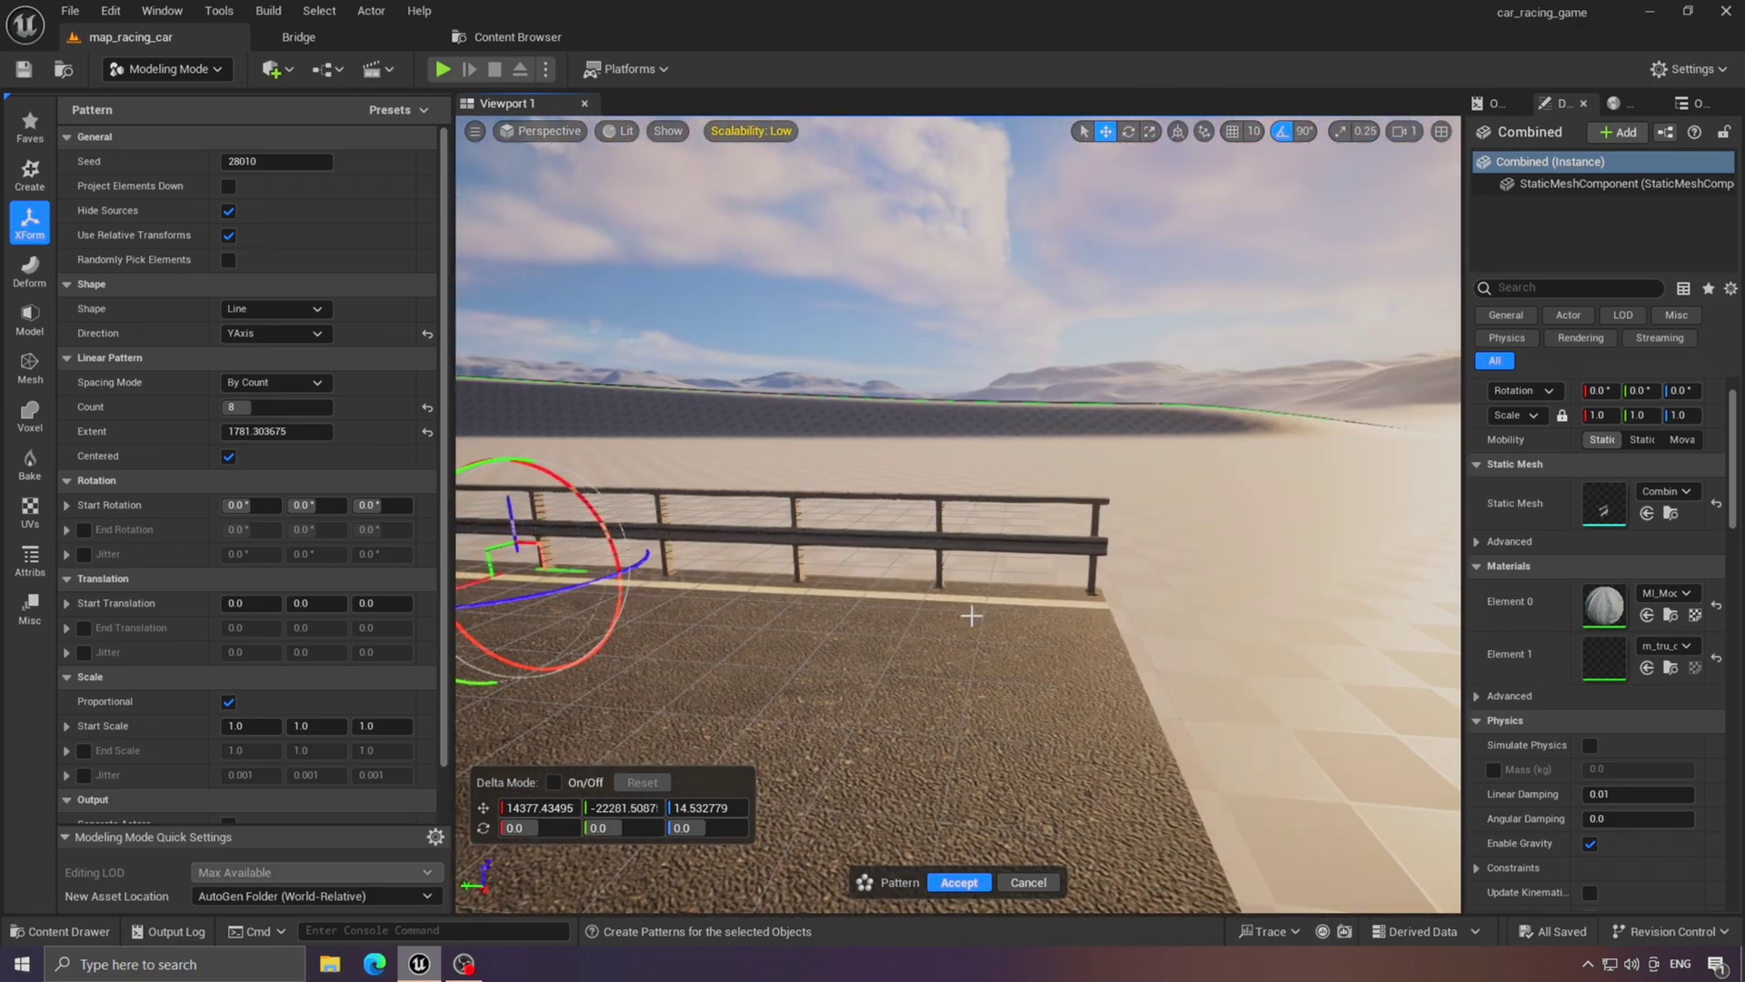
left_click_drag(601, 580, 598, 580)
right_click_drag(598, 580, 595, 580)
key("a")
right_click_drag(664, 523, 668, 564)
left_click(959, 882)
Duplicate the guardrail pattern and move the copy across to the opposite edge of the road.
right_click_drag(958, 618, 854, 668)
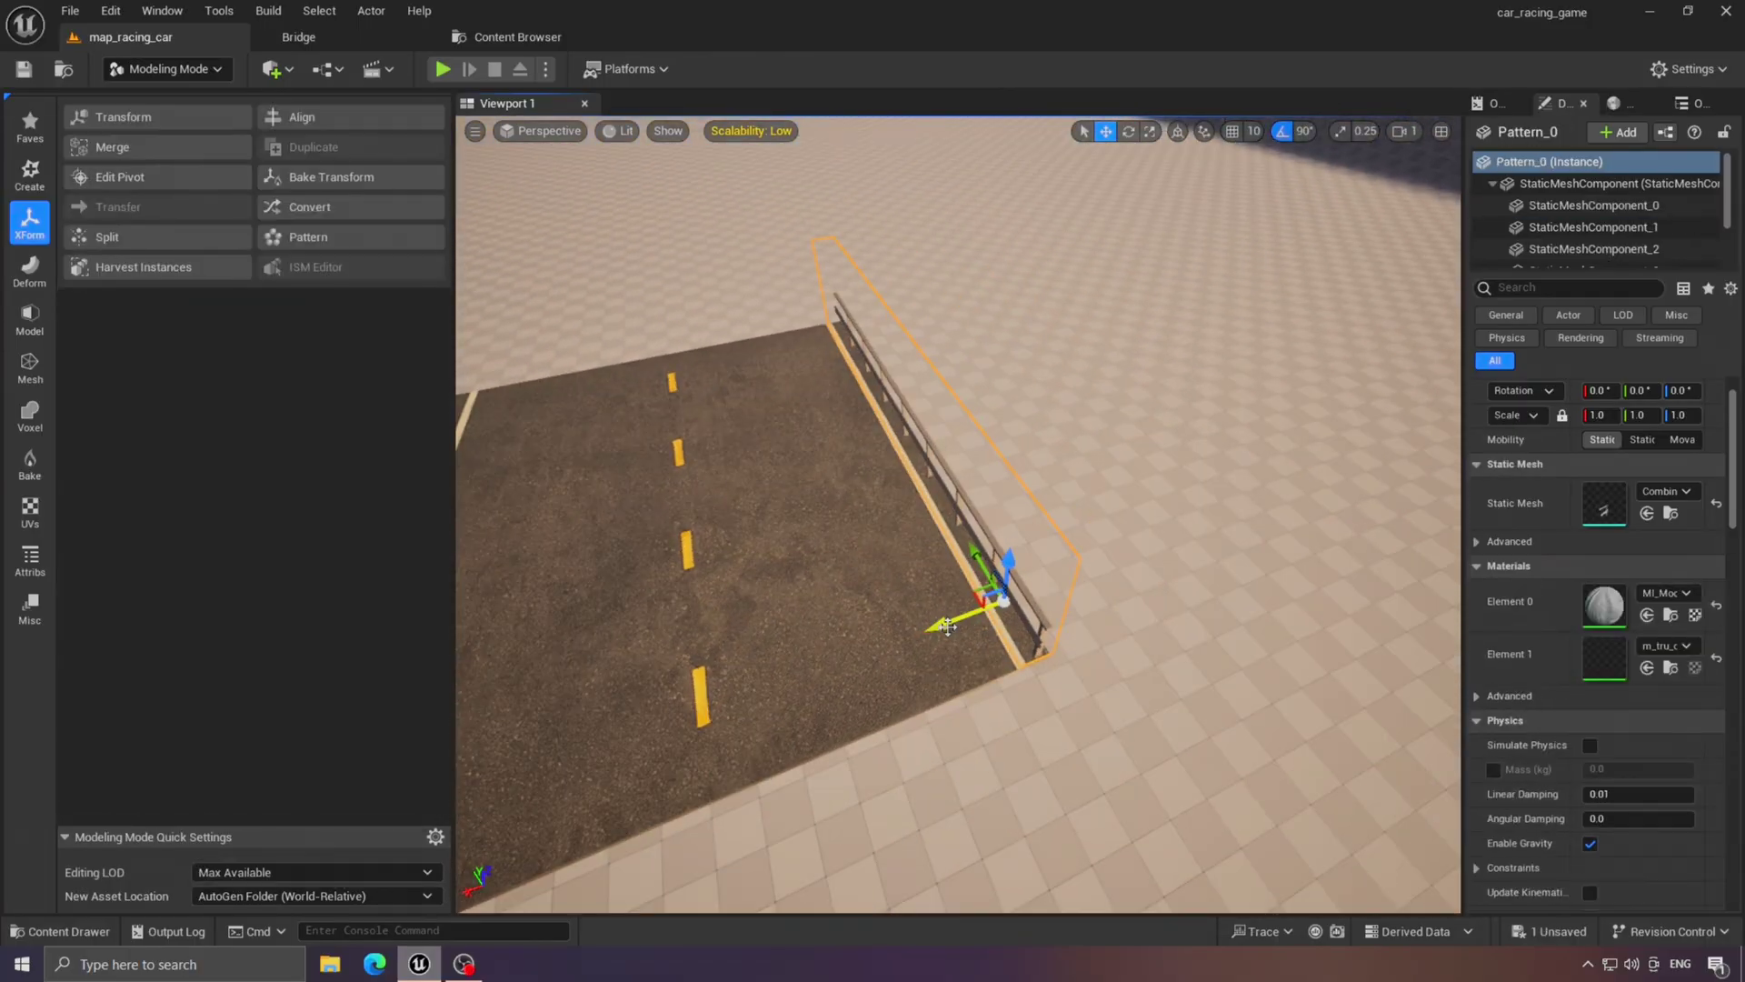
left_click_drag(940, 627, 695, 707, "alt")
right_click_drag(695, 707, 640, 705)
left_click_drag(863, 666, 546, 682)
right_click_drag(736, 636, 728, 571)
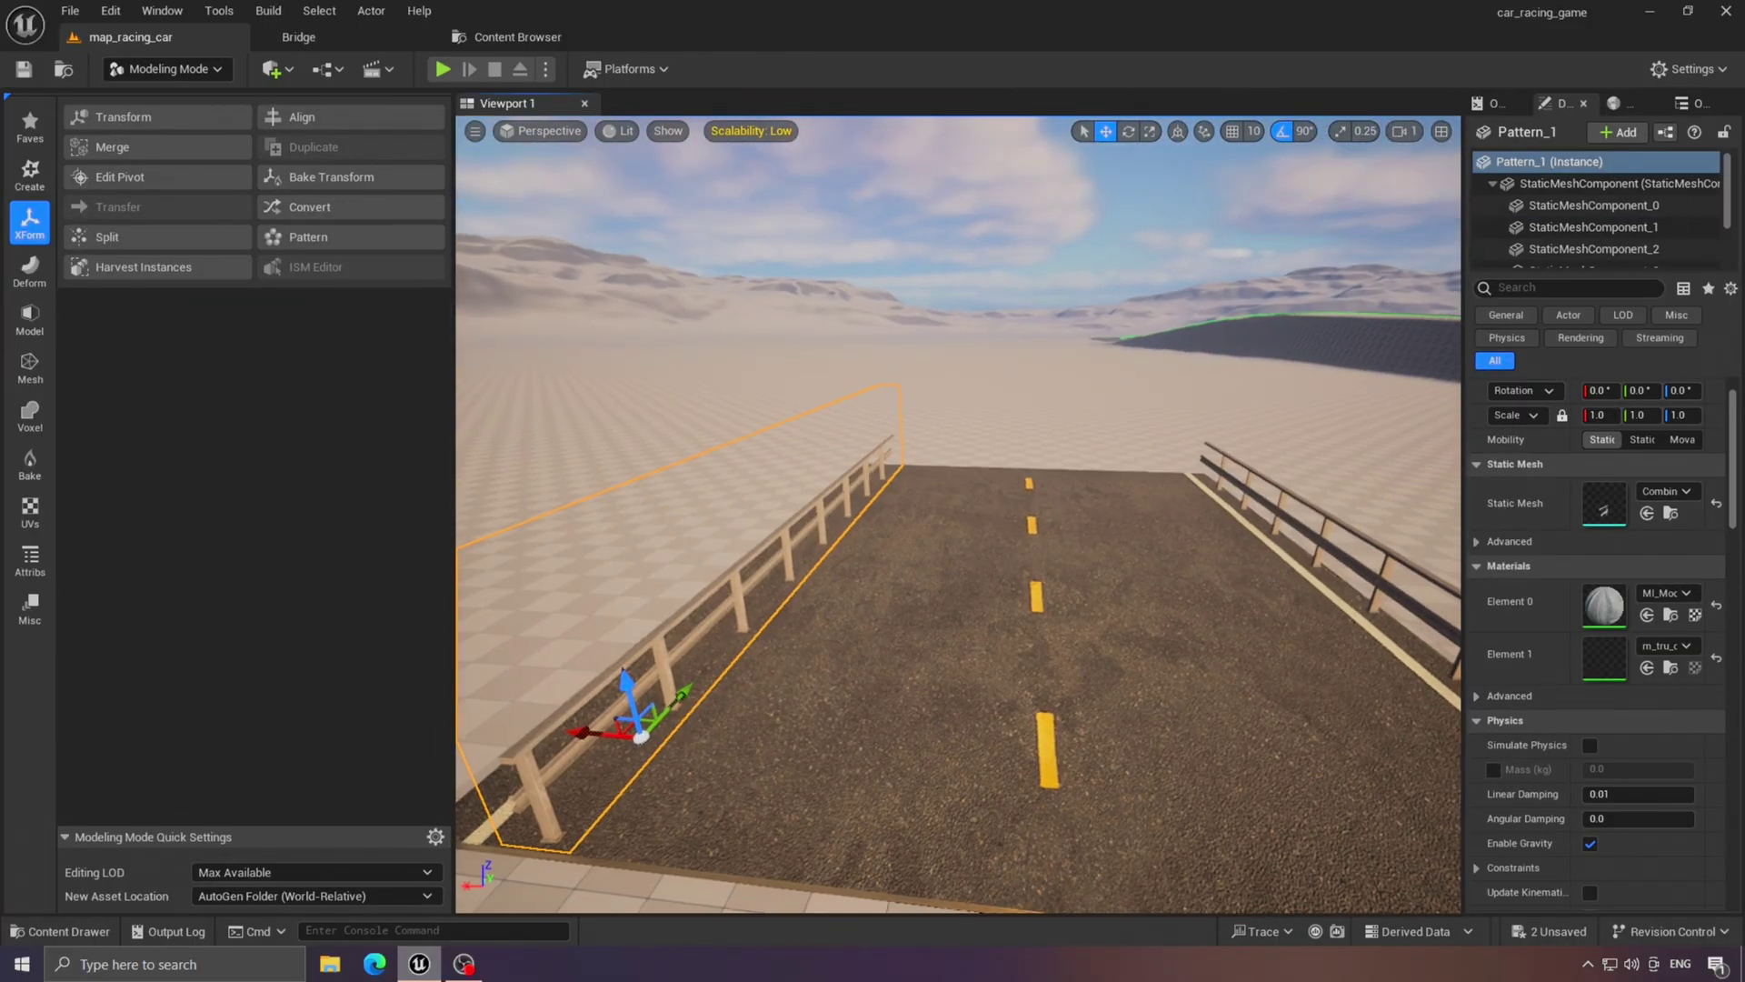
Mirror the copied guardrail in X to a scale of -1.0 and align it with the road's outer edge.
right_click(735, 573)
mouse_move(865, 693)
left_click(1061, 723)
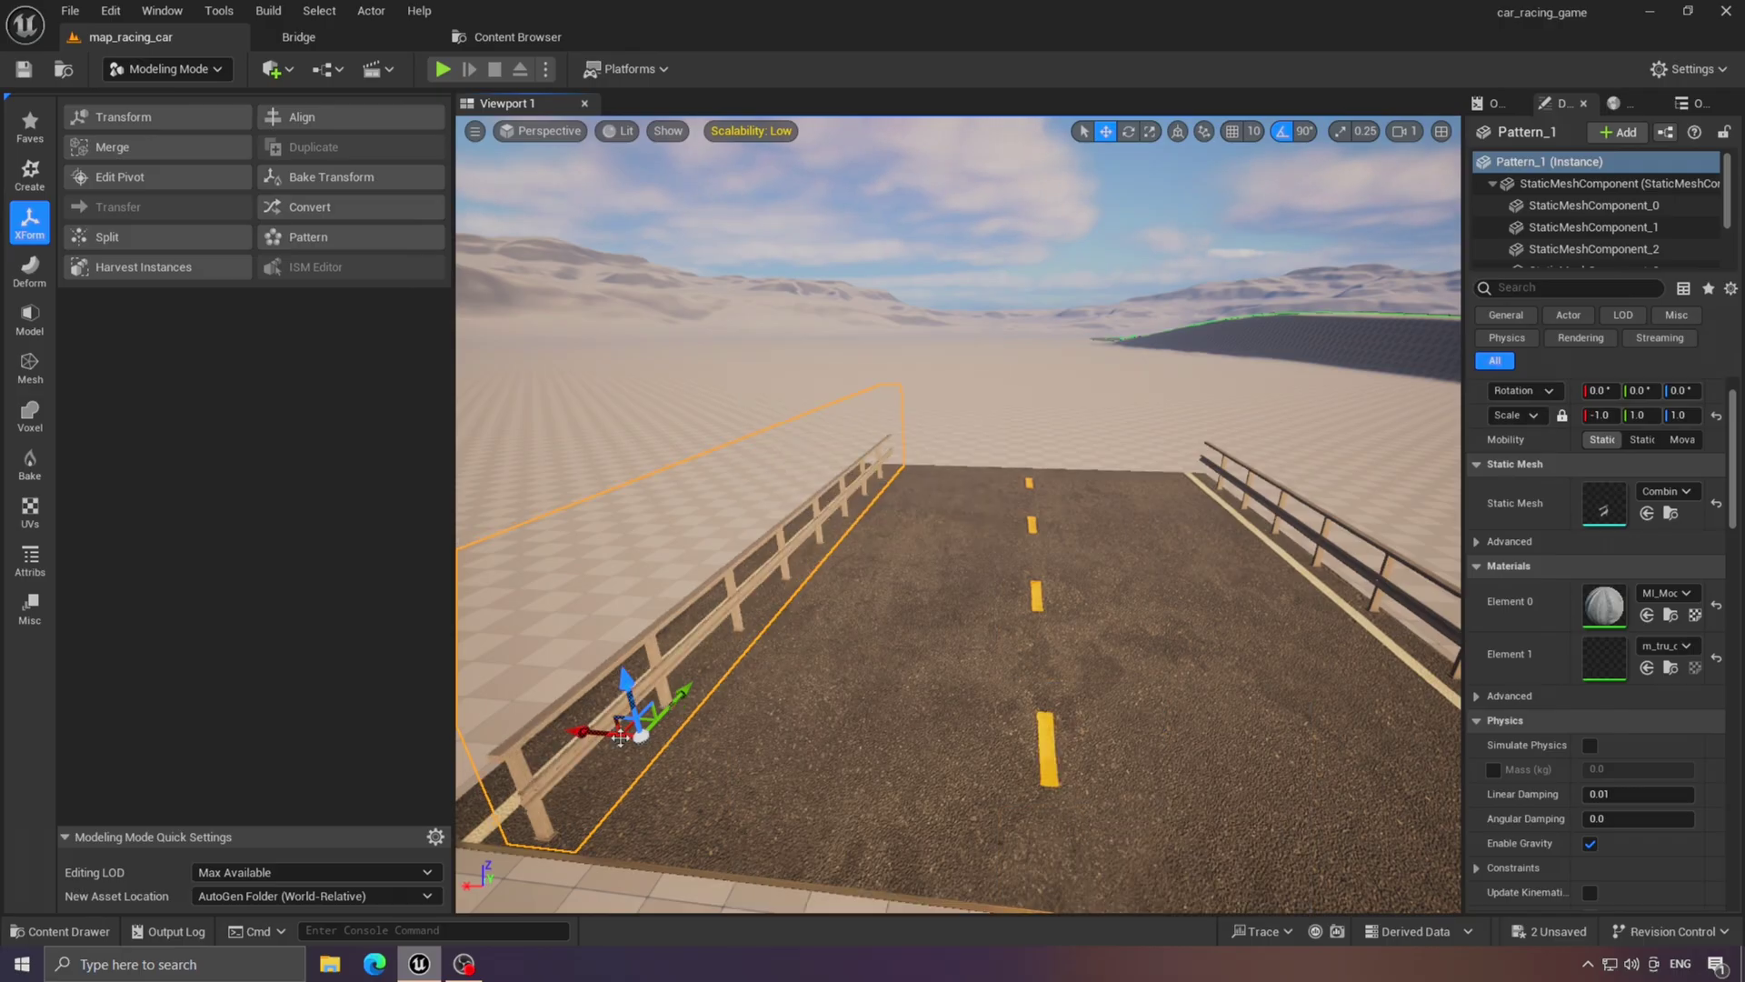
left_click_drag(586, 731, 520, 719)
key("a")
right_click_drag(564, 718, 611, 705)
key("q")
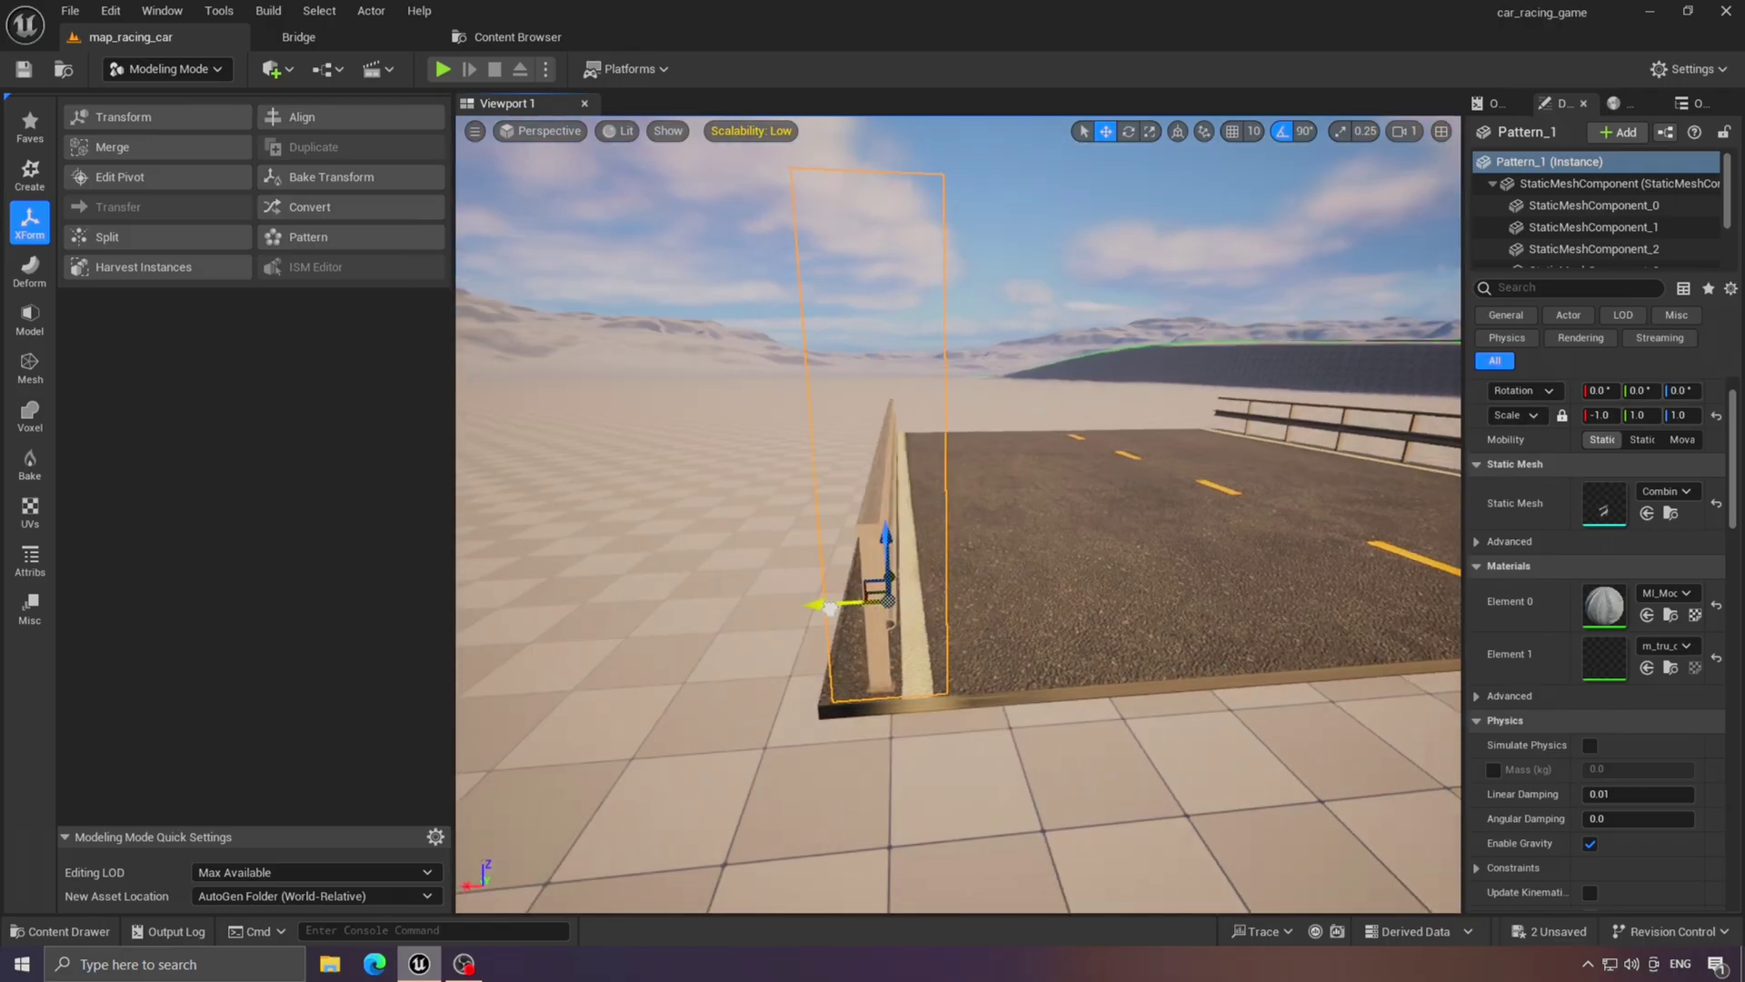
key("d")
right_click_drag(835, 605, 823, 568)
Pull the original single guardrail segment out of the patterned row, delete it, and save all assets.
left_click(1071, 591)
key("e")
right_click_drag(901, 742, 968, 805)
key("w")
left_click_drag(821, 668, 1018, 586)
key("Delete")
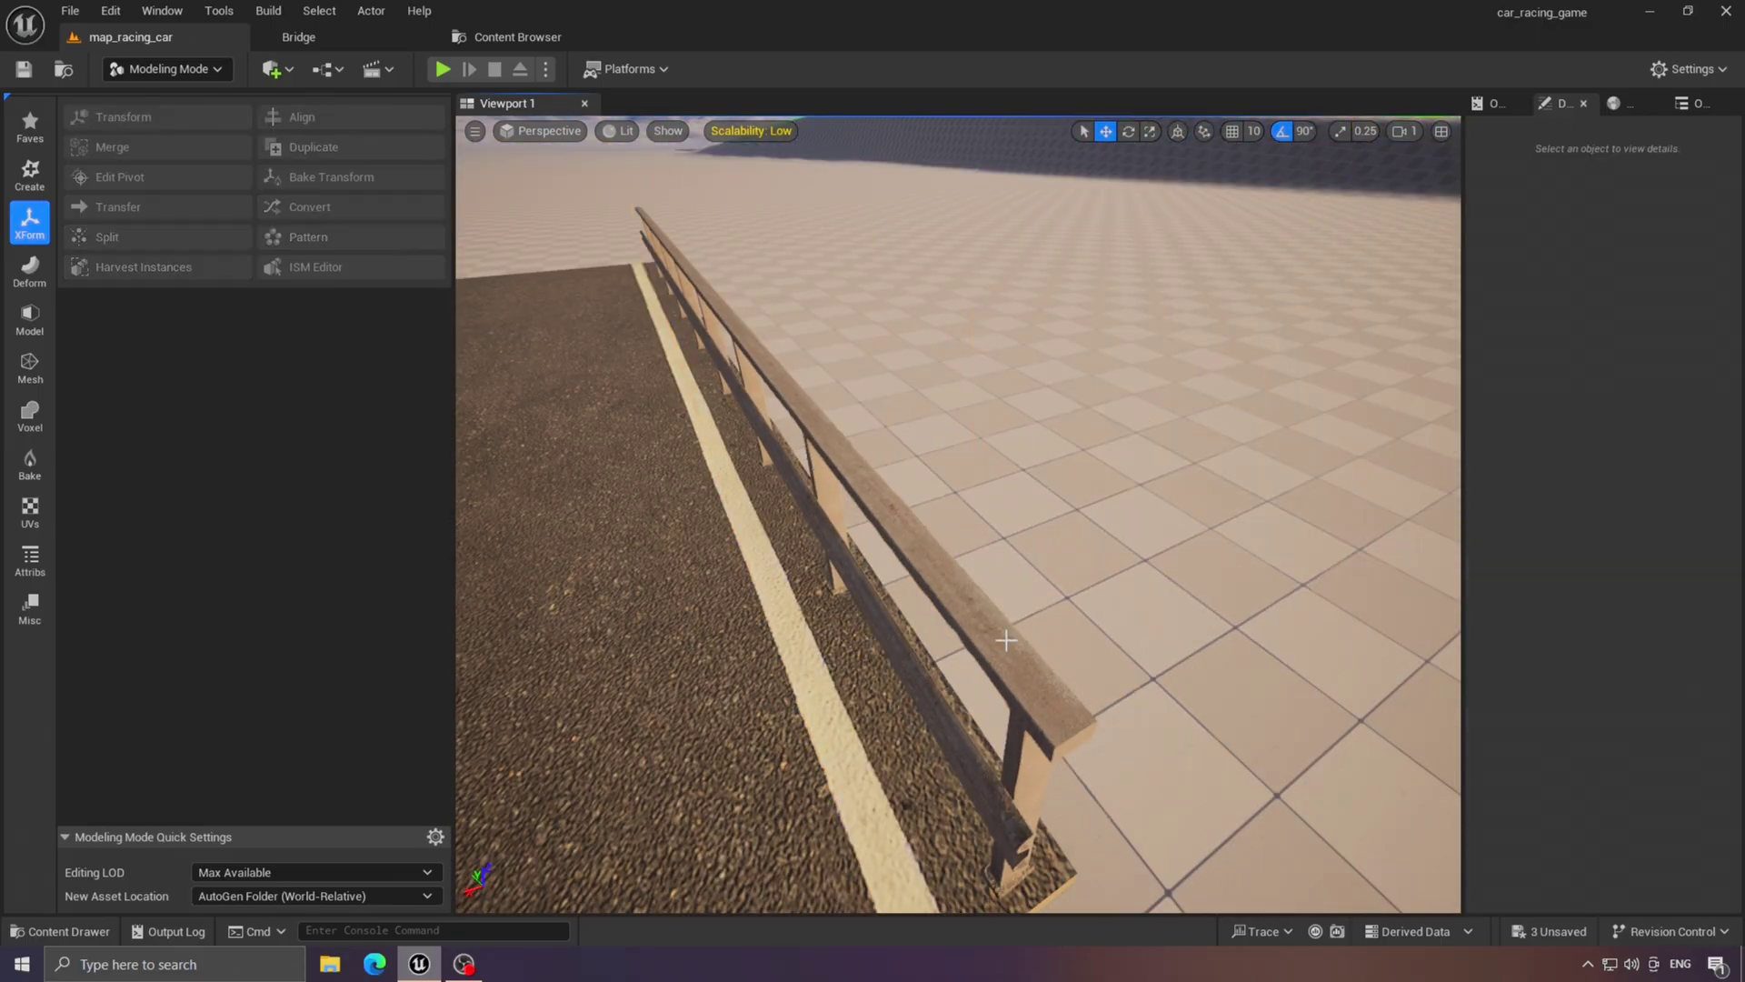
left_click(1006, 640)
key("s")
right_click_drag(1007, 640, 951, 650)
left_click(1516, 931)
Select both guardrail patterns and the road section and merge them into one mesh.
left_click(1043, 691)
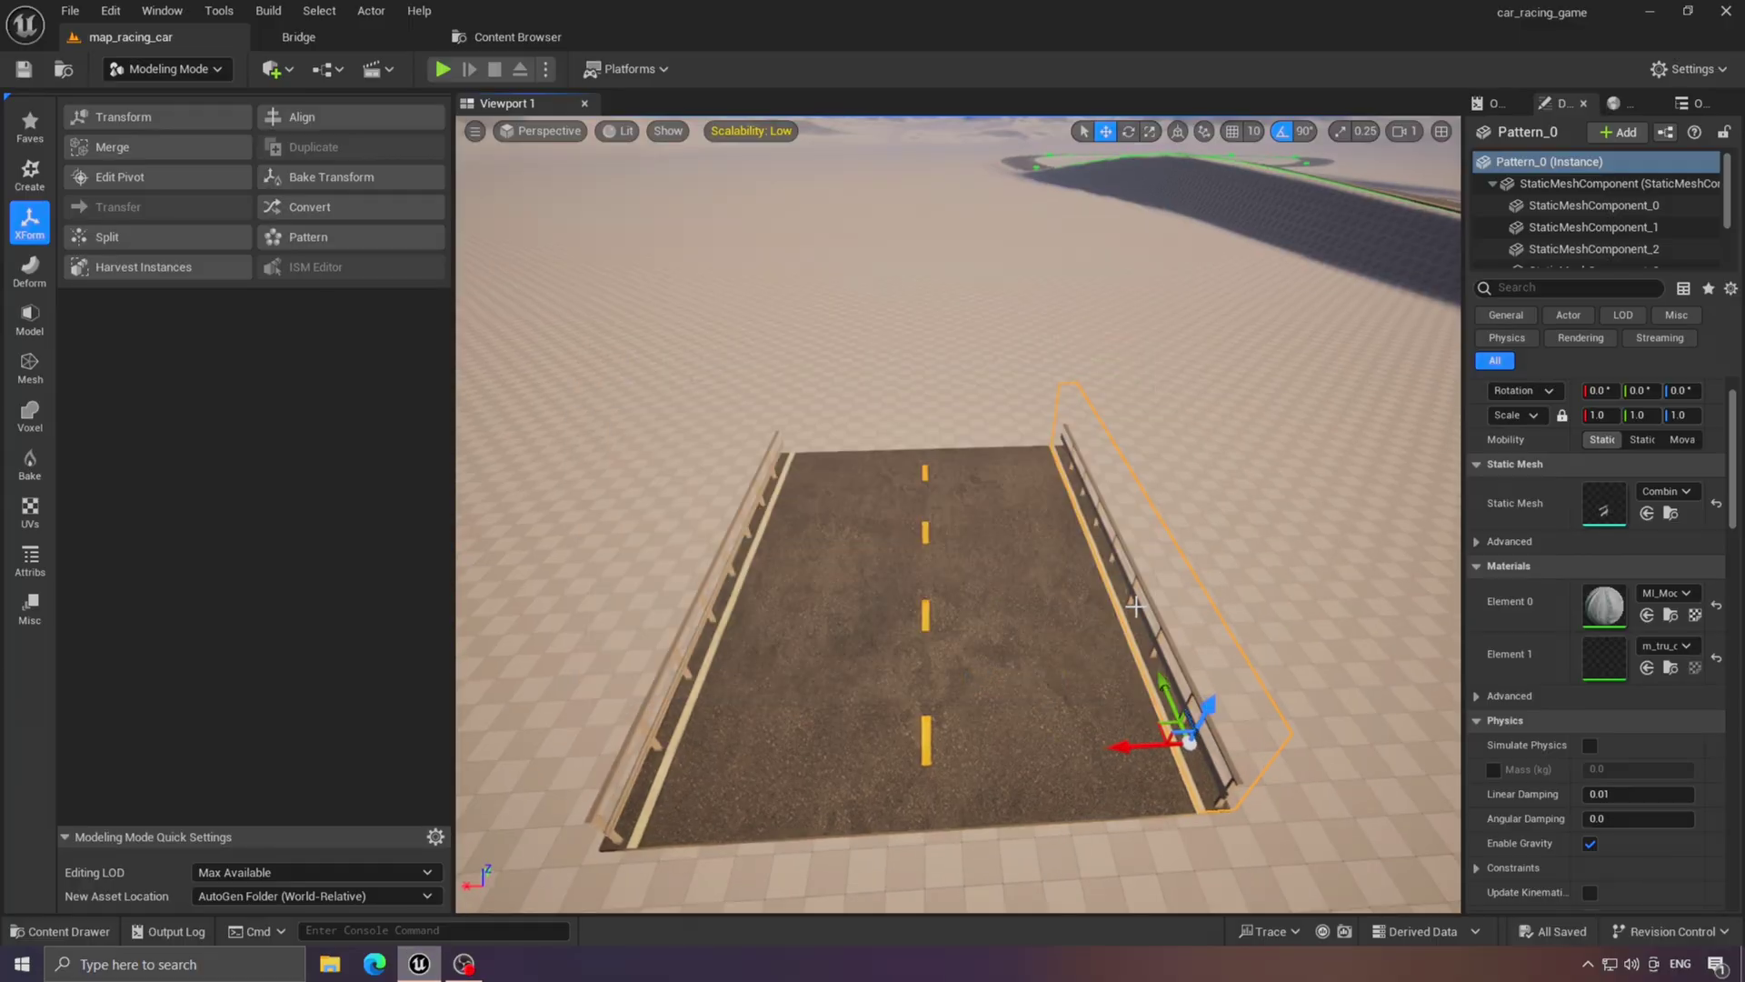
left_click(675, 646, "ctrl")
left_click(955, 623, "ctrl")
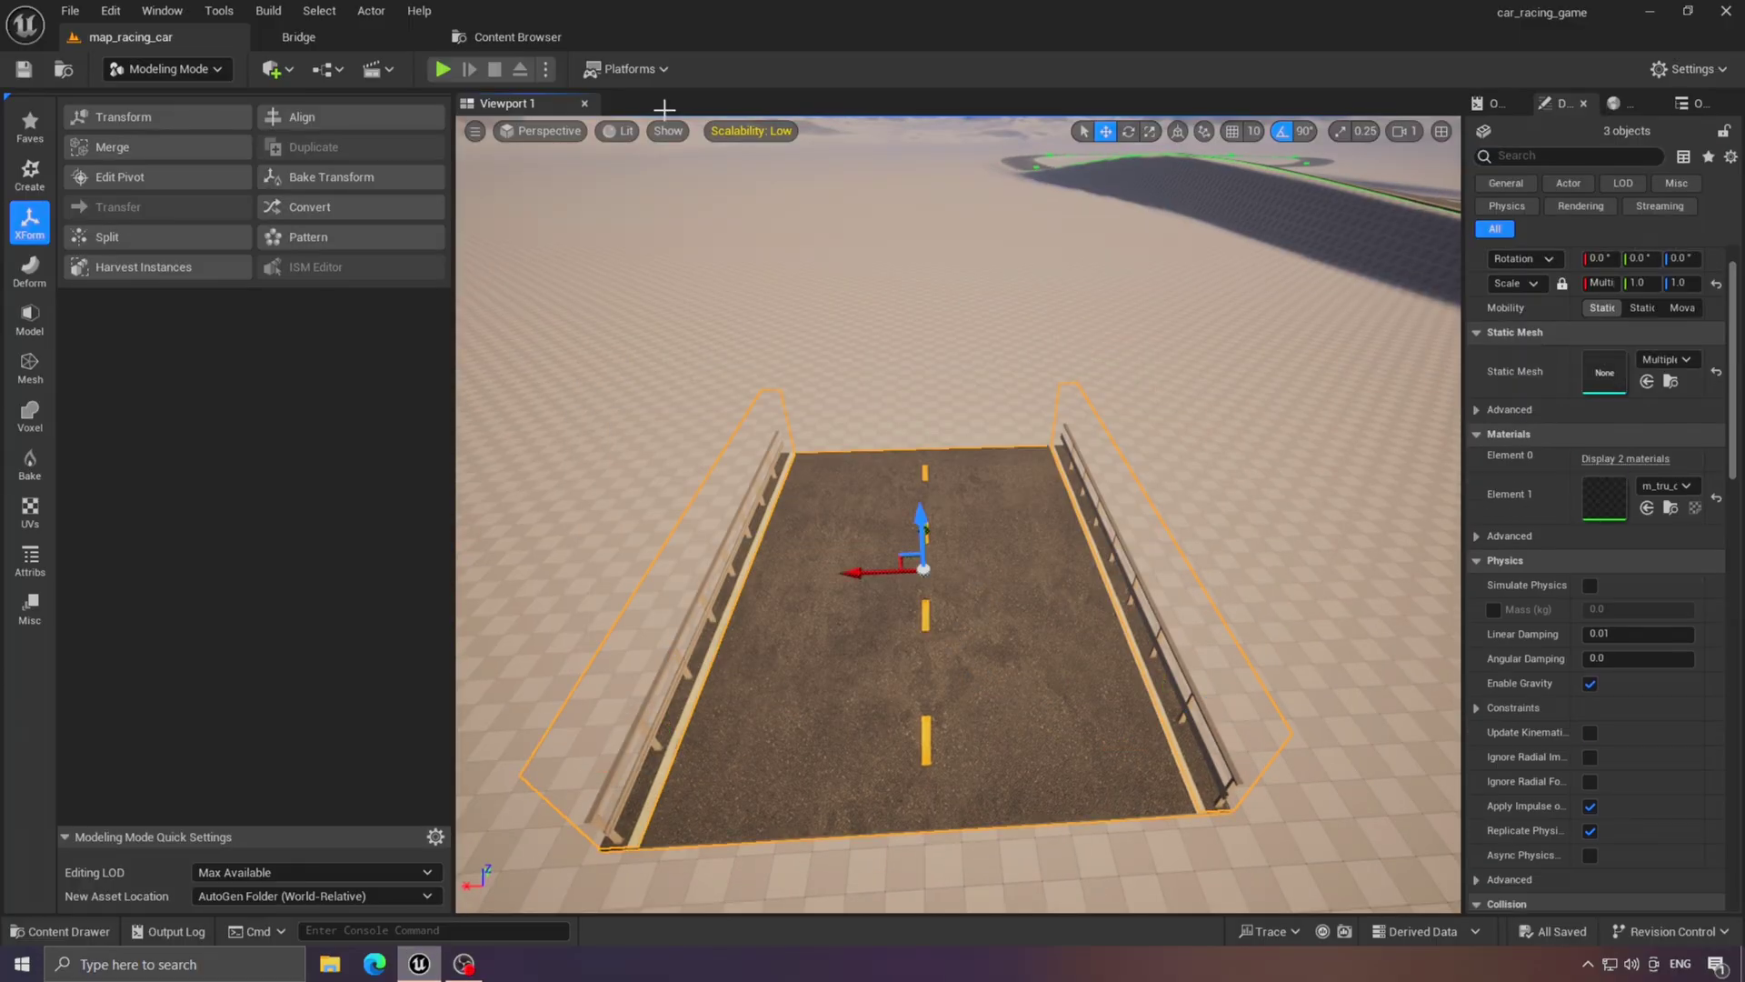
left_click(180, 151)
left_click(961, 886)
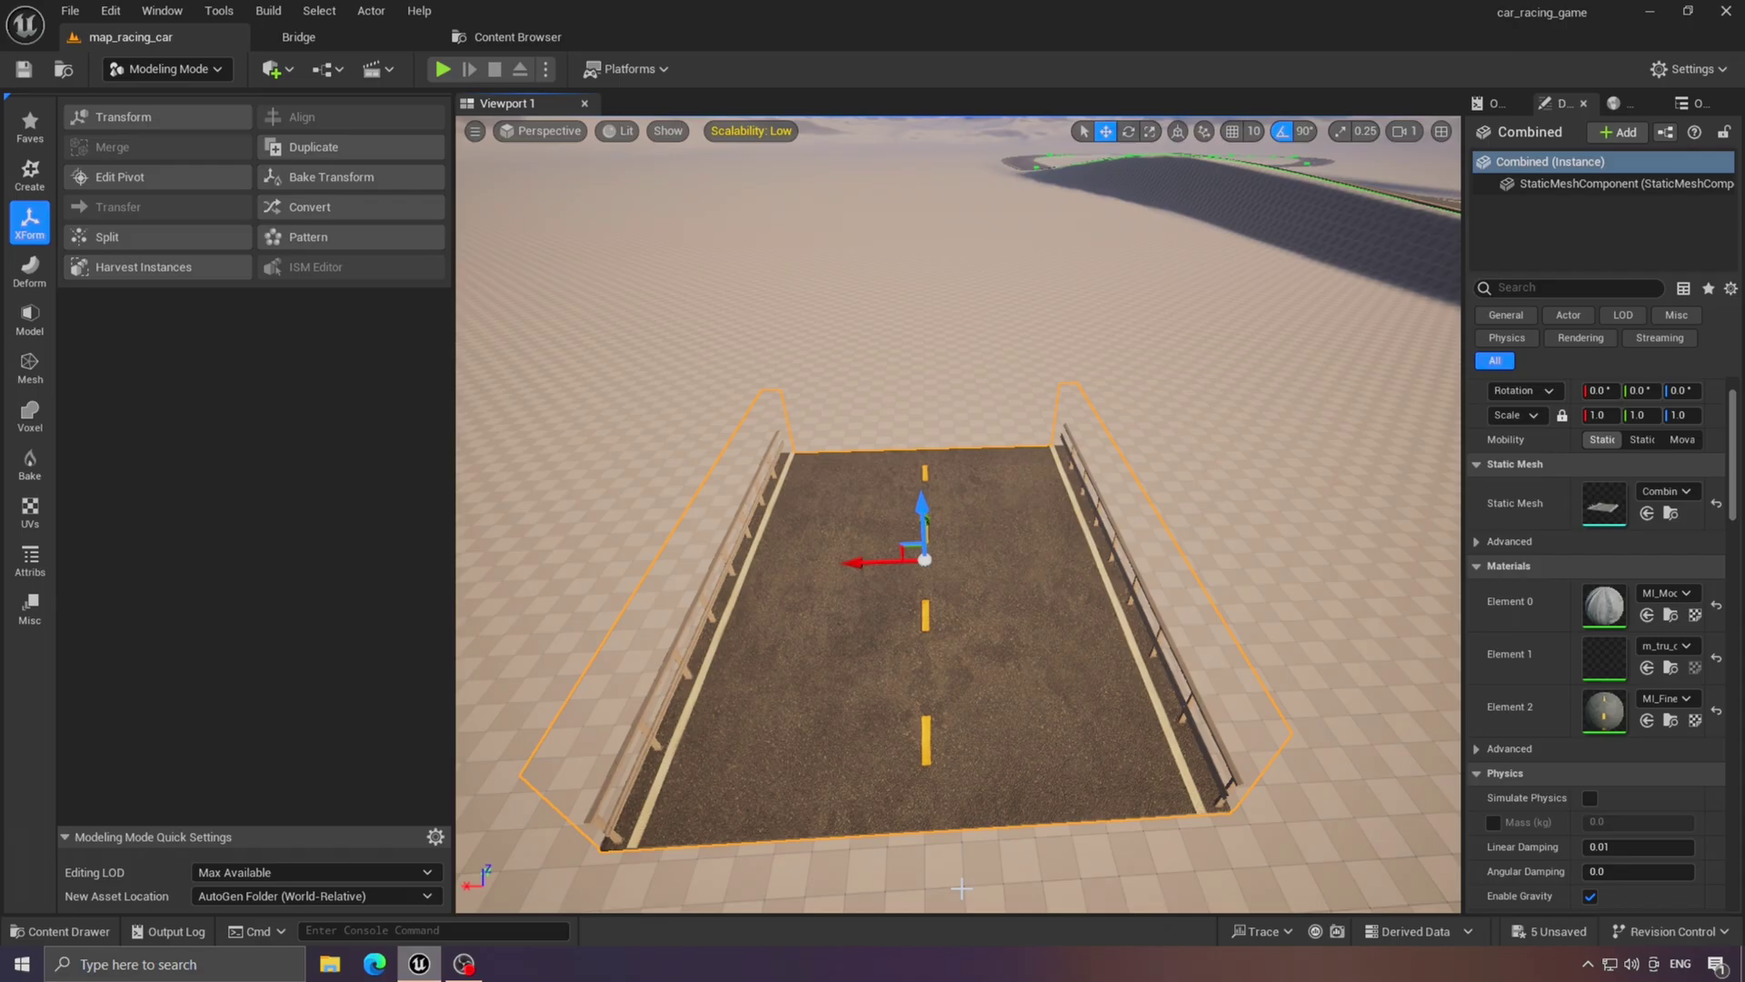
Rename the merged road mesh asset to Combined_path in the benta folder and save all assets.
left_click_drag(961, 886, 753, 606, "alt")
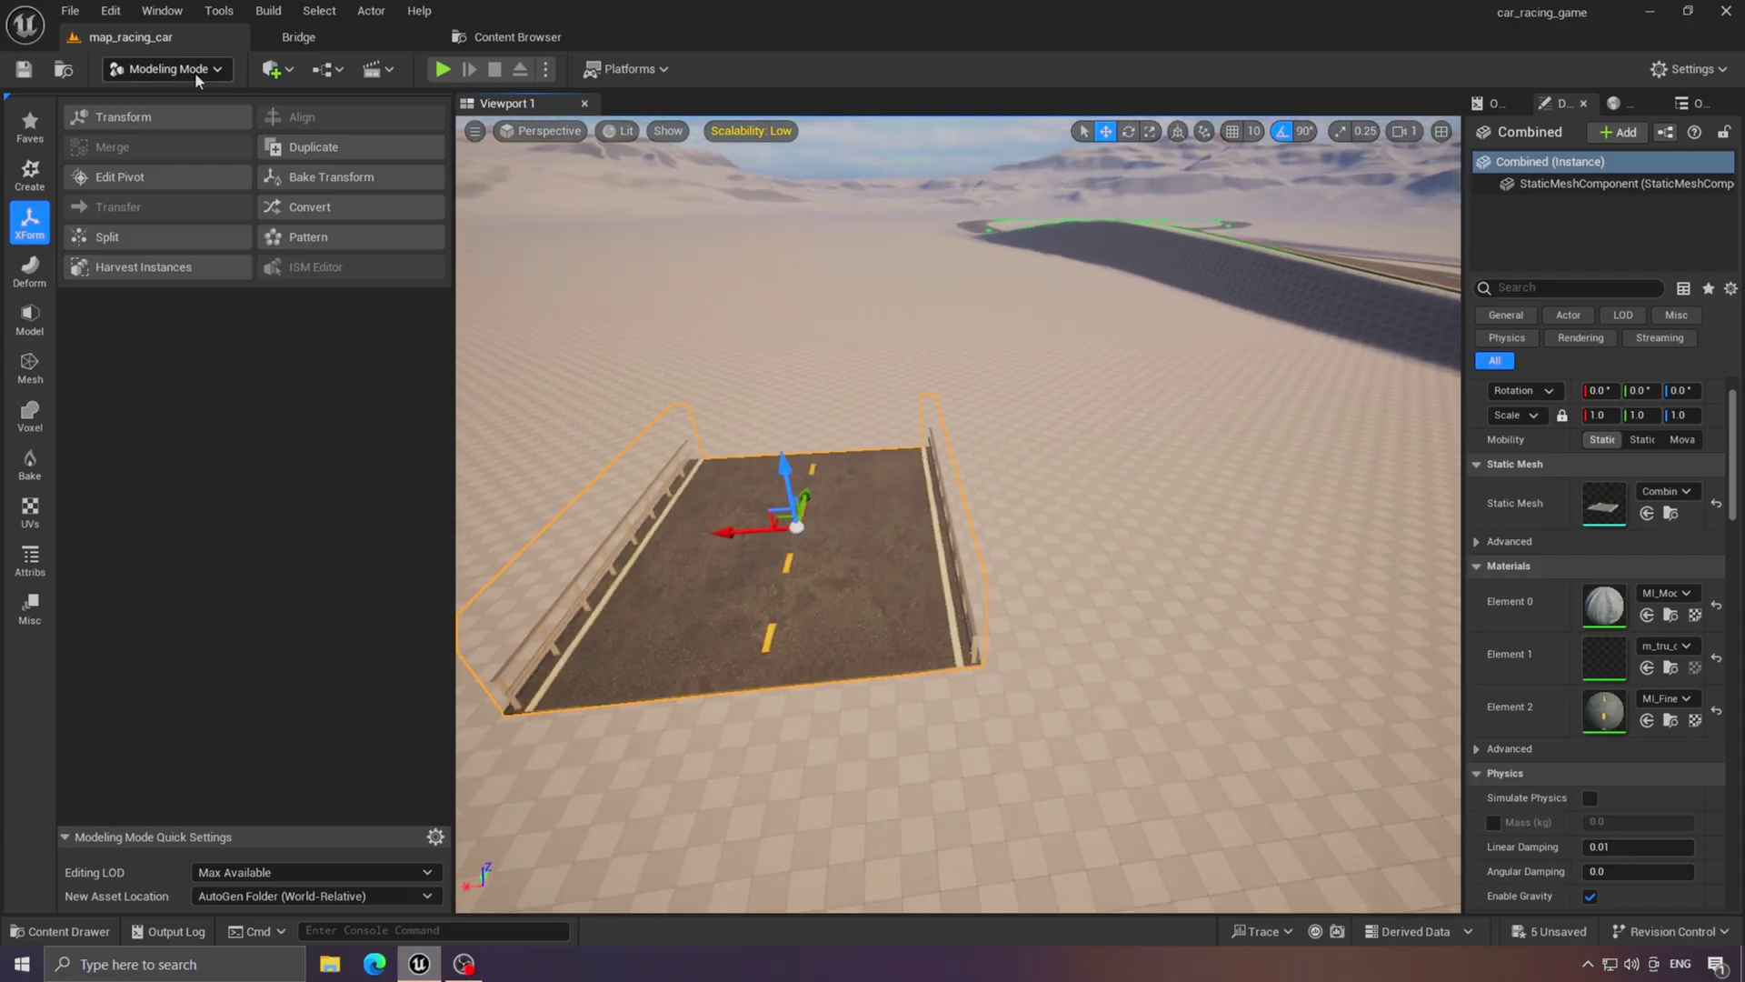
left_click(1671, 513)
key("BackSpace")
key("BackSpace")
key("BackSpace")
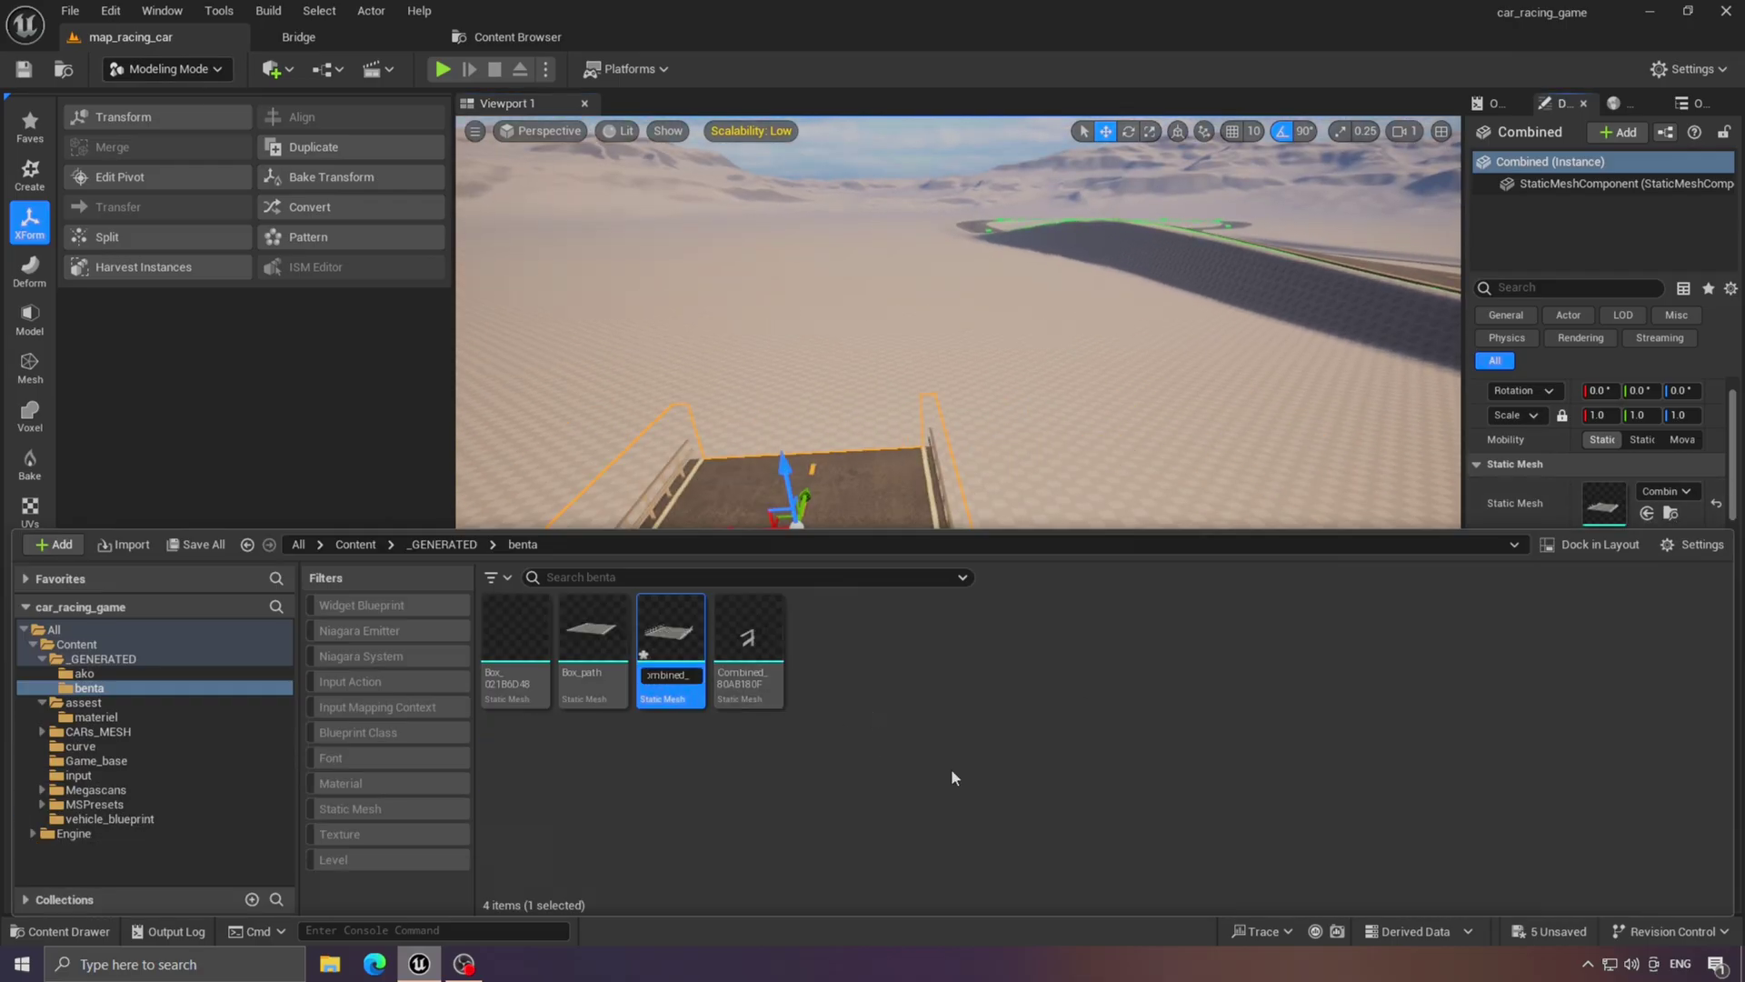
type("path")
key("Return")
left_click(1550, 931)
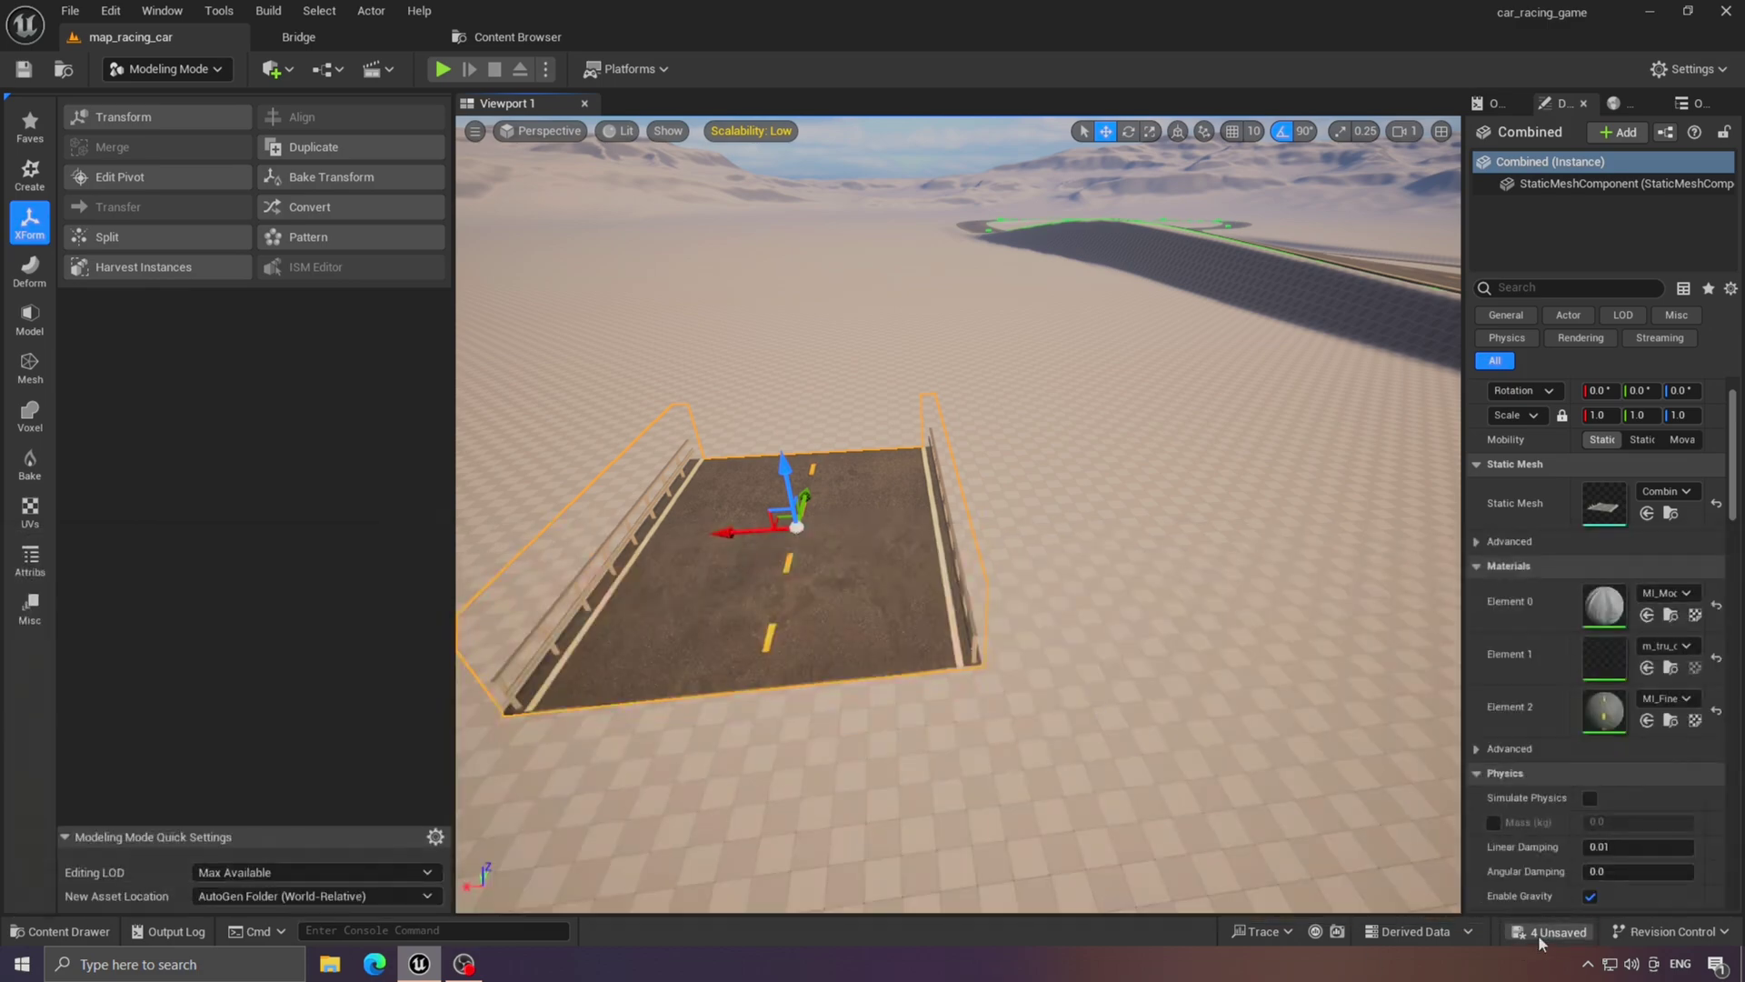
Return to Selection mode and raise the viewport camera speed to 8.
left_click(218, 73)
left_click(182, 109)
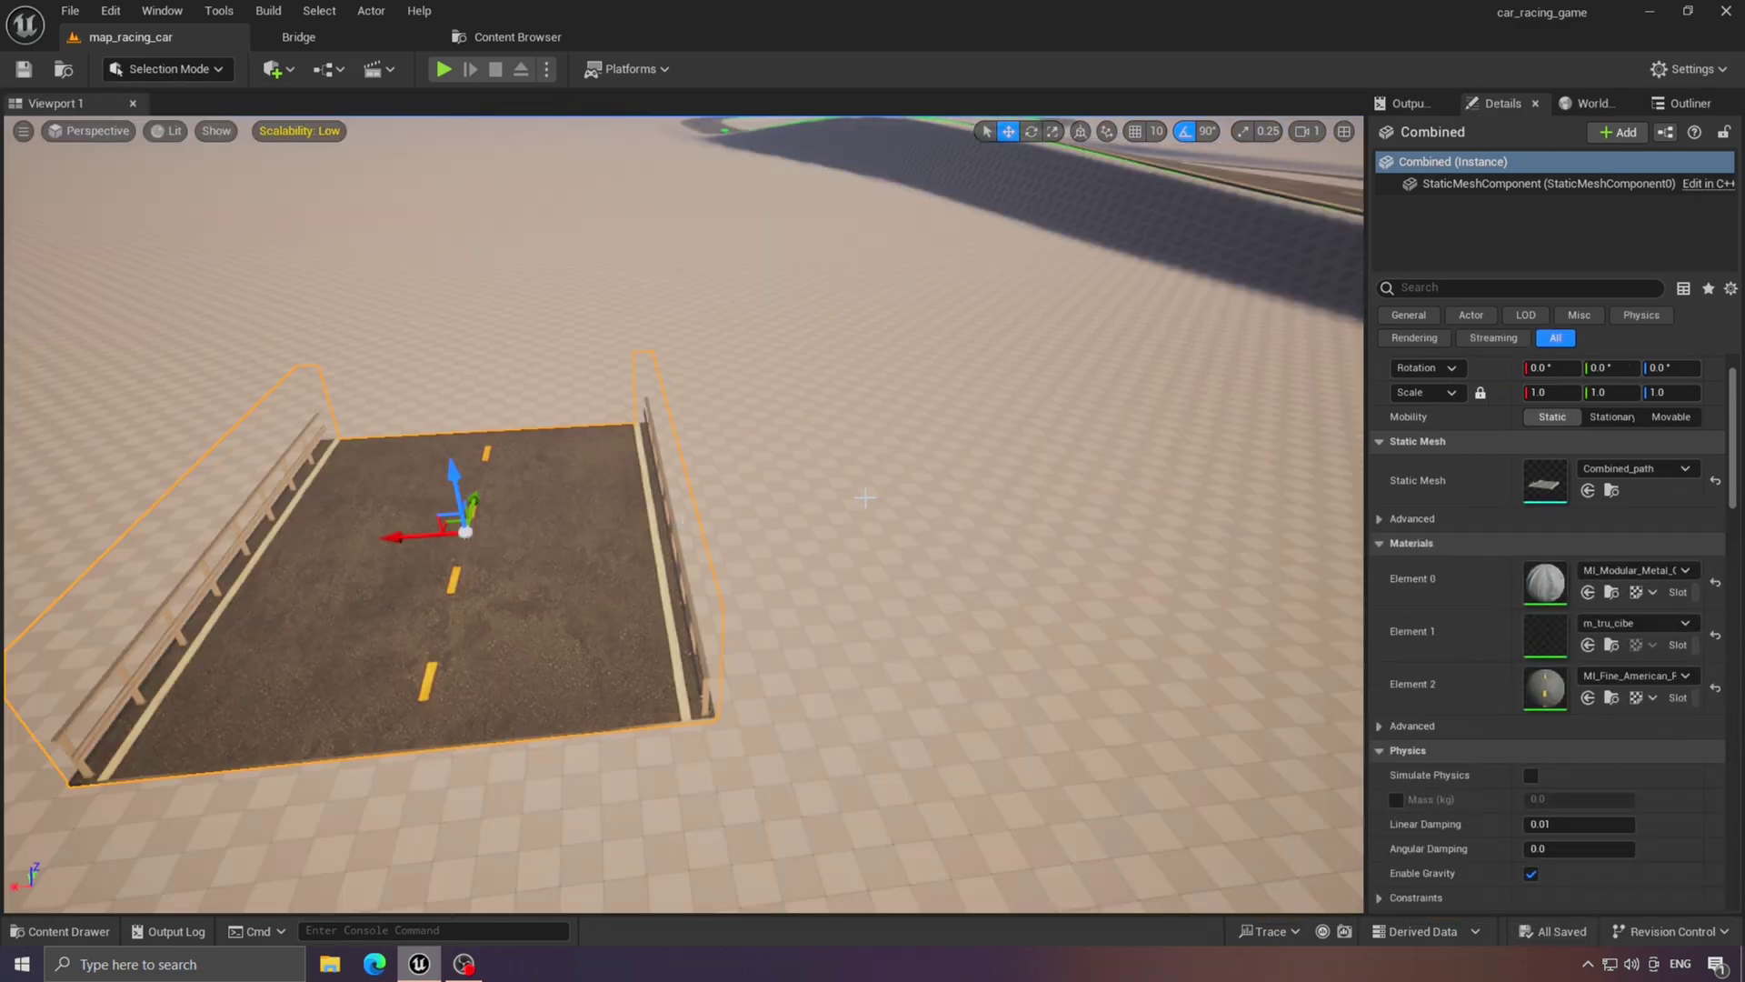
mouse_move(684, 514)
right_mouse_down()
mouse_move(799, 436)
mouse_move(684, 513)
right_mouse_up()
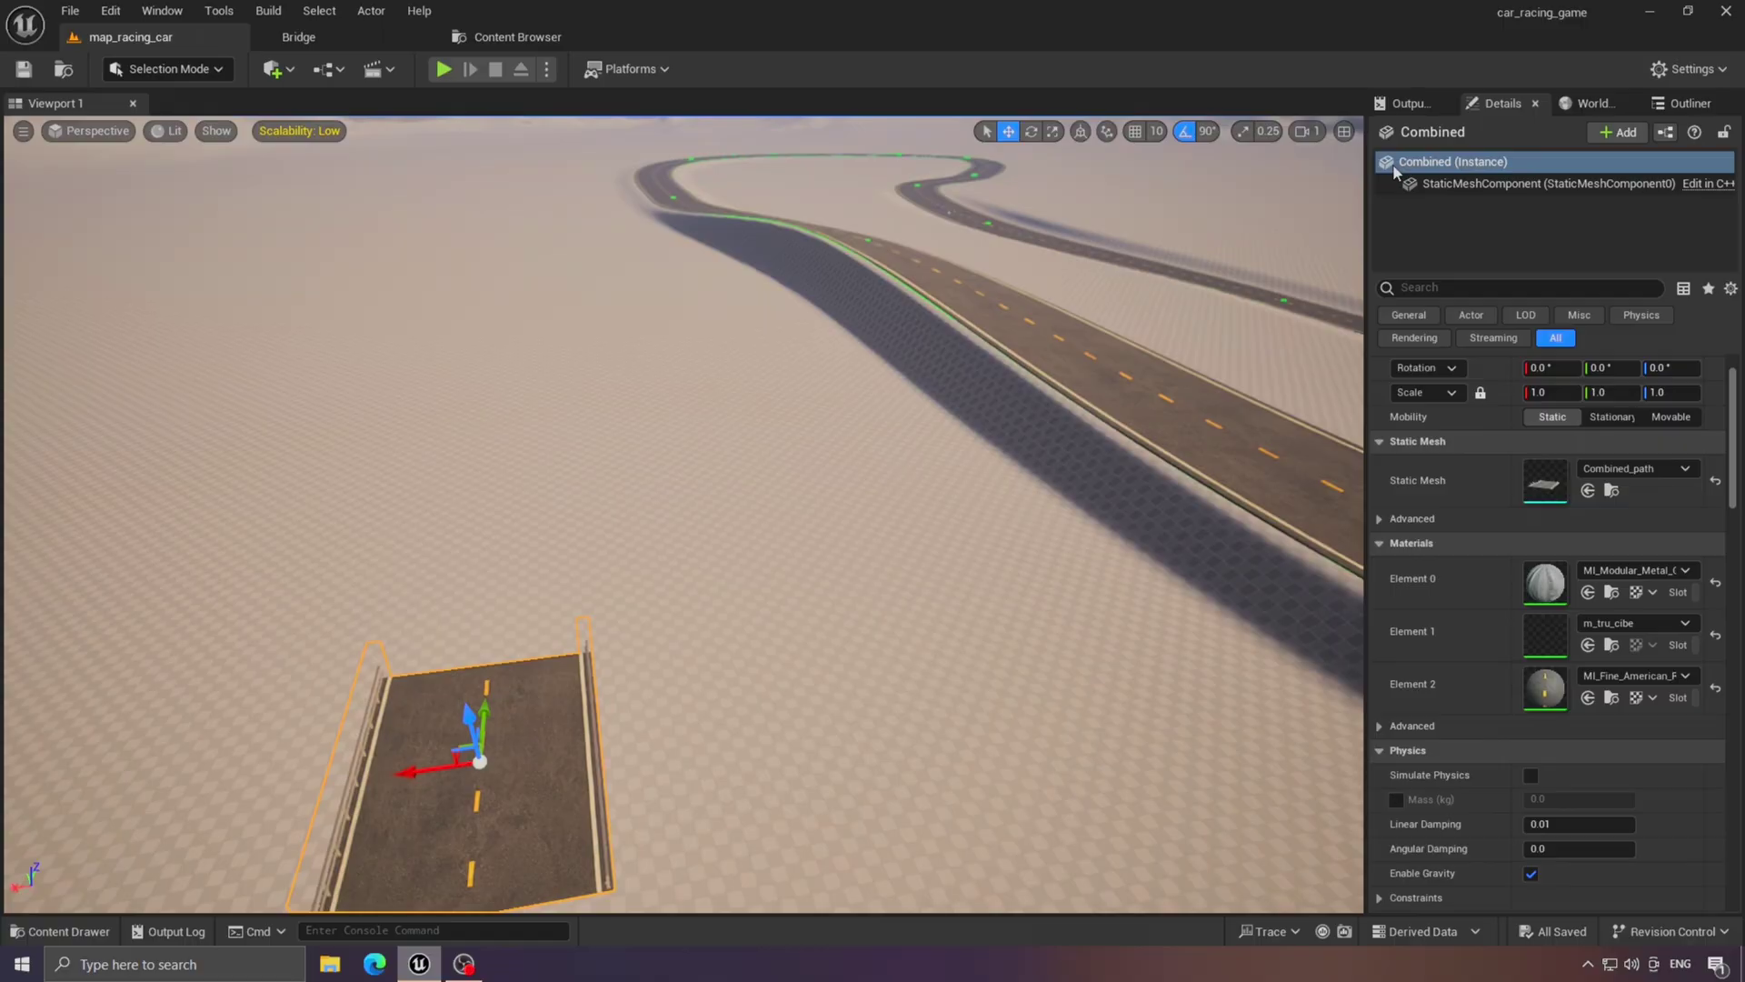
left_click(1307, 132)
left_click_drag(1160, 172, 1277, 172)
right_click_drag(908, 454, 909, 464)
right_click_drag(684, 513, 784, 538)
In Landscape mode, select all segments of the road spline and replace their spline mesh with Combined_path.
left_click(145, 73)
left_click(182, 128)
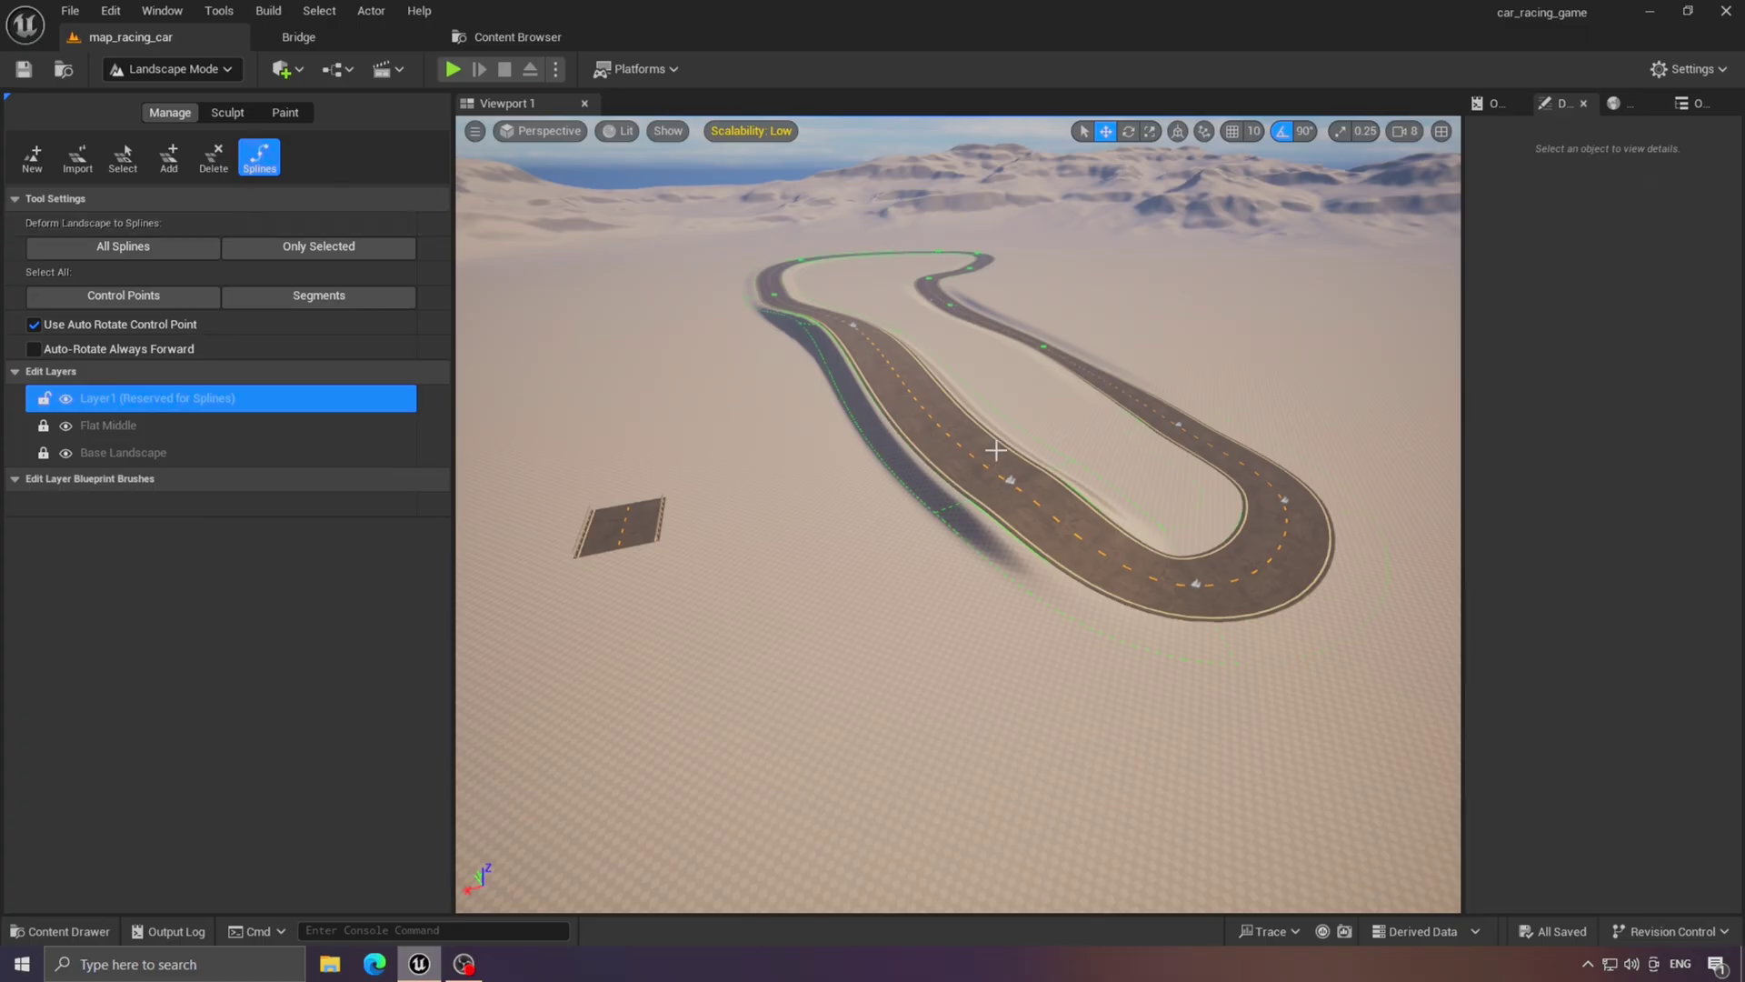
scroll(997, 455, "up", 3)
left_click(1022, 519)
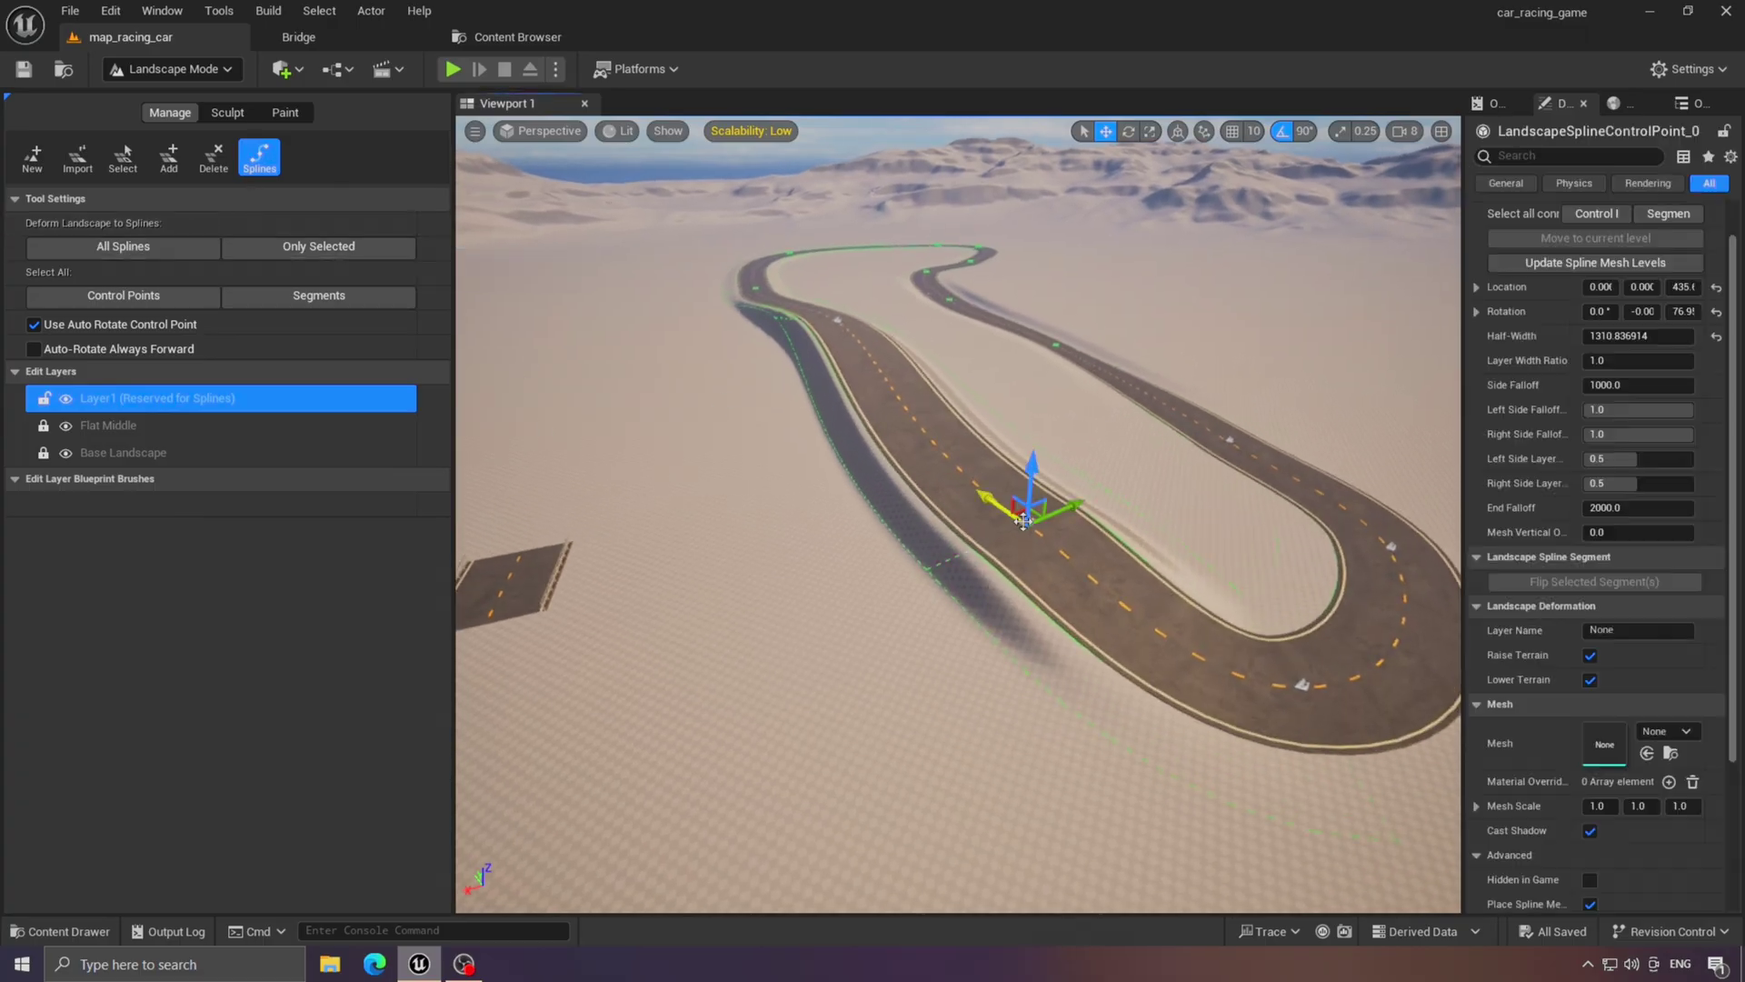
left_click(1667, 215)
left_click(1677, 558)
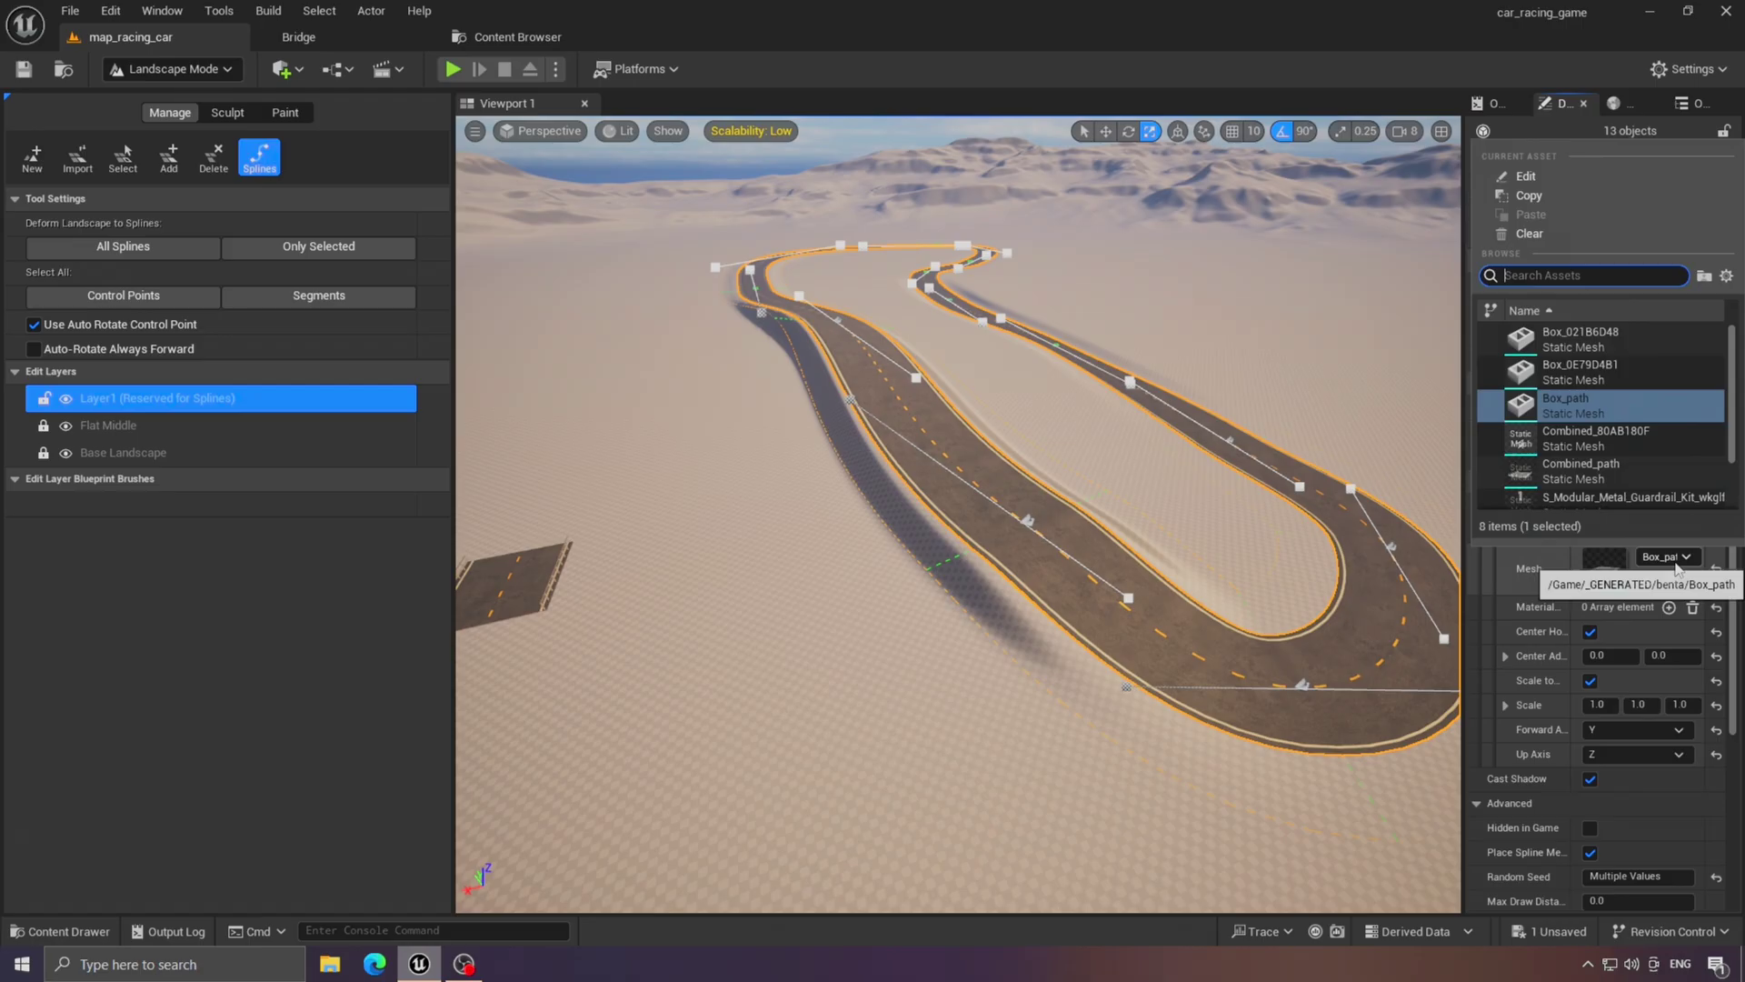
left_click(1599, 475)
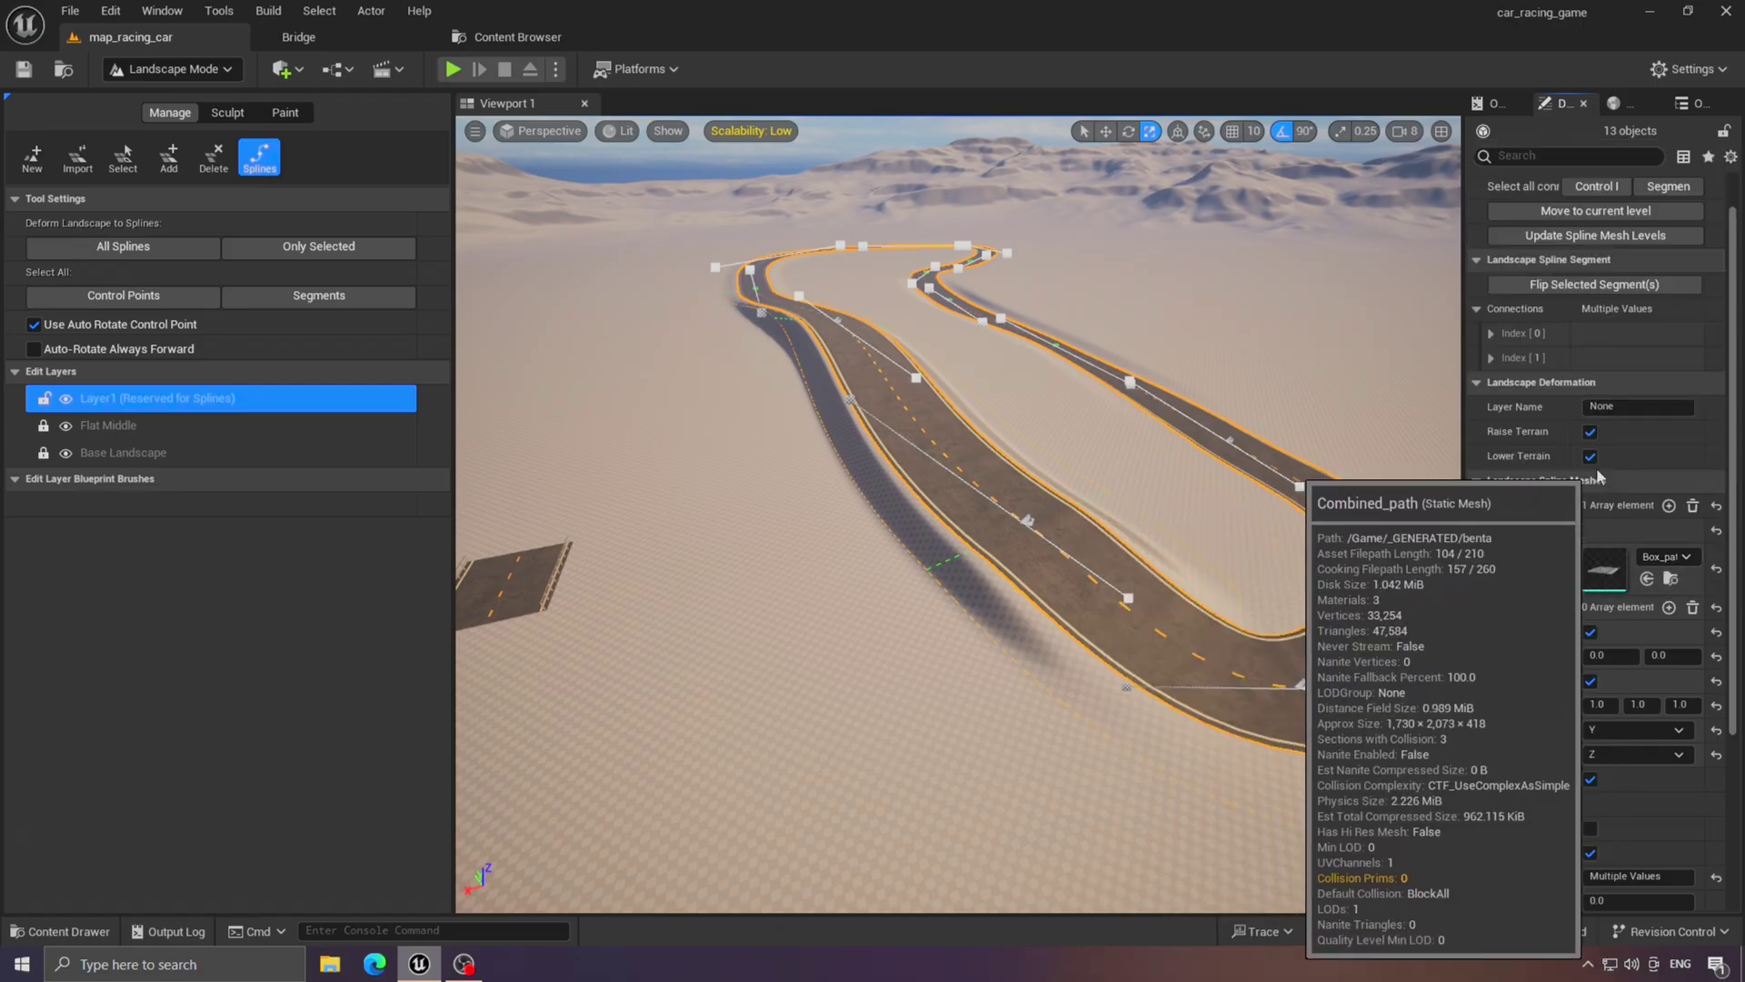
Select all control points of the road spline and set their Mesh Vertical Offset to 100.
key("w")
right_click_drag(974, 619, 818, 536)
scroll(974, 619, "up", 5)
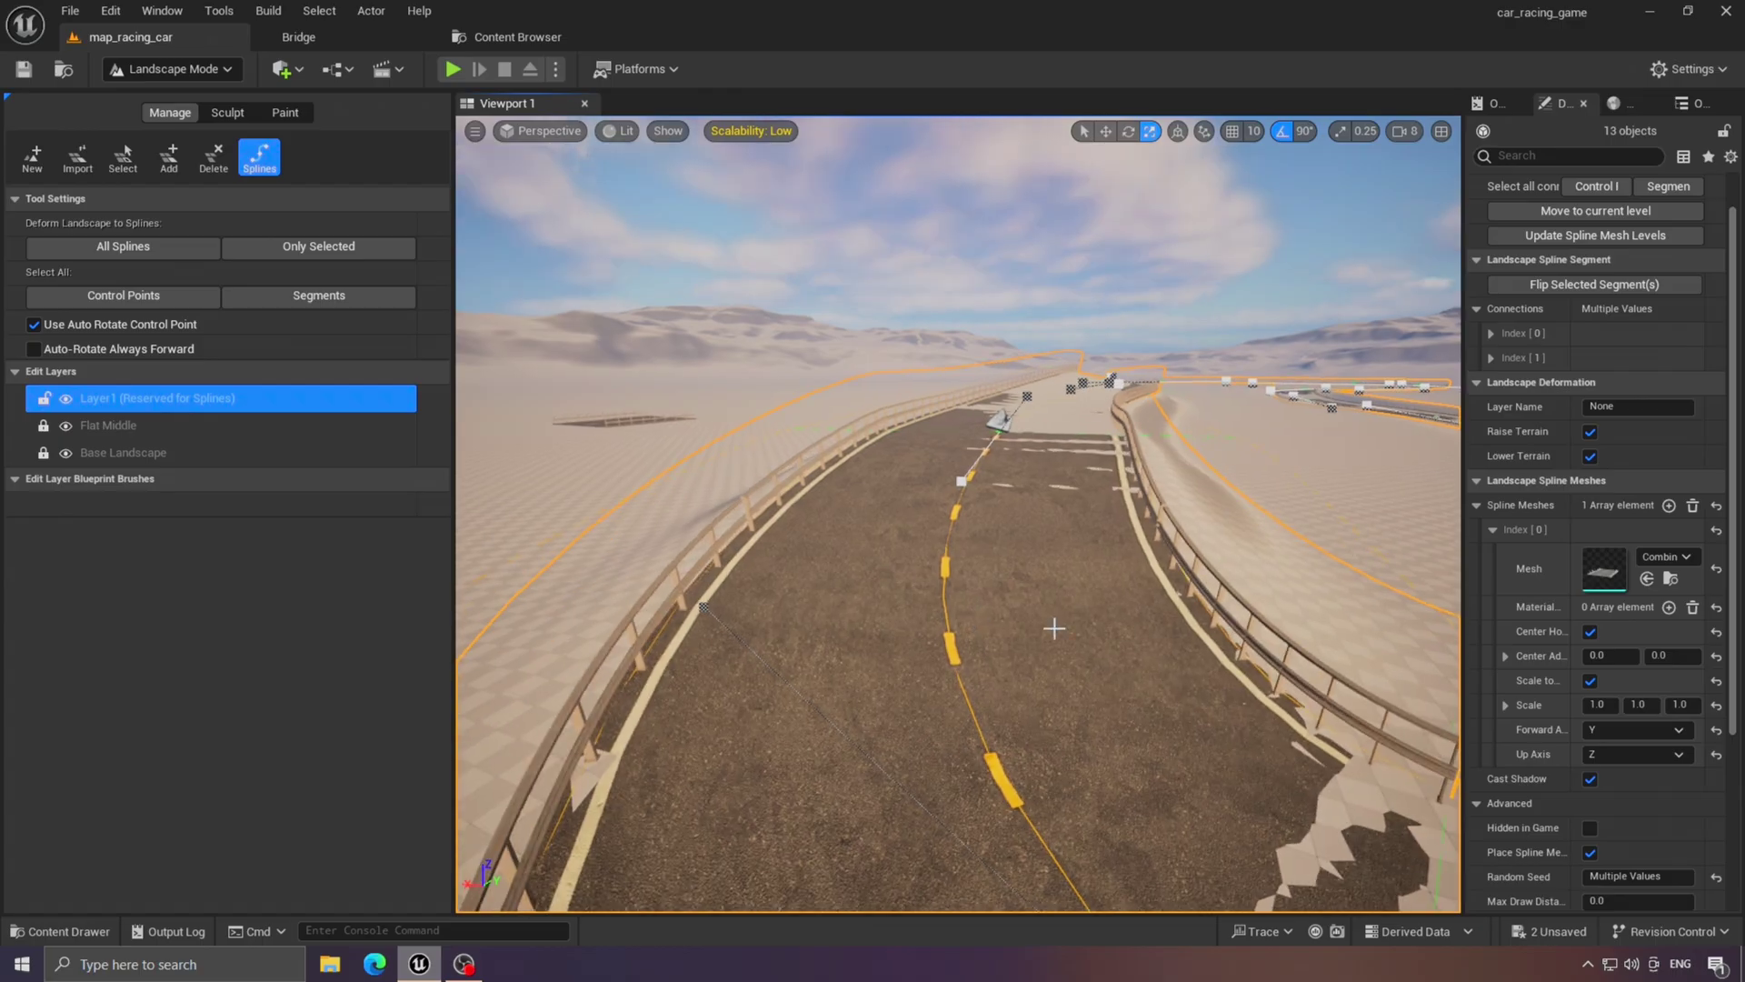
key("s")
right_click_drag(1052, 628, 1063, 727)
left_click(759, 415)
key("ctrl+a")
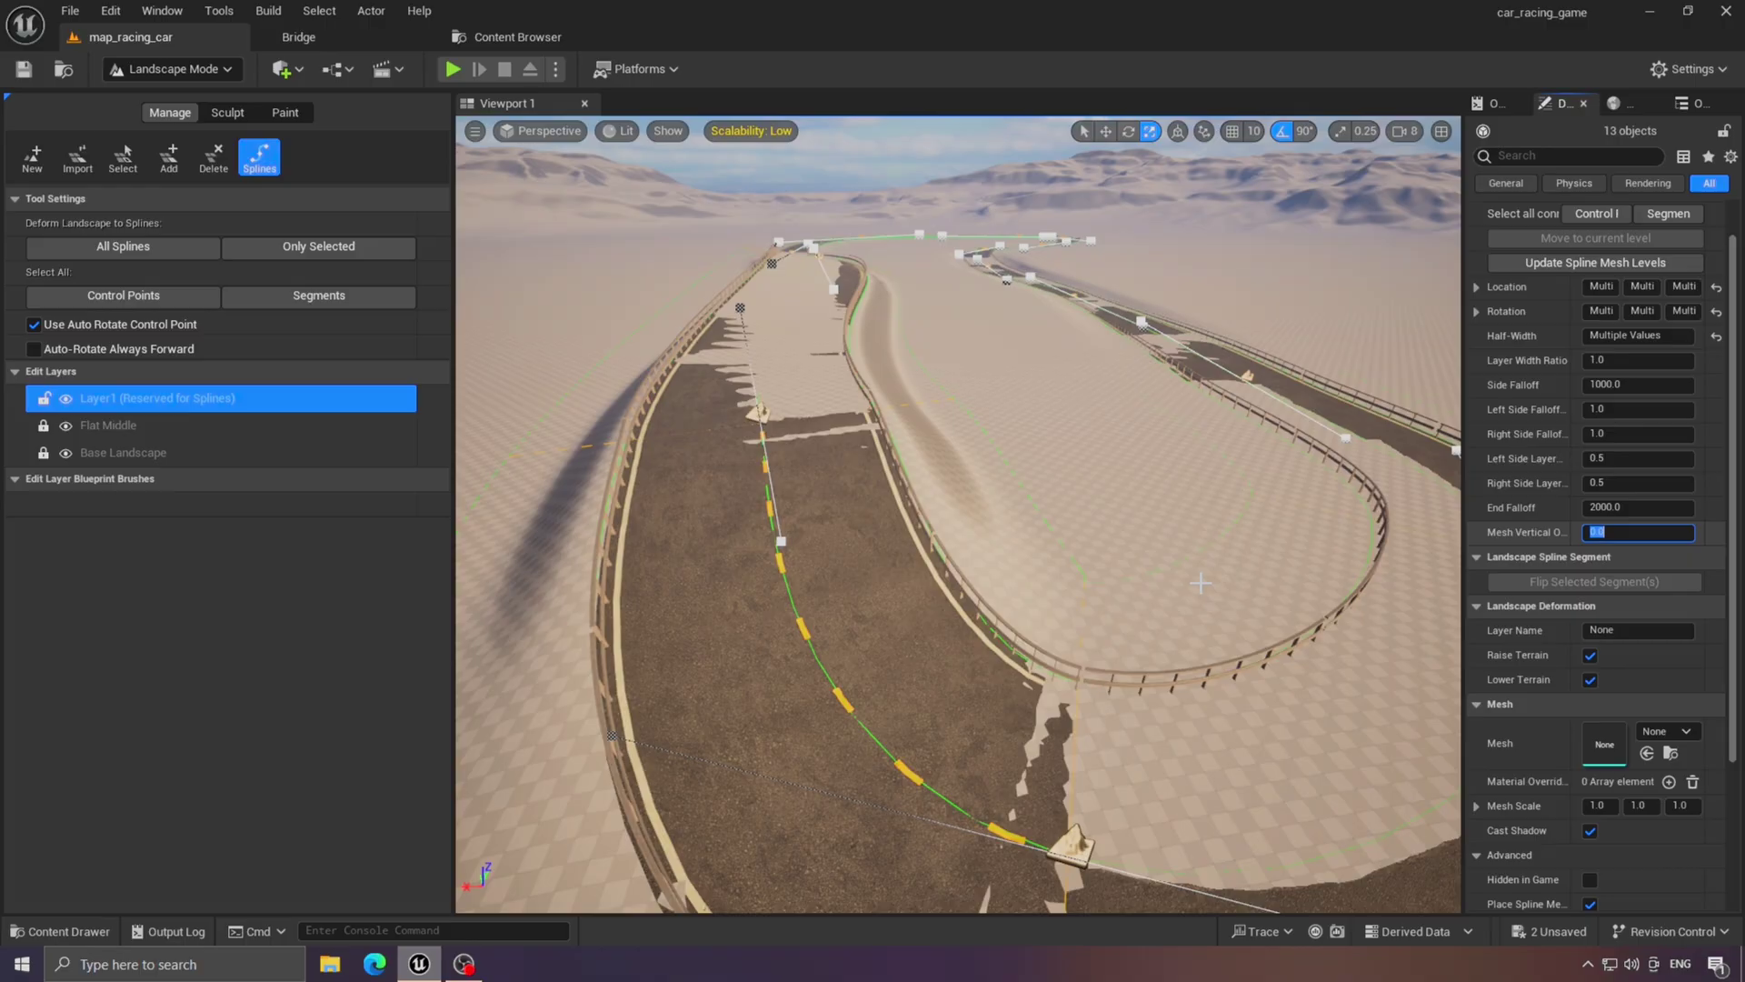
type("100")
key("Return")
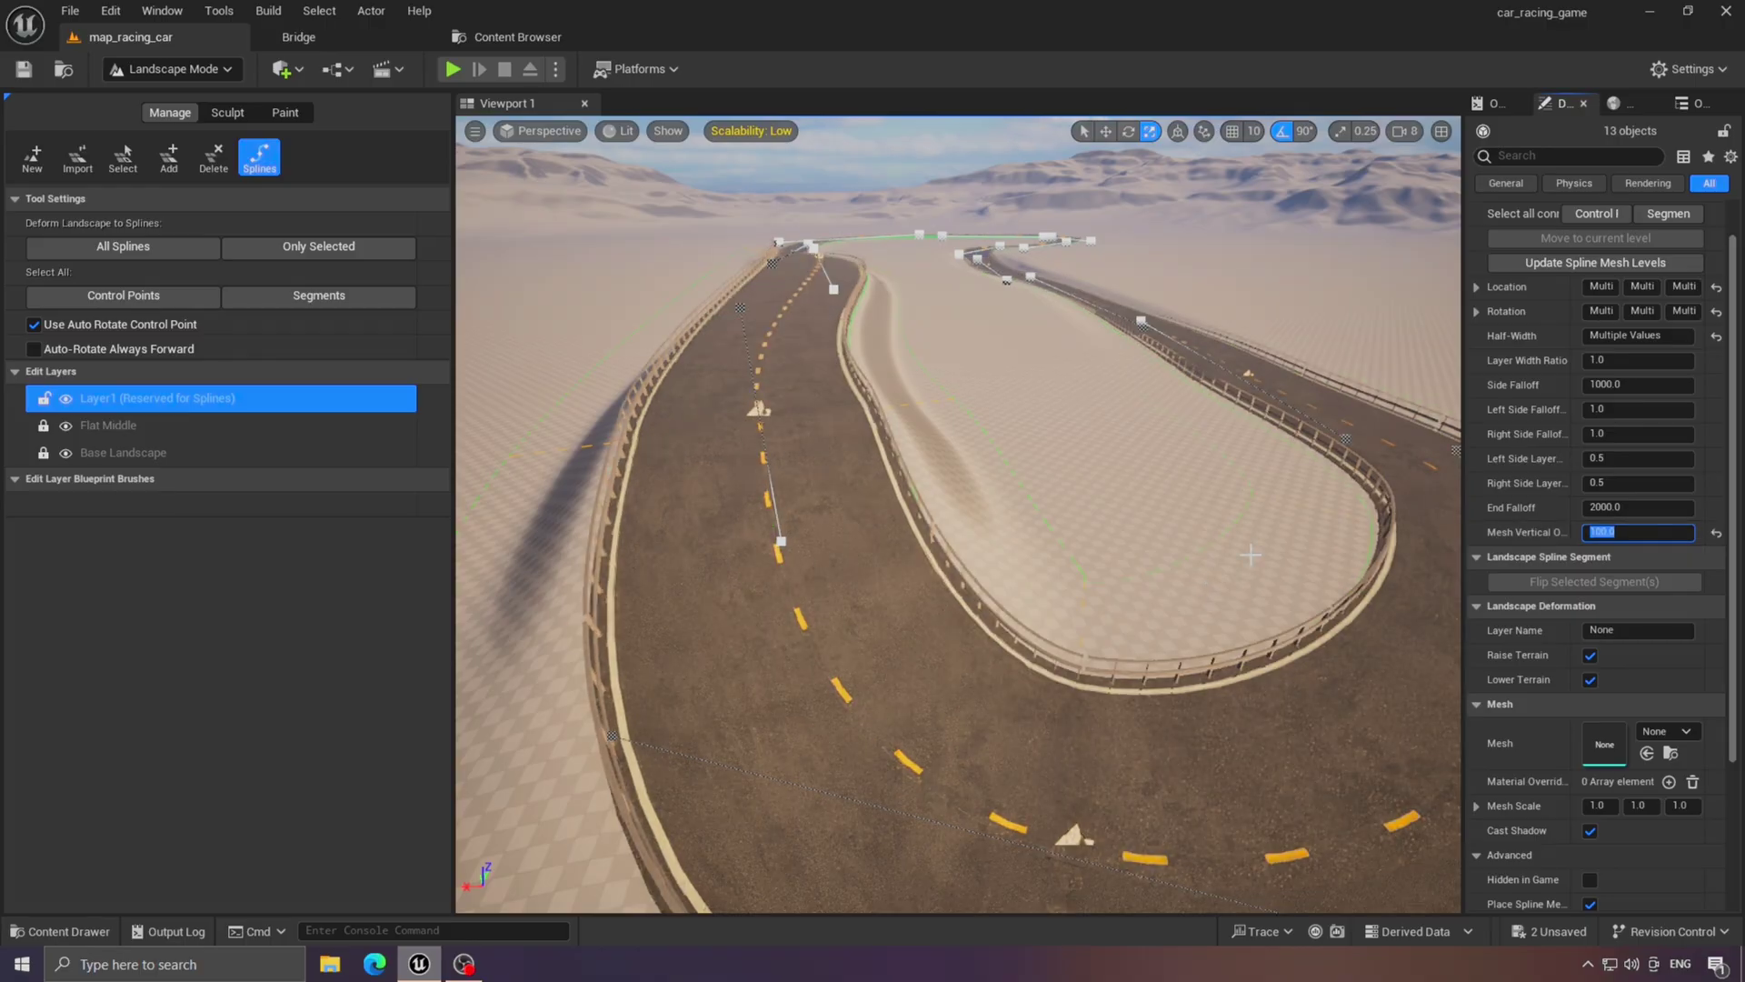
Set the control points' Mesh Vertical Offset to 80 and save all modified assets.
right_click_drag(1250, 555, 1454, 463)
key("w")
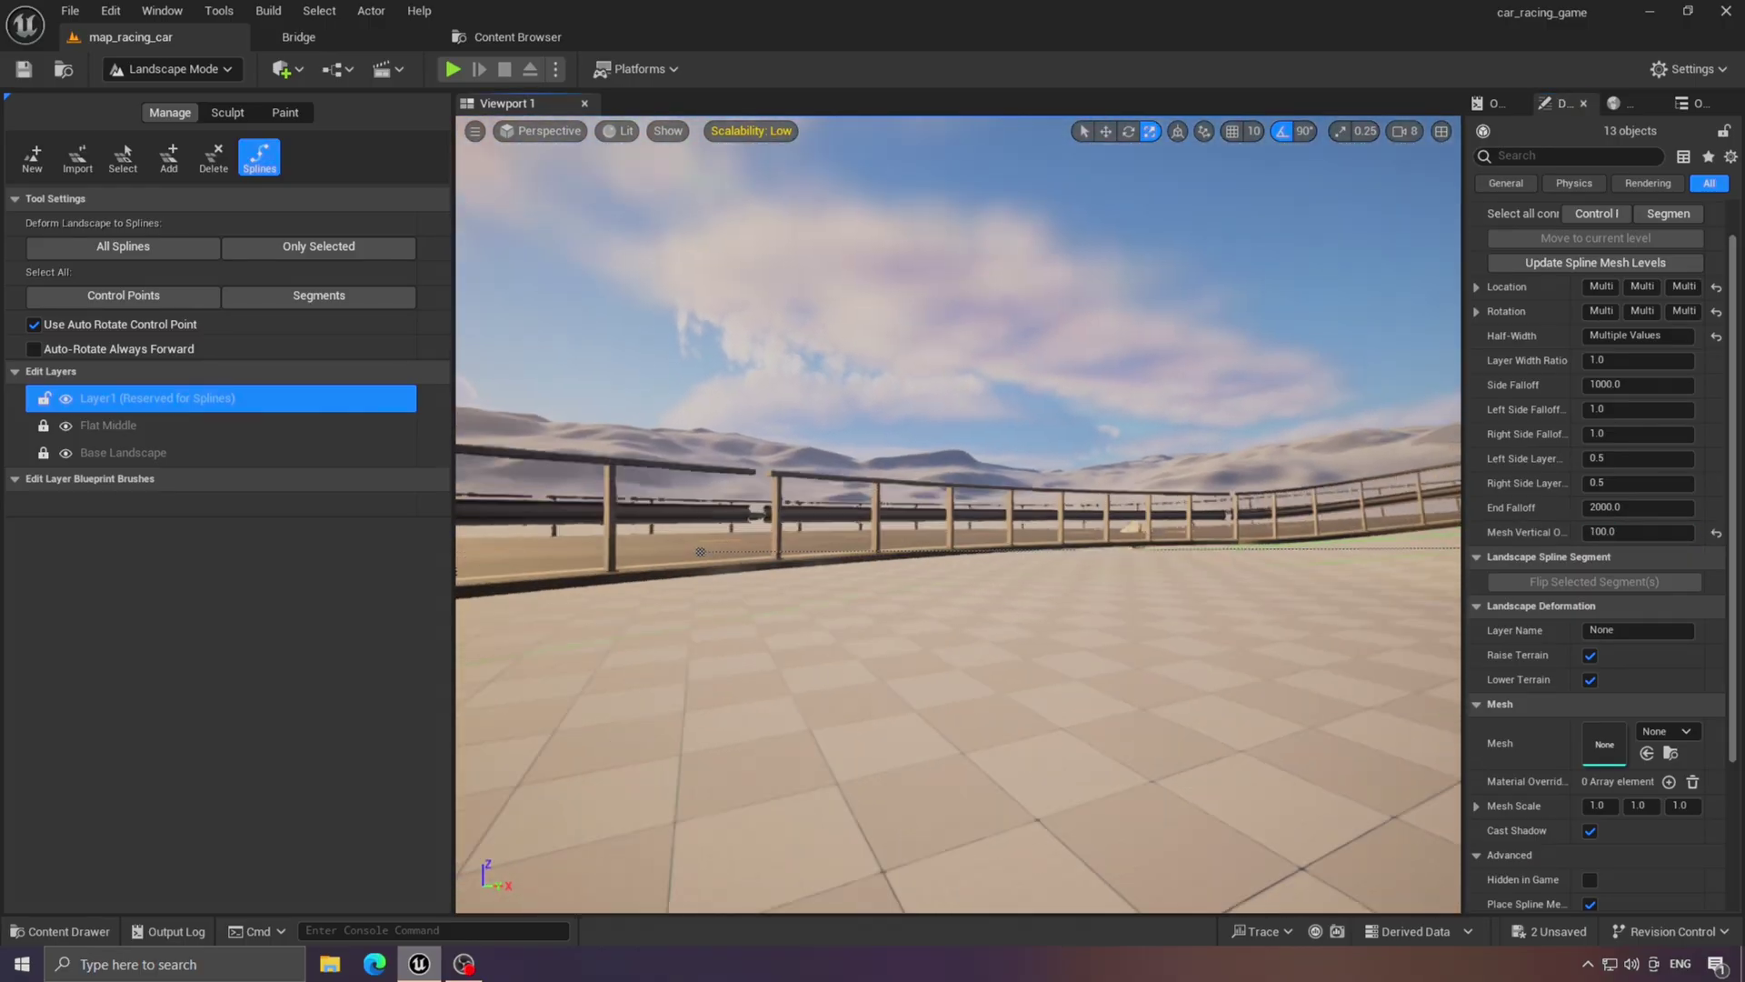
key("s")
right_click_drag(873, 554, 925, 670)
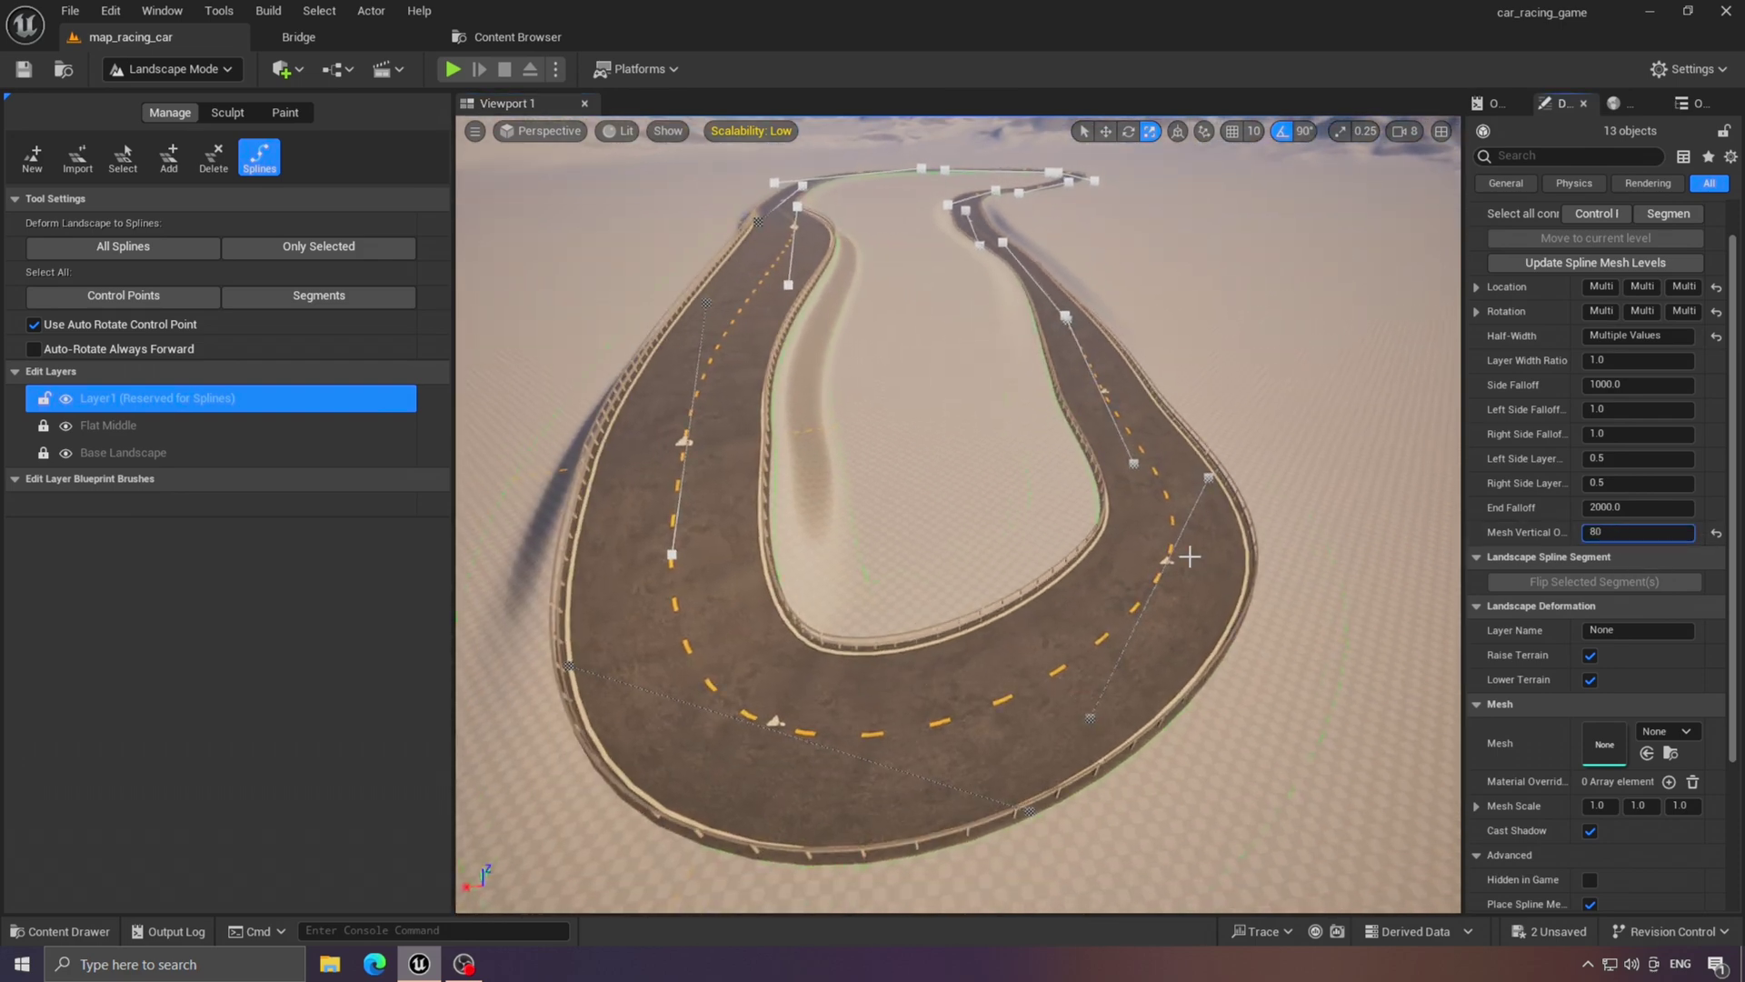
right_click_drag(1188, 556, 1168, 565)
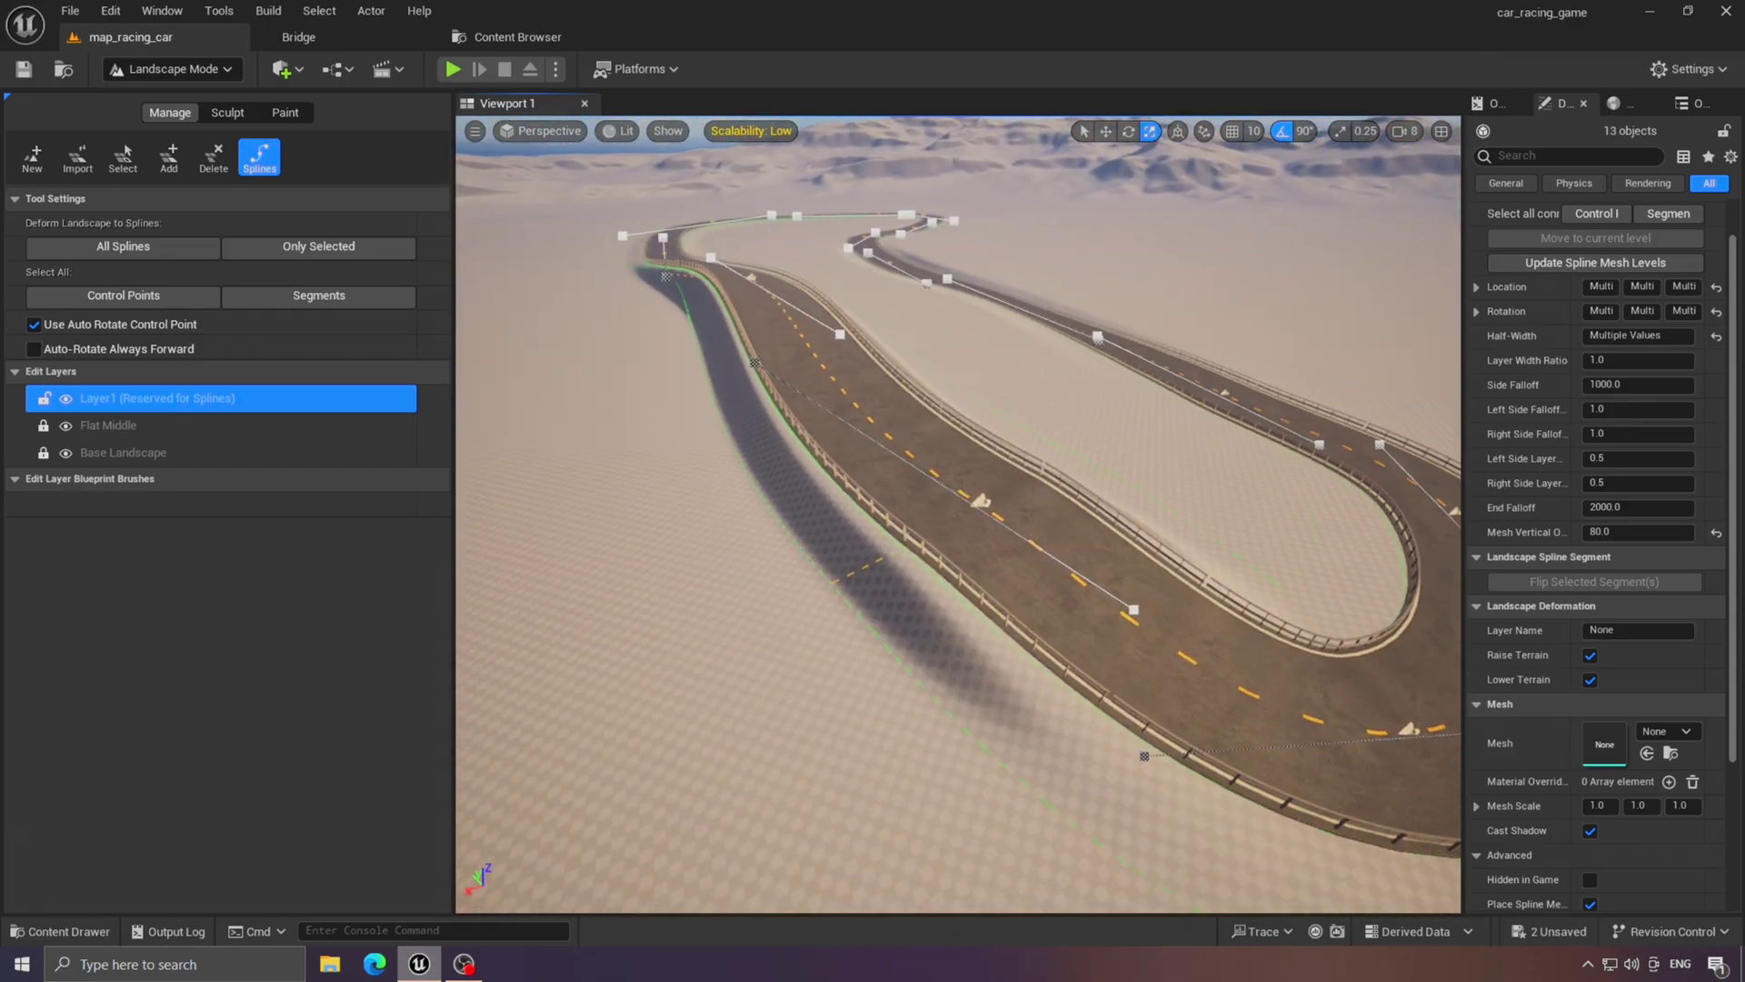
left_click(1548, 932)
left_click(1019, 689)
Hide the Flat Middle edit layer, examine the road across the base terrain, and show the layer again.
key("s")
mouse_move(866, 532)
right_mouse_down()
mouse_move(909, 545)
mouse_move(868, 529)
right_mouse_up()
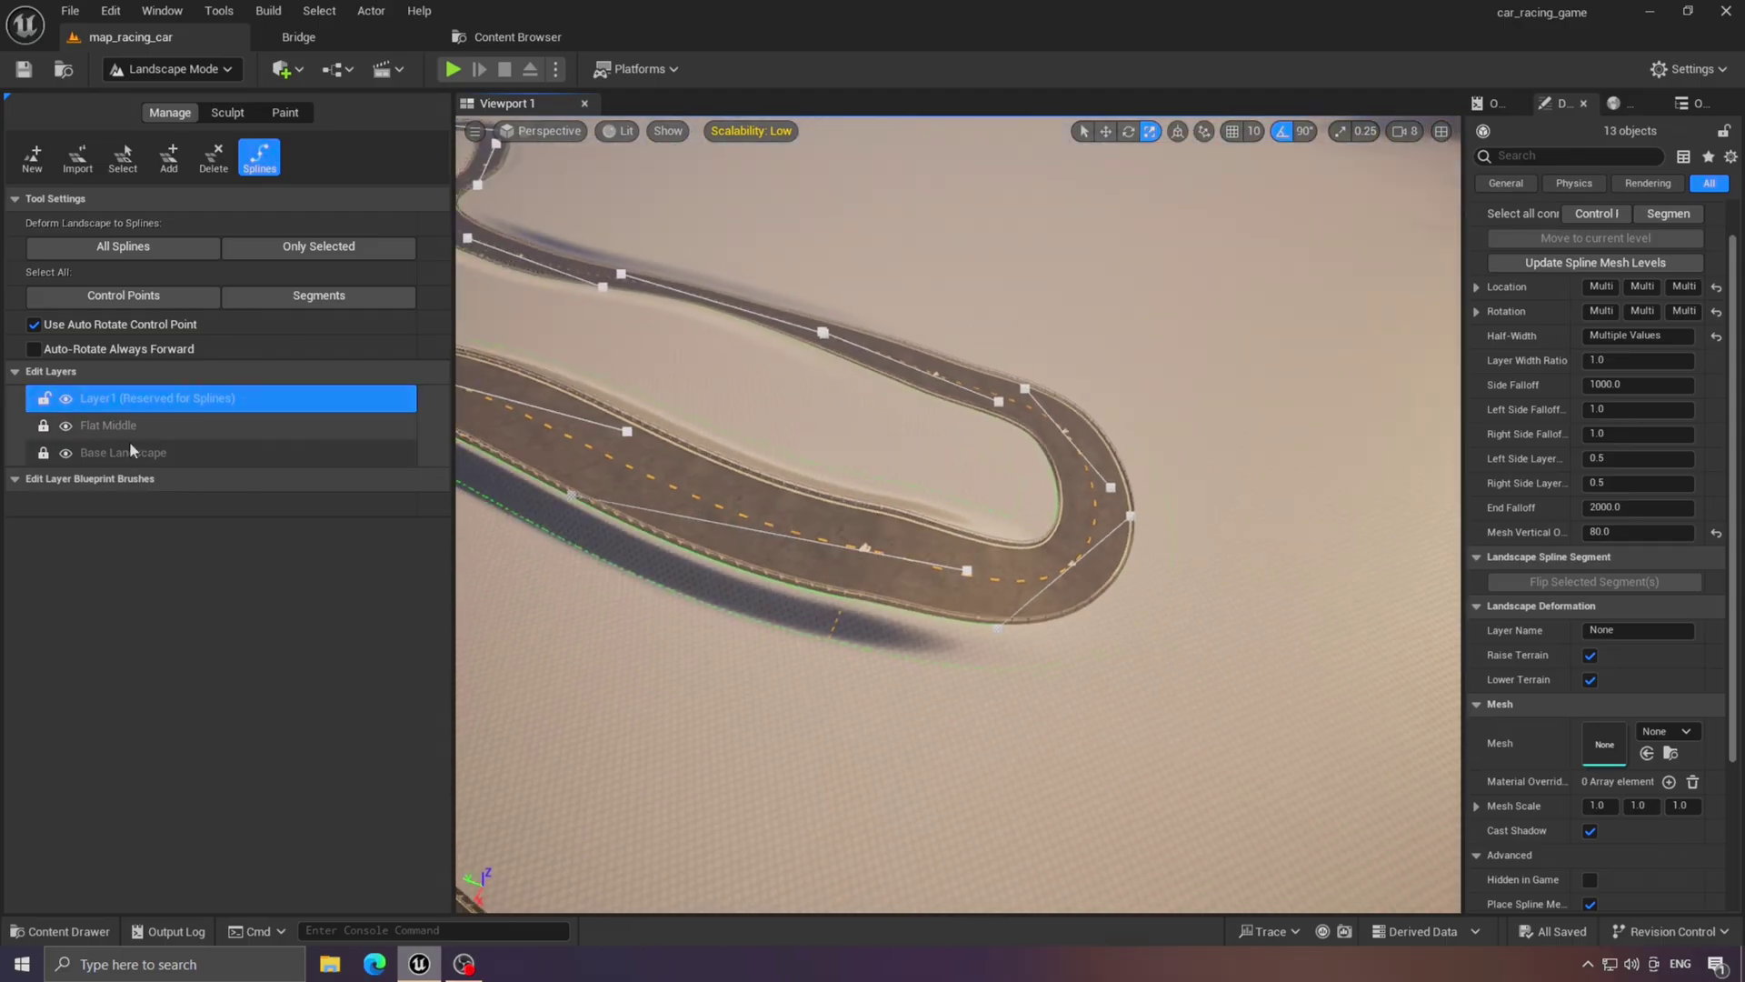
left_click(69, 434)
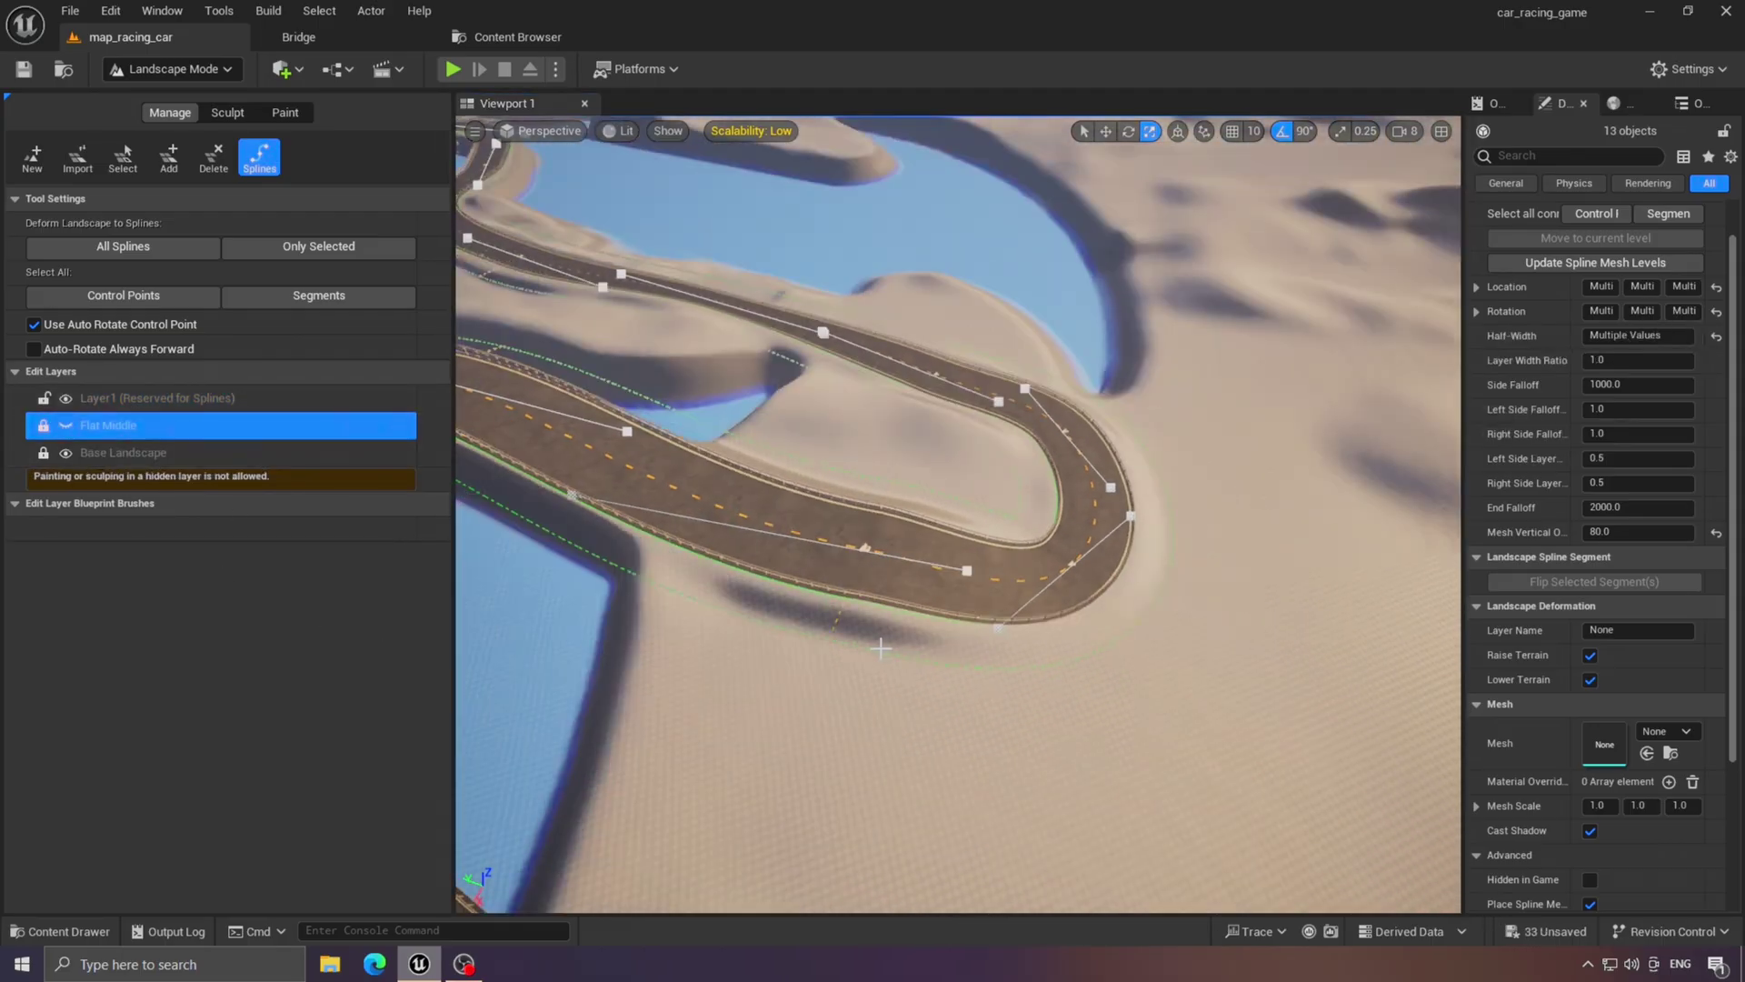
right_click_drag(818, 582, 759, 496)
key("s")
key("w")
right_click_drag(831, 682, 832, 682)
right_click_drag(1081, 626, 1081, 626)
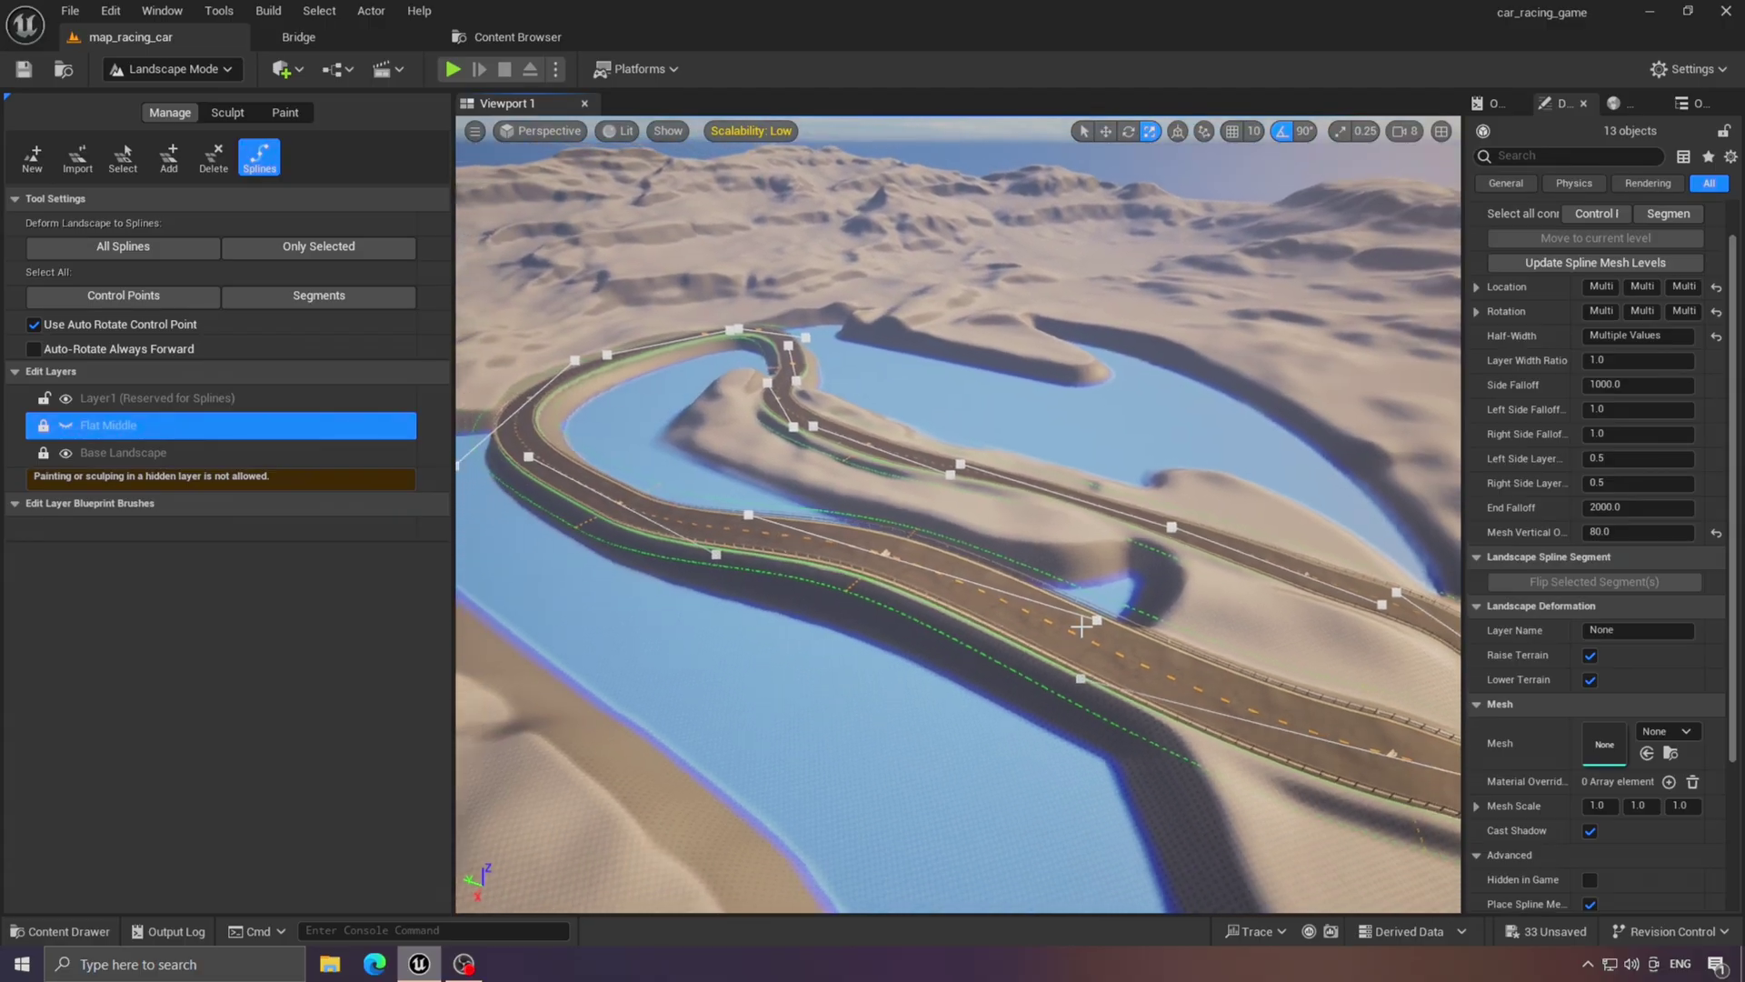
left_click(66, 424)
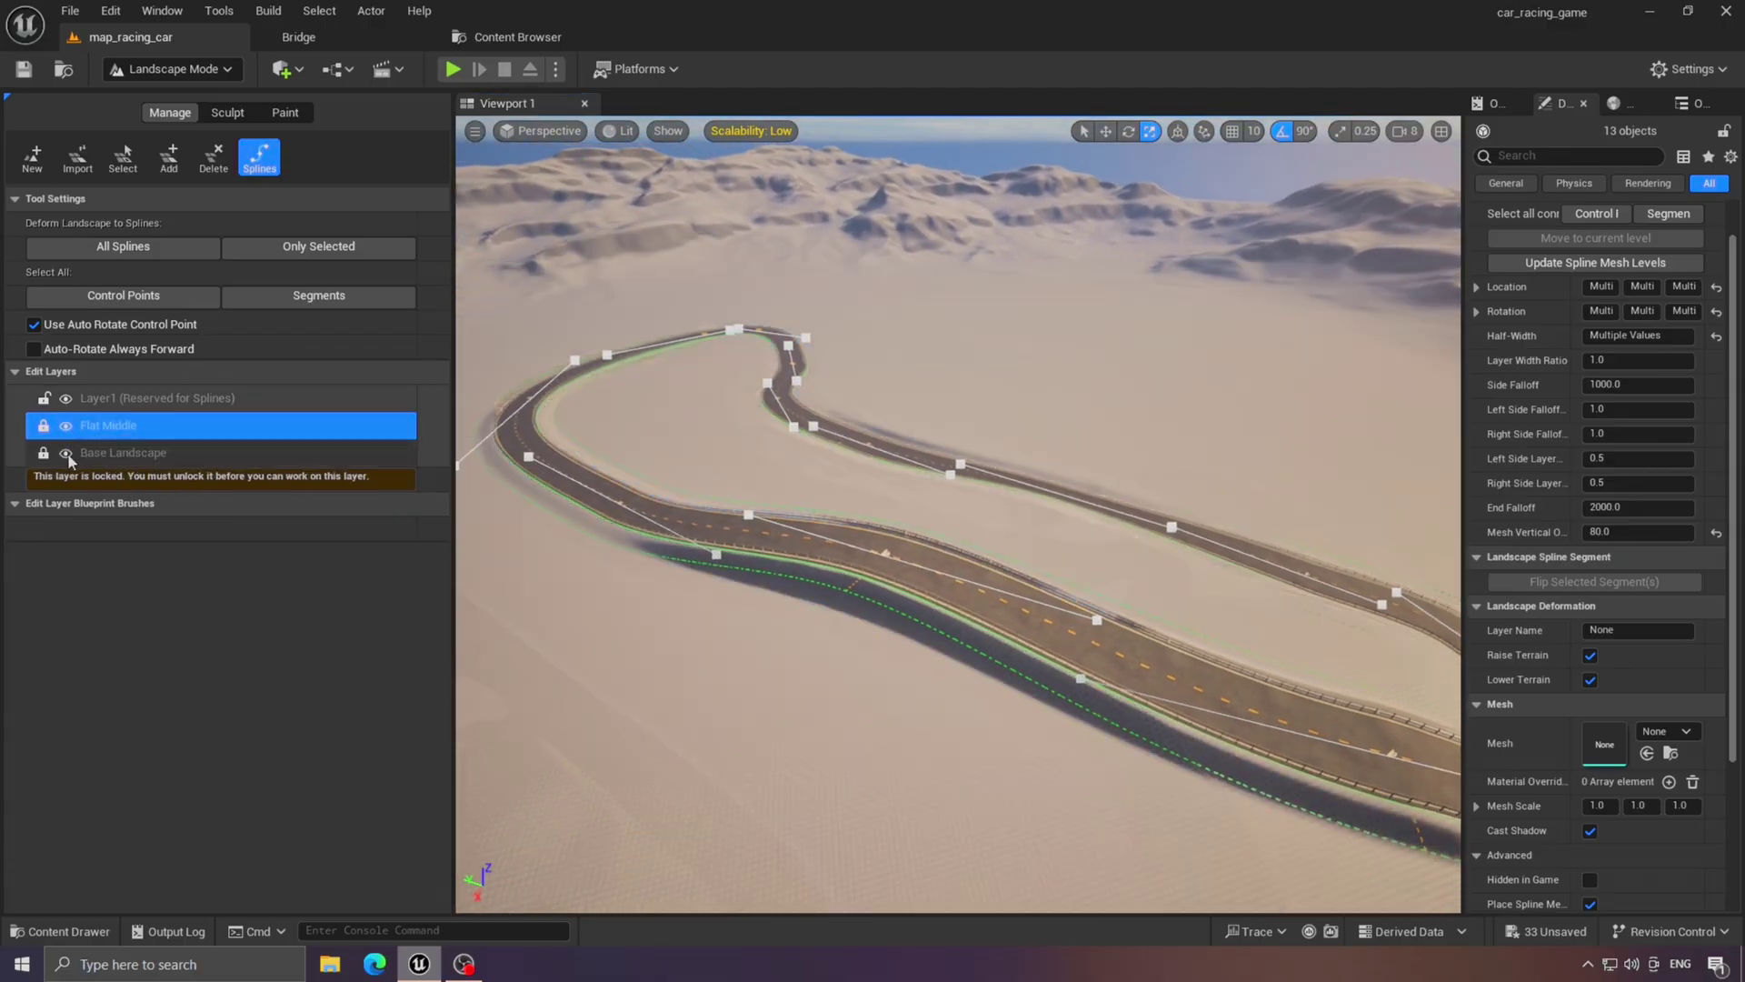
Hide the Base Landscape edit layer and clear the spline selection.
left_click(66, 452)
right_click_drag(714, 629, 714, 629)
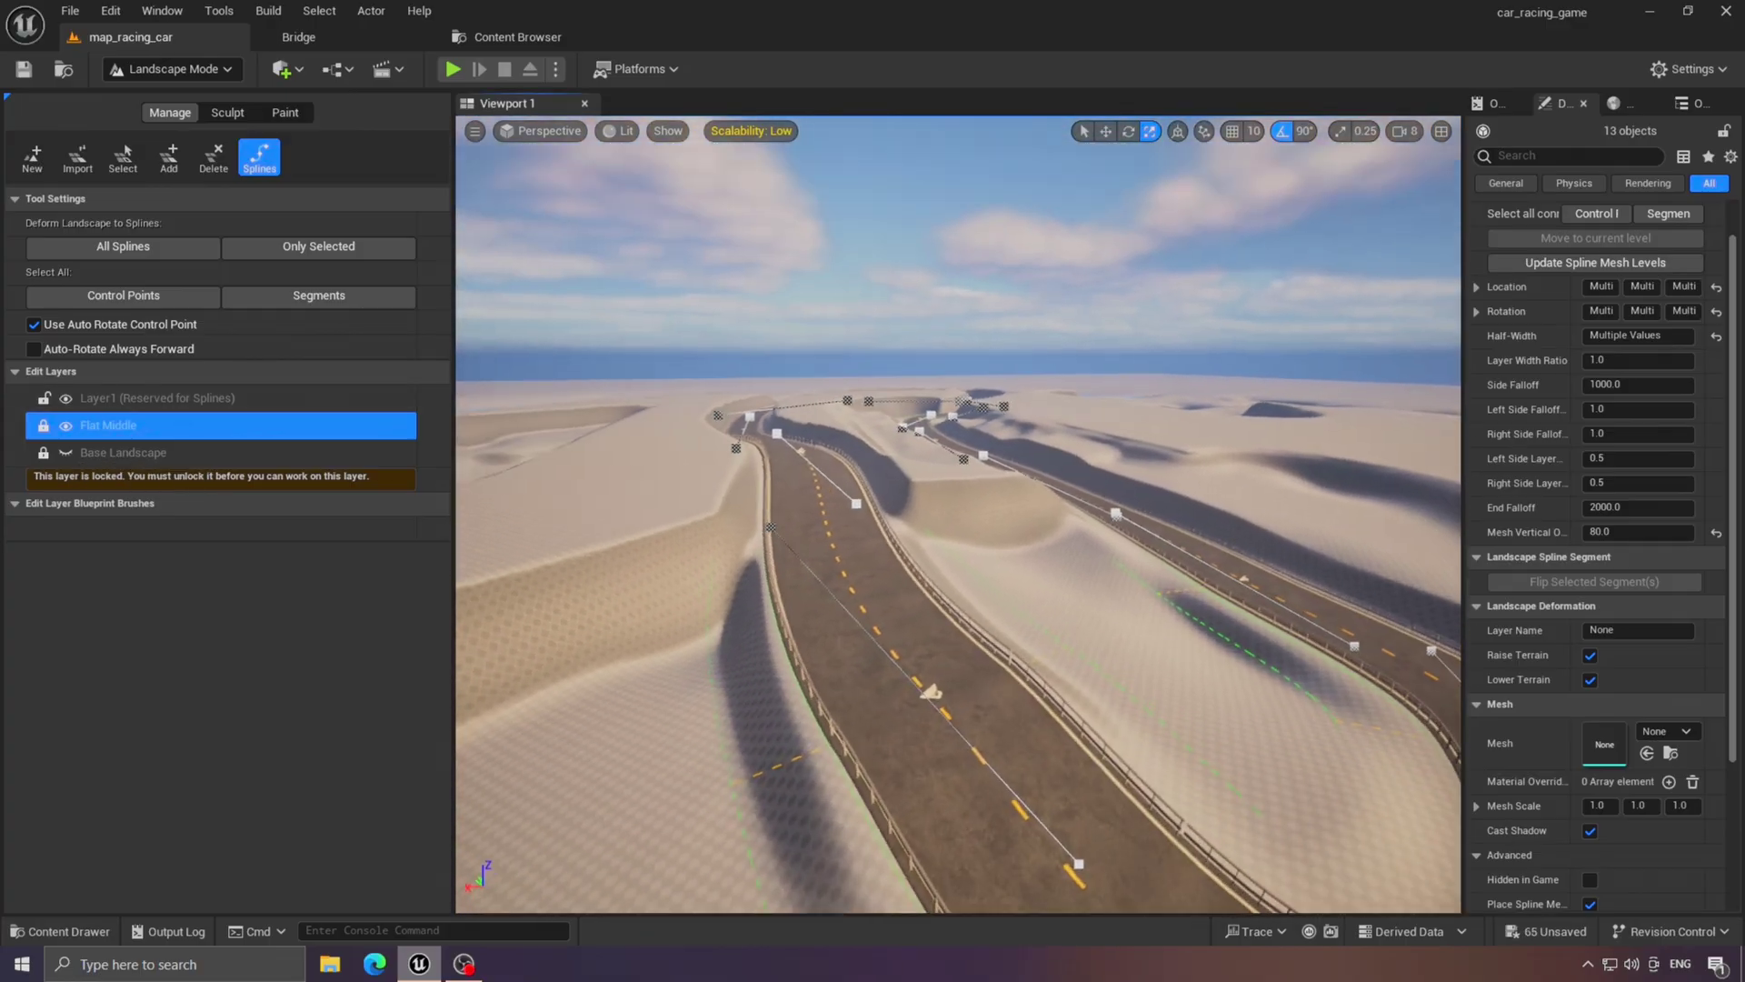
left_click(975, 712)
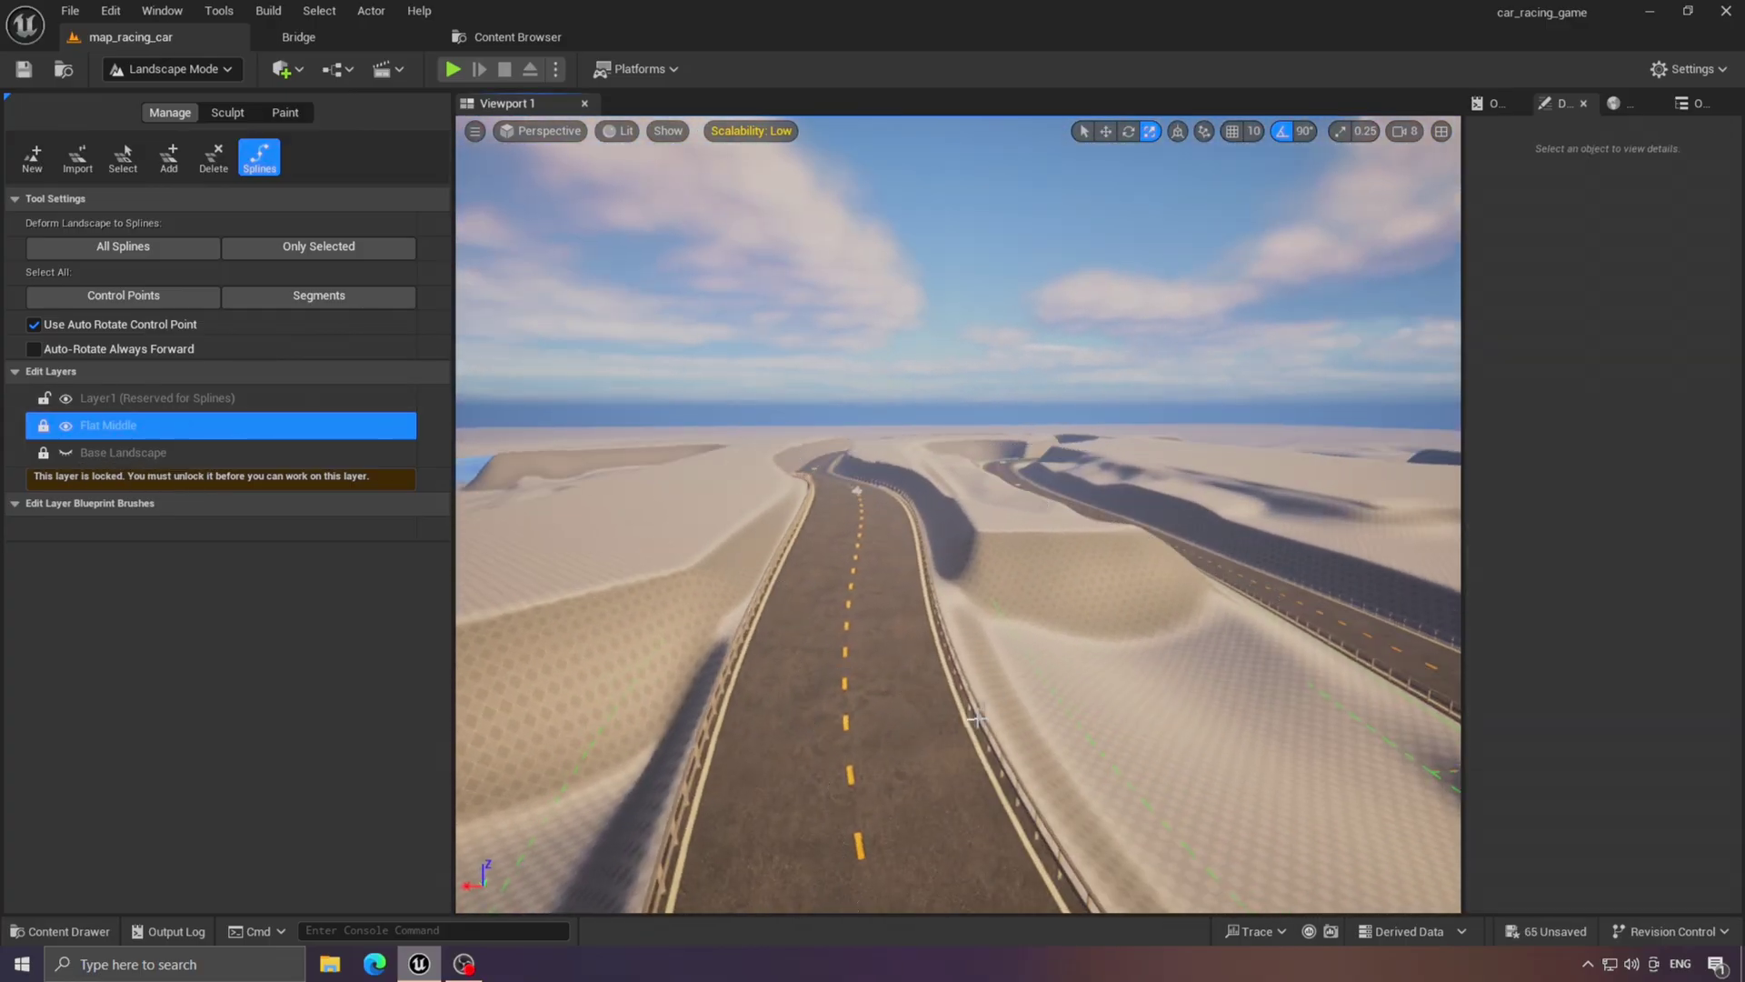